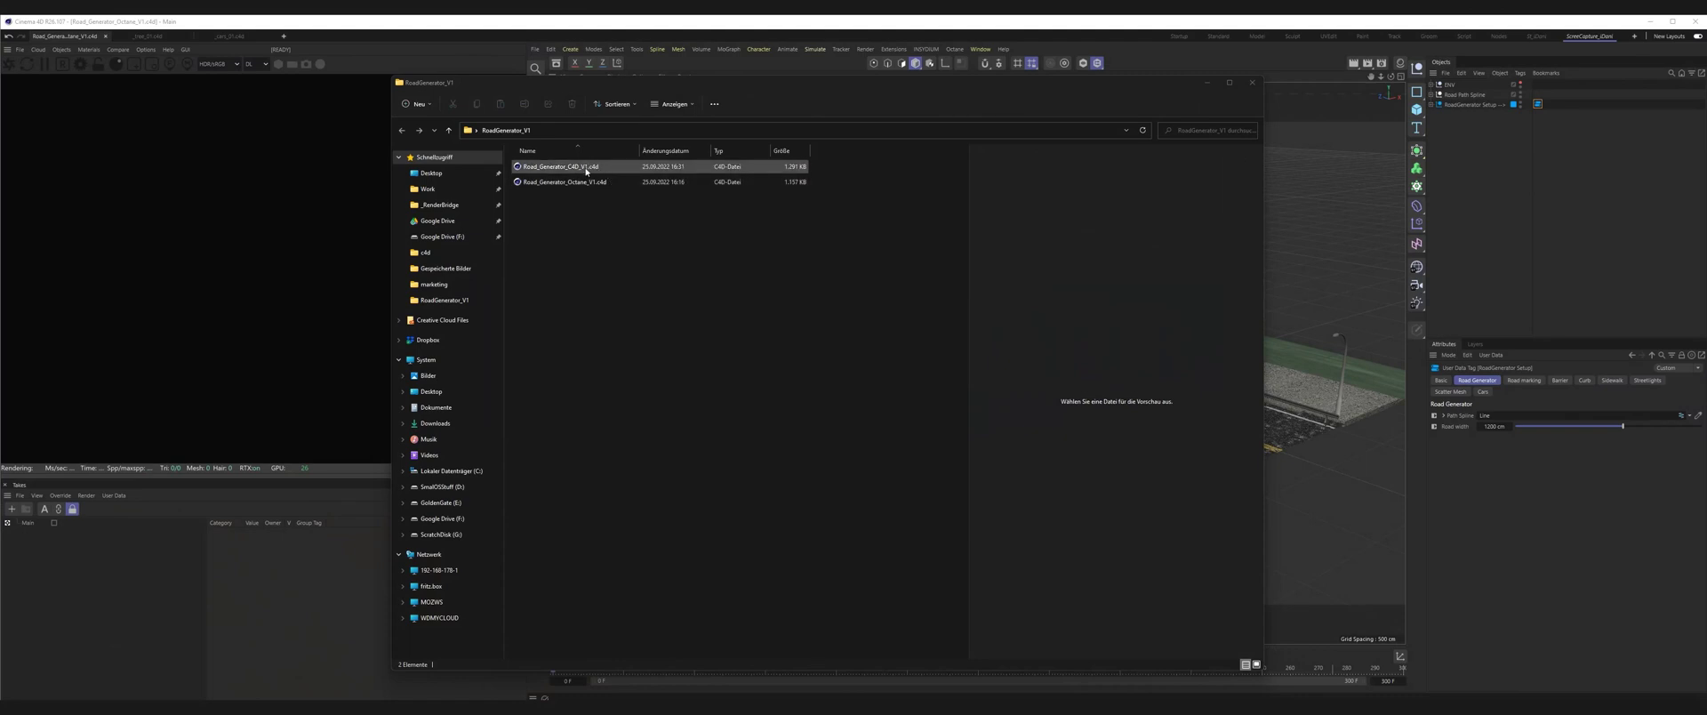
# Preview Road_Generator_Octane_V1.c4d in File Explorer, then close the folder window
pyautogui.click(591, 185)
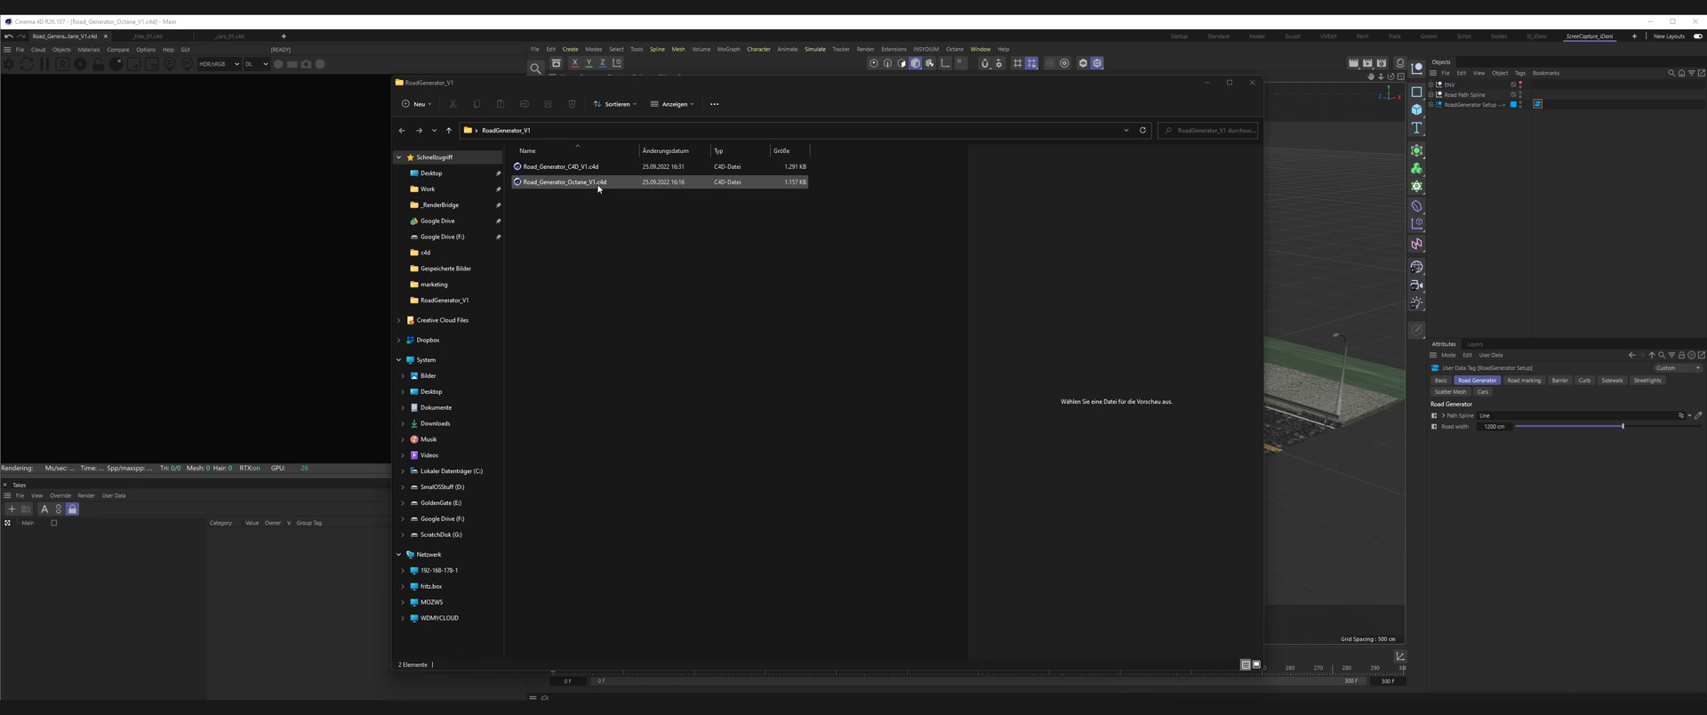
pyautogui.click(594, 187)
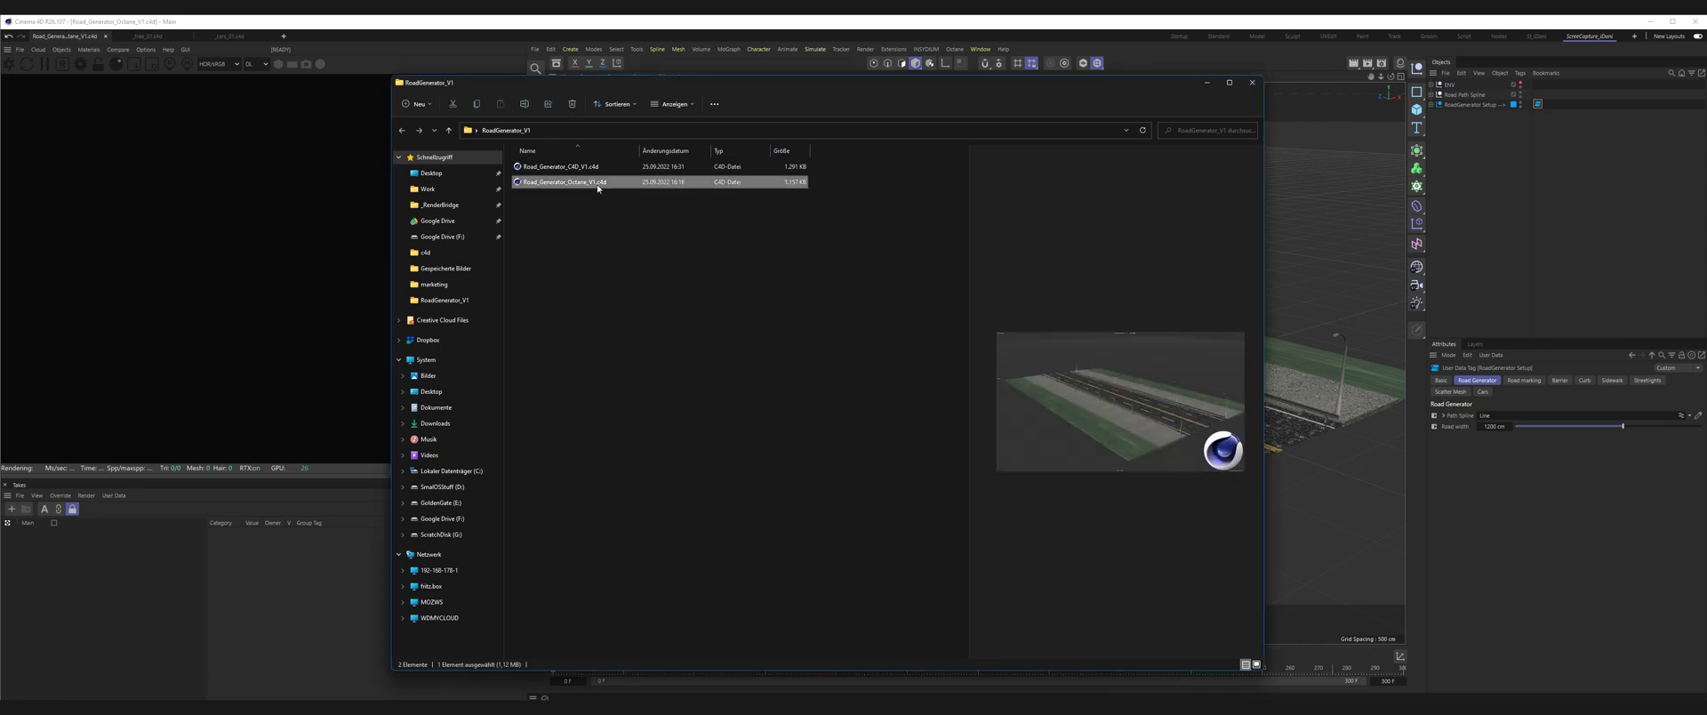
pyautogui.click(1251, 85)
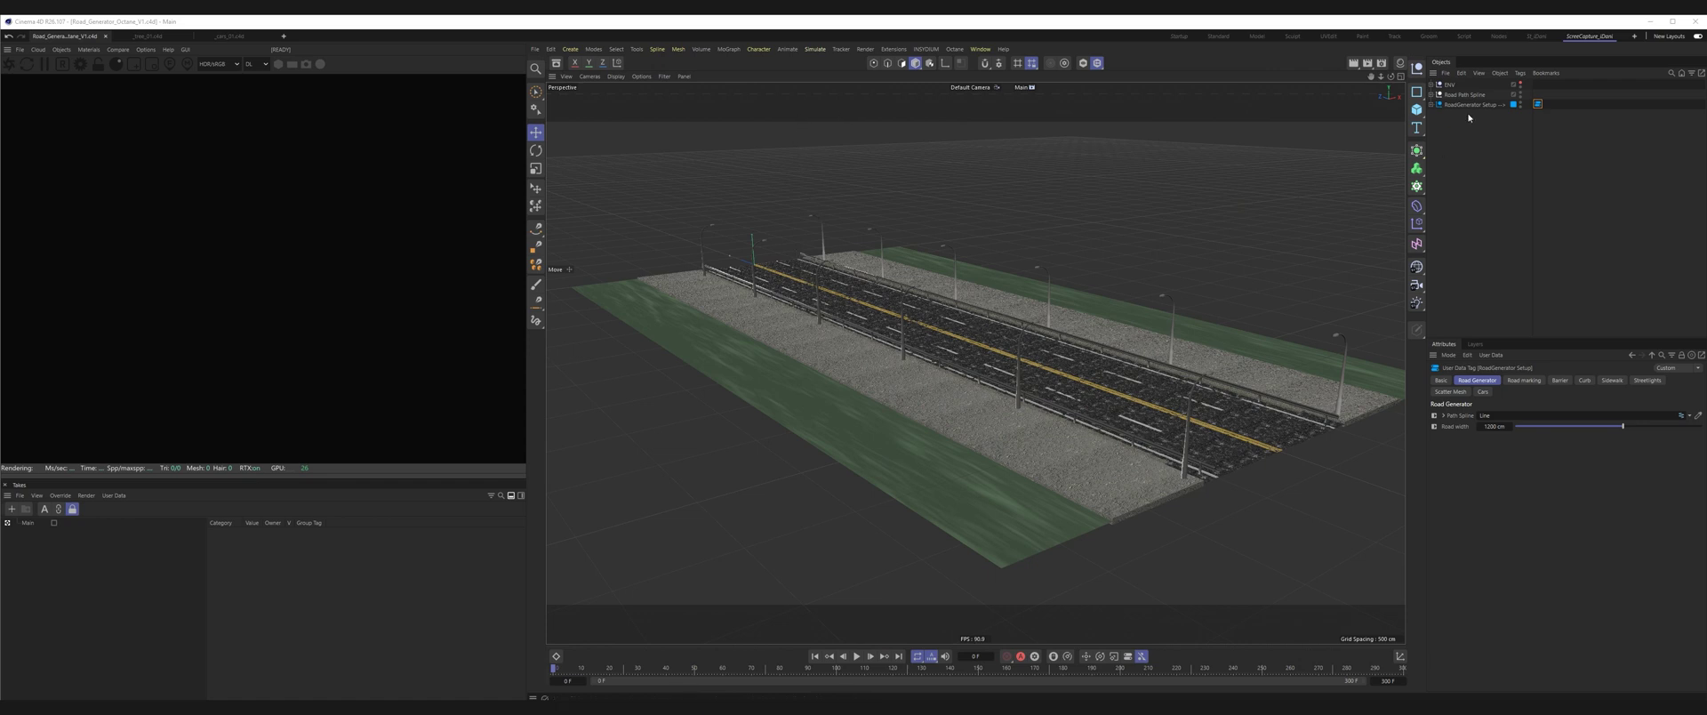
# Select RoadGenerator Setup and expand it to list its component objects
pyautogui.click(1538, 104)
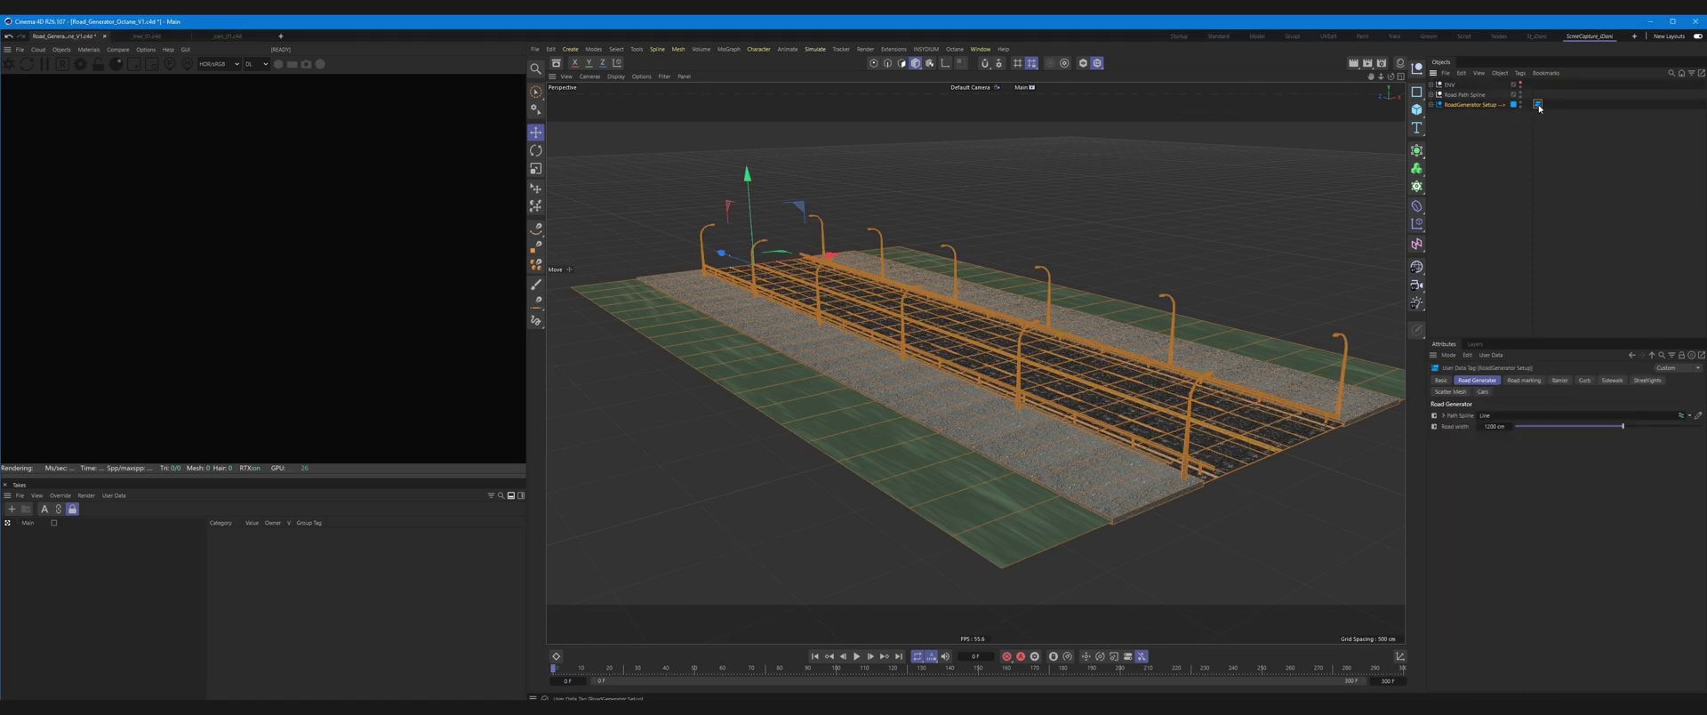
pyautogui.click(1474, 313)
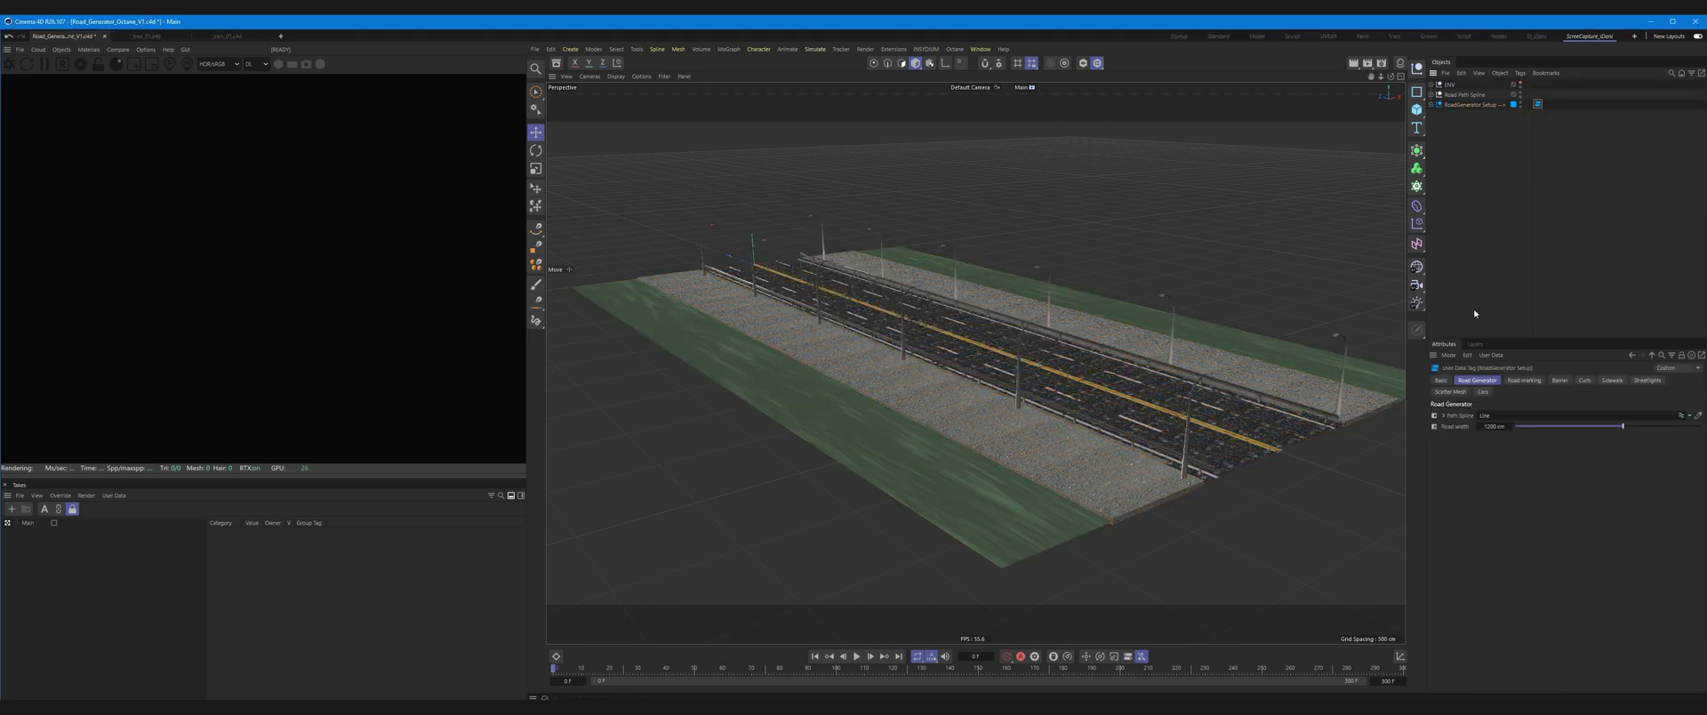
pyautogui.click(1431, 104)
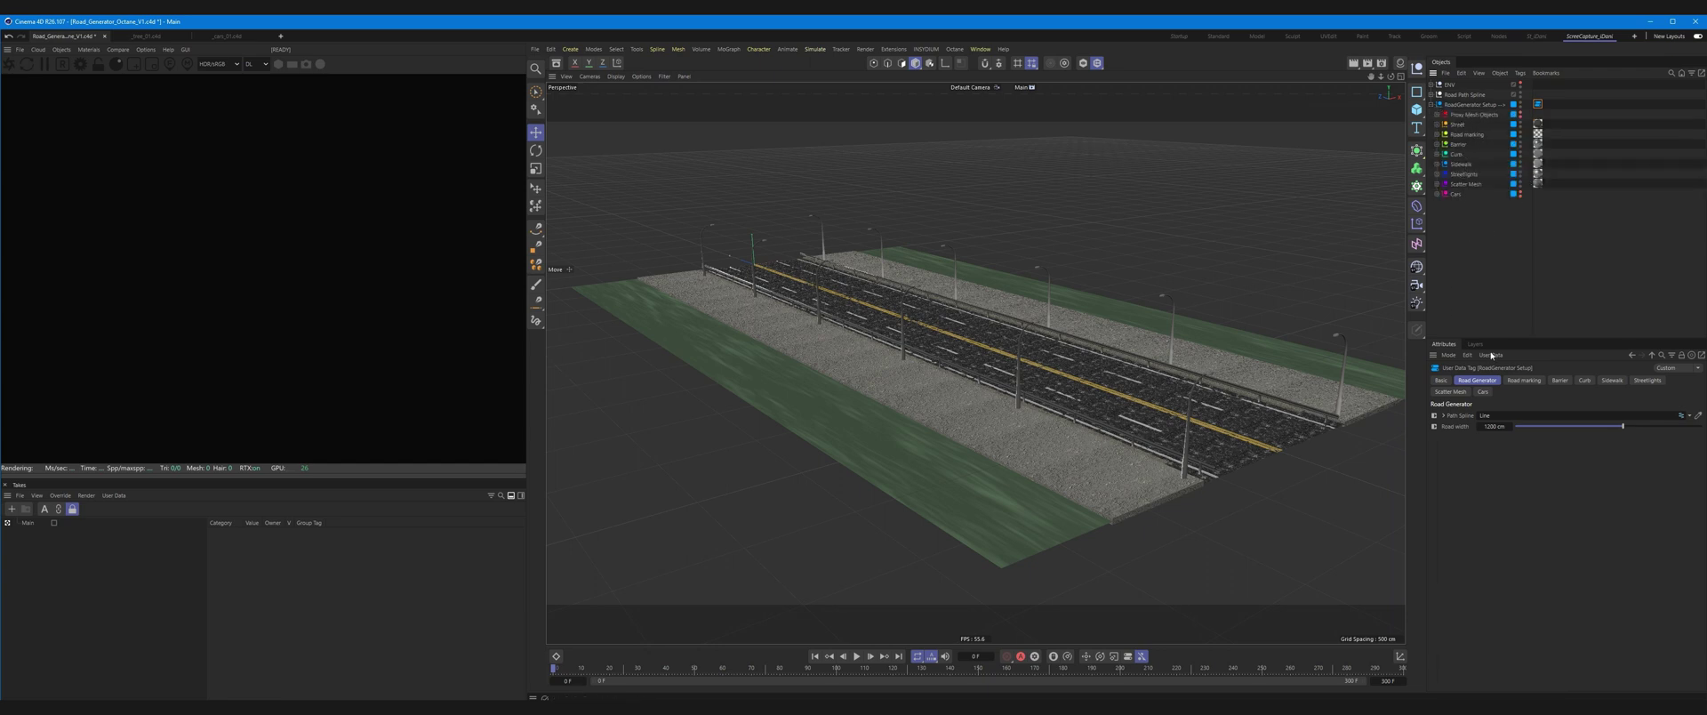
# Browse the Road marking, Barrier, Curb, Sidewalk, Streetlights and Scatter Mesh tabs, then expand Road Path Spline
pyautogui.click(1522, 382)
pyautogui.click(1558, 382)
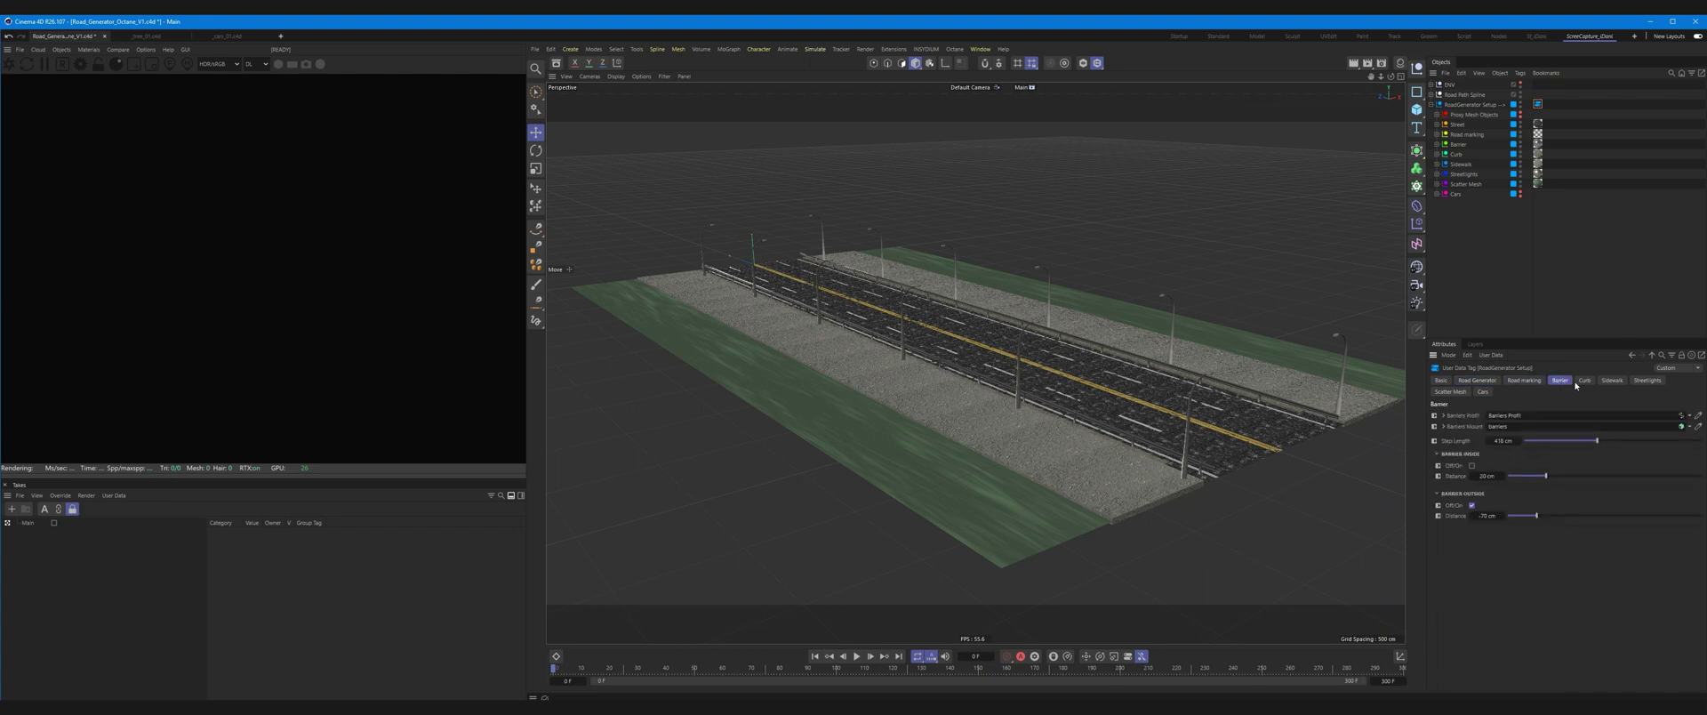
pyautogui.click(1585, 381)
pyautogui.click(1612, 382)
pyautogui.click(1648, 381)
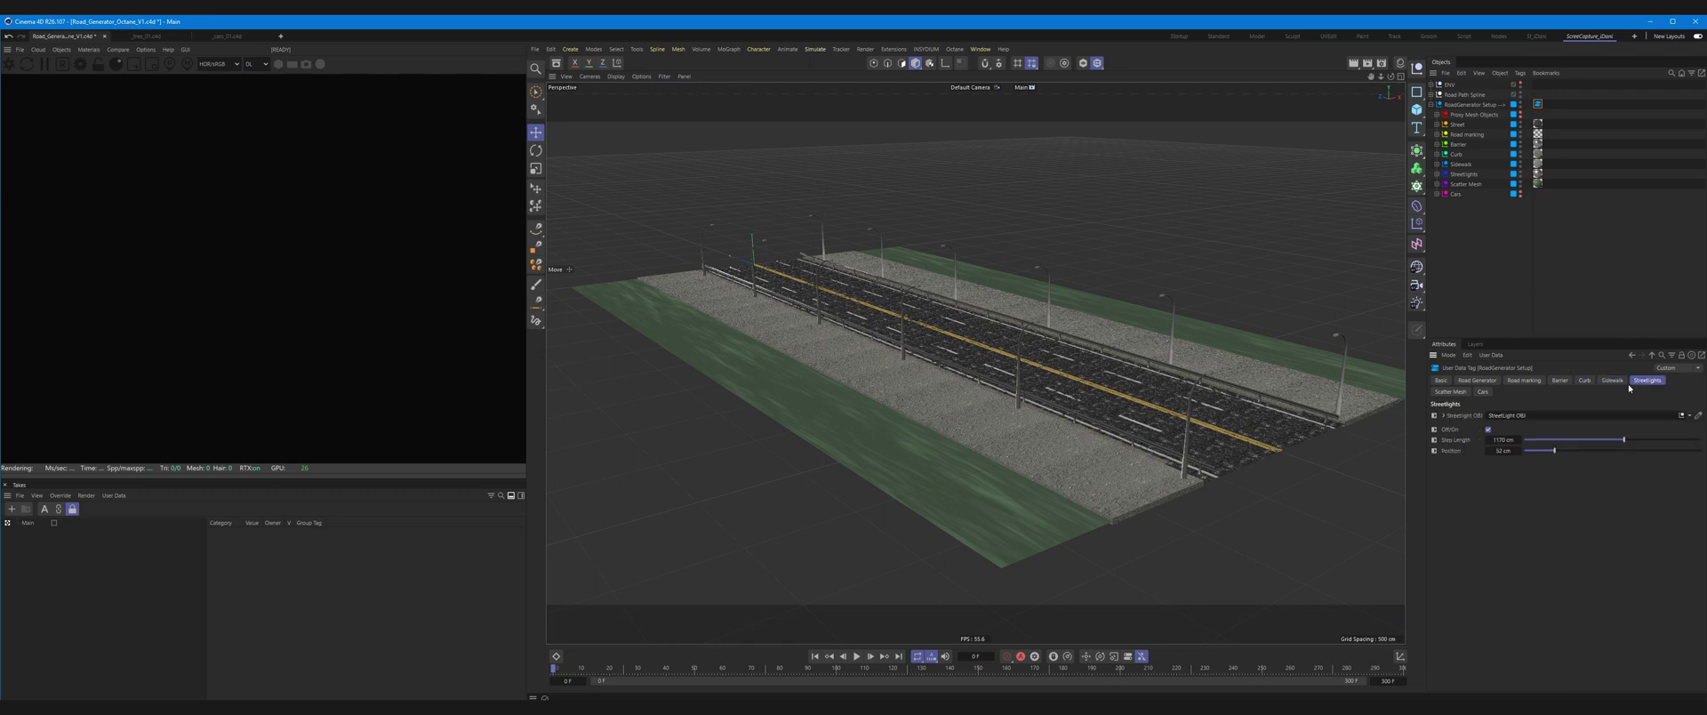
pyautogui.click(1450, 391)
pyautogui.click(1483, 392)
pyautogui.click(1478, 380)
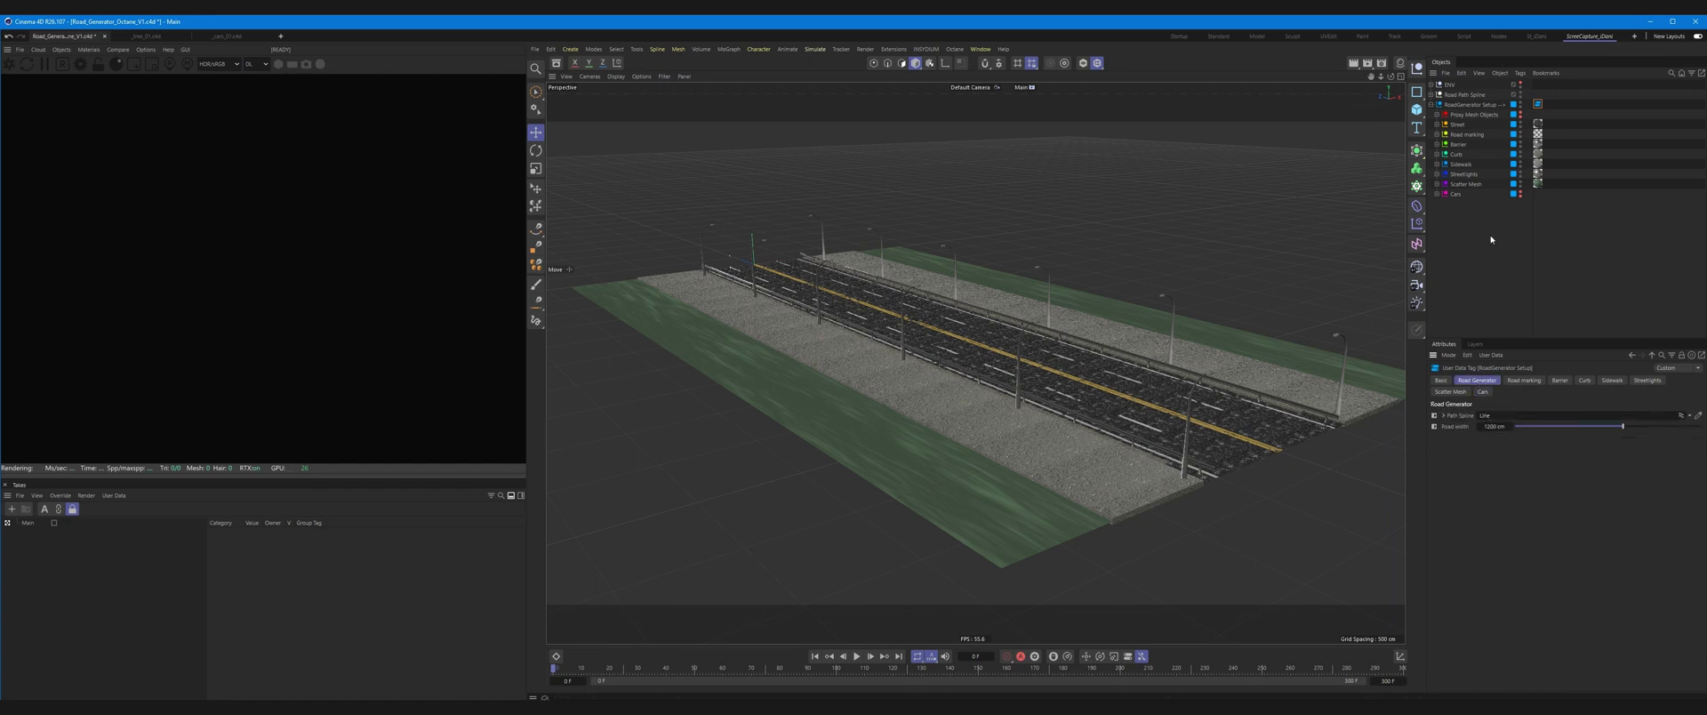
pyautogui.click(1432, 94)
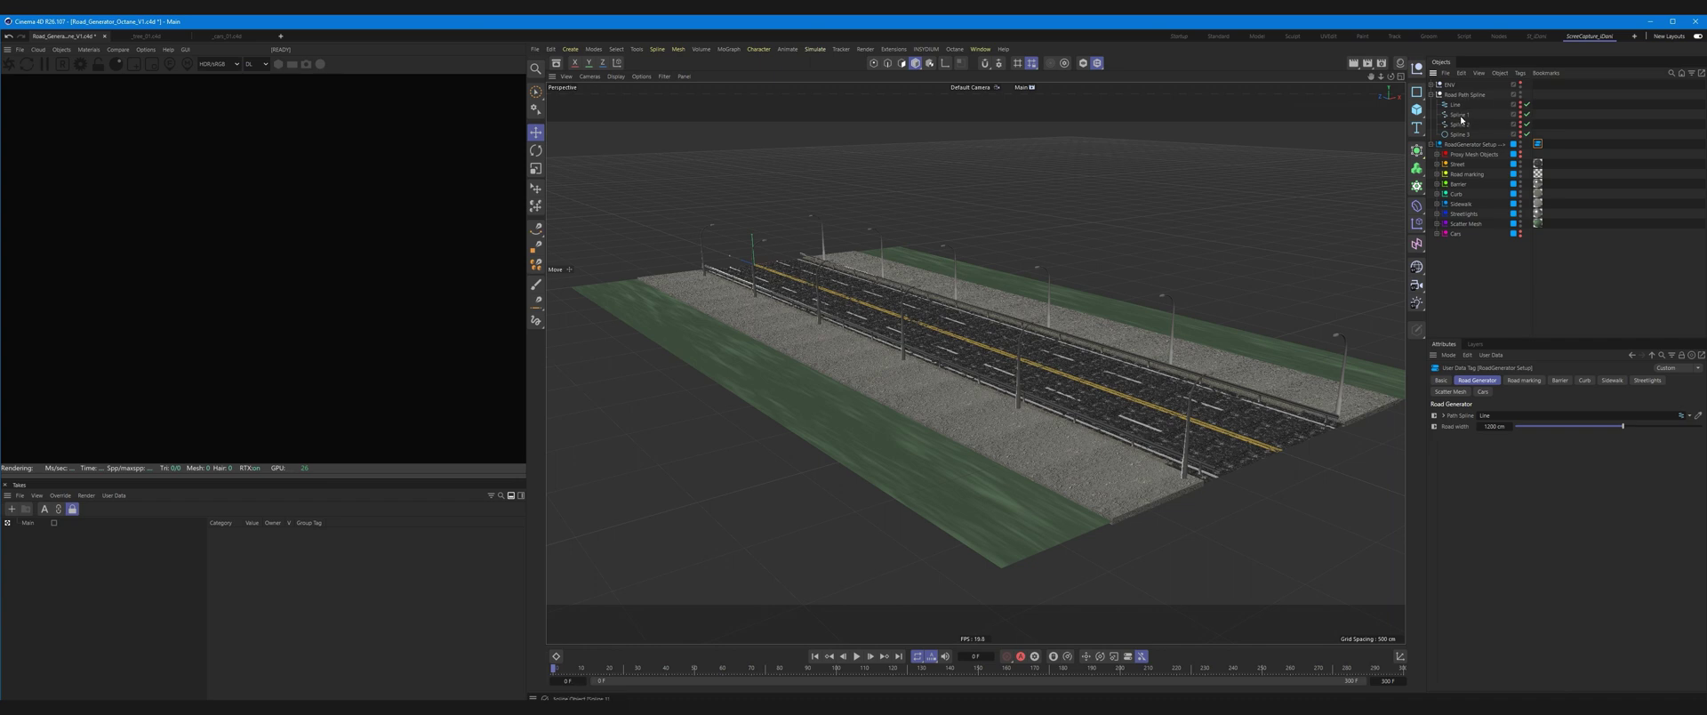
# Set Spline 1 as the road's Path Spline and edit it in Points mode
pyautogui.moveTo(1472, 119); pyautogui.dragTo(1494, 416)
pyautogui.moveTo(838, 290)
pyautogui.keyDown('alt'); pyautogui.mouseDown()
pyautogui.moveTo(868, 389)
pyautogui.moveTo(1230, 258)
pyautogui.mouseUp(); pyautogui.keyUp('alt')
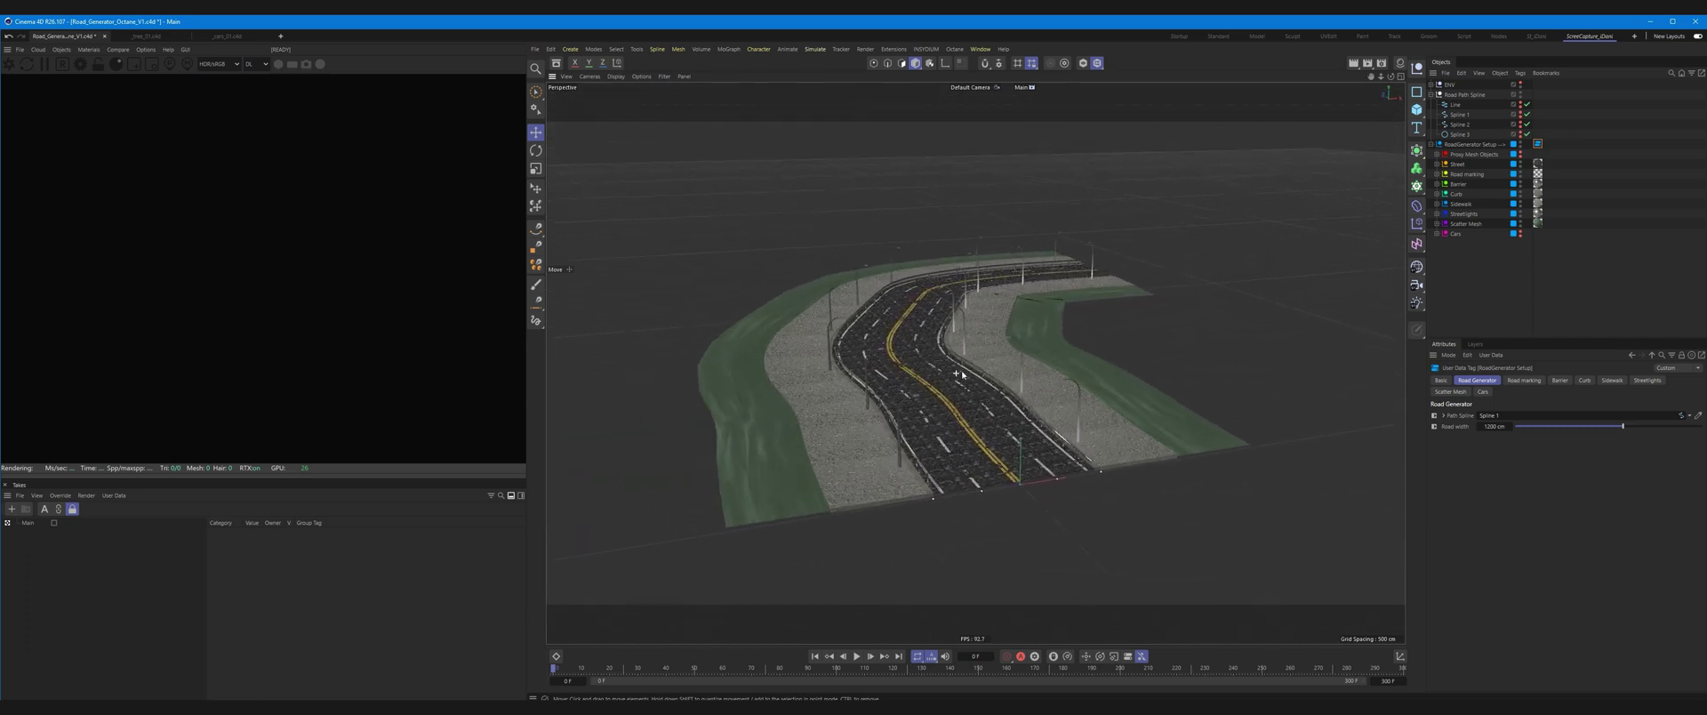
pyautogui.click(1455, 116)
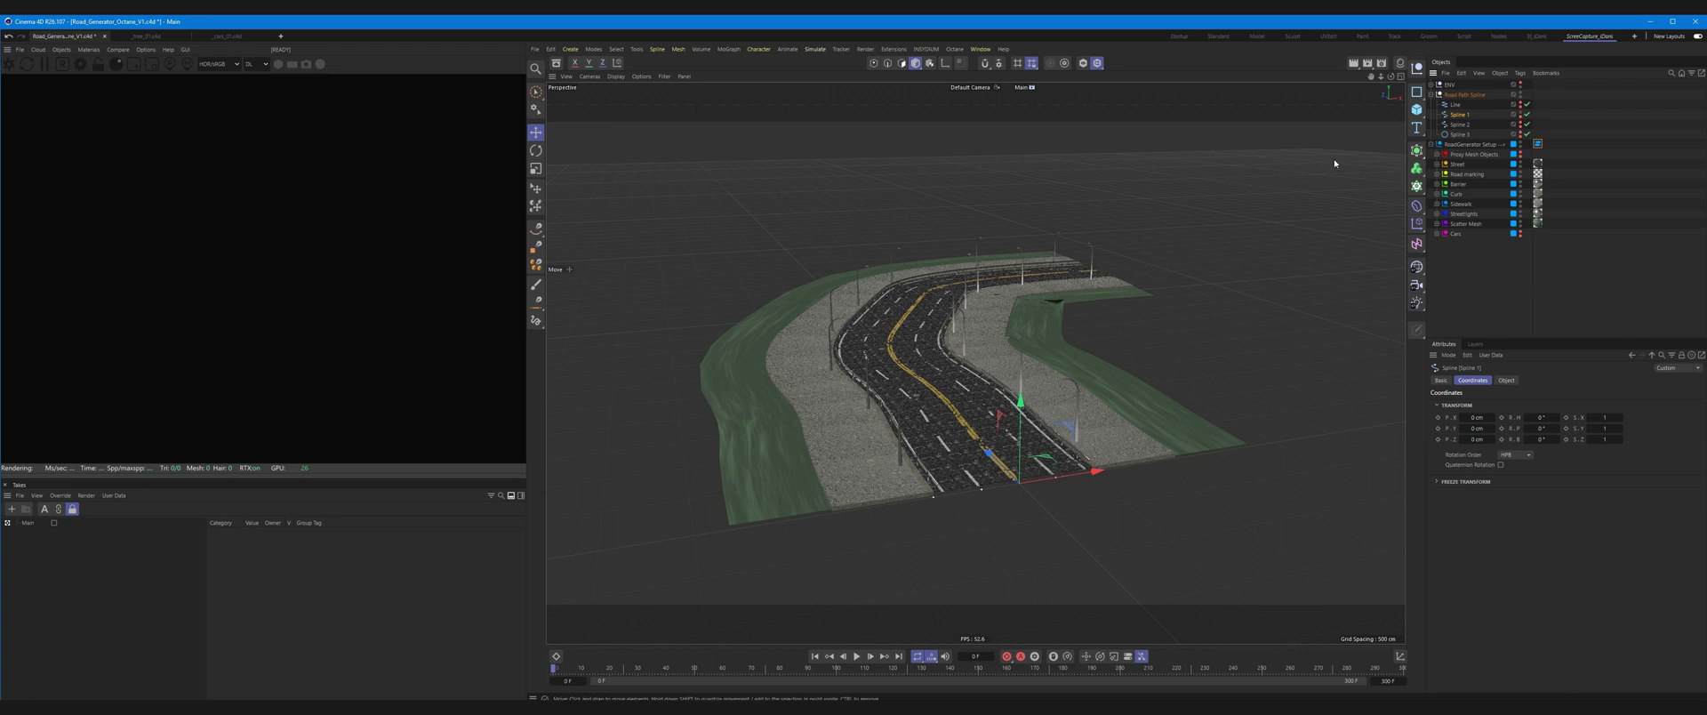
pyautogui.click(873, 63)
# Test-move a Spline 1 point sideways and vertically, undoing each move
pyautogui.click(920, 269)
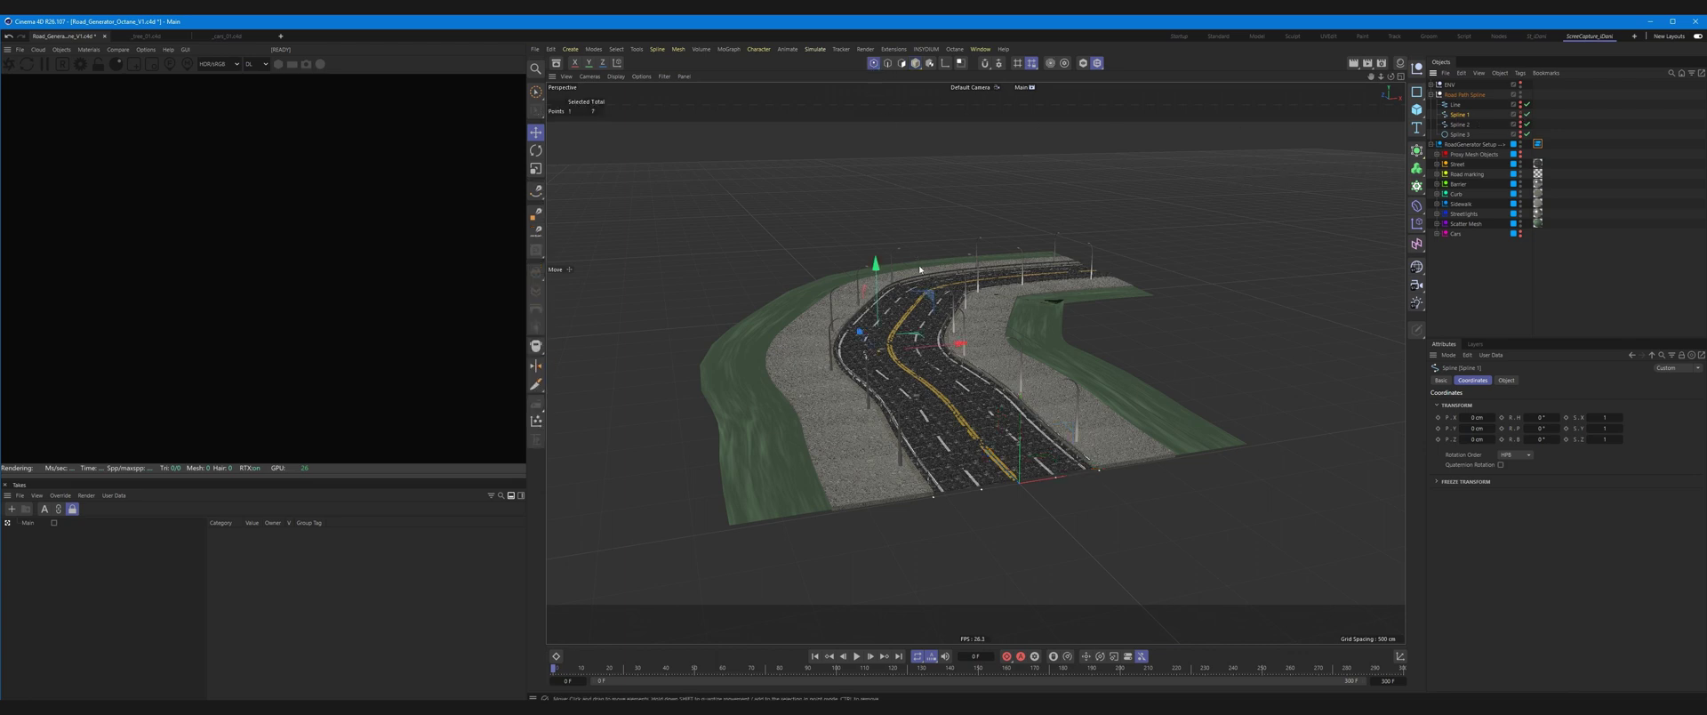
pyautogui.moveTo(958, 343)
pyautogui.mouseDown()
pyautogui.moveTo(920, 350)
pyautogui.moveTo(1029, 338)
pyautogui.moveTo(1009, 343)
pyautogui.mouseUp()
pyautogui.hotkey('ctrl', 'z')
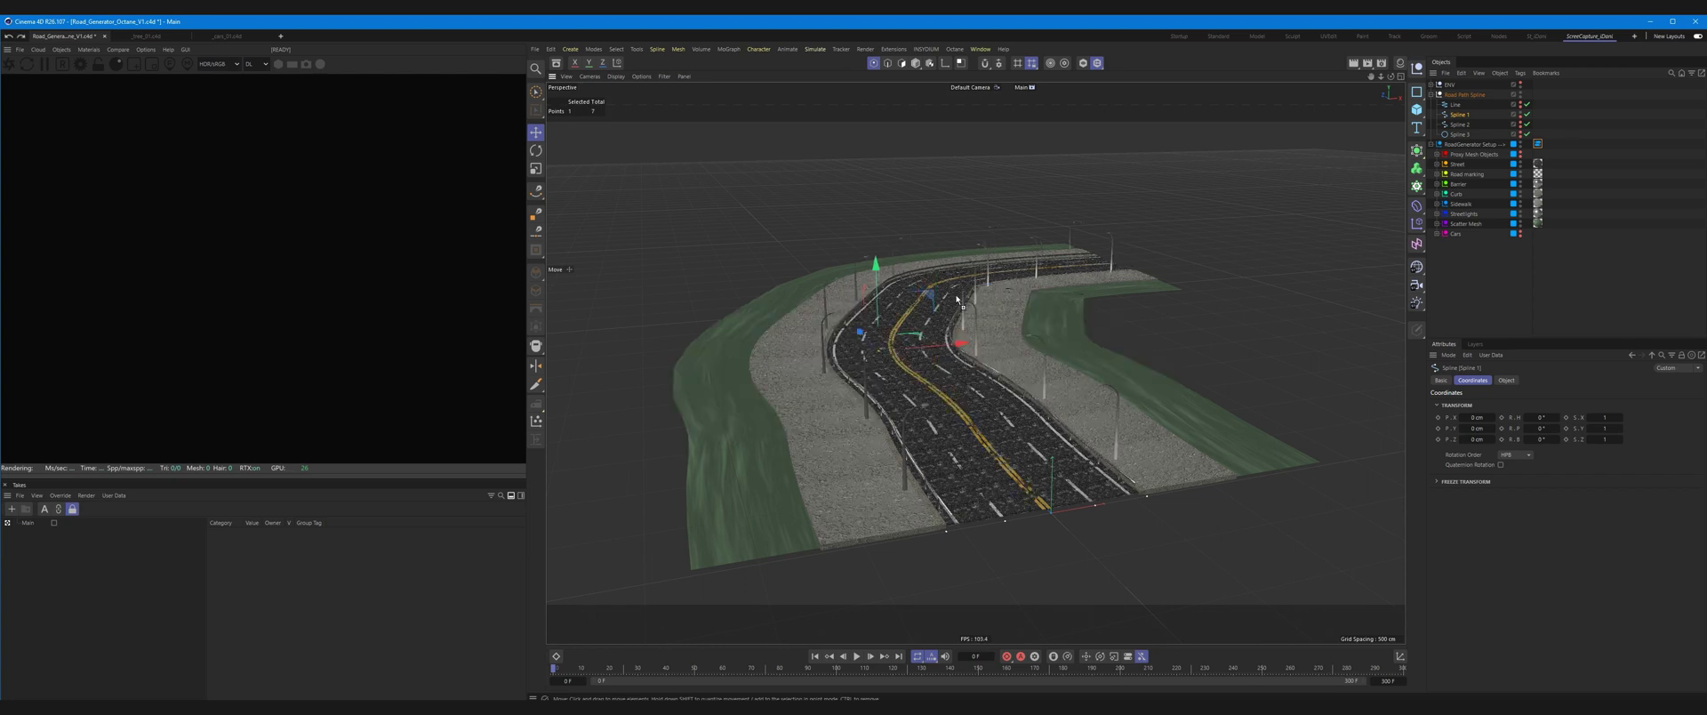
pyautogui.moveTo(876, 272)
pyautogui.mouseDown()
pyautogui.moveTo(878, 226)
pyautogui.moveTo(1005, 349)
pyautogui.moveTo(957, 363)
pyautogui.mouseUp()
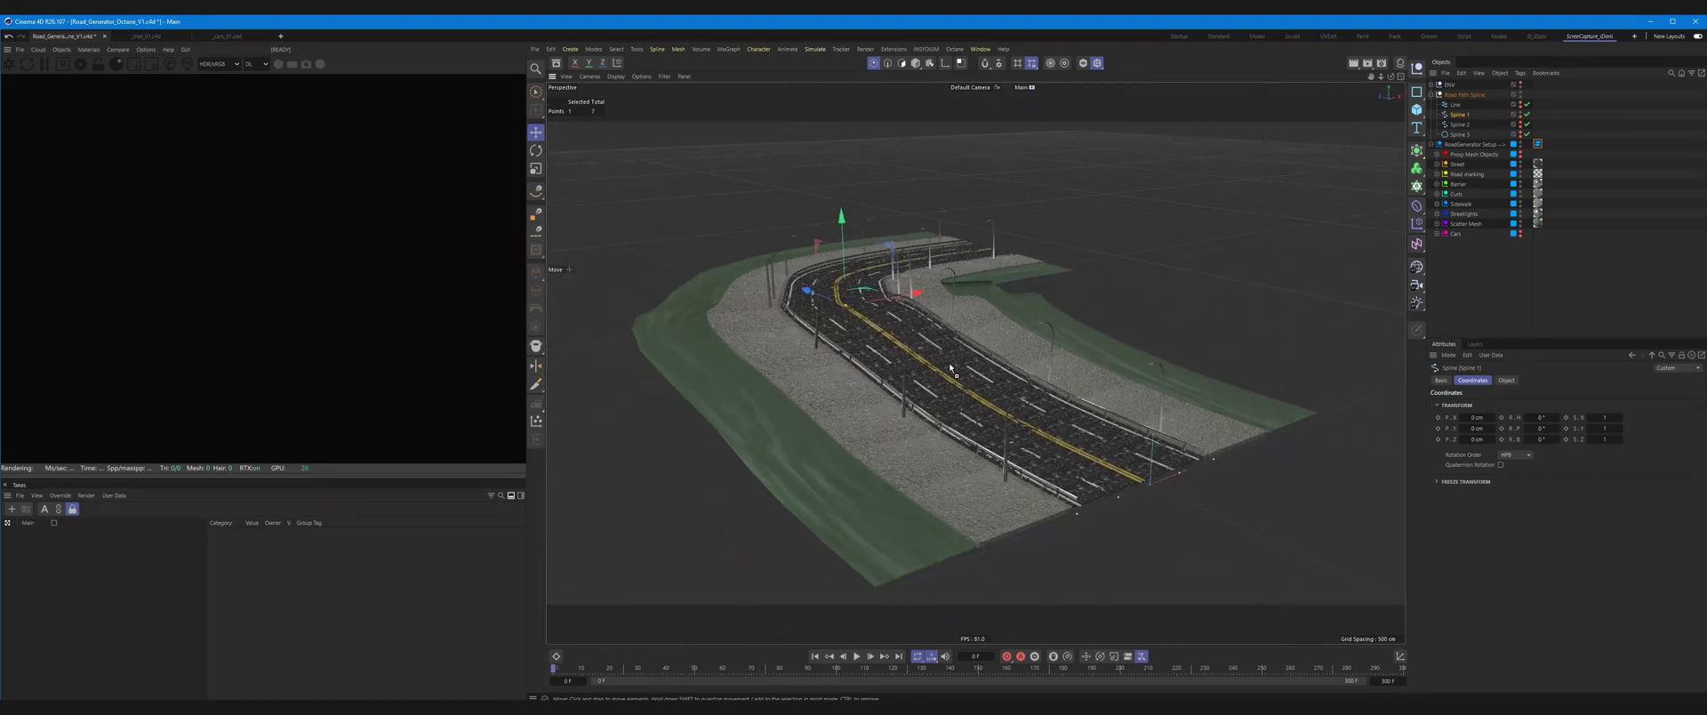
pyautogui.hotkey('ctrl', 'z')
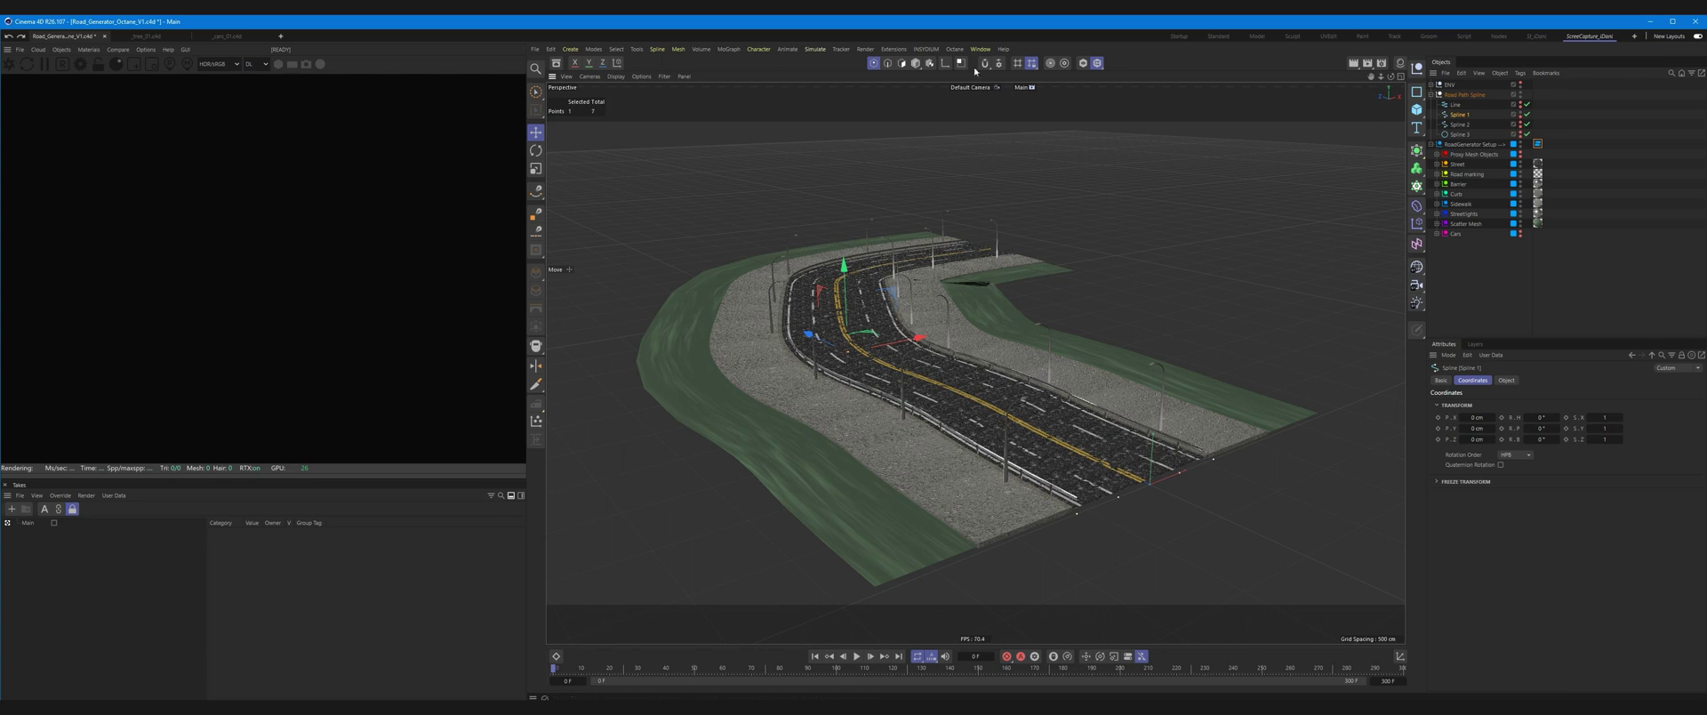
pyautogui.click(980, 49)
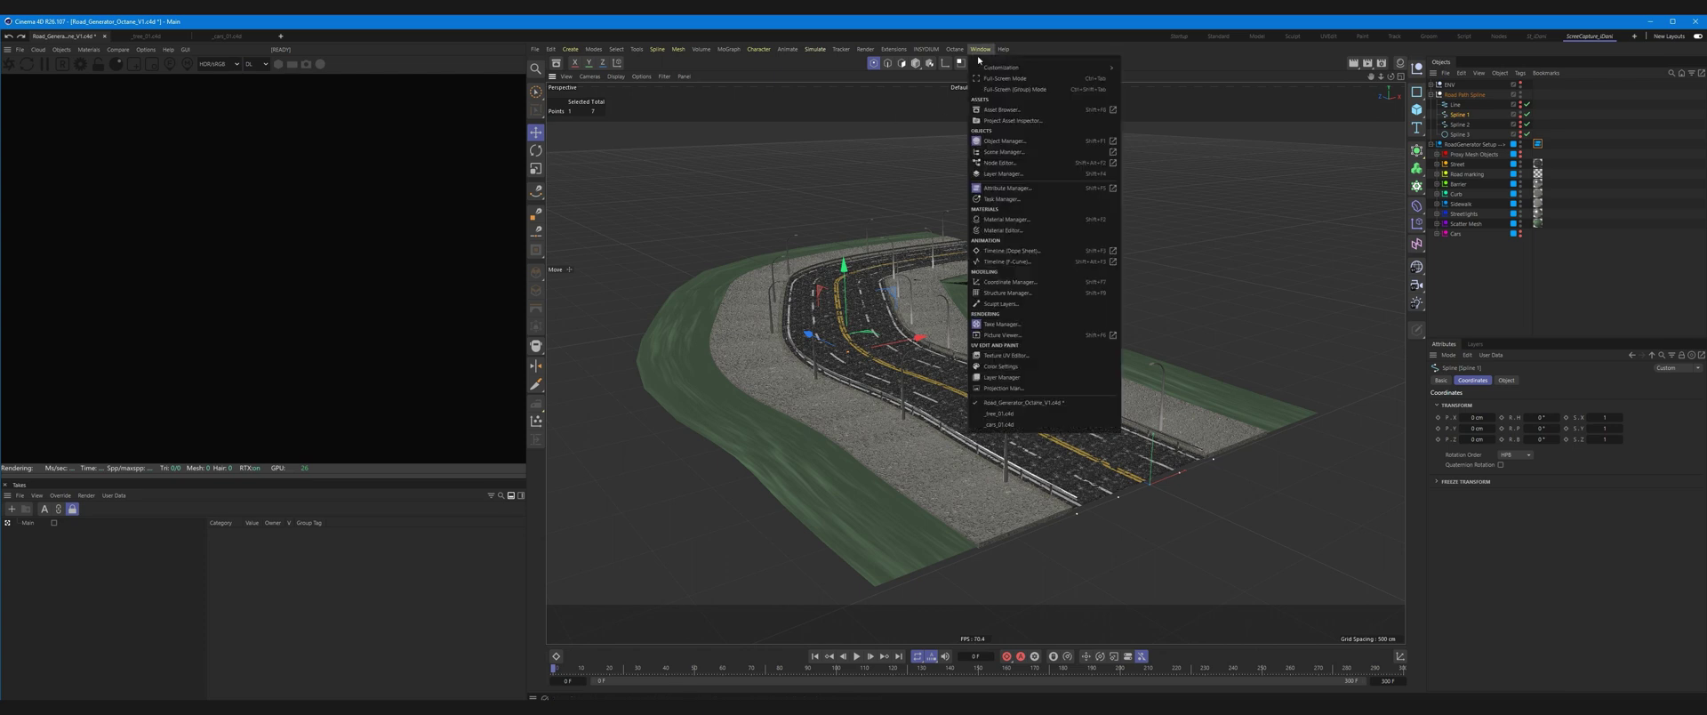
# In the Structure Manager, add a copy of Spline 1's last point and move it to extend the road
pyautogui.click(1007, 292)
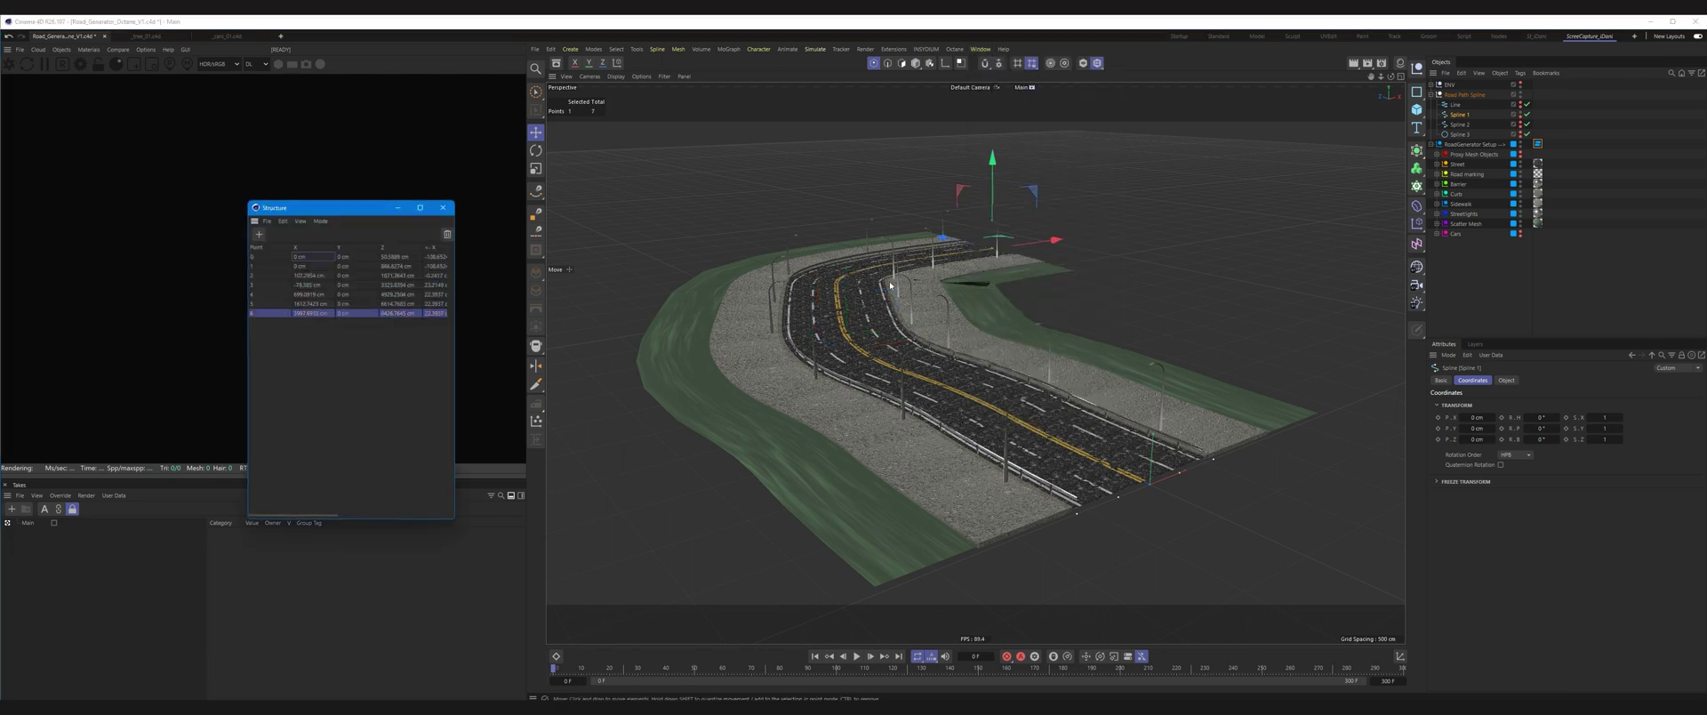
pyautogui.scroll(3, 972, 342)
pyautogui.scroll(3, 944, 333)
pyautogui.scroll(2, 944, 333)
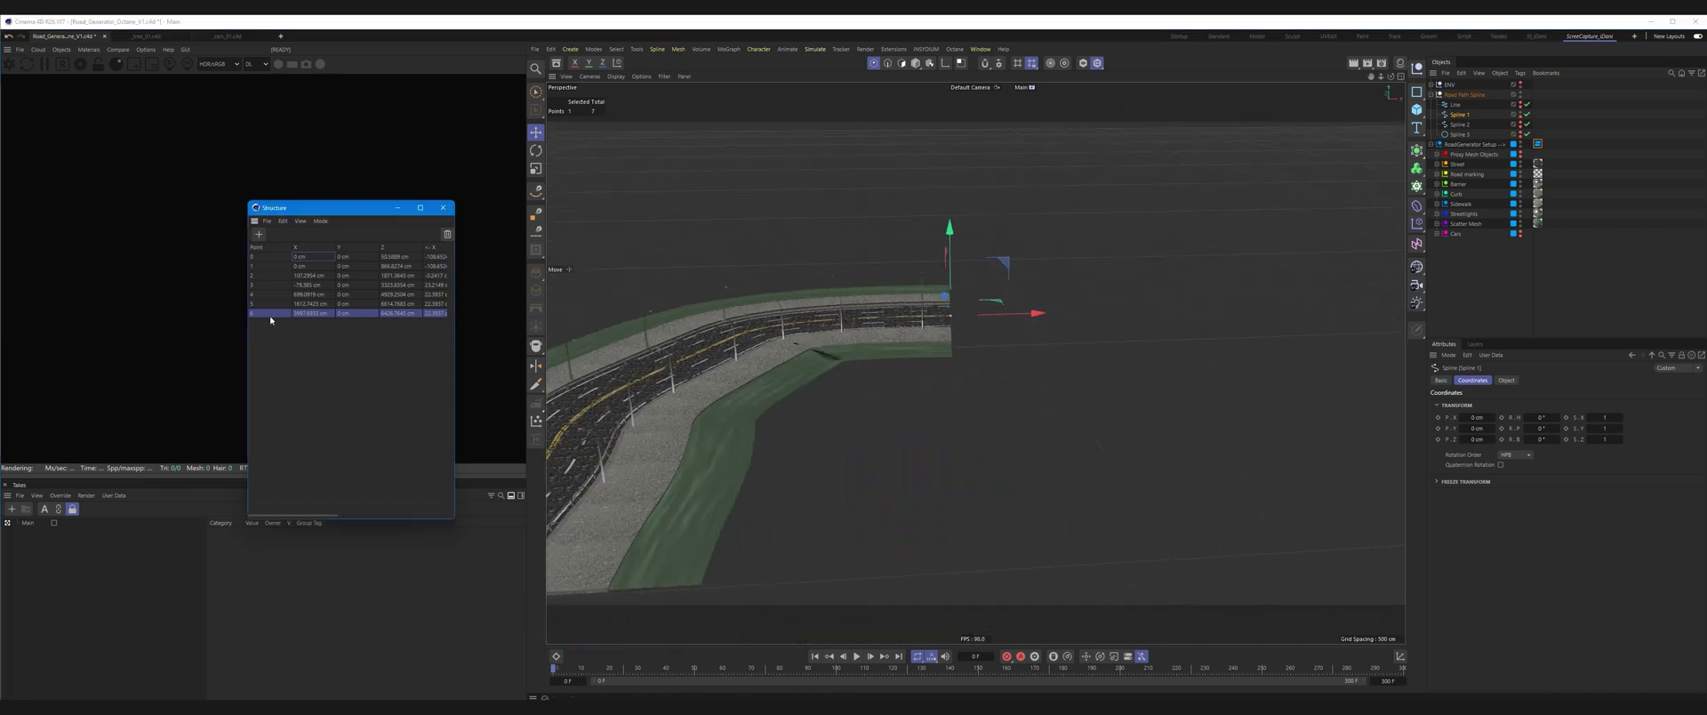
pyautogui.click(271, 320)
pyautogui.click(948, 326)
pyautogui.moveTo(948, 326)
pyautogui.mouseDown()
pyautogui.moveTo(1129, 311)
pyautogui.moveTo(889, 336)
pyautogui.mouseUp()
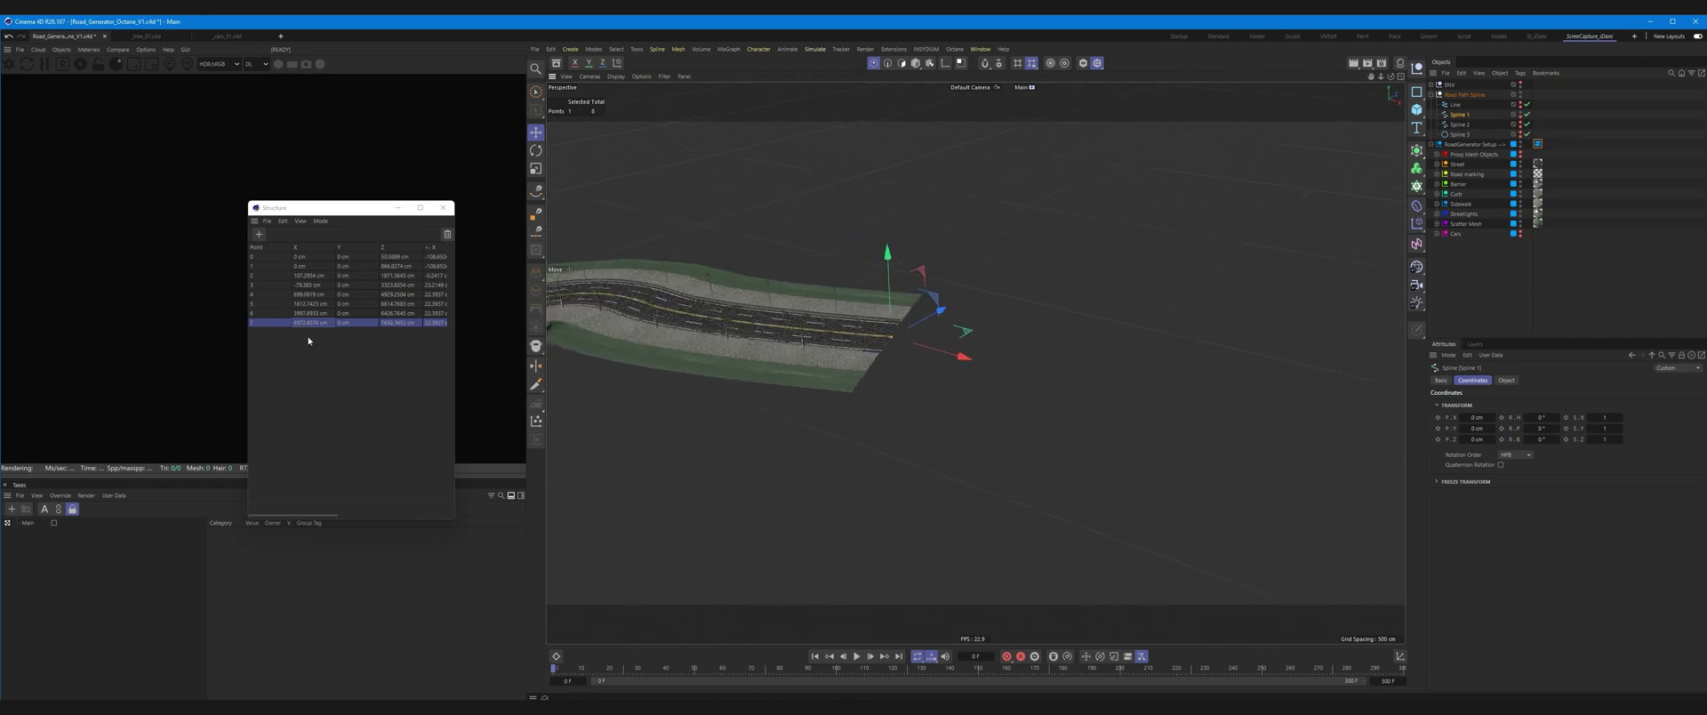
# Copy-paste the end point again and drag it out to turn the road into an S-curve
pyautogui.click(275, 326)
pyautogui.press('super')
pyautogui.press('super')
pyautogui.hotkey('ctrl', 'c')
pyautogui.hotkey('ctrl', 'v')
pyautogui.click(275, 334)
pyautogui.moveTo(935, 308); pyautogui.dragTo(1052, 366)
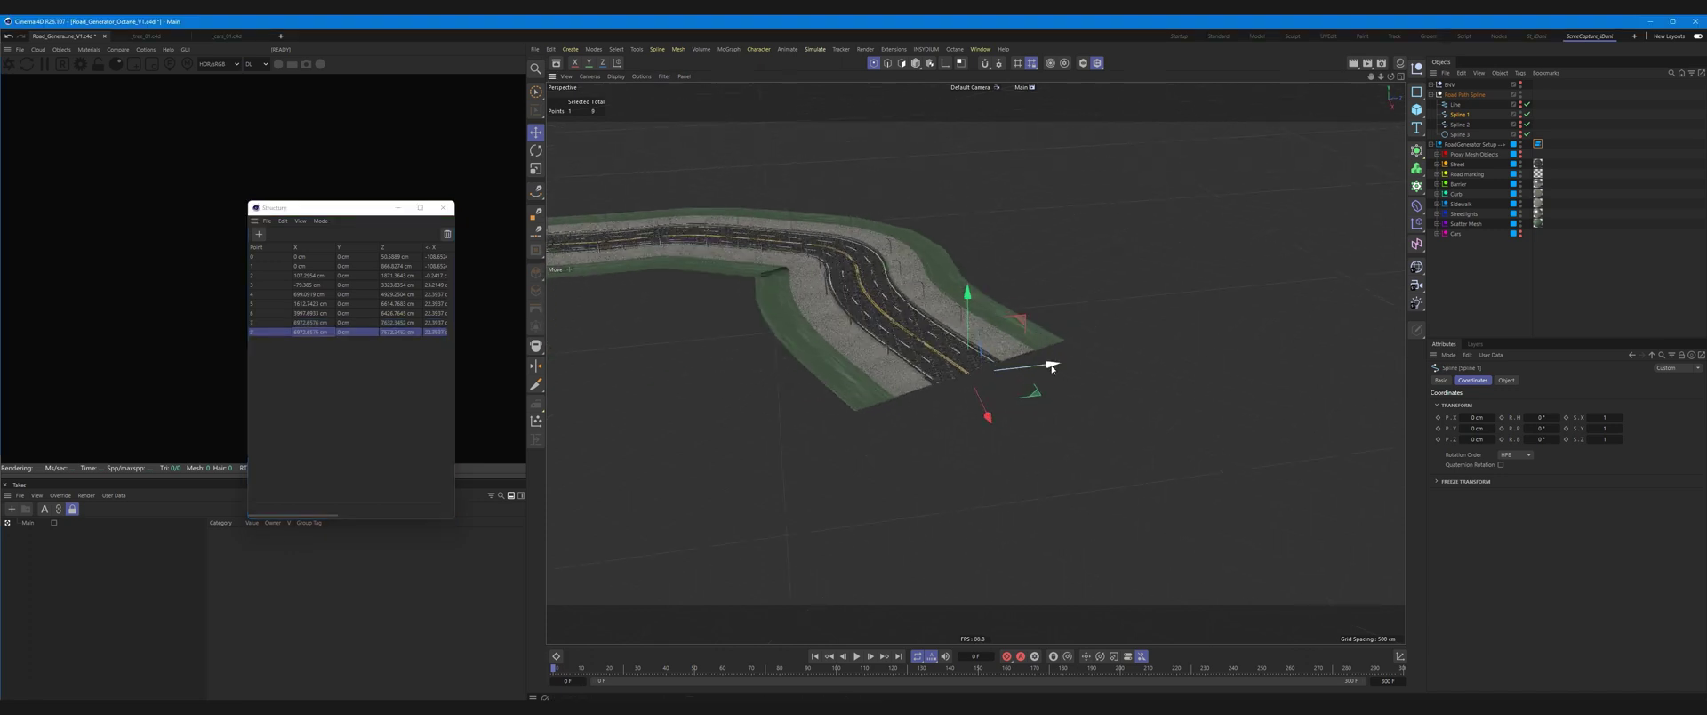
pyautogui.moveTo(1051, 366); pyautogui.dragTo(1369, 322)
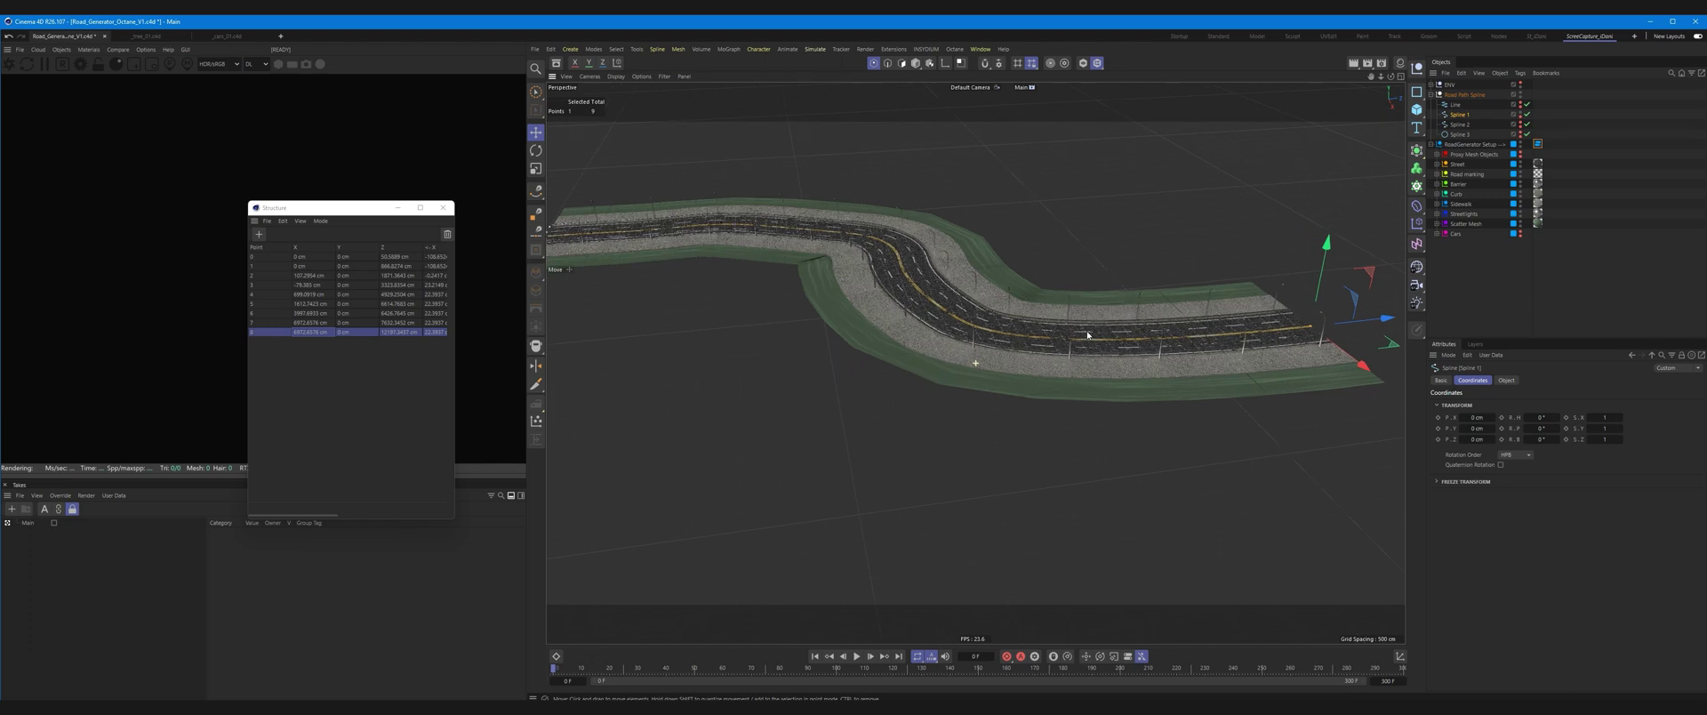
pyautogui.keyDown('alt'); pyautogui.moveTo(1086, 335); pyautogui.dragTo(530, 240); pyautogui.keyUp('alt')
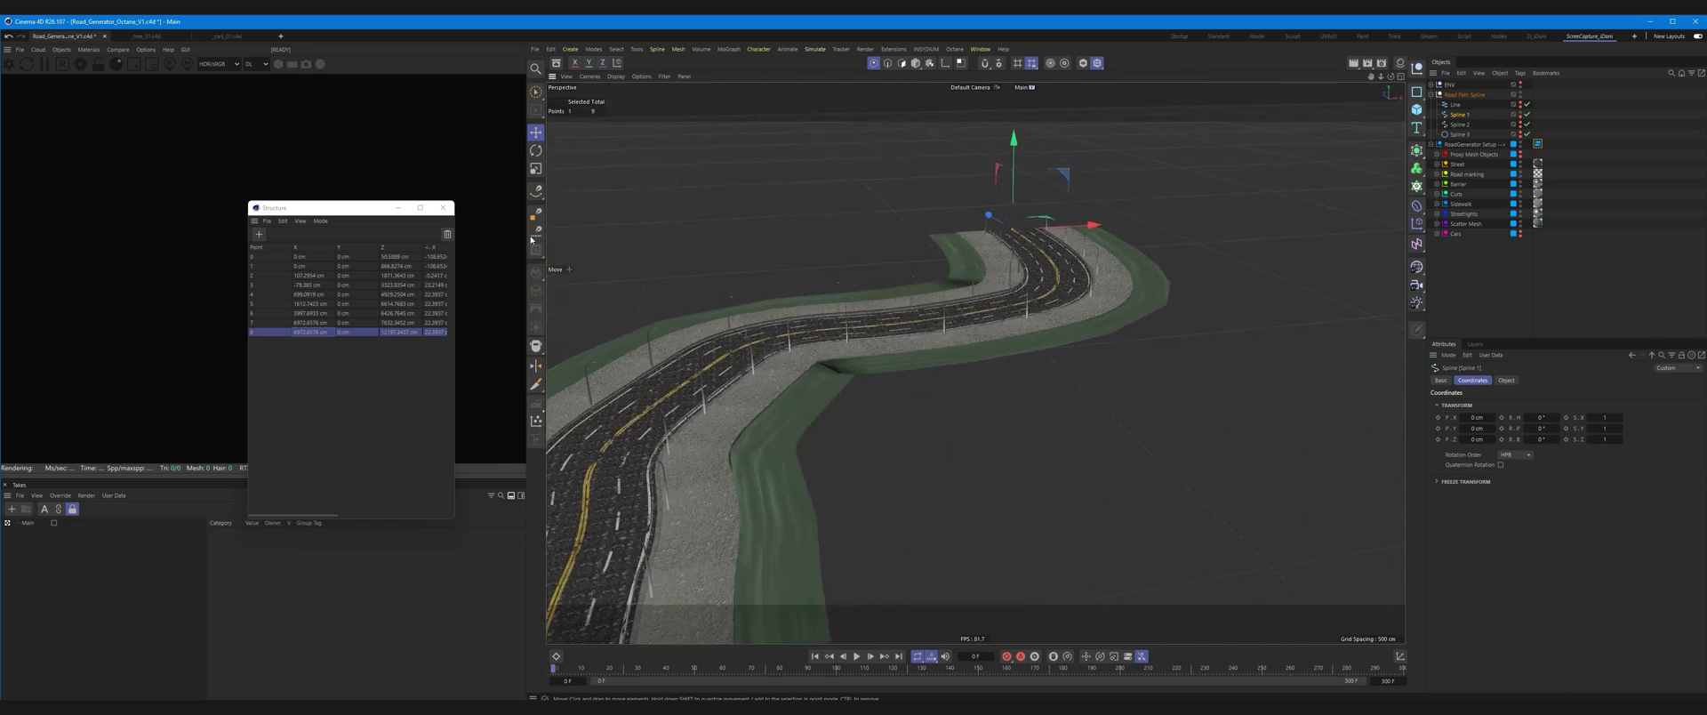
# Close the Structure window, undo and redo the last extension, and return to Model mode
pyautogui.click(443, 207)
pyautogui.hotkey('ctrl', 'z')
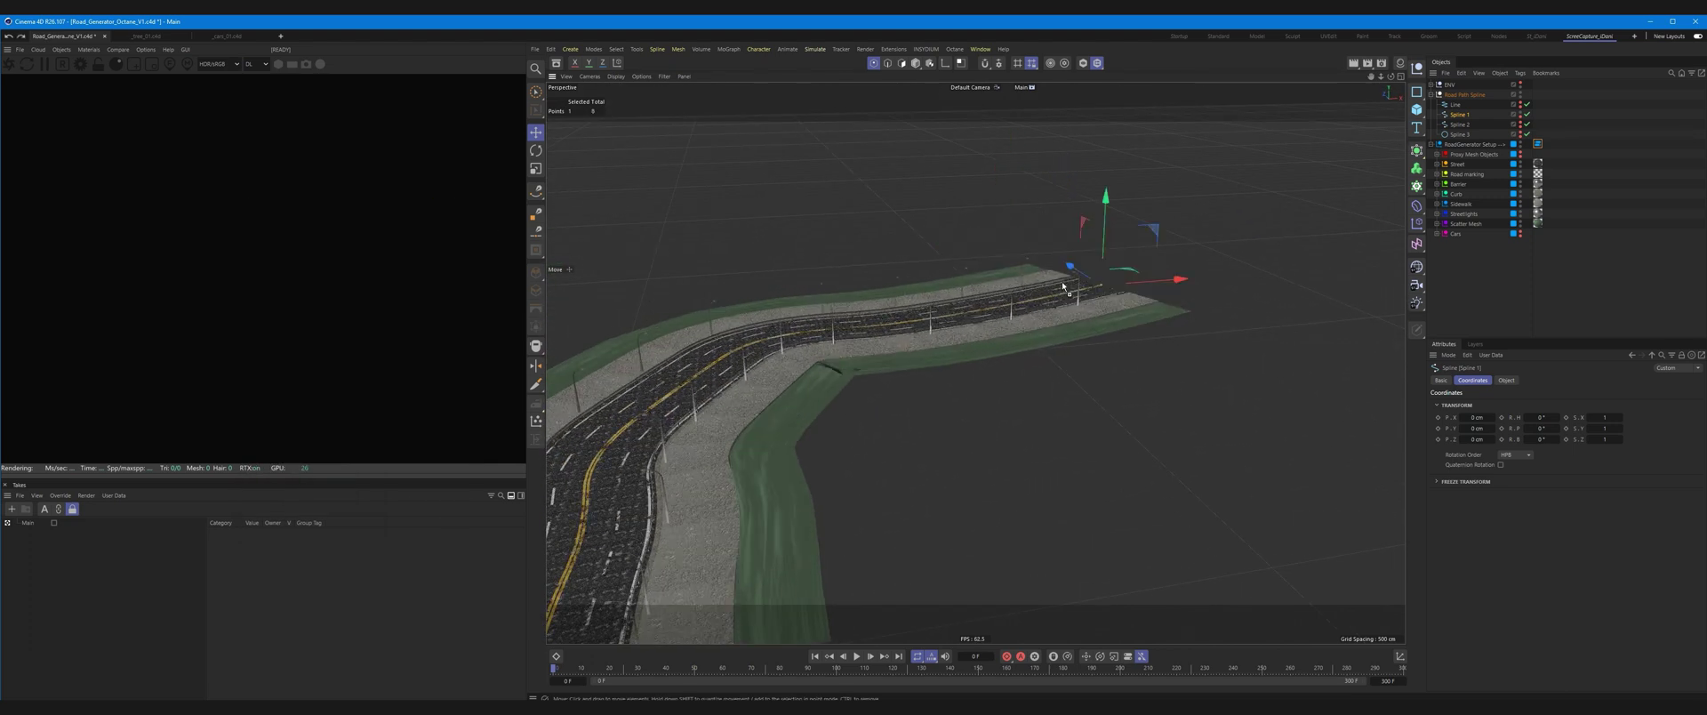
pyautogui.hotkey('ctrl', 'z')
pyautogui.hotkey('ctrl', 'z')
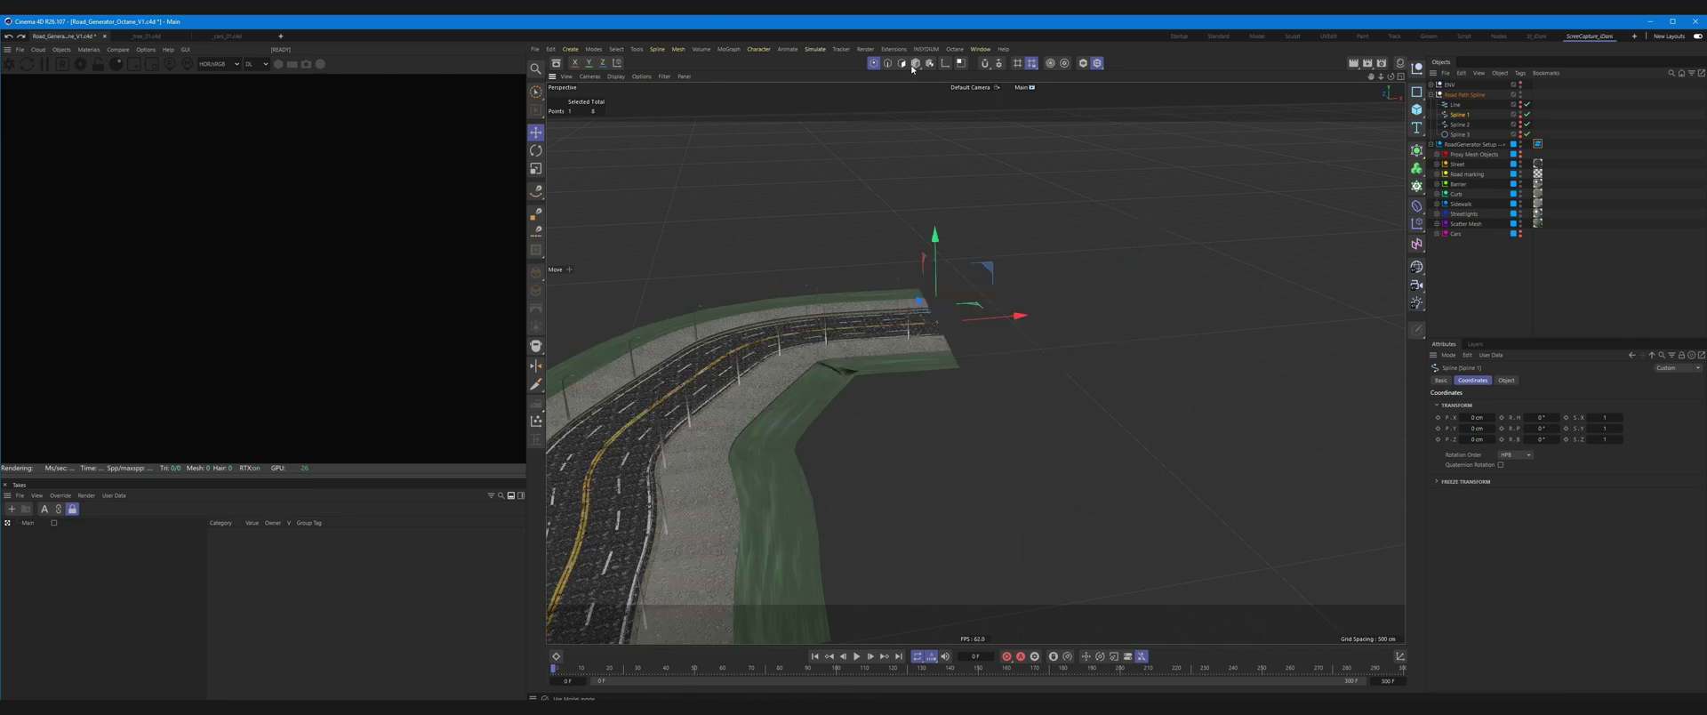
pyautogui.click(914, 63)
pyautogui.moveTo(1154, 243)
pyautogui.keyDown('alt'); pyautogui.mouseDown()
pyautogui.moveTo(881, 350)
pyautogui.moveTo(1049, 267)
pyautogui.mouseUp(); pyautogui.keyUp('alt')
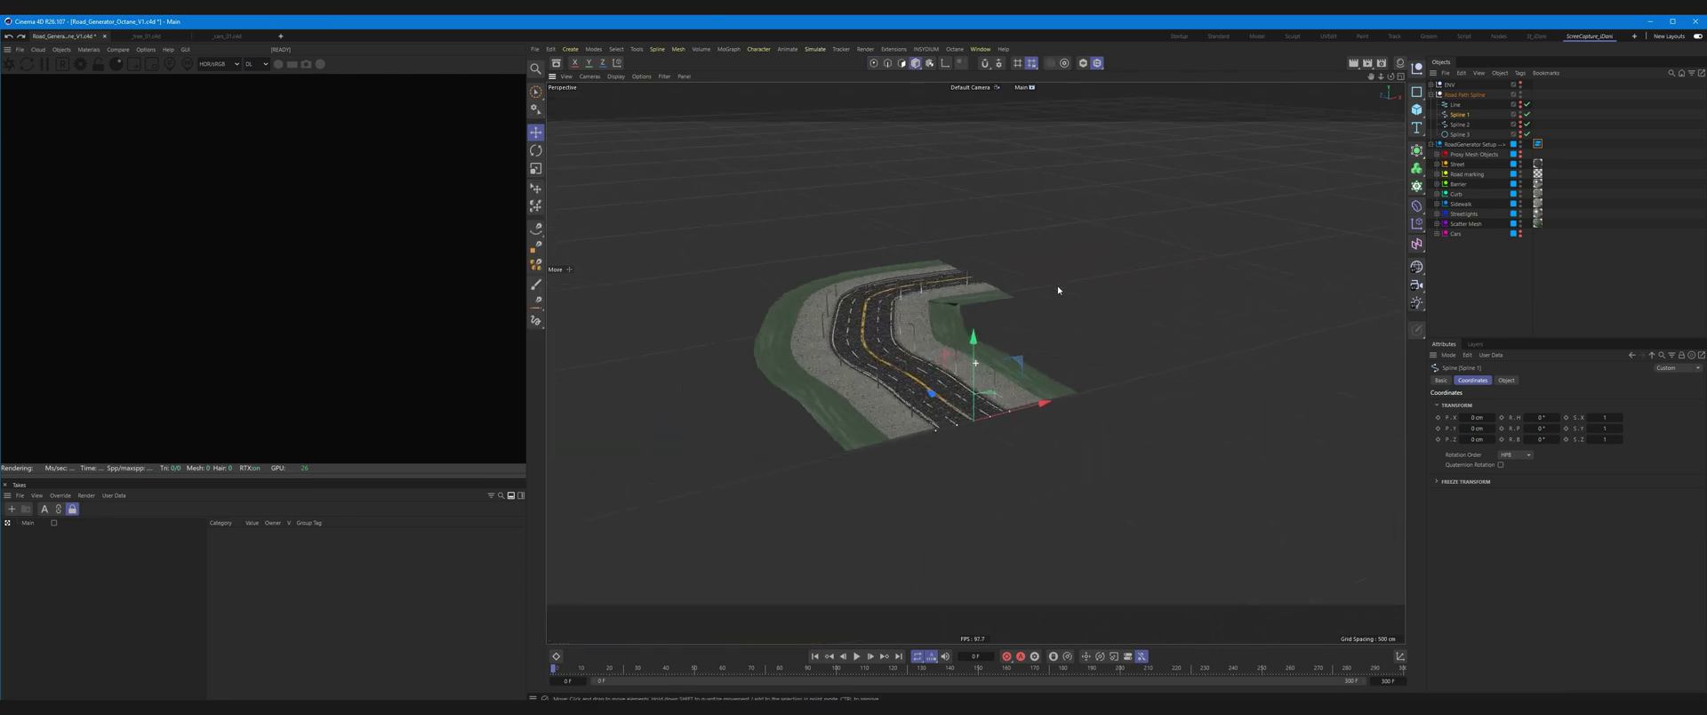
pyautogui.click(1537, 144)
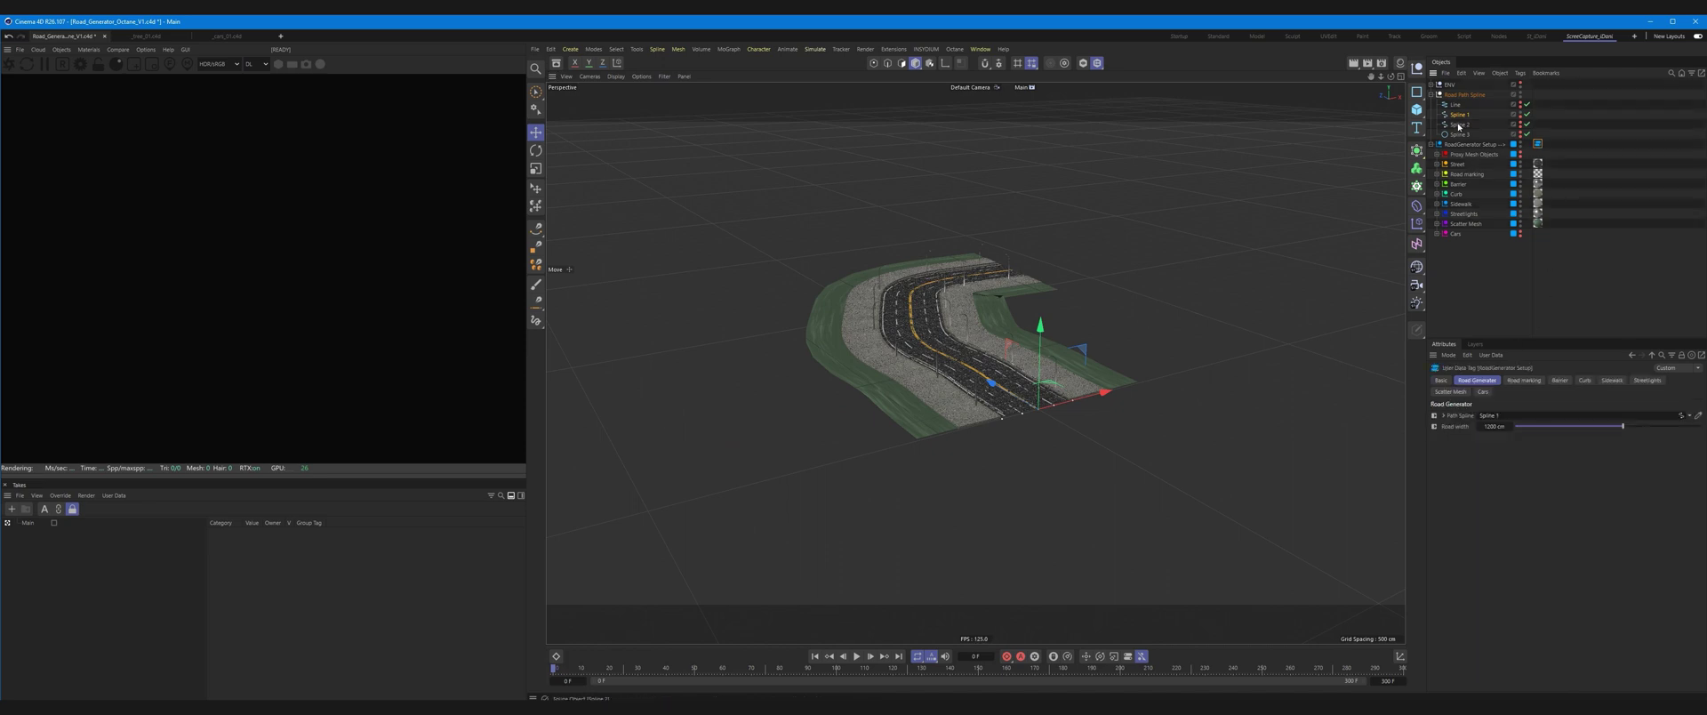
# Preview the road along the Spline 2 U-curve and the Spline 3 circular path
pyautogui.moveTo(1499, 418); pyautogui.dragTo(1499, 415)
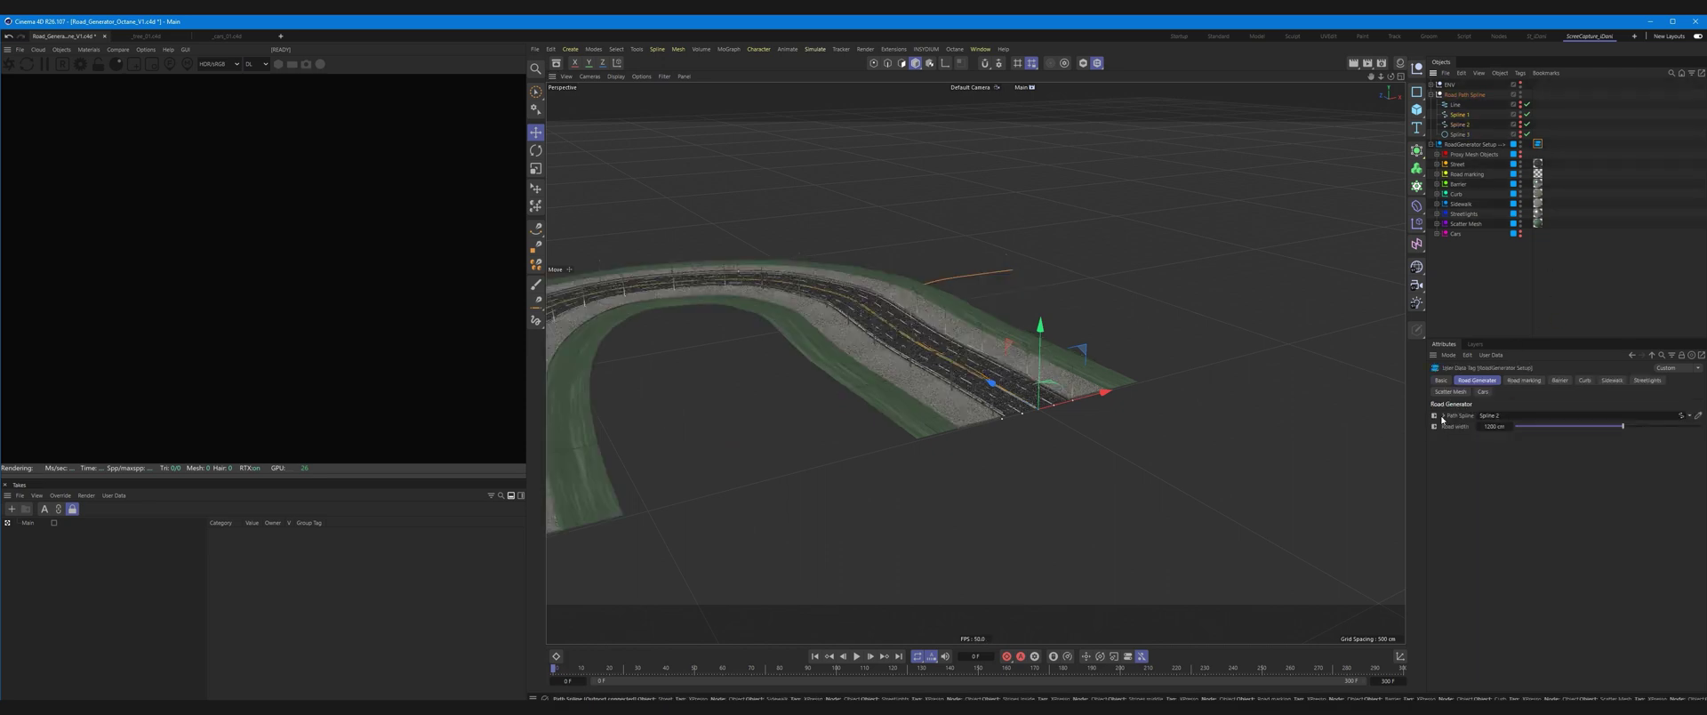
pyautogui.keyDown('alt'); pyautogui.moveTo(978, 373); pyautogui.dragTo(1149, 311); pyautogui.keyUp('alt')
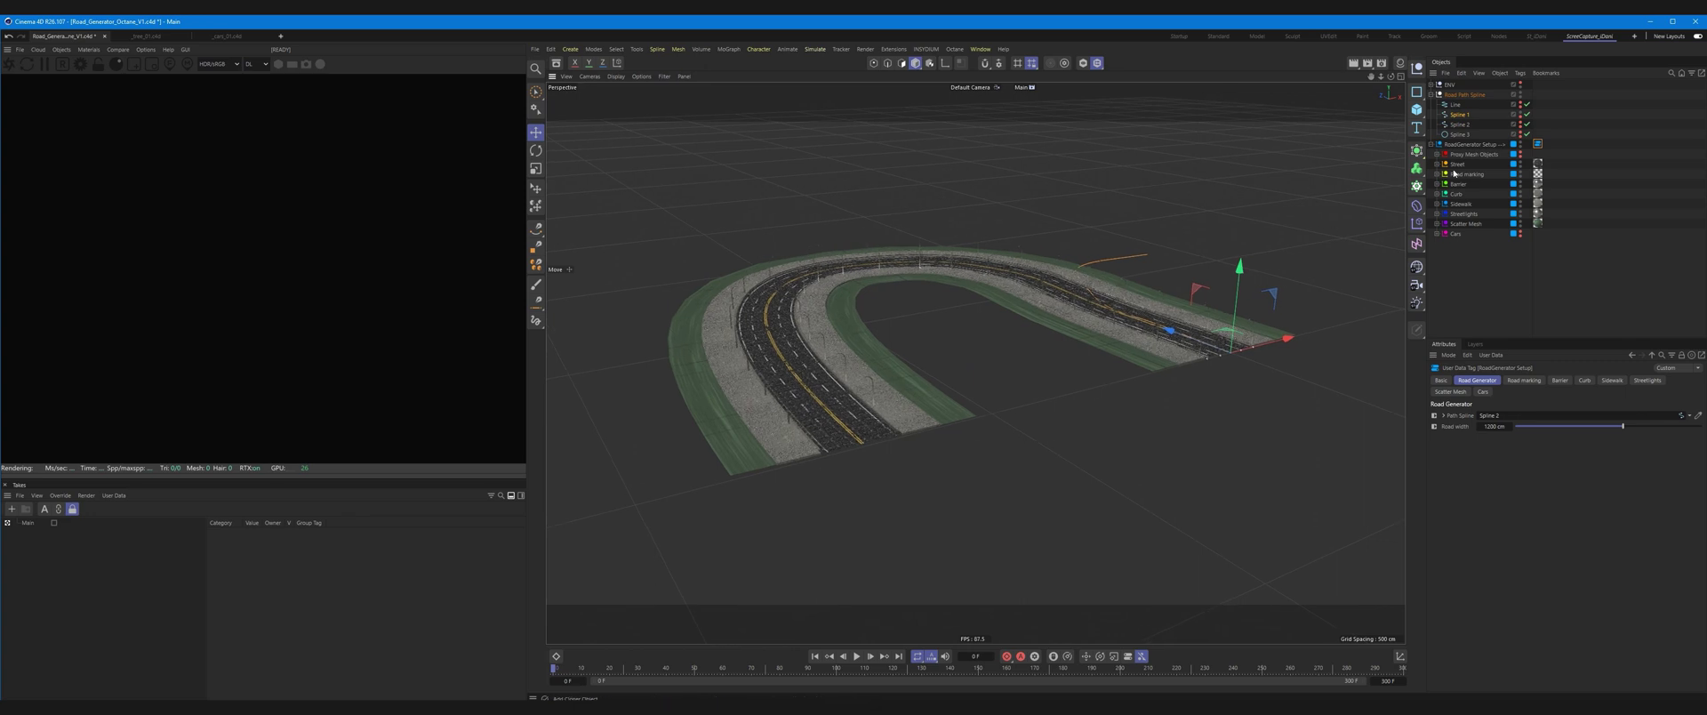
pyautogui.moveTo(1458, 136); pyautogui.dragTo(1504, 419)
pyautogui.moveTo(1022, 356)
pyautogui.keyDown('alt'); pyautogui.mouseDown()
pyautogui.moveTo(935, 322)
pyautogui.moveTo(999, 411)
pyautogui.moveTo(1068, 400)
pyautogui.mouseUp(); pyautogui.keyUp('alt')
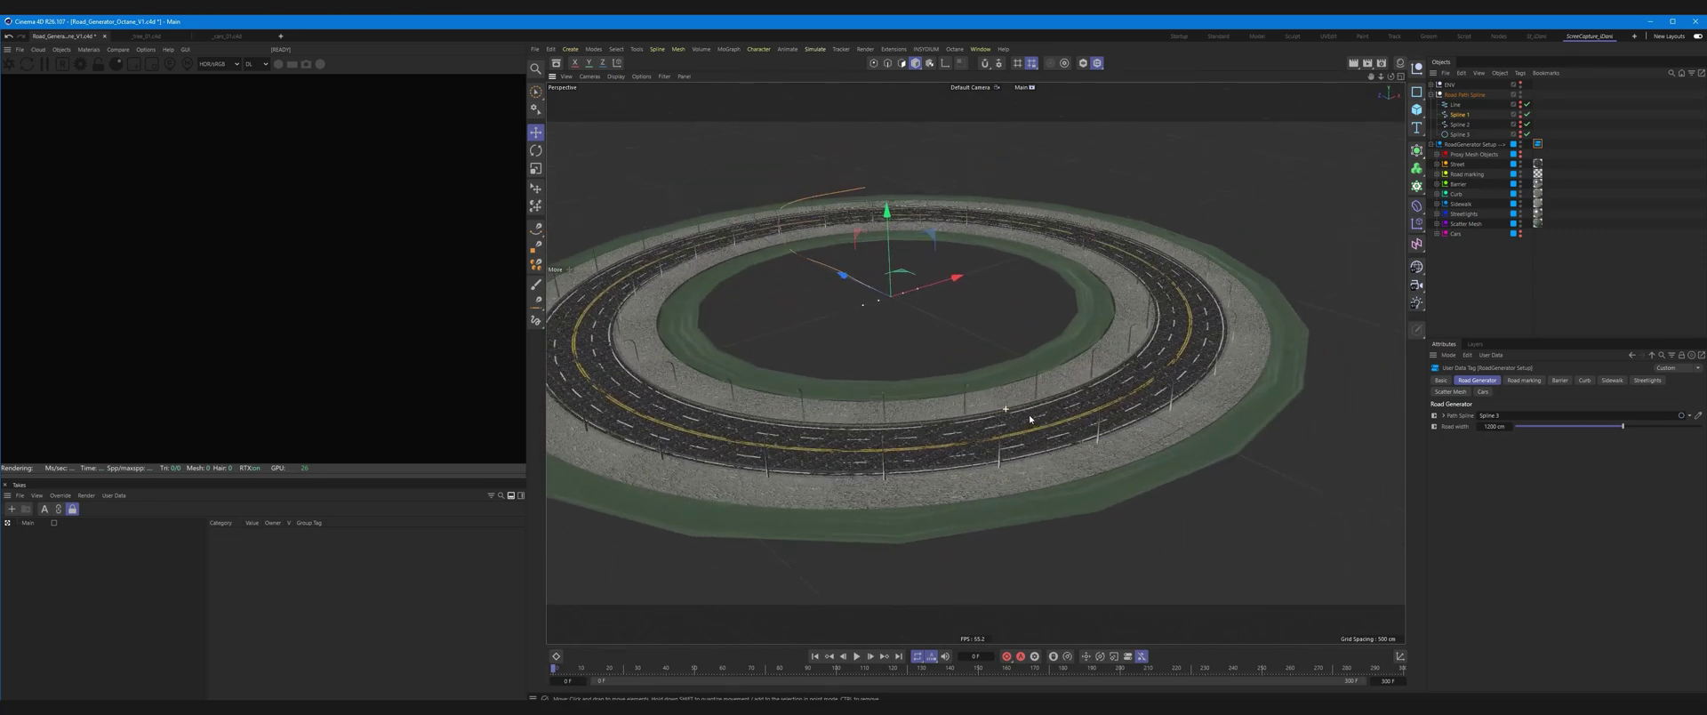
pyautogui.scroll(2, 1068, 397)
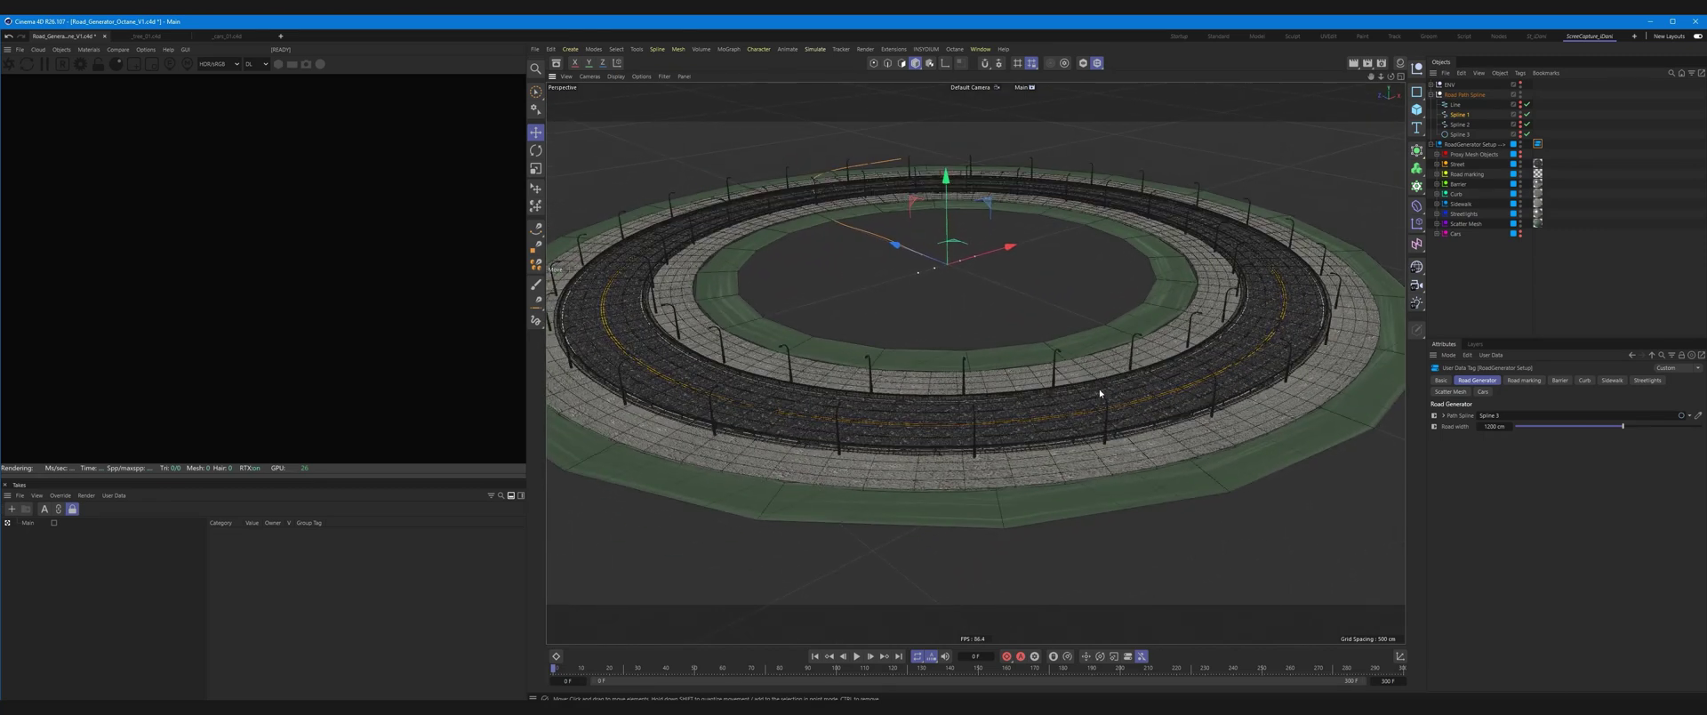
pyautogui.moveTo(1046, 425)
pyautogui.keyDown('alt'); pyautogui.mouseDown()
pyautogui.moveTo(1079, 400)
pyautogui.moveTo(1223, 400)
pyautogui.mouseUp(); pyautogui.keyUp('alt')
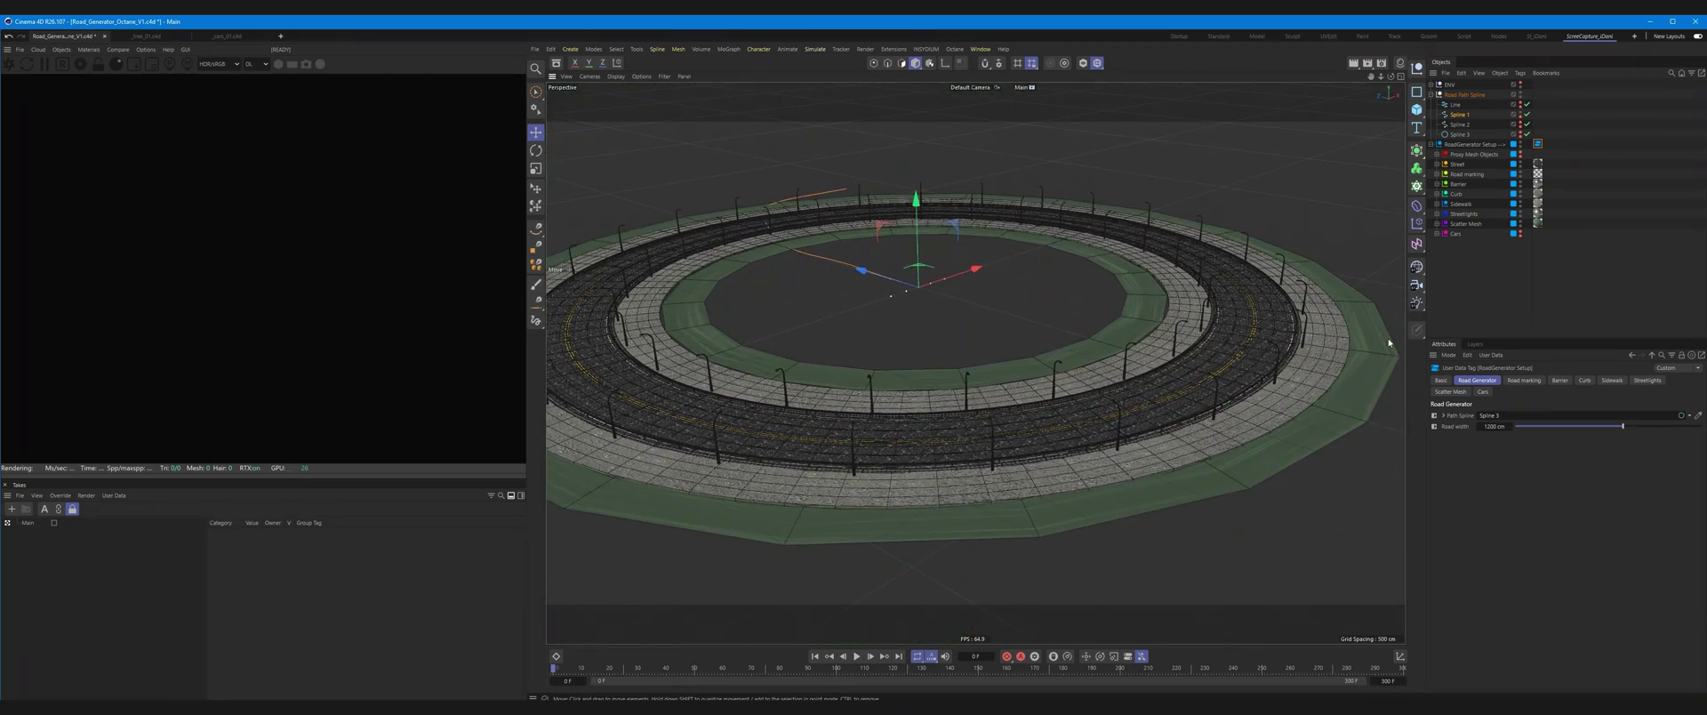
# Set Spline 1 back as the road path, zoom in, and bring up the Material Manager
pyautogui.moveTo(1460, 116); pyautogui.dragTo(1493, 370)
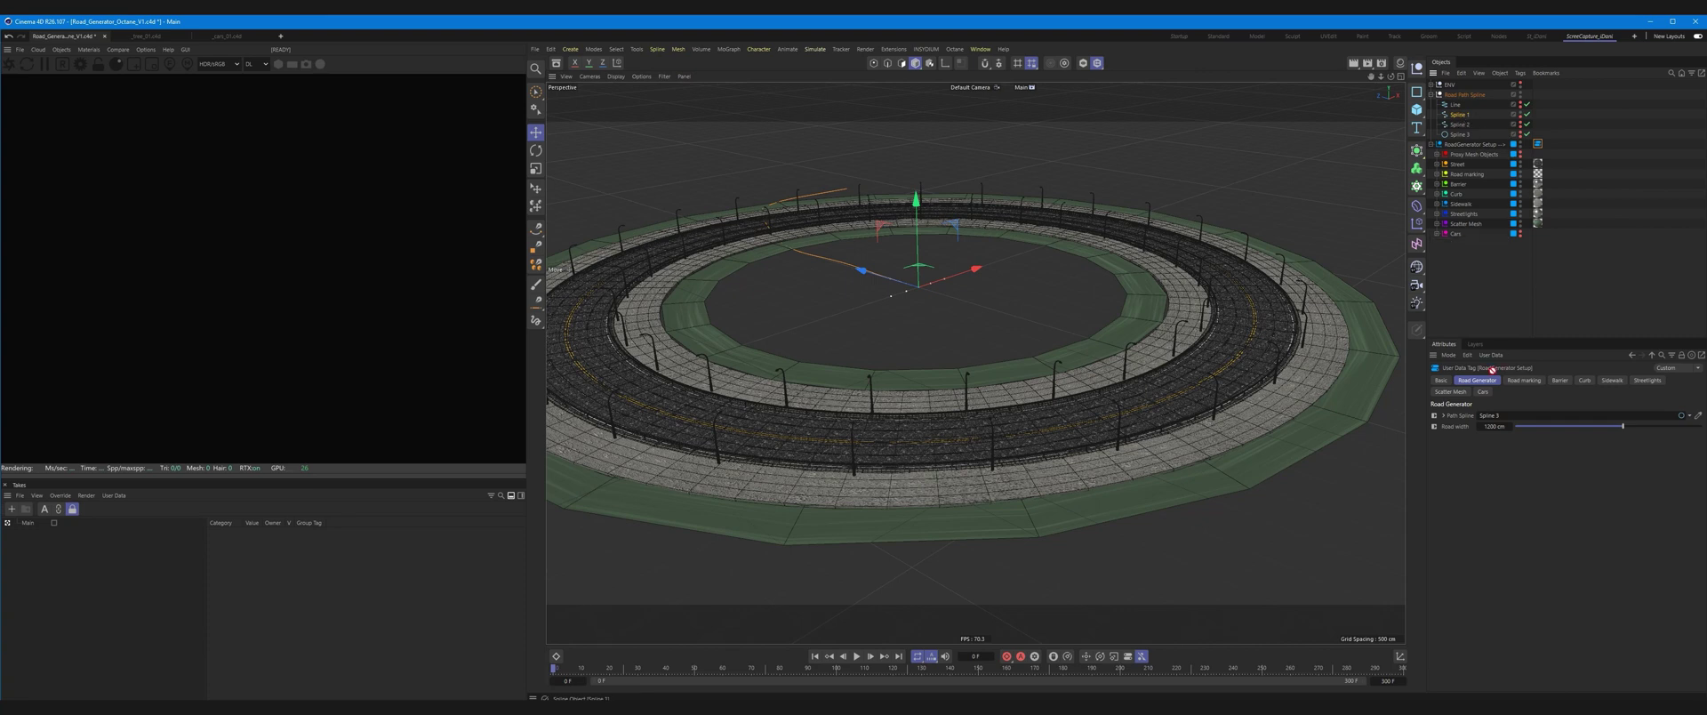
pyautogui.moveTo(1490, 419); pyautogui.dragTo(1491, 418)
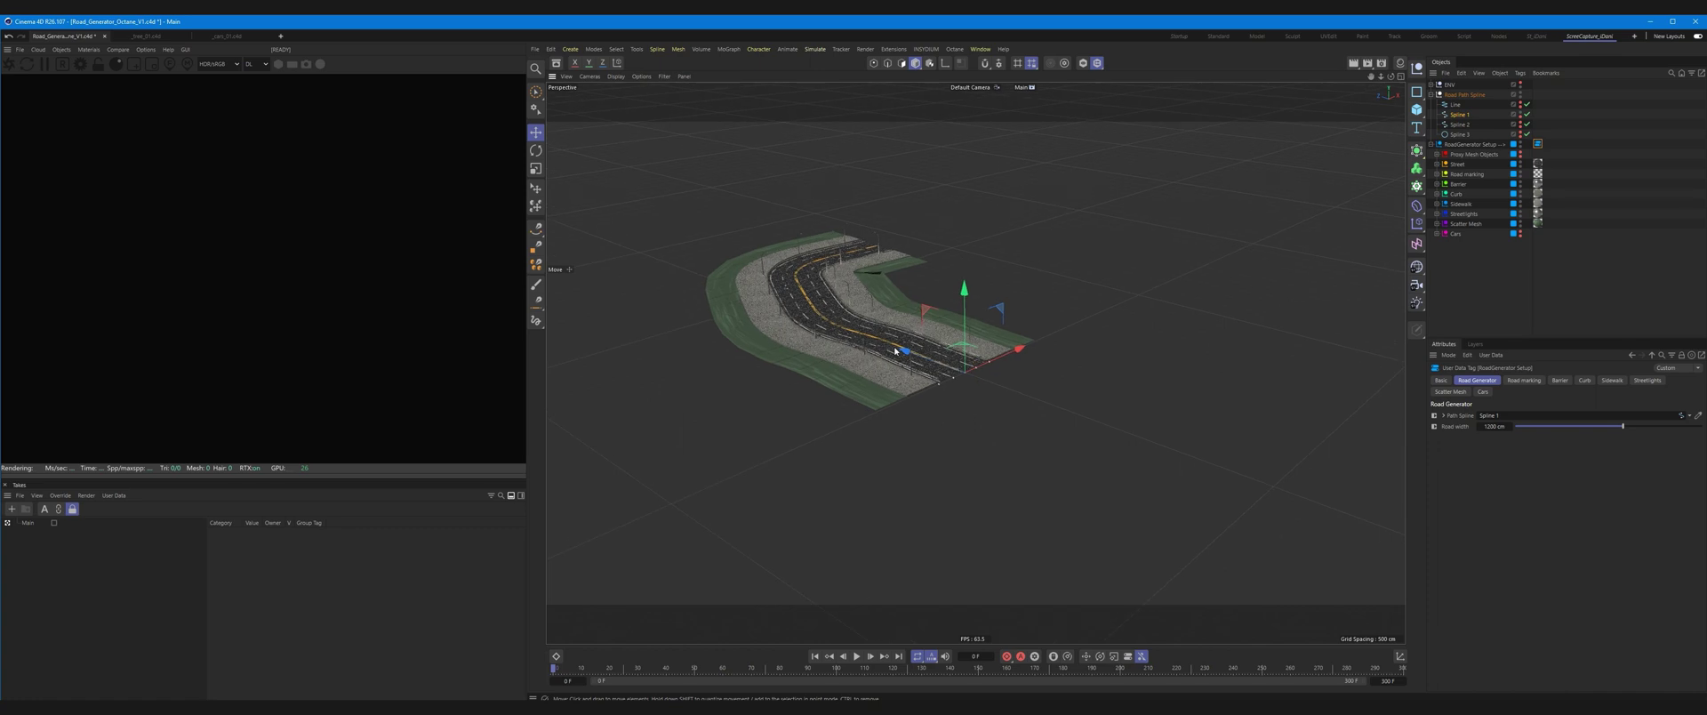
pyautogui.scroll(2, 895, 352)
pyautogui.scroll(2, 940, 301)
pyautogui.scroll(2, 978, 311)
pyautogui.scroll(2, 1017, 325)
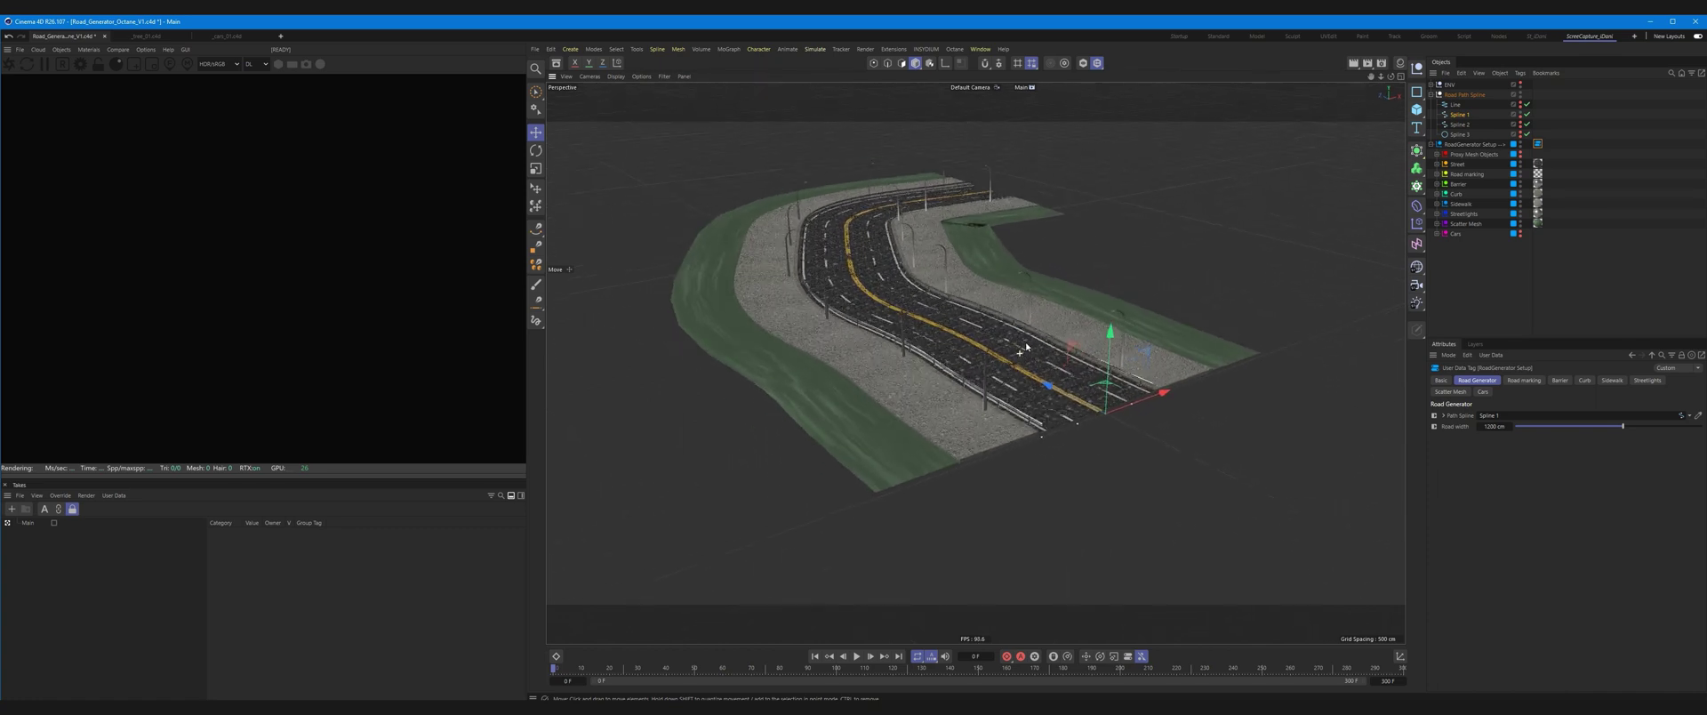
pyautogui.scroll(2, 1026, 347)
pyautogui.scroll(1, 1100, 304)
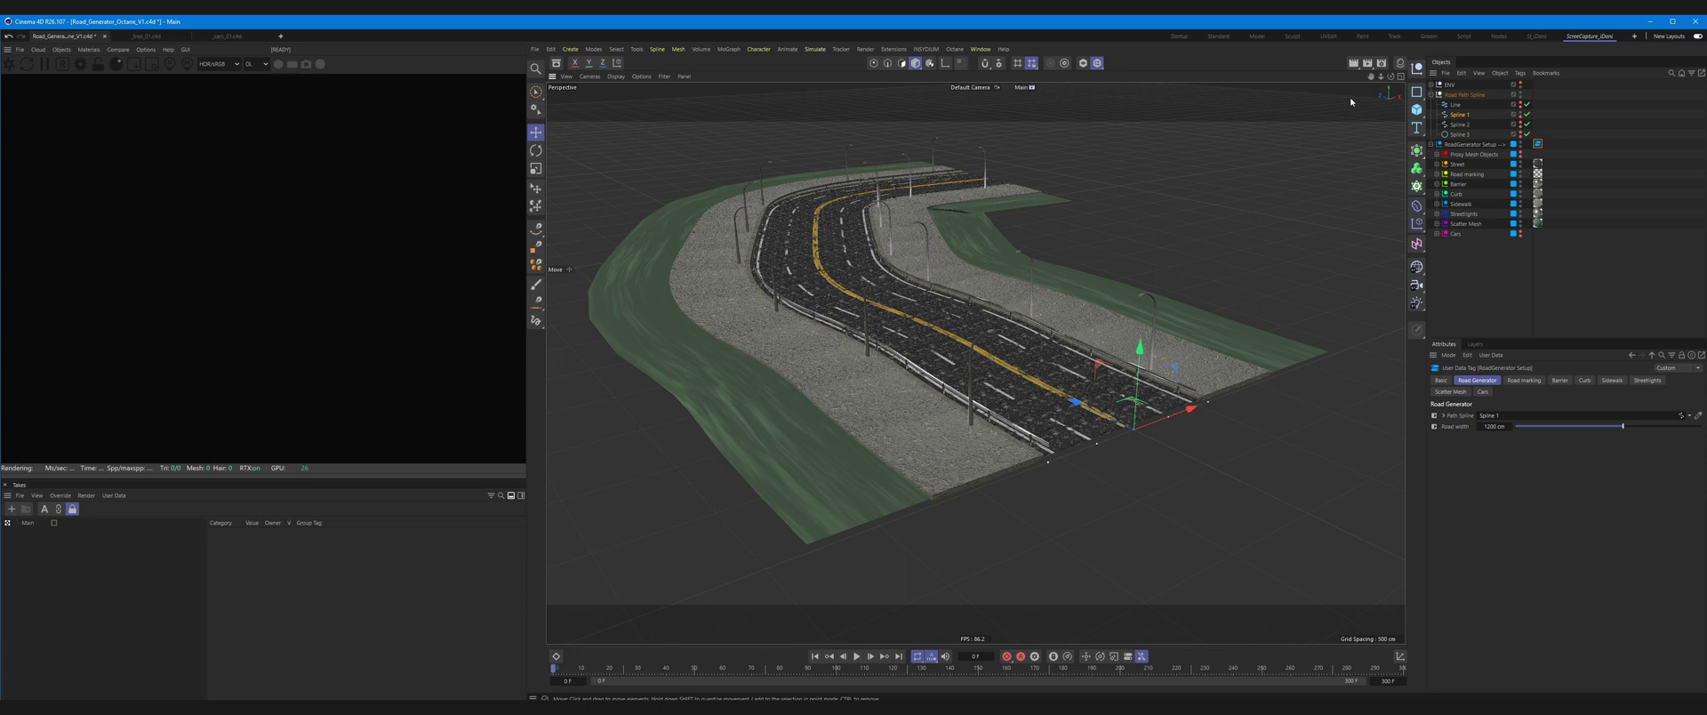
pyautogui.click(1400, 63)
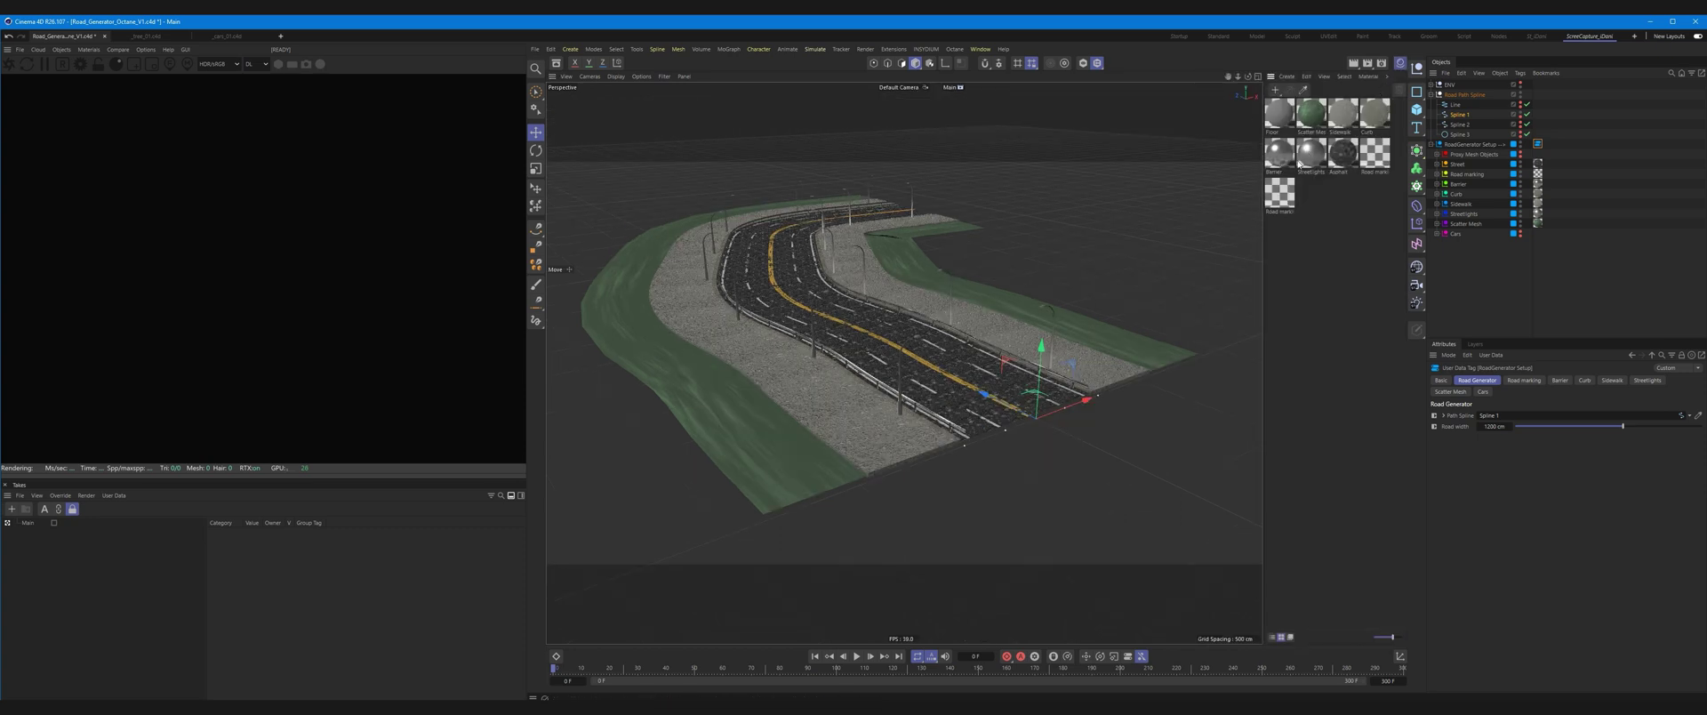
# Inspect the Asphalt material's Noise, Gradient, Multiply and Baking Texture nodes in the Octane Node Editor
pyautogui.click(1344, 159)
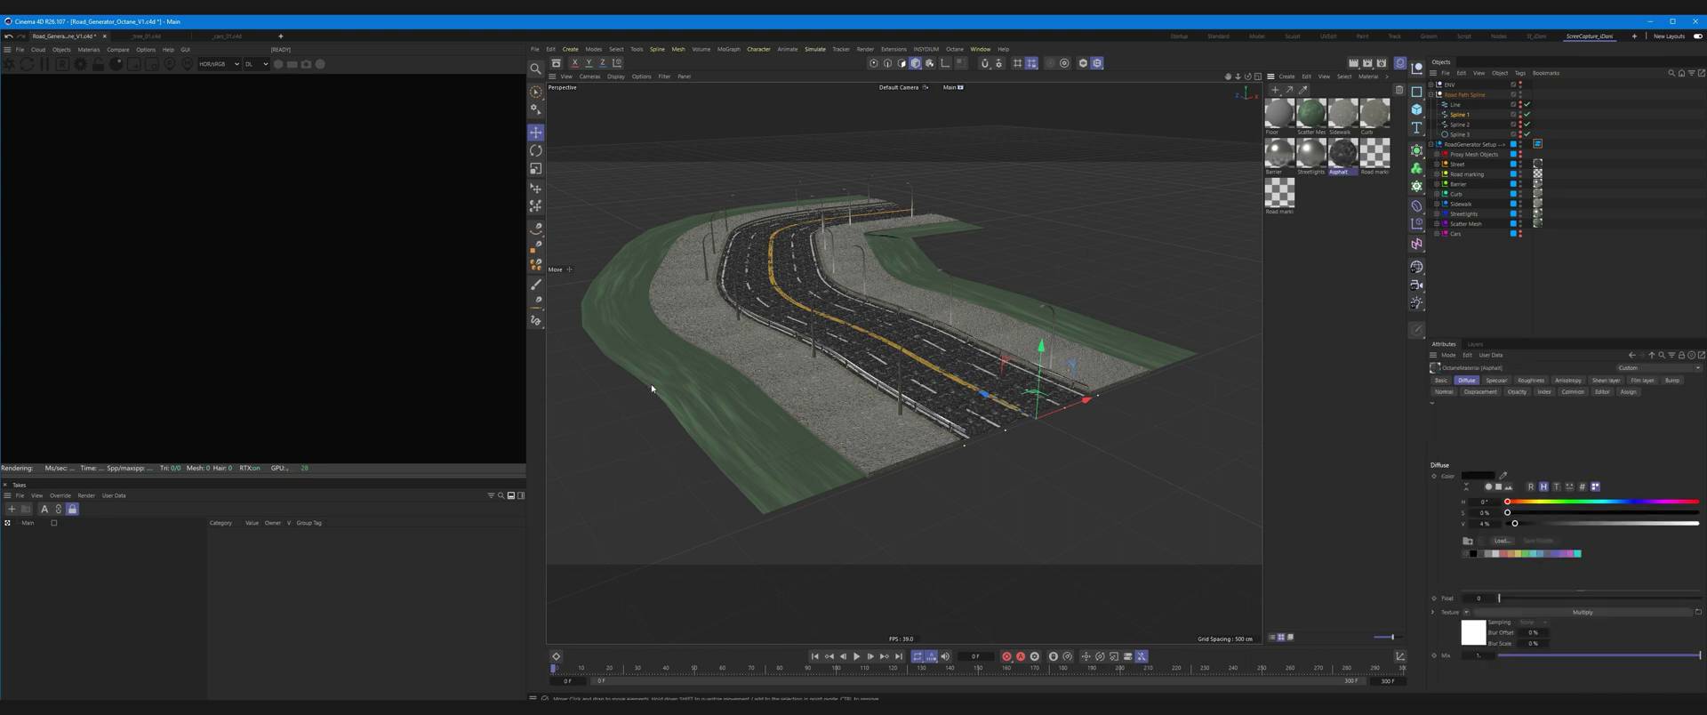
pyautogui.doubleClick(1350, 158)
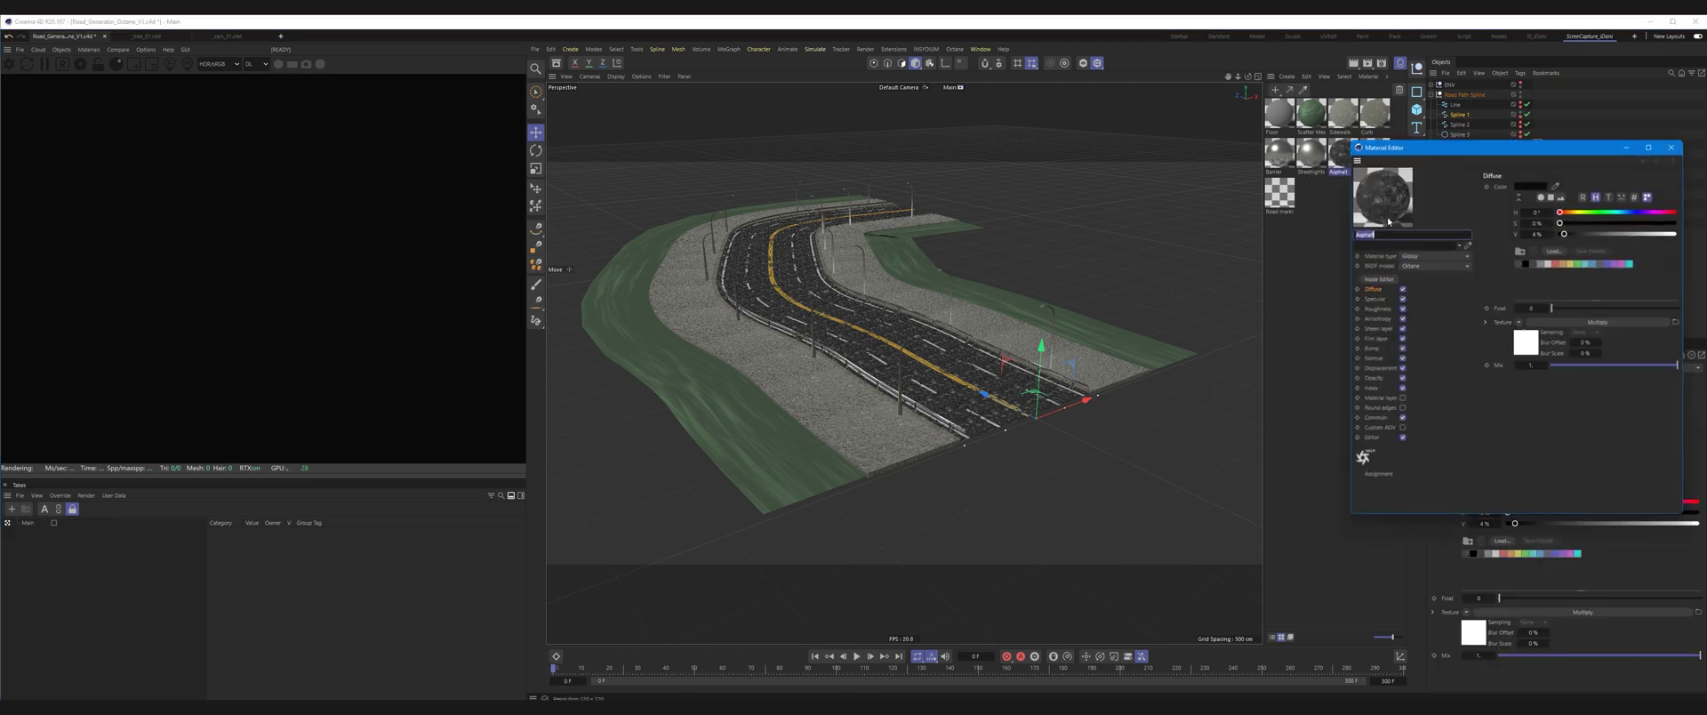
pyautogui.click(1671, 146)
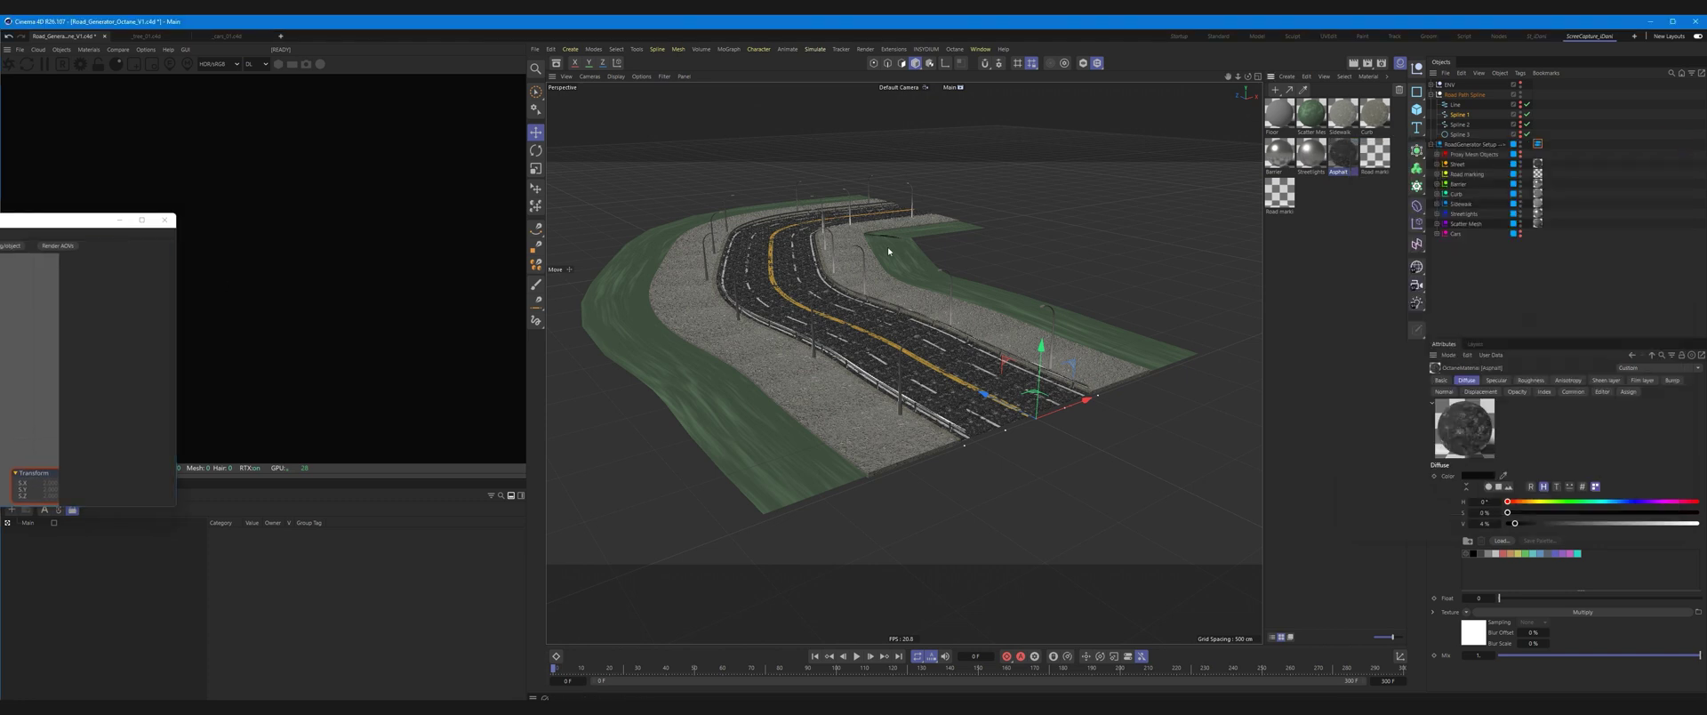
pyautogui.moveTo(41, 222); pyautogui.dragTo(524, 86)
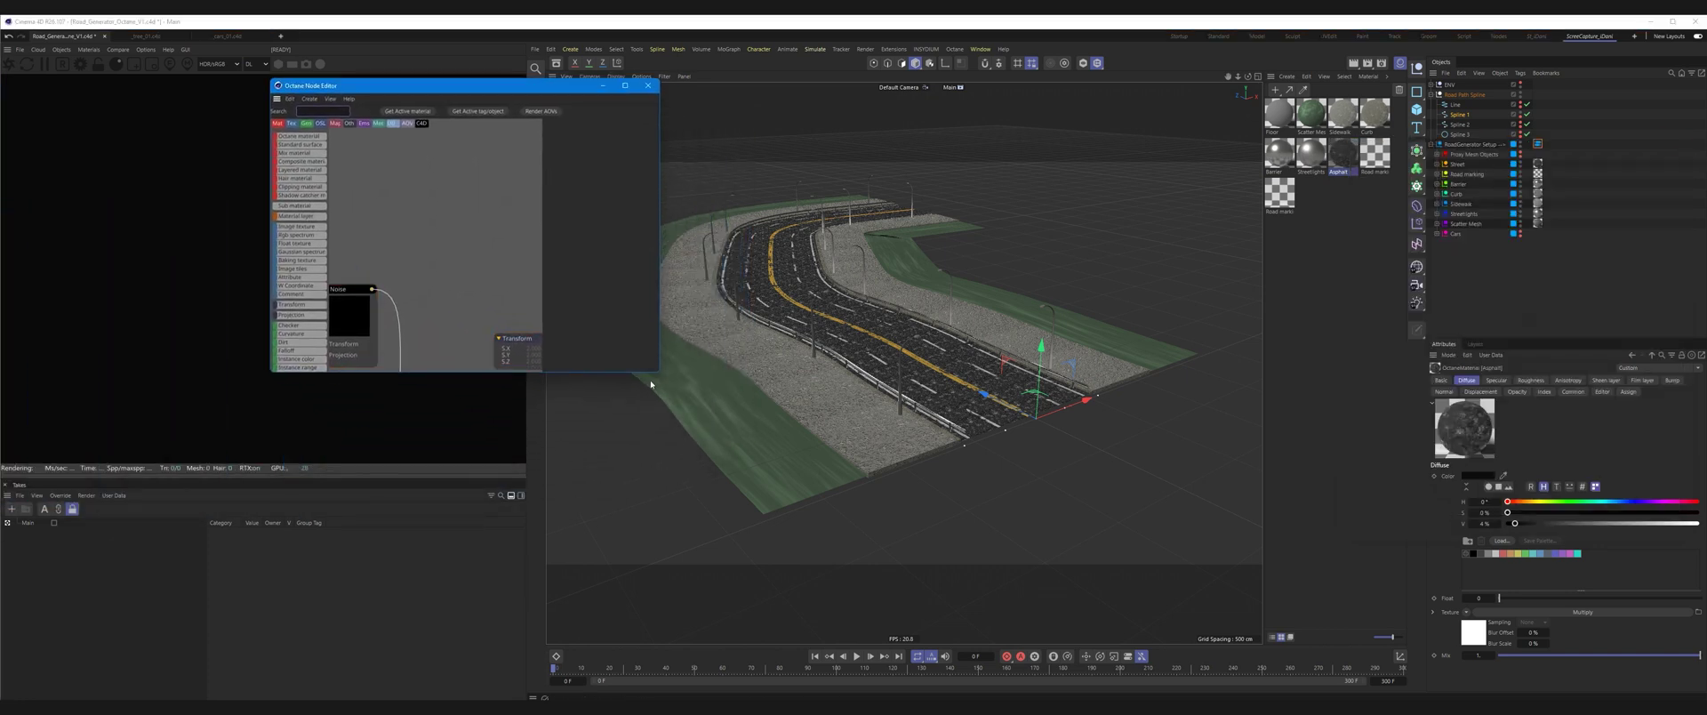
pyautogui.moveTo(657, 374); pyautogui.dragTo(1521, 658)
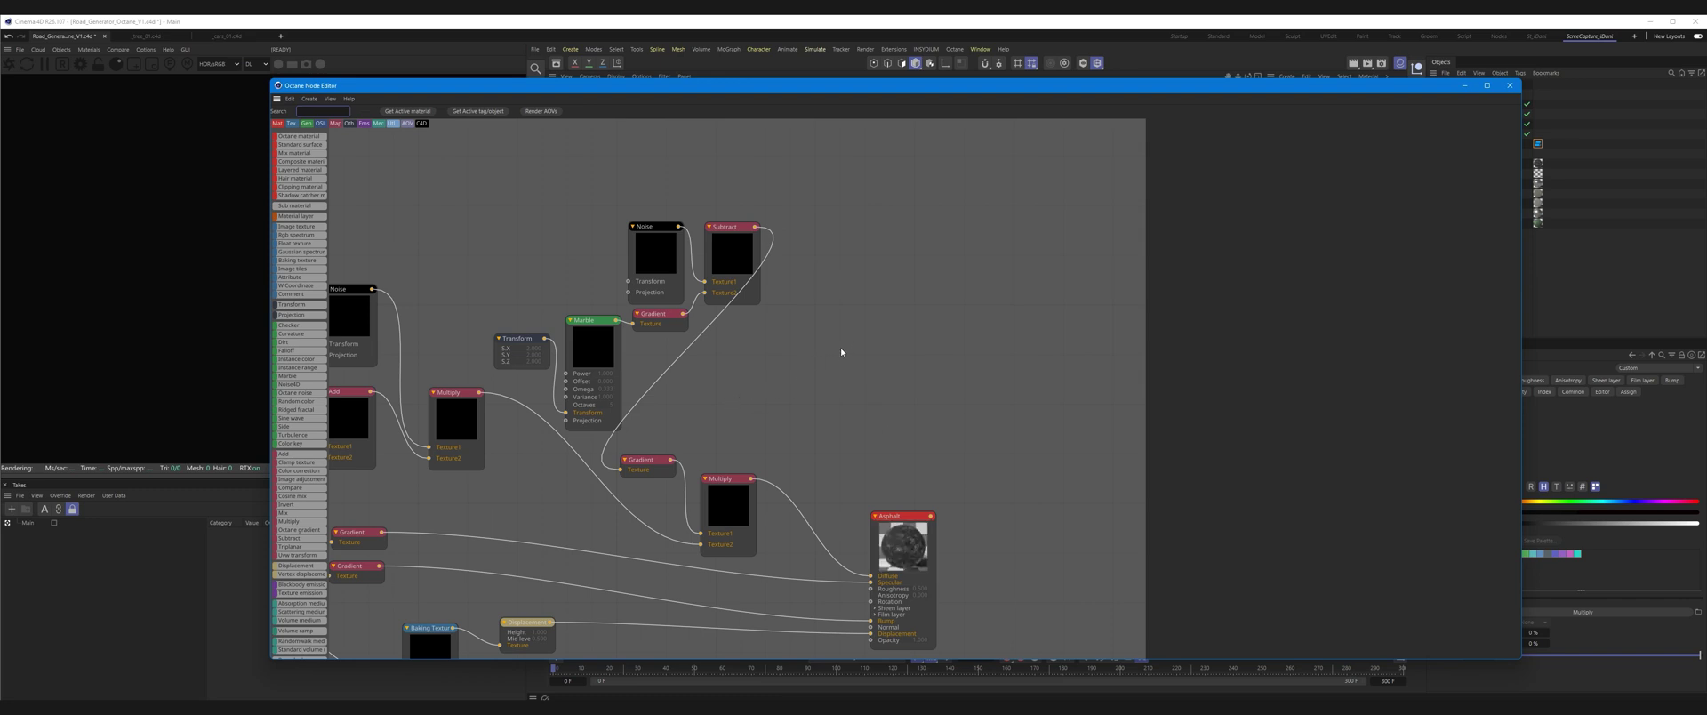
pyautogui.moveTo(732, 406); pyautogui.dragTo(938, 339, button='middle')
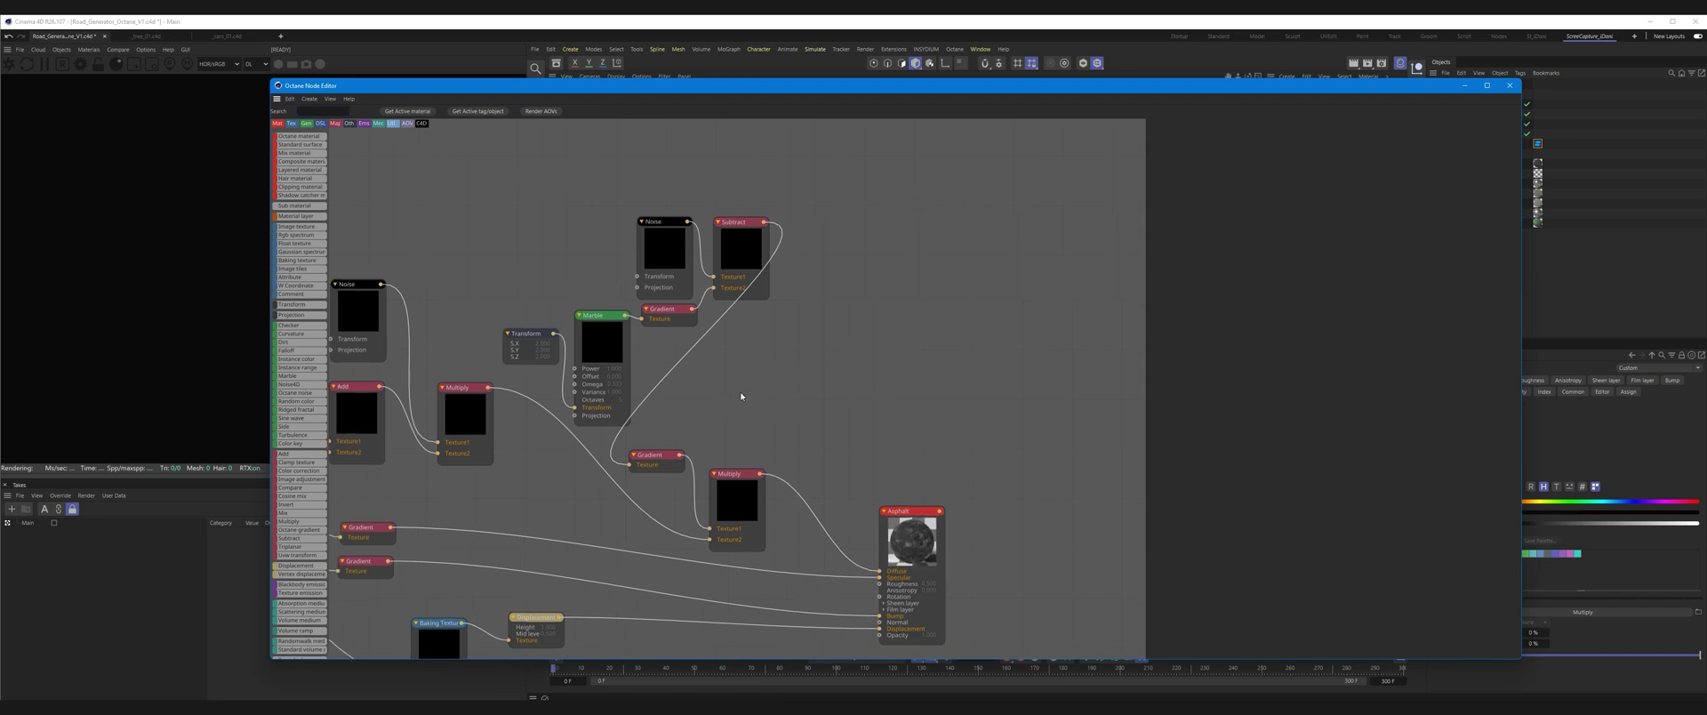
pyautogui.moveTo(796, 413)
pyautogui.mouseDown(button='middle')
pyautogui.moveTo(831, 371)
pyautogui.moveTo(732, 376)
pyautogui.moveTo(750, 419)
pyautogui.mouseUp(button='middle')
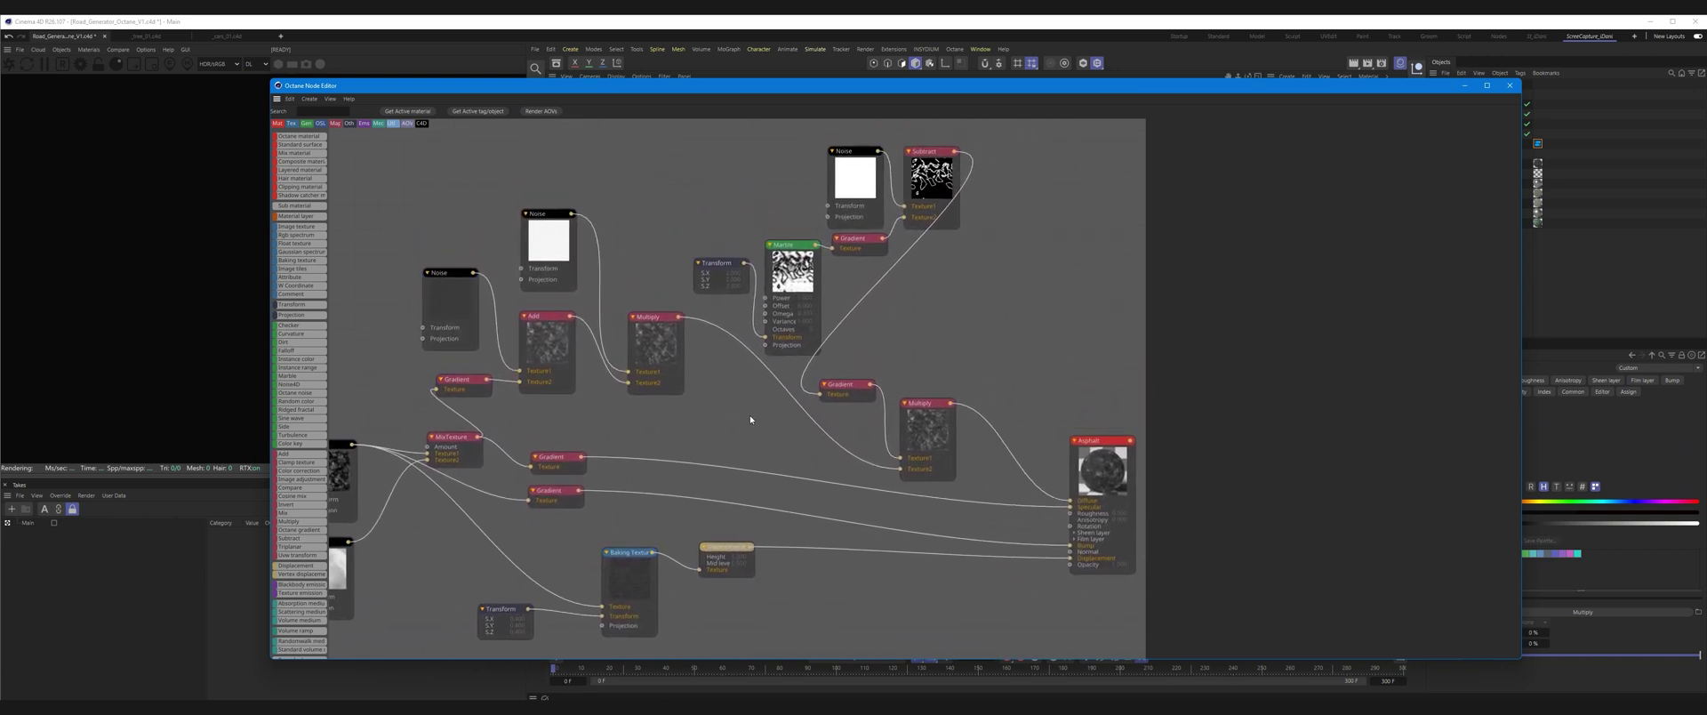
pyautogui.moveTo(883, 323)
pyautogui.mouseDown(button='middle')
pyautogui.moveTo(936, 301)
pyautogui.moveTo(834, 318)
pyautogui.mouseUp(button='middle')
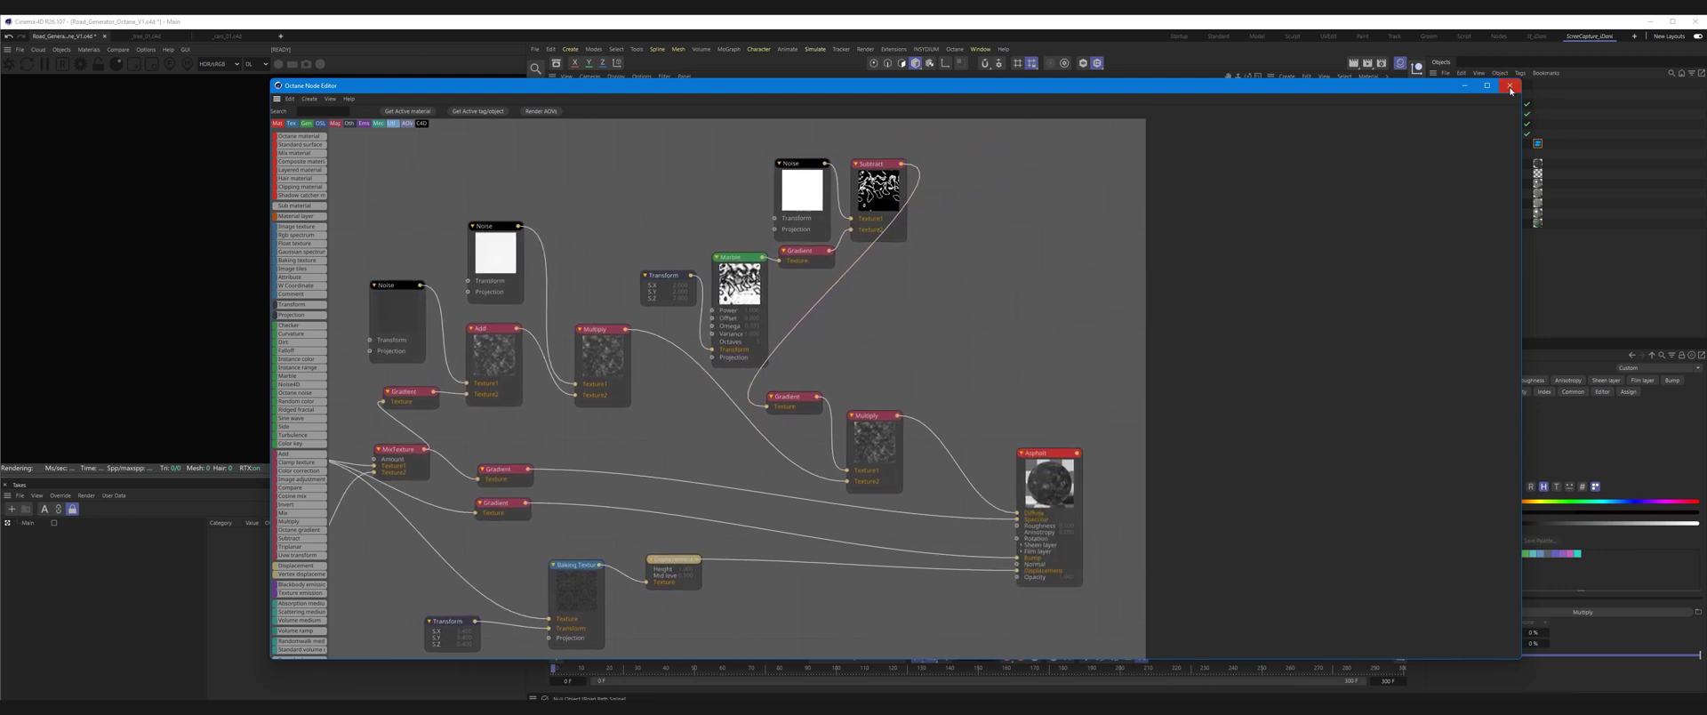
pyautogui.click(1509, 86)
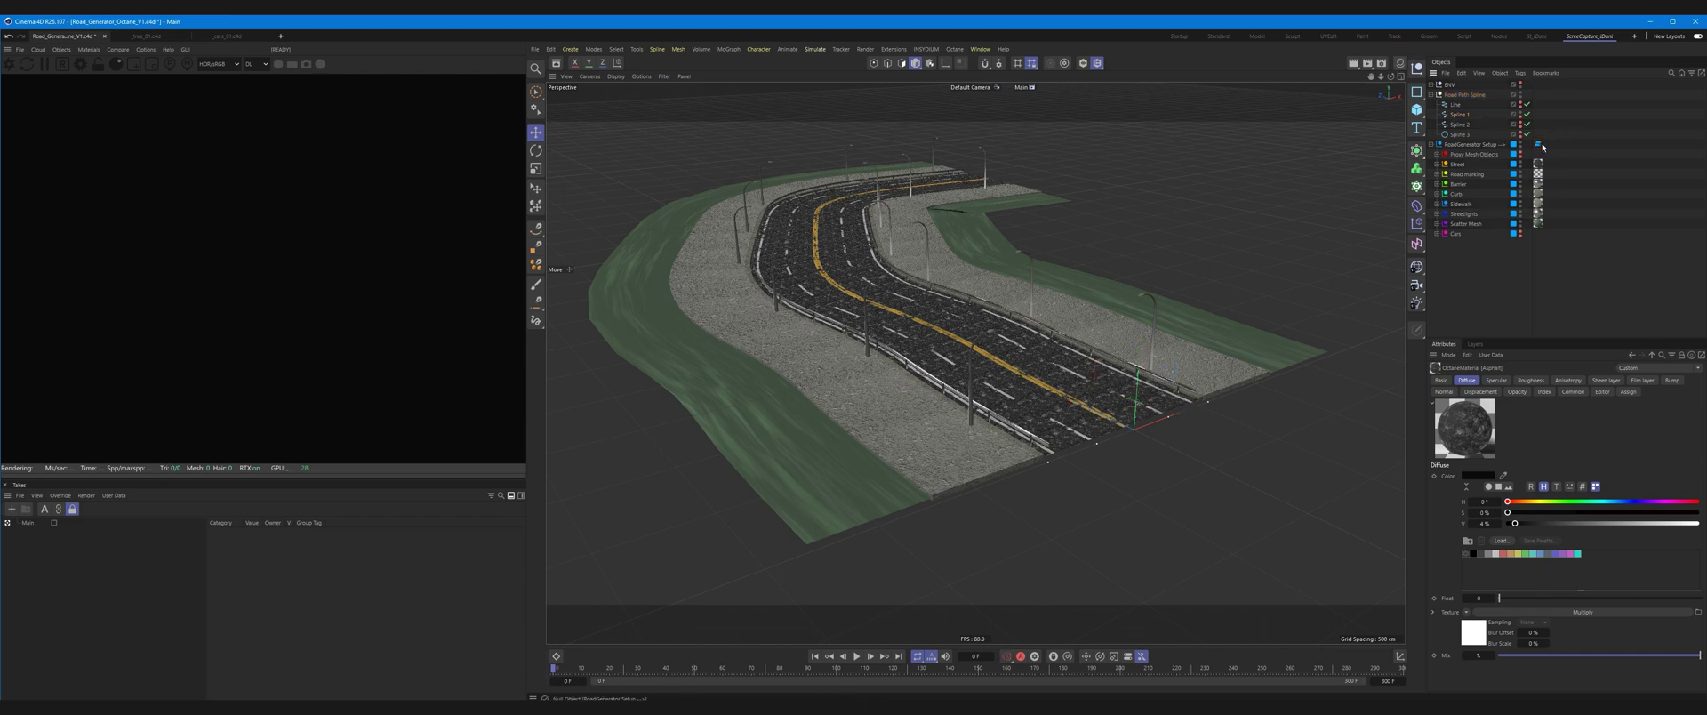
# Widen the road from 1200 cm to about 2920 cm with the Road width slider, then narrow it again
pyautogui.click(1538, 143)
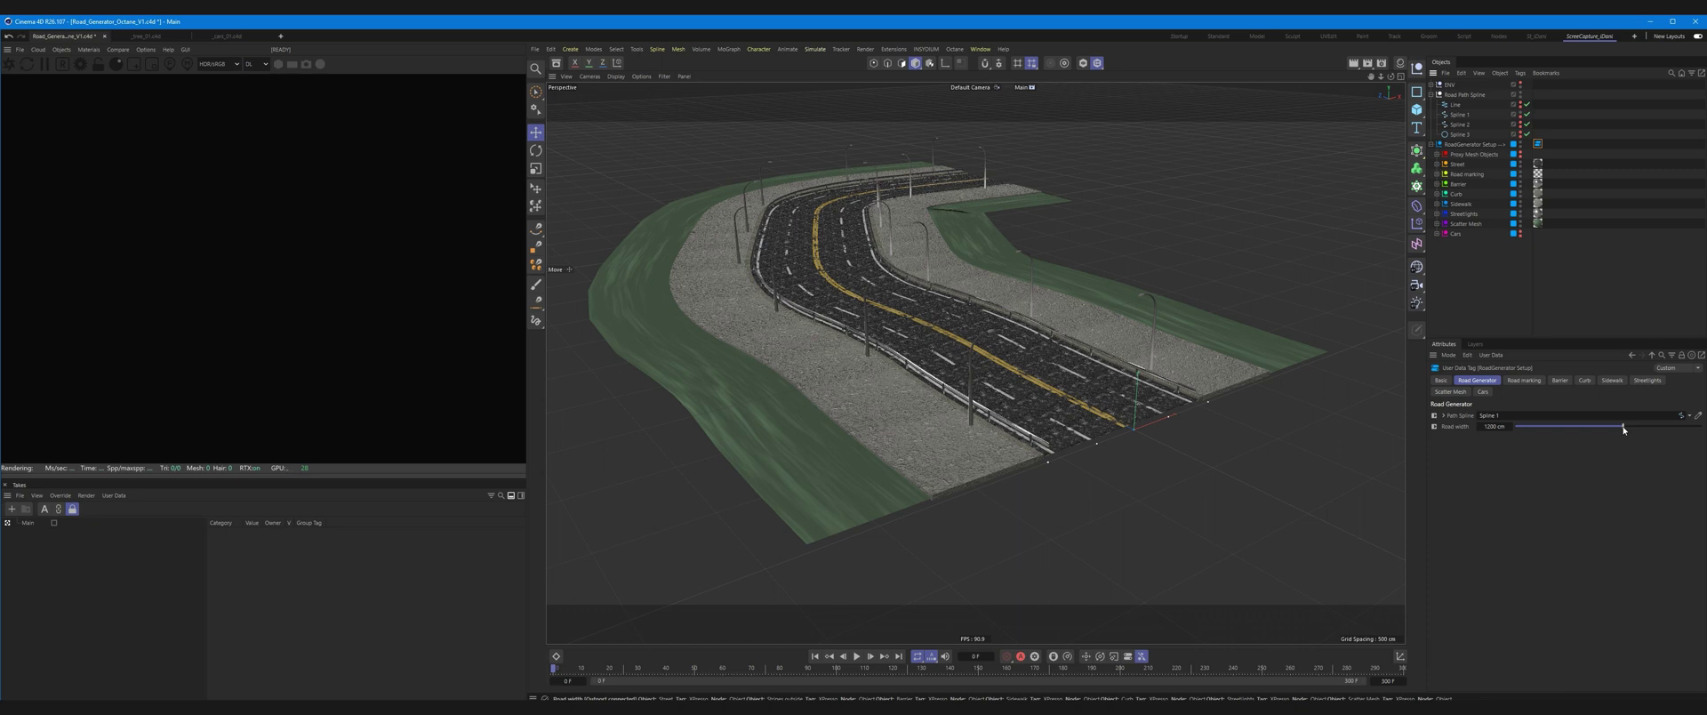
pyautogui.moveTo(1624, 429); pyautogui.dragTo(1703, 425)
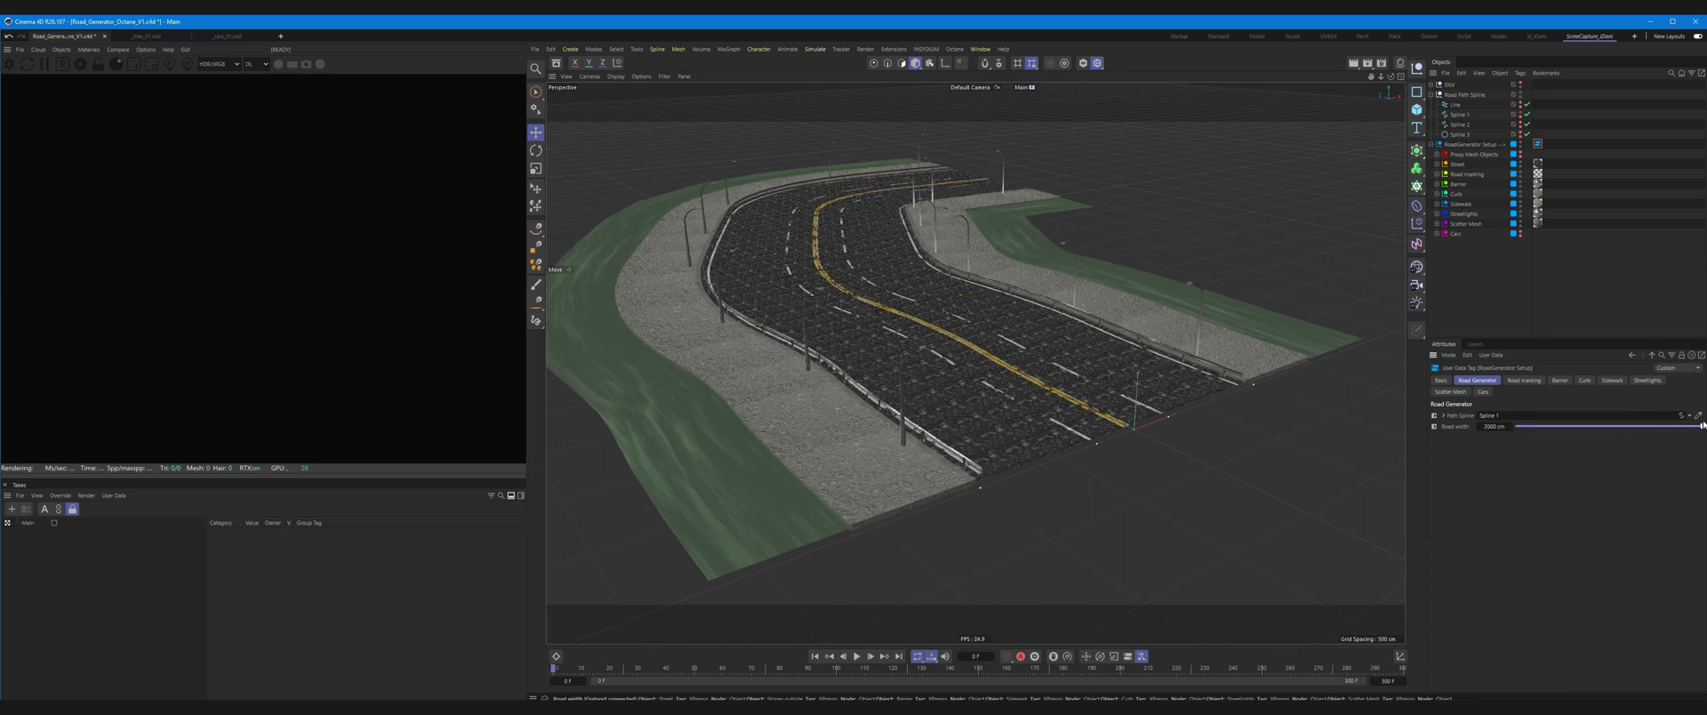
pyautogui.moveTo(1493, 428)
pyautogui.mouseDown()
pyautogui.moveTo(1565, 428)
pyautogui.moveTo(800, 547)
pyautogui.moveTo(1480, 424)
pyautogui.mouseUp()
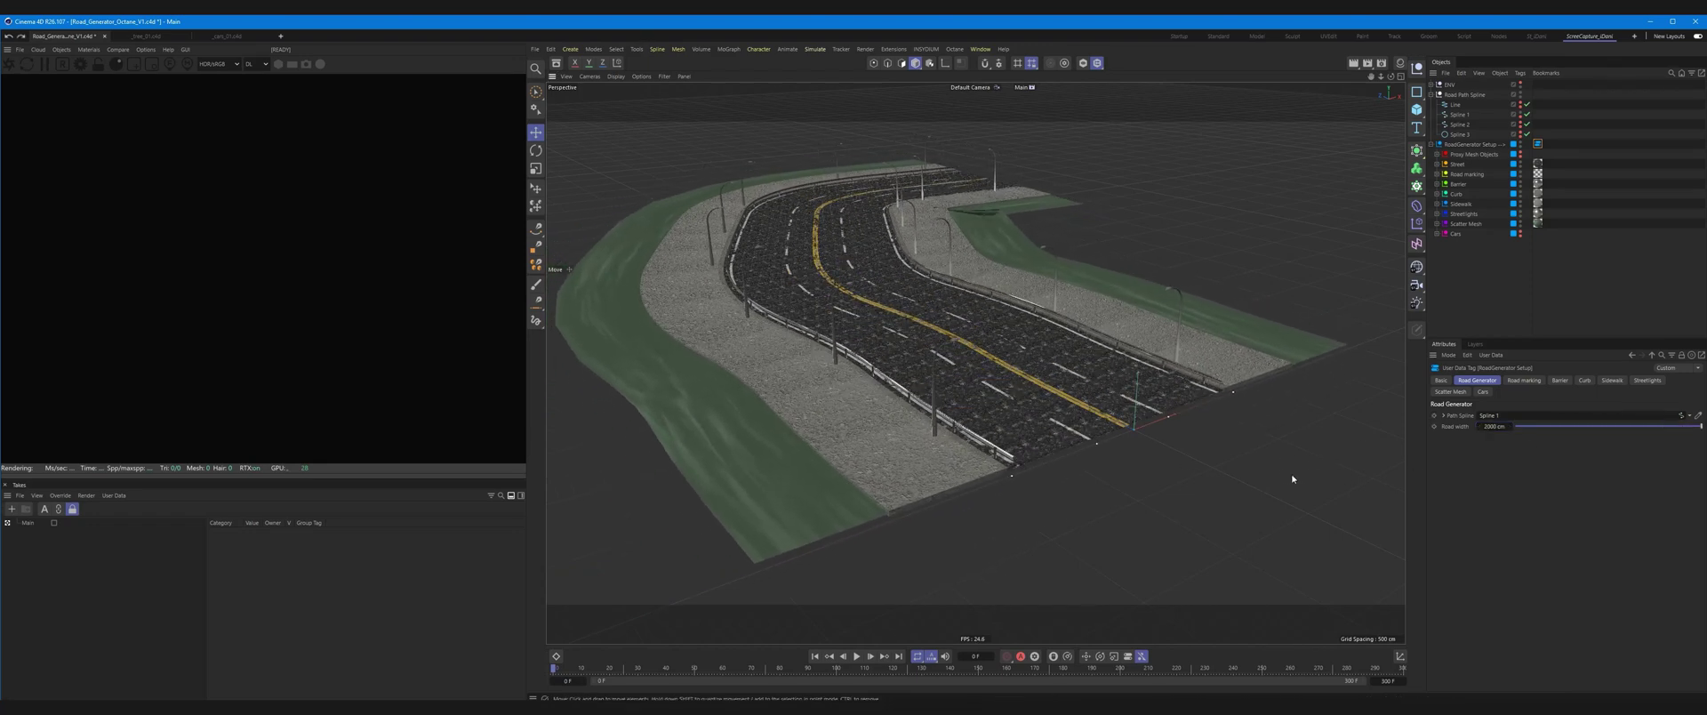
pyautogui.hotkey('ctrl', 'z')
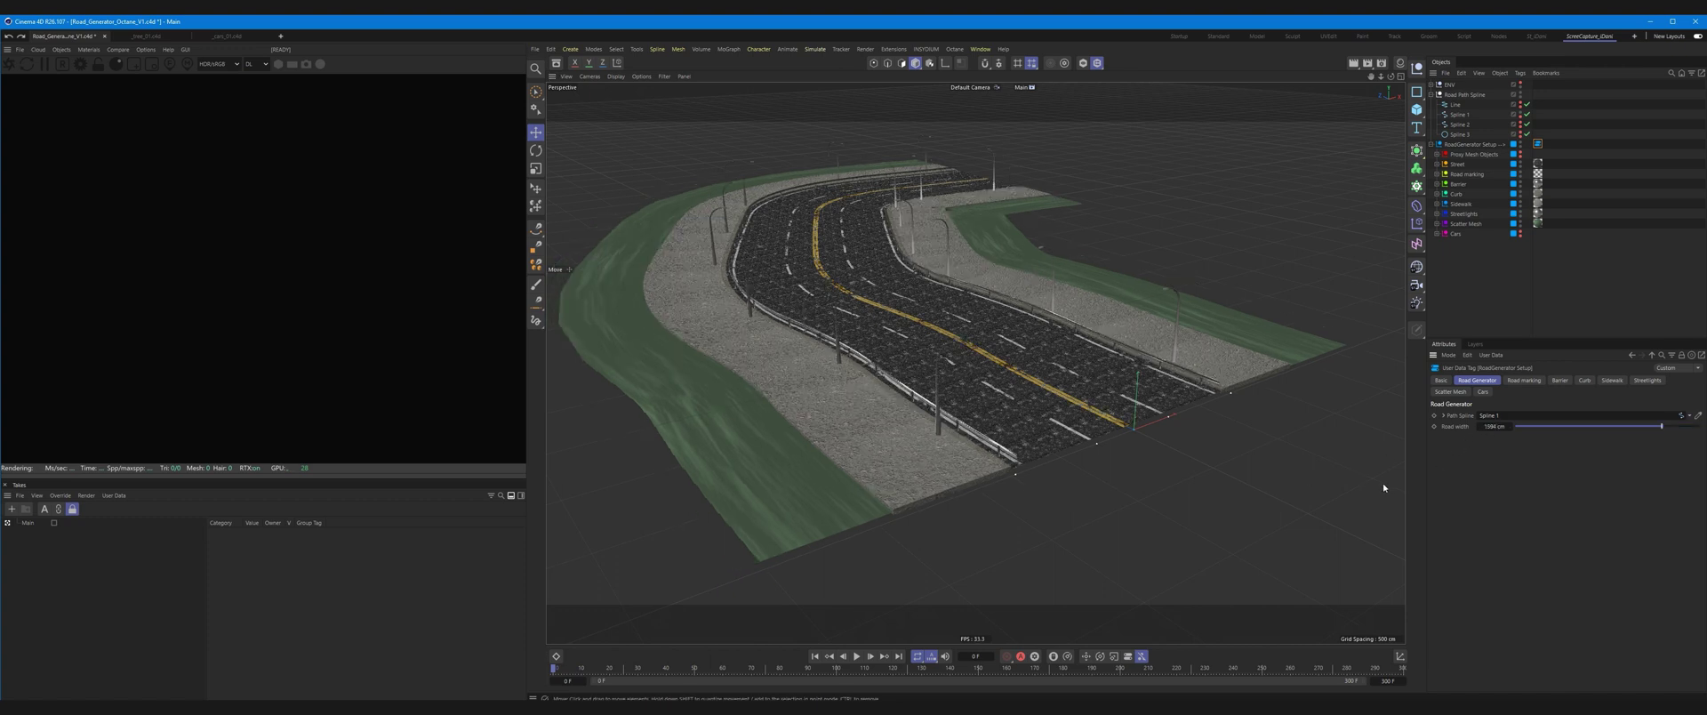
pyautogui.write('1')
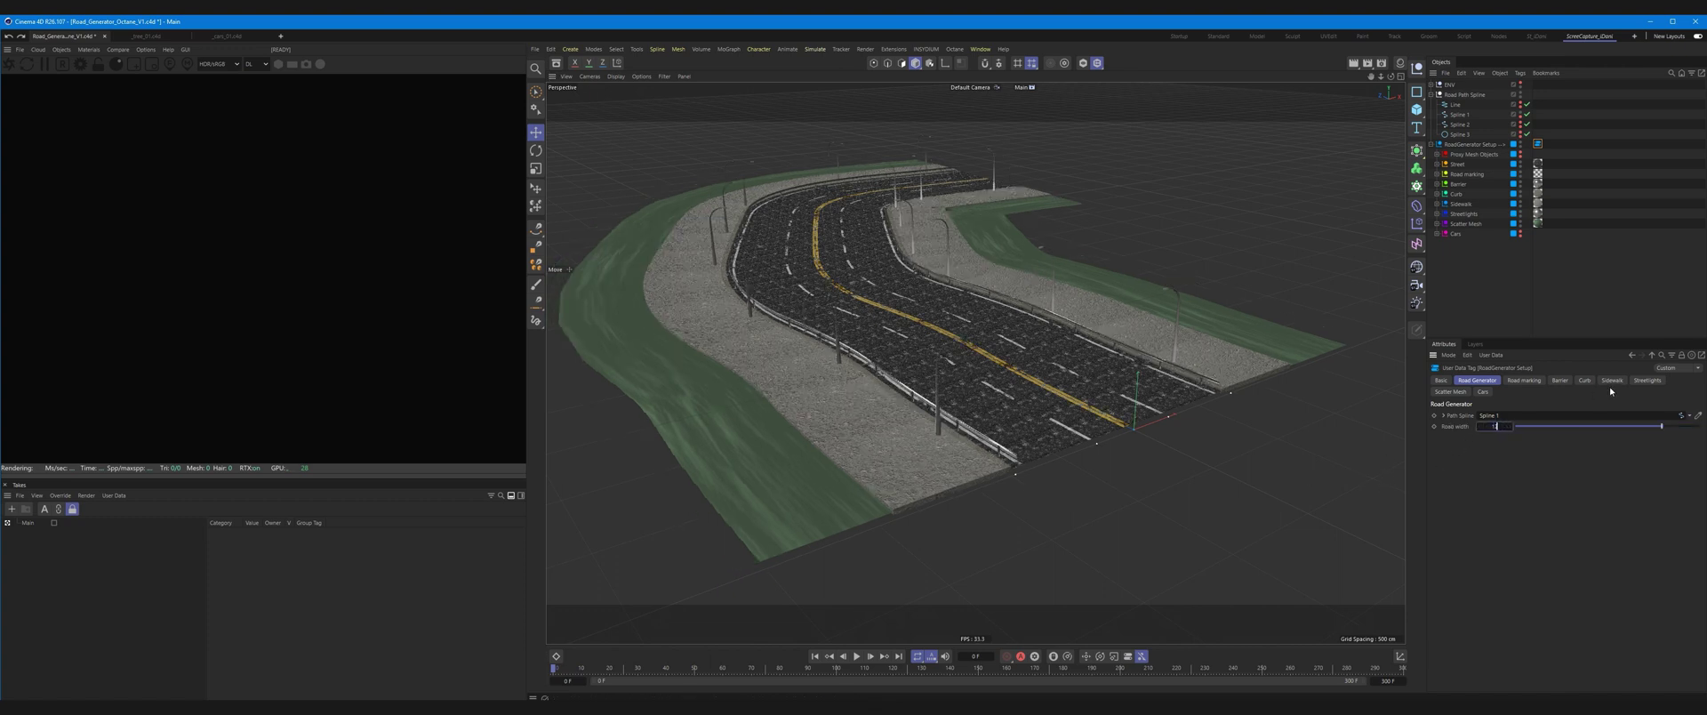
# Keep the double yellow centre line at 20 cm and lengthen the white lane dashes
pyautogui.click(1520, 381)
pyautogui.keyDown('alt'); pyautogui.moveTo(1035, 420); pyautogui.dragTo(985, 416, button='middle'); pyautogui.keyUp('alt')
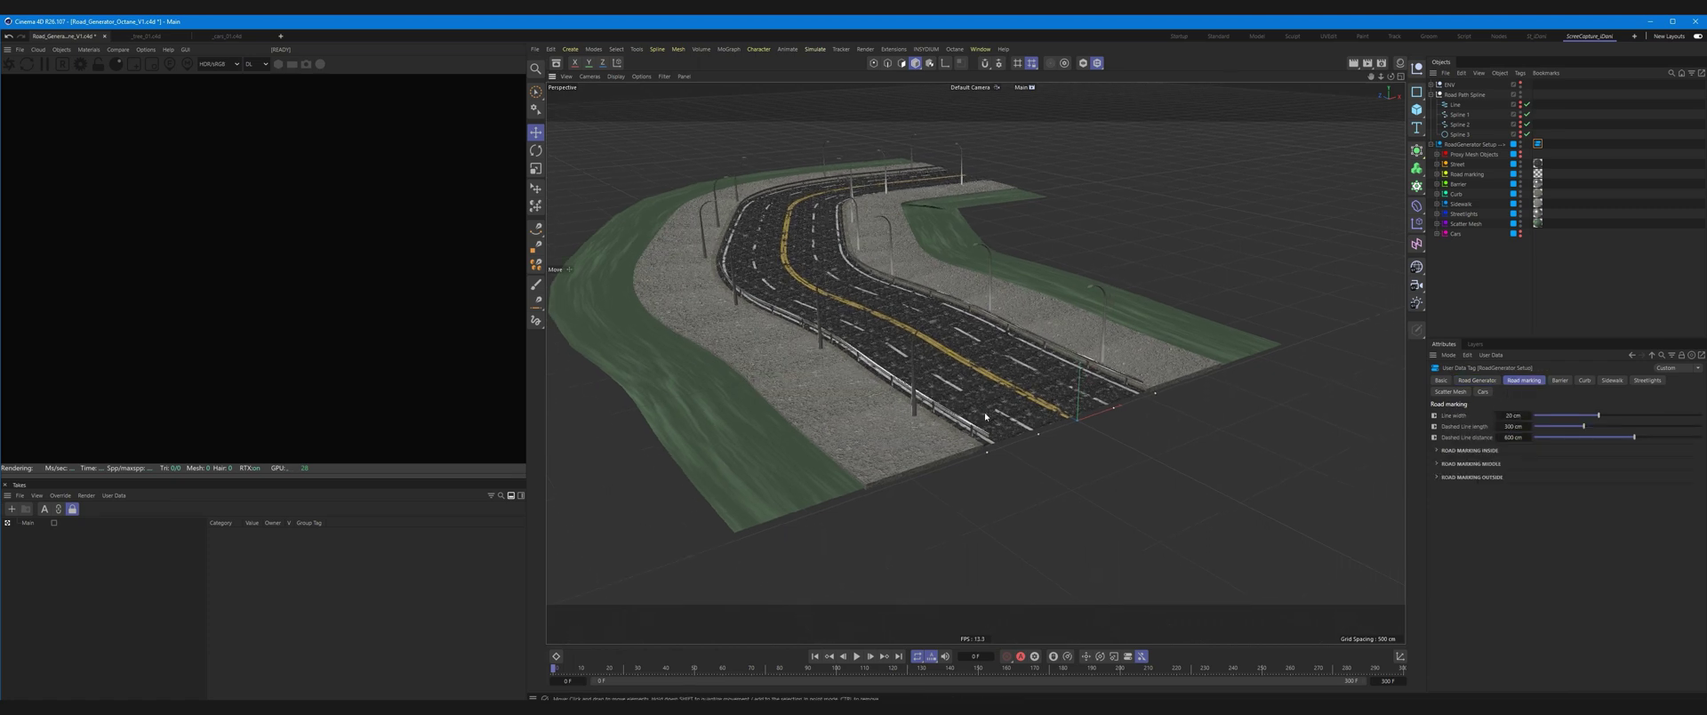
pyautogui.scroll(10, 985, 416)
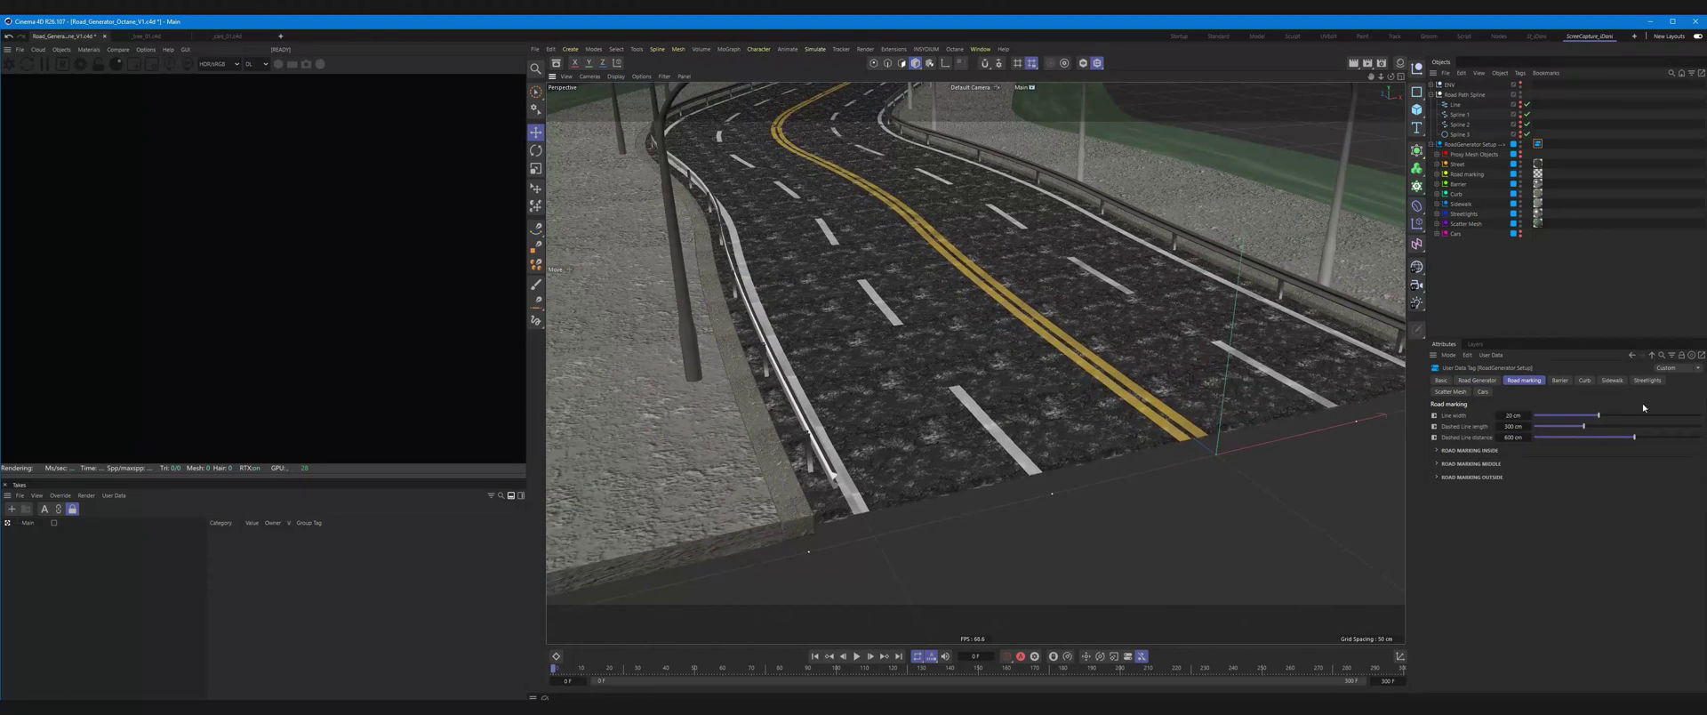
pyautogui.moveTo(1597, 417); pyautogui.dragTo(1659, 415)
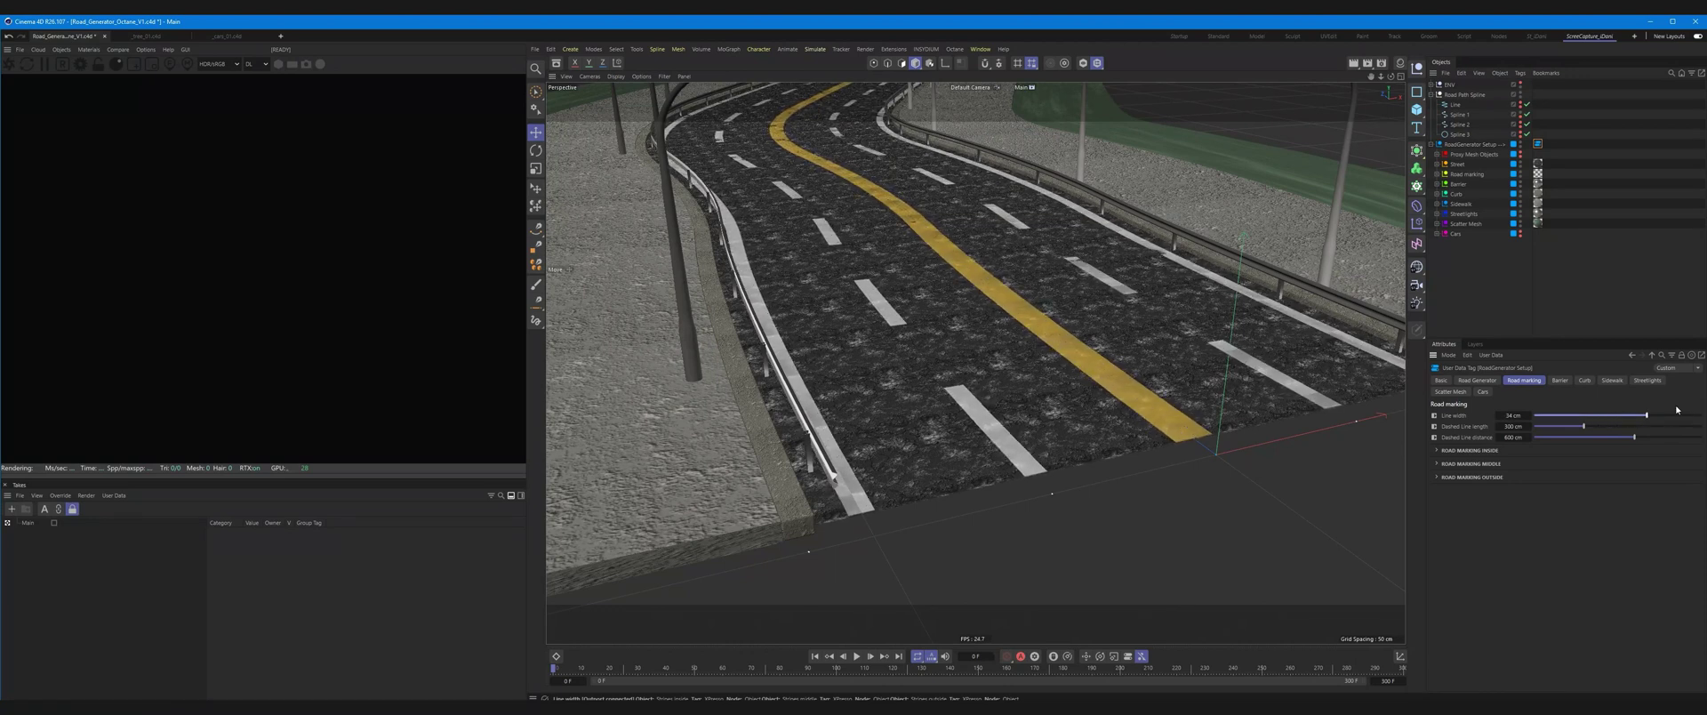
pyautogui.hotkey('ctrl', 'z')
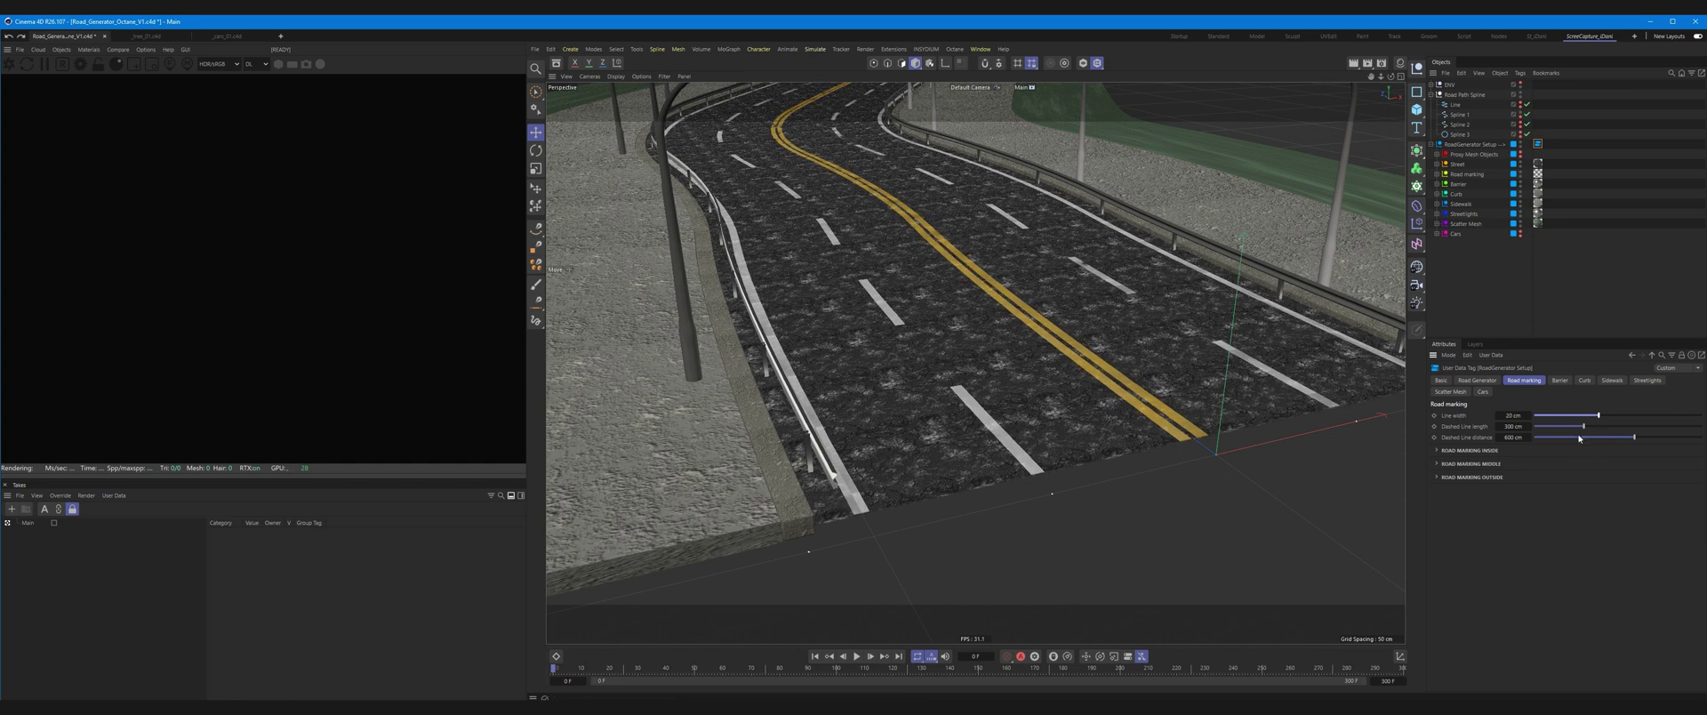
pyautogui.moveTo(1588, 429)
pyautogui.mouseDown()
pyautogui.moveTo(1569, 436)
pyautogui.moveTo(1700, 436)
pyautogui.moveTo(1583, 440)
pyautogui.moveTo(1627, 436)
pyautogui.mouseUp()
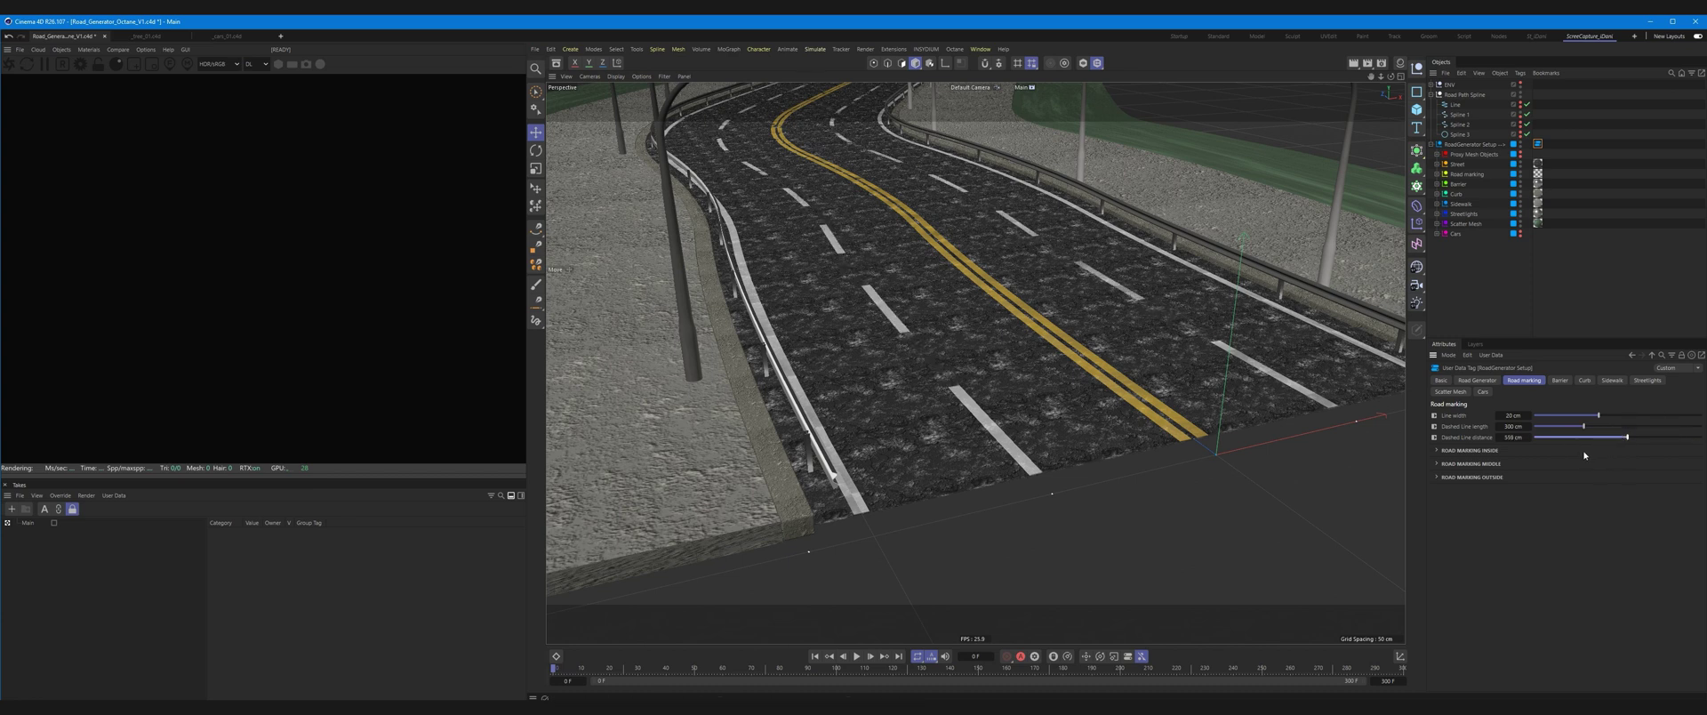
pyautogui.click(1436, 450)
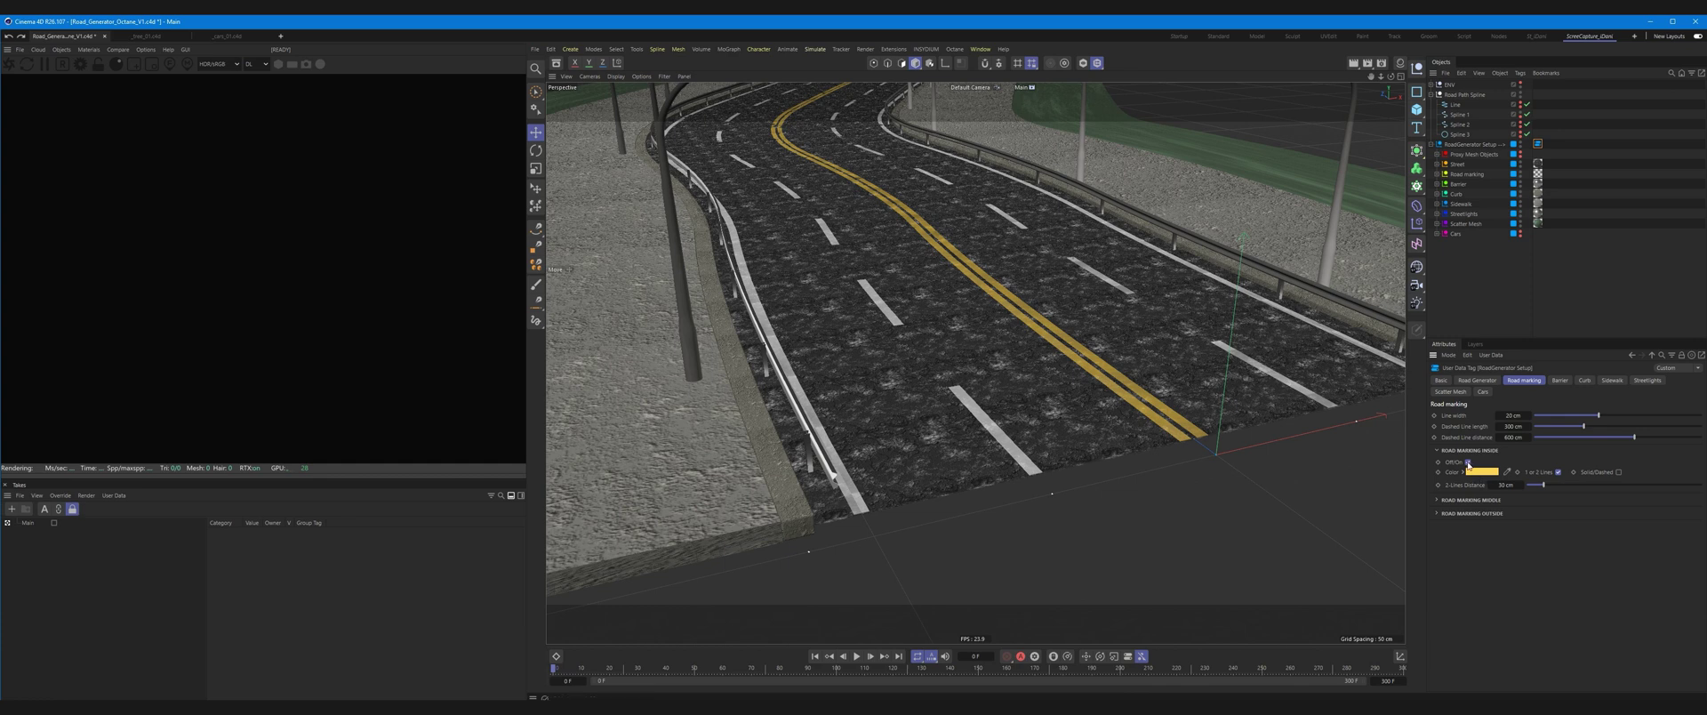
pyautogui.click(1468, 462)
pyautogui.click(1468, 462)
pyautogui.click(1463, 472)
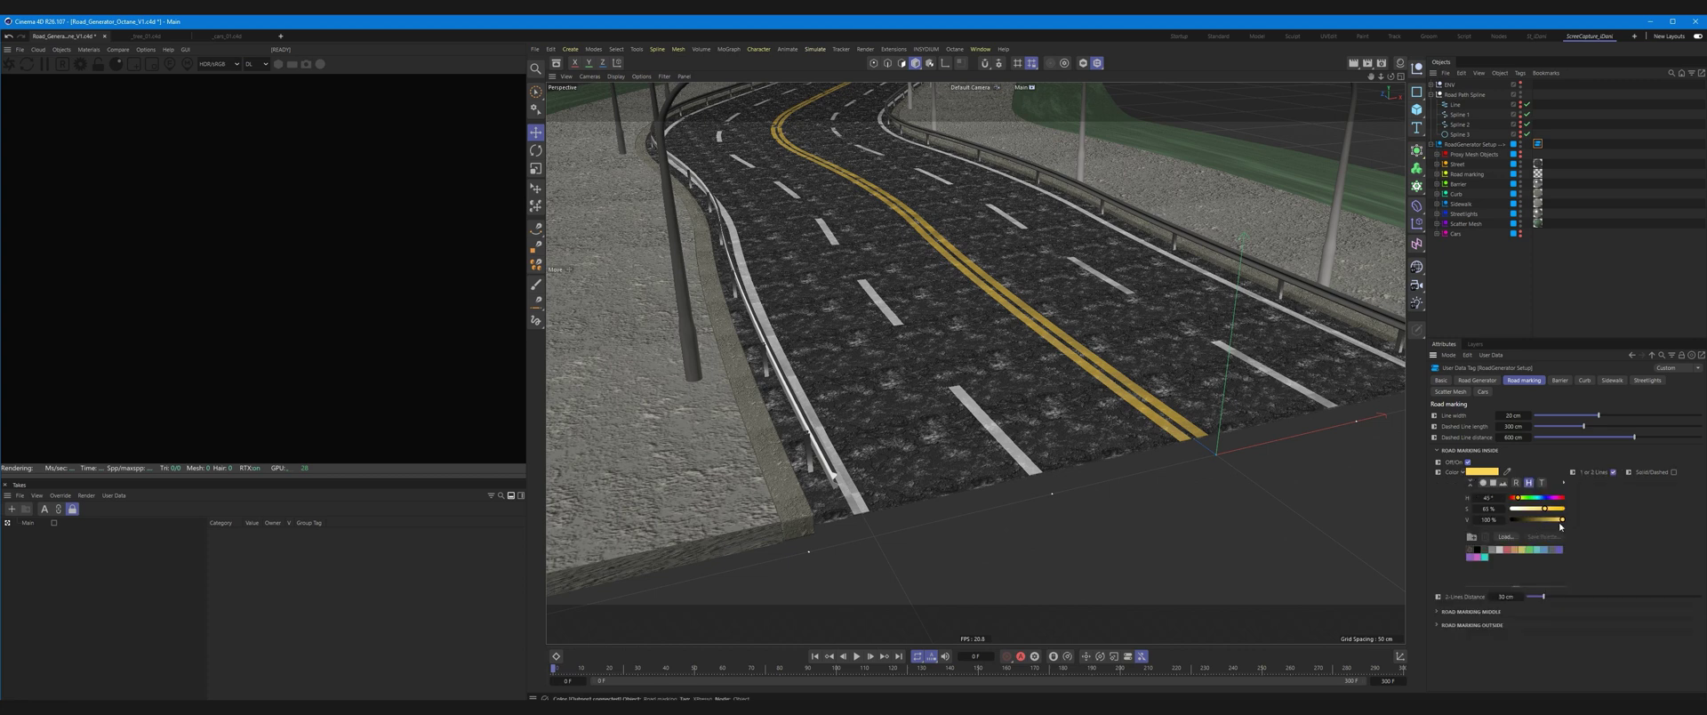
pyautogui.moveTo(1520, 500); pyautogui.dragTo(1533, 500)
pyautogui.click(1462, 472)
pyautogui.hotkey('ctrl', 'z')
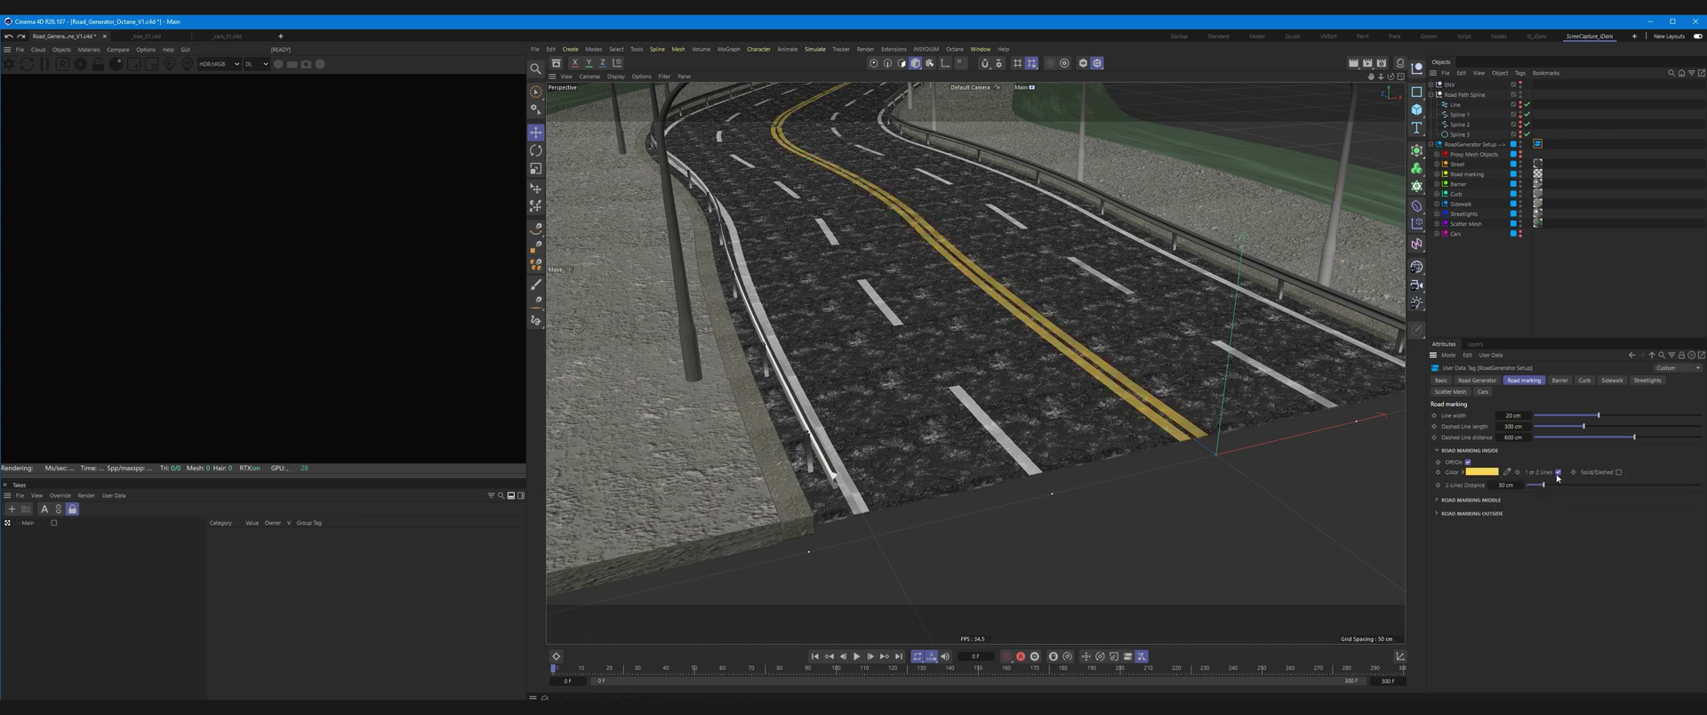
pyautogui.click(1558, 472)
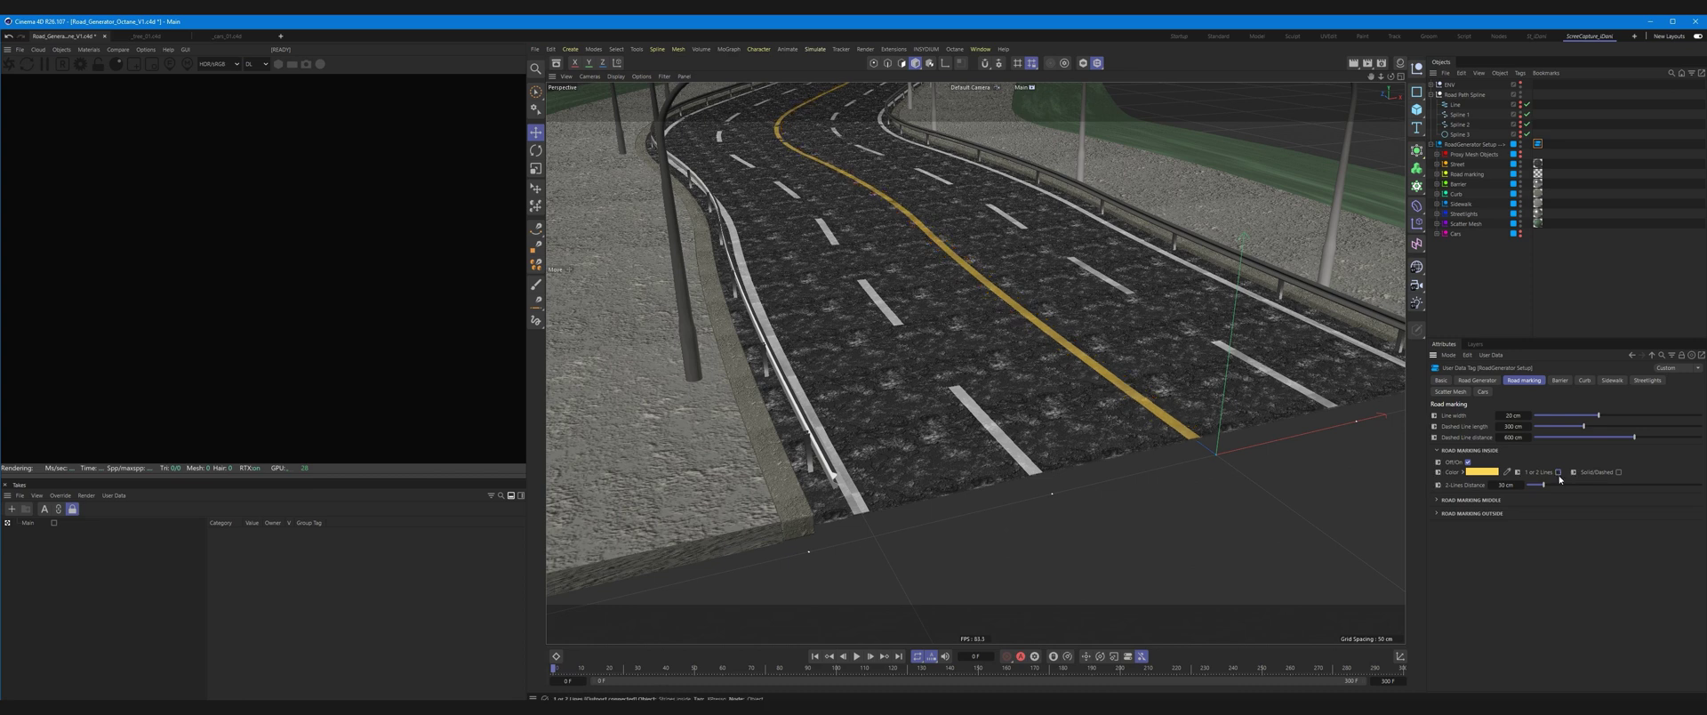
pyautogui.click(1557, 472)
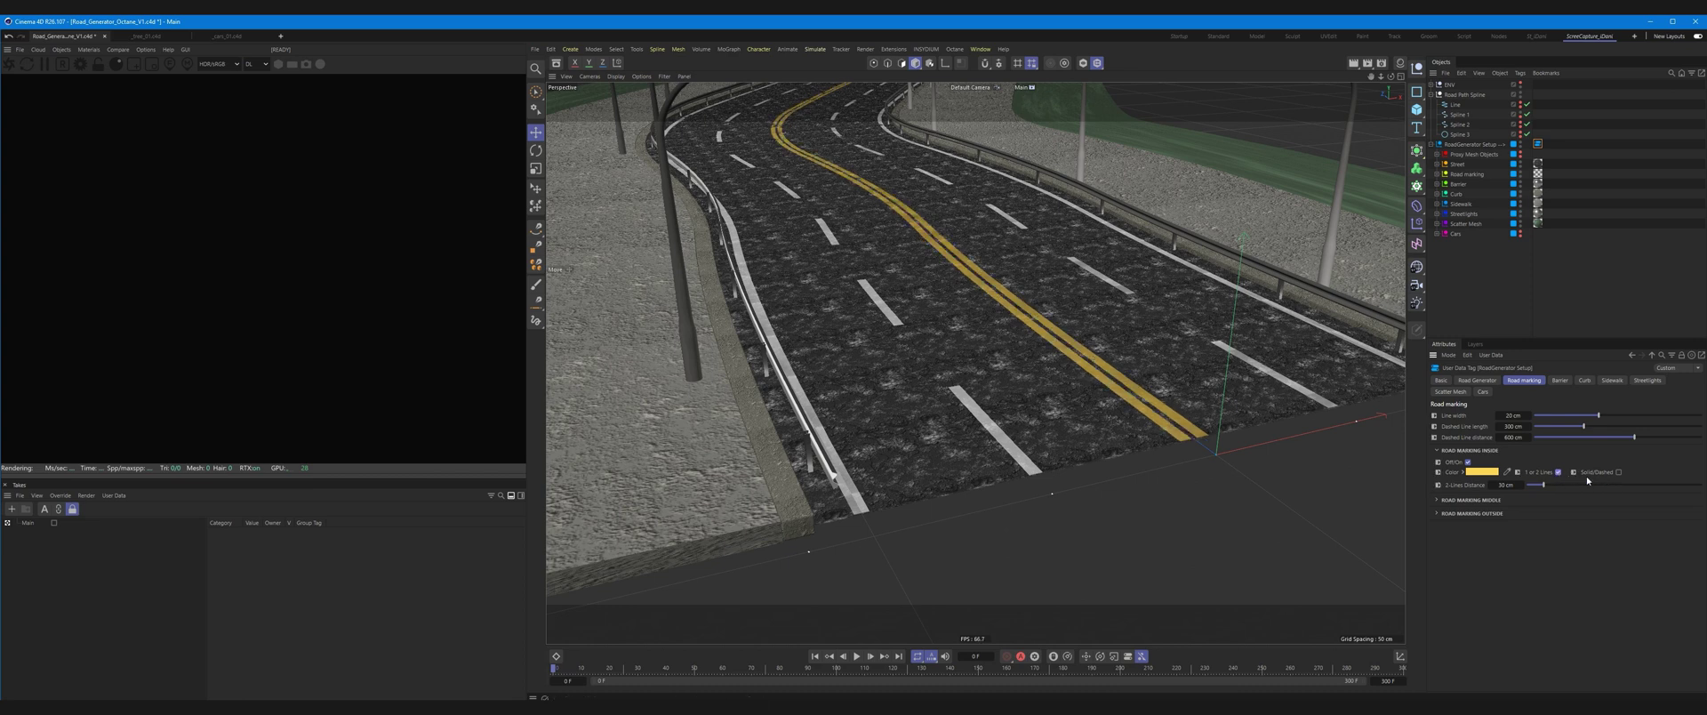
pyautogui.click(1619, 472)
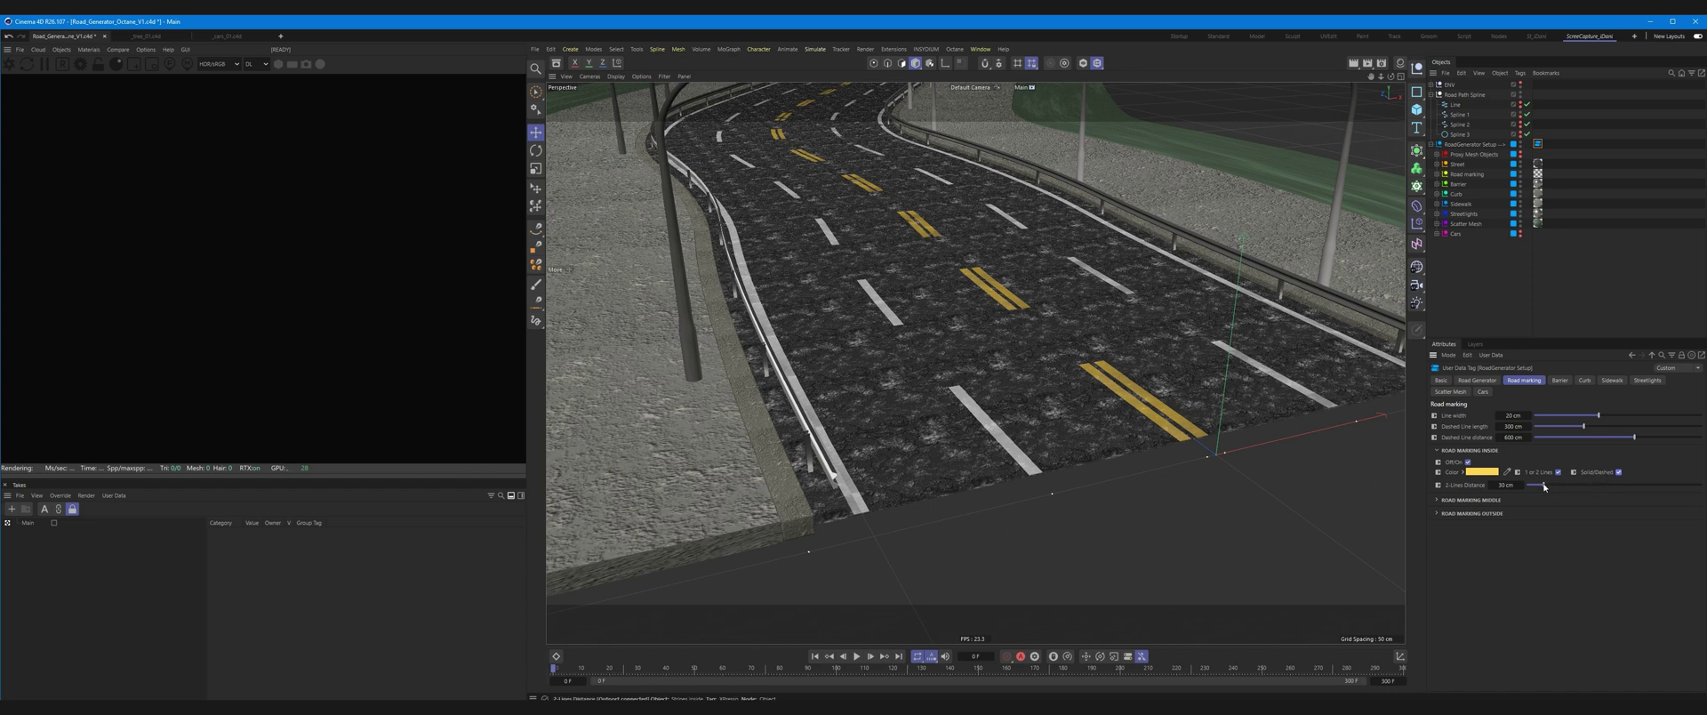
pyautogui.moveTo(1544, 485)
pyautogui.mouseDown()
pyautogui.moveTo(1616, 483)
pyautogui.moveTo(1544, 485)
pyautogui.mouseUp()
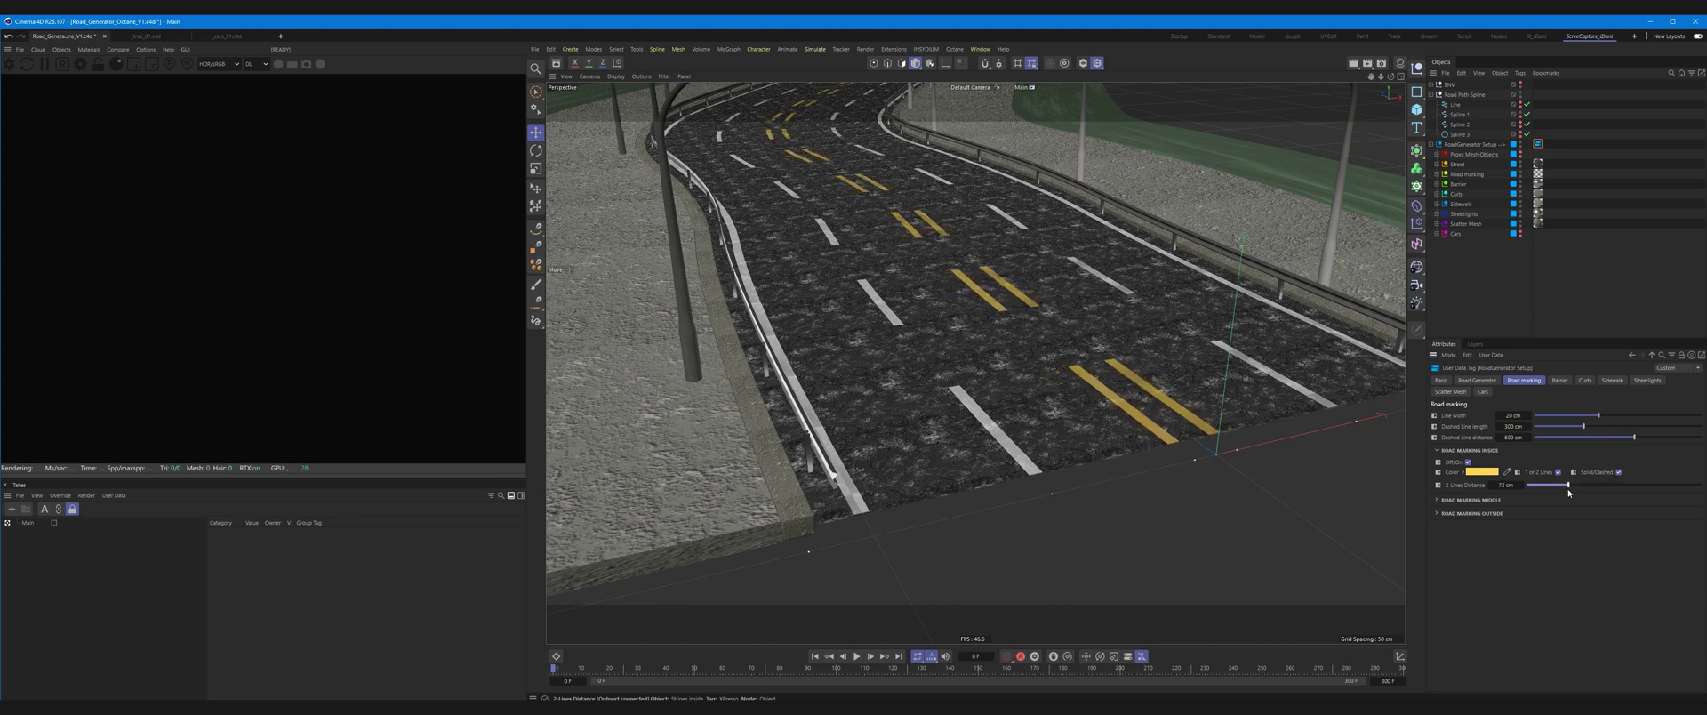
pyautogui.click(1619, 472)
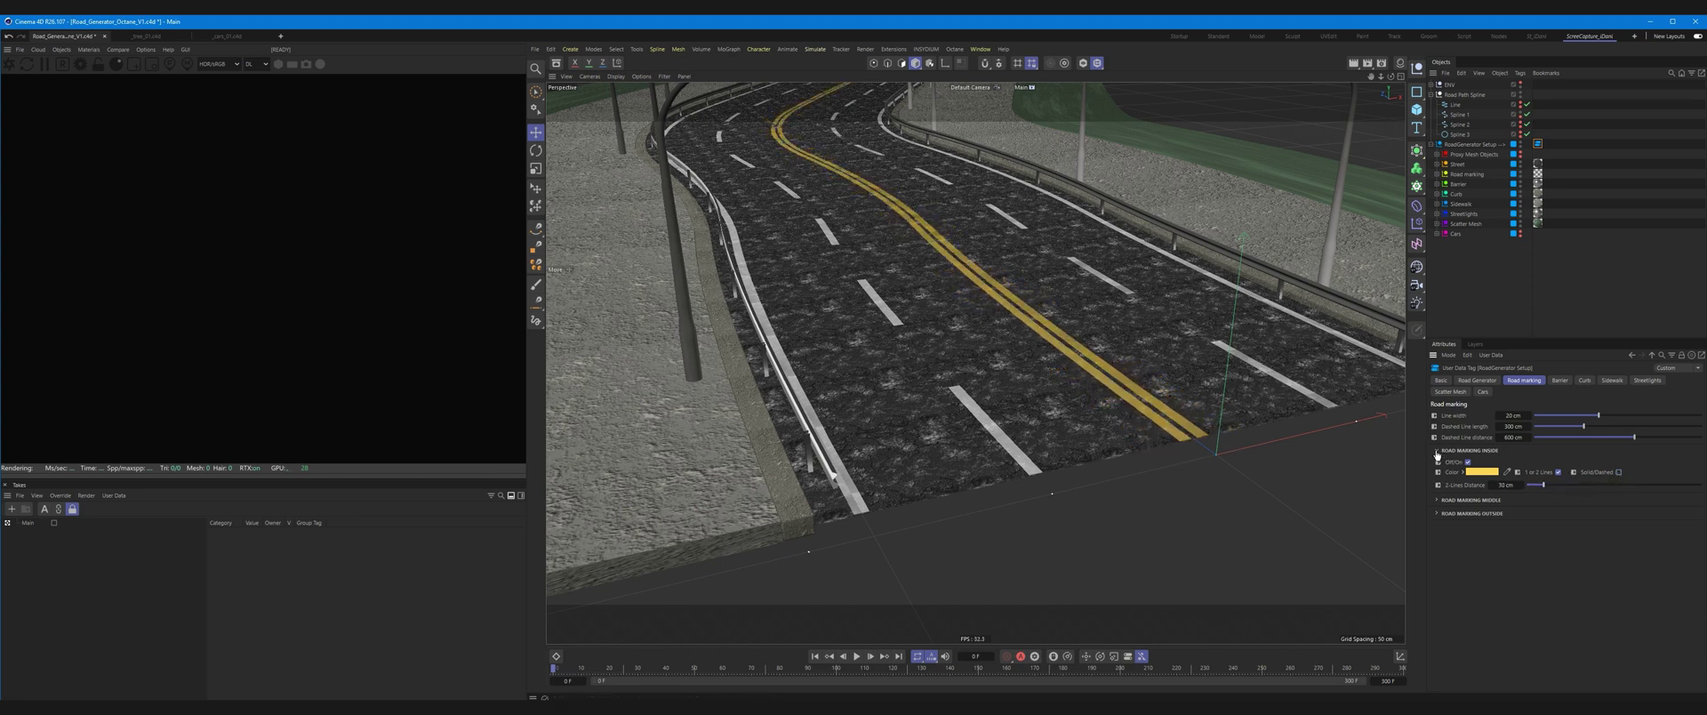
# Set the Road Marking Middle count to 2, keeping the lane line distance at 195 cm
pyautogui.click(1436, 451)
pyautogui.click(1442, 463)
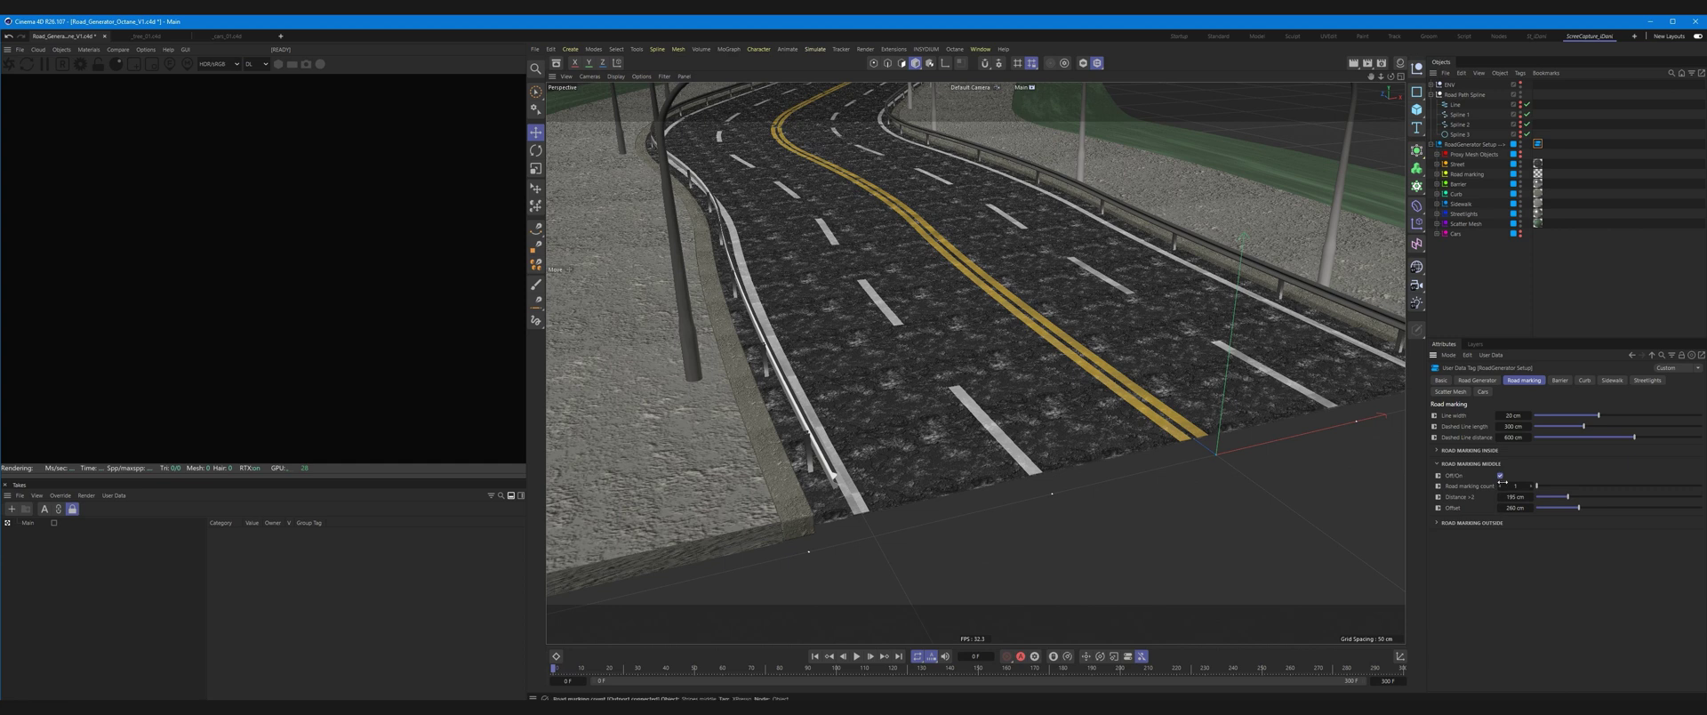
pyautogui.click(1500, 476)
pyautogui.click(1500, 476)
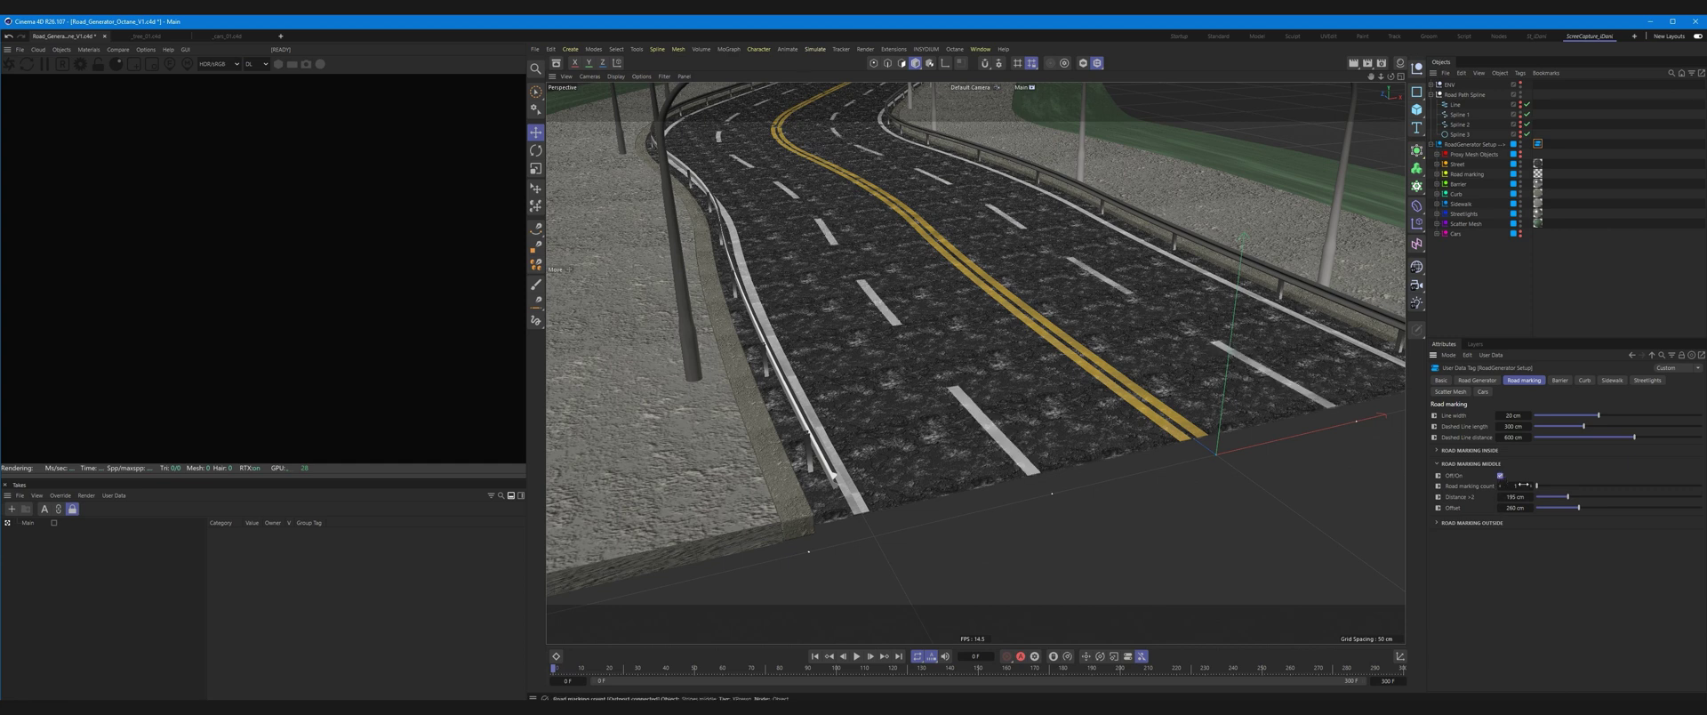
pyautogui.click(1532, 488)
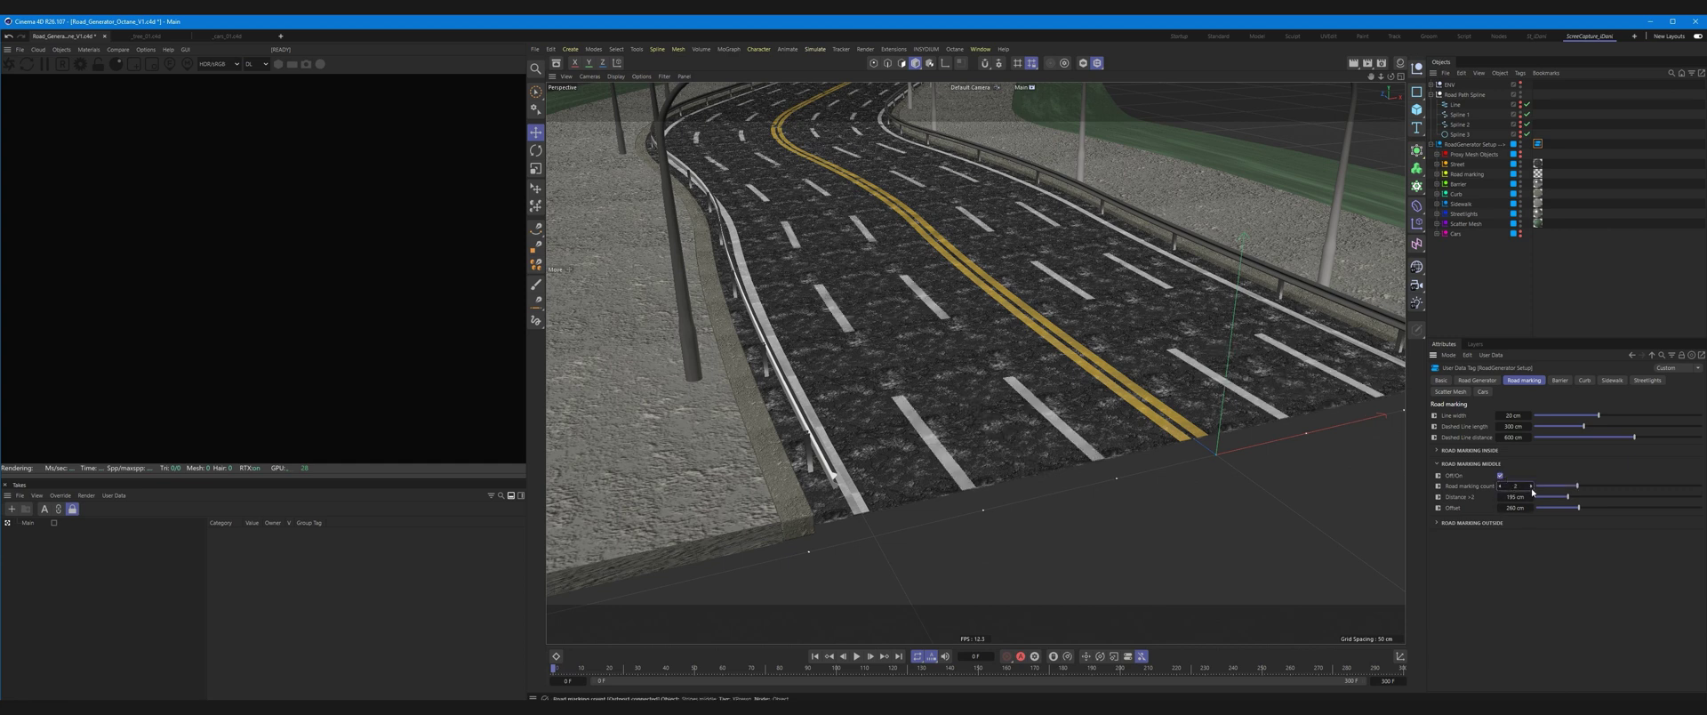
pyautogui.moveTo(1578, 497)
pyautogui.mouseDown()
pyautogui.moveTo(1592, 510)
pyautogui.moveTo(1579, 518)
pyautogui.mouseUp()
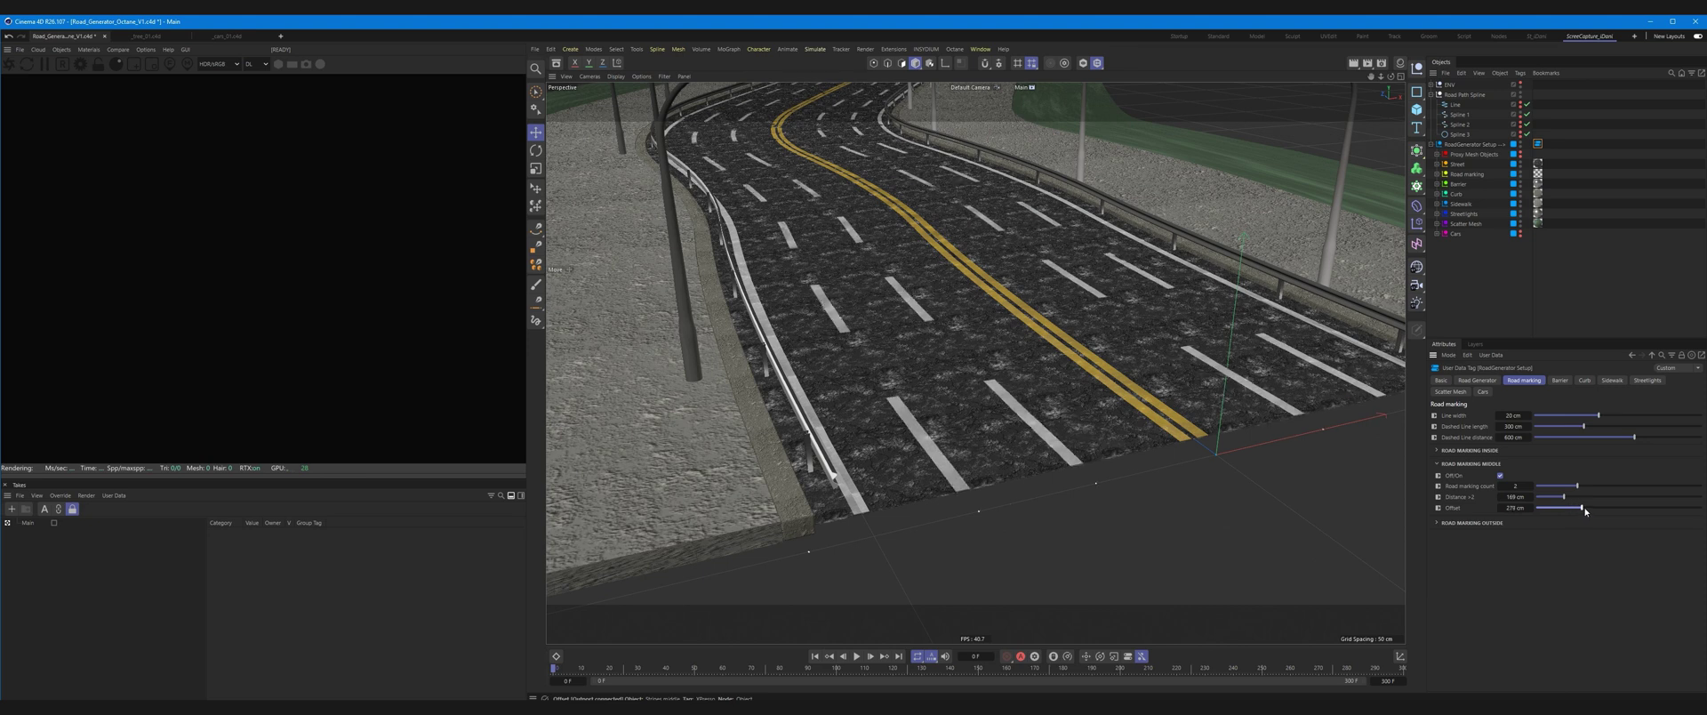
pyautogui.hotkey('ctrl', 'z')
pyautogui.hotkey('ctrl', 'z')
pyautogui.hotkey('ctrl', 'z')
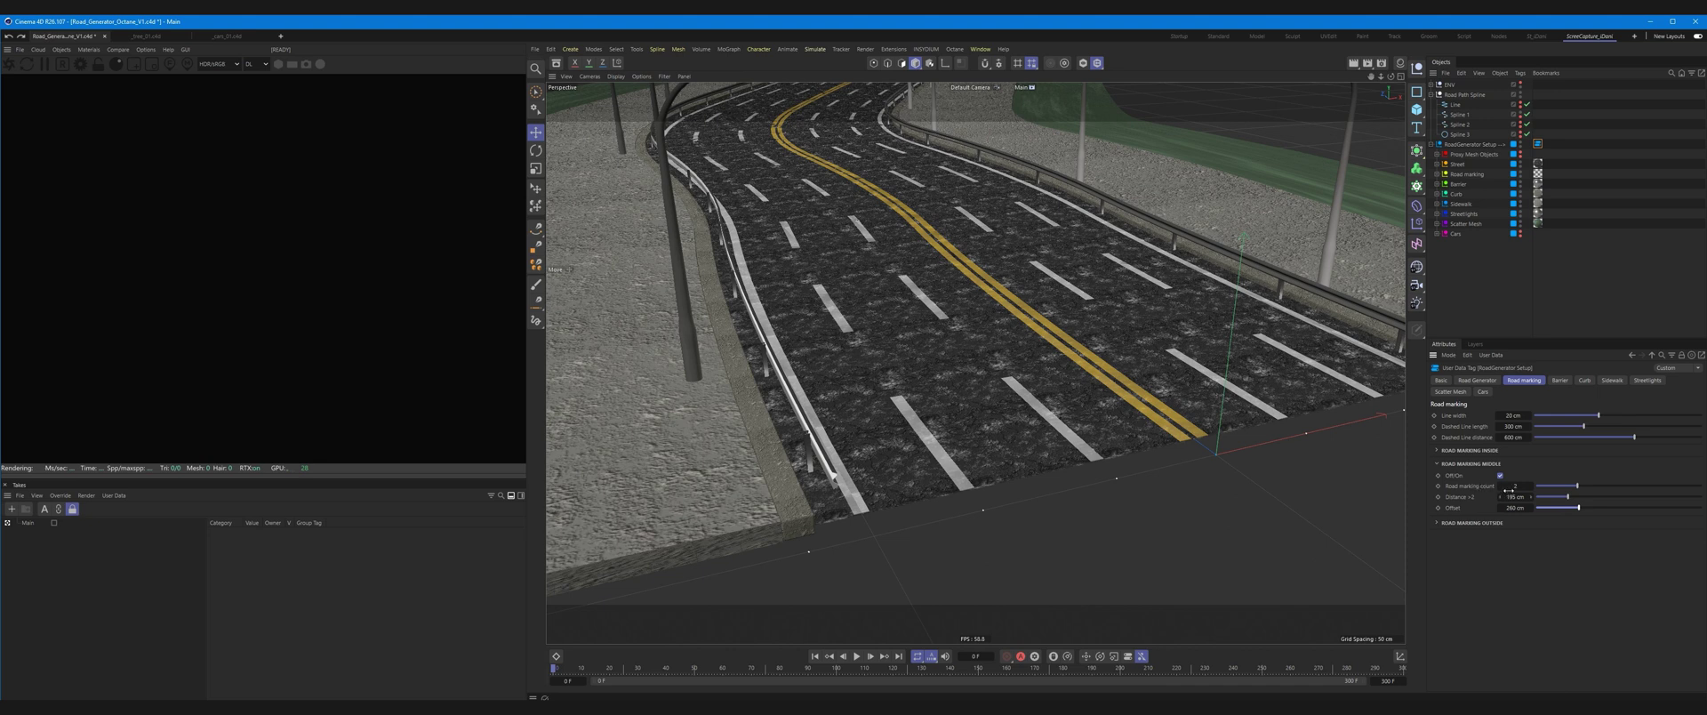
# Set the lane line count back to 1 and test the outer edge lines, restoring their 200 cm distance
pyautogui.click(1501, 489)
pyautogui.click(1471, 464)
pyautogui.click(1471, 476)
pyautogui.click(1471, 489)
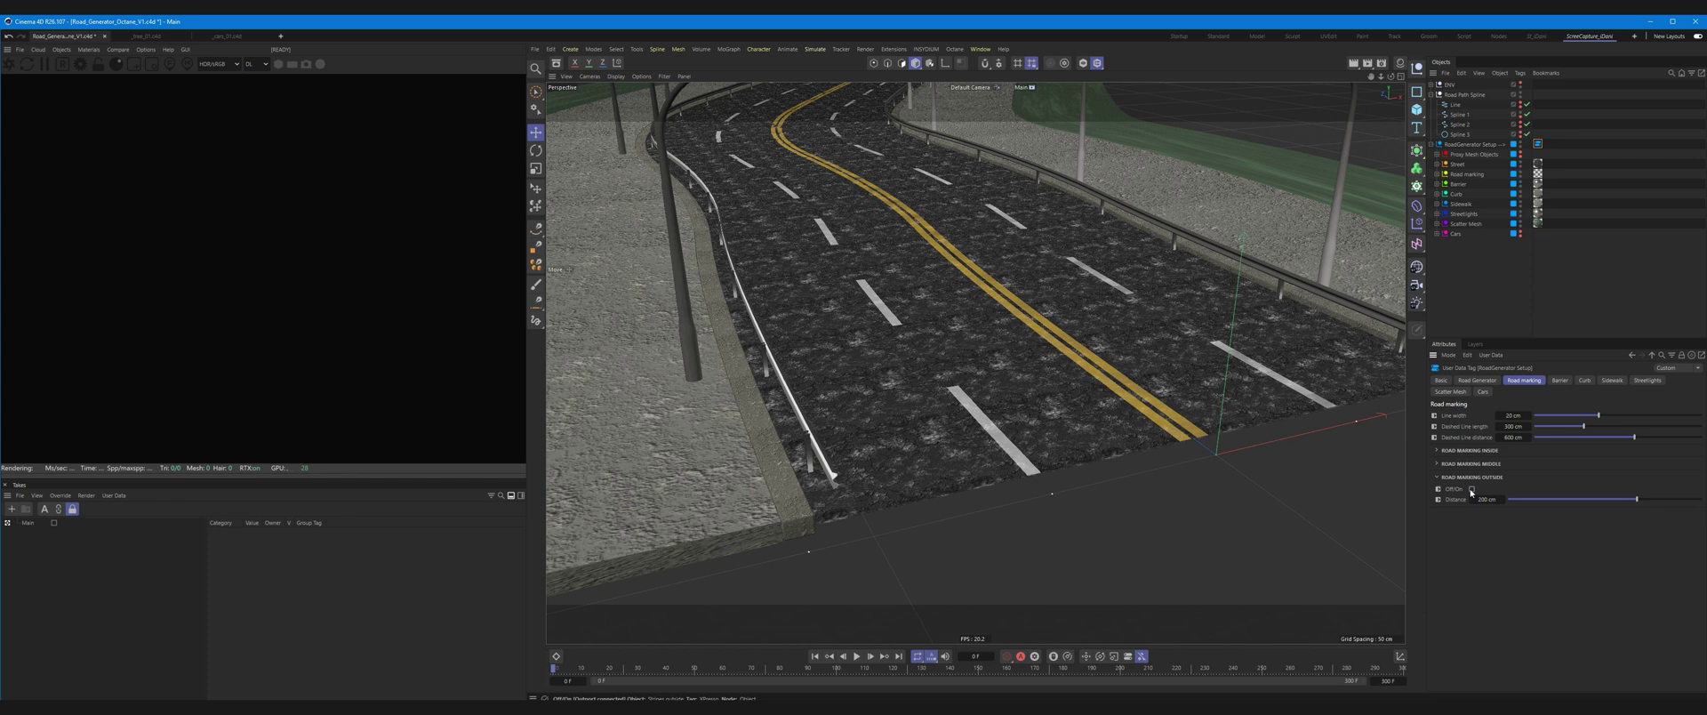
pyautogui.click(1471, 489)
pyautogui.moveTo(1638, 502); pyautogui.dragTo(1588, 503)
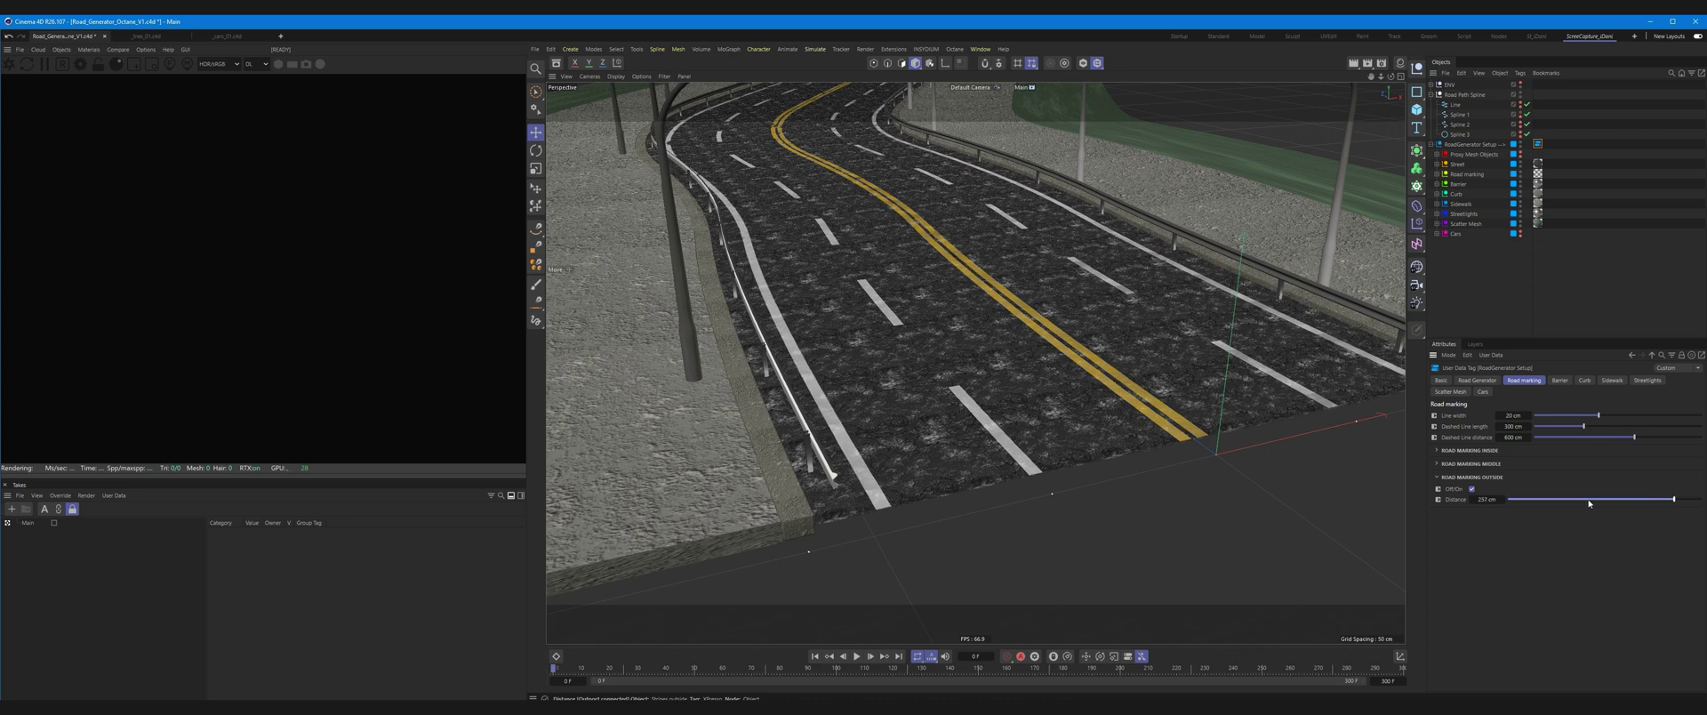
pyautogui.hotkey('ctrl', 'z')
pyautogui.click(1437, 478)
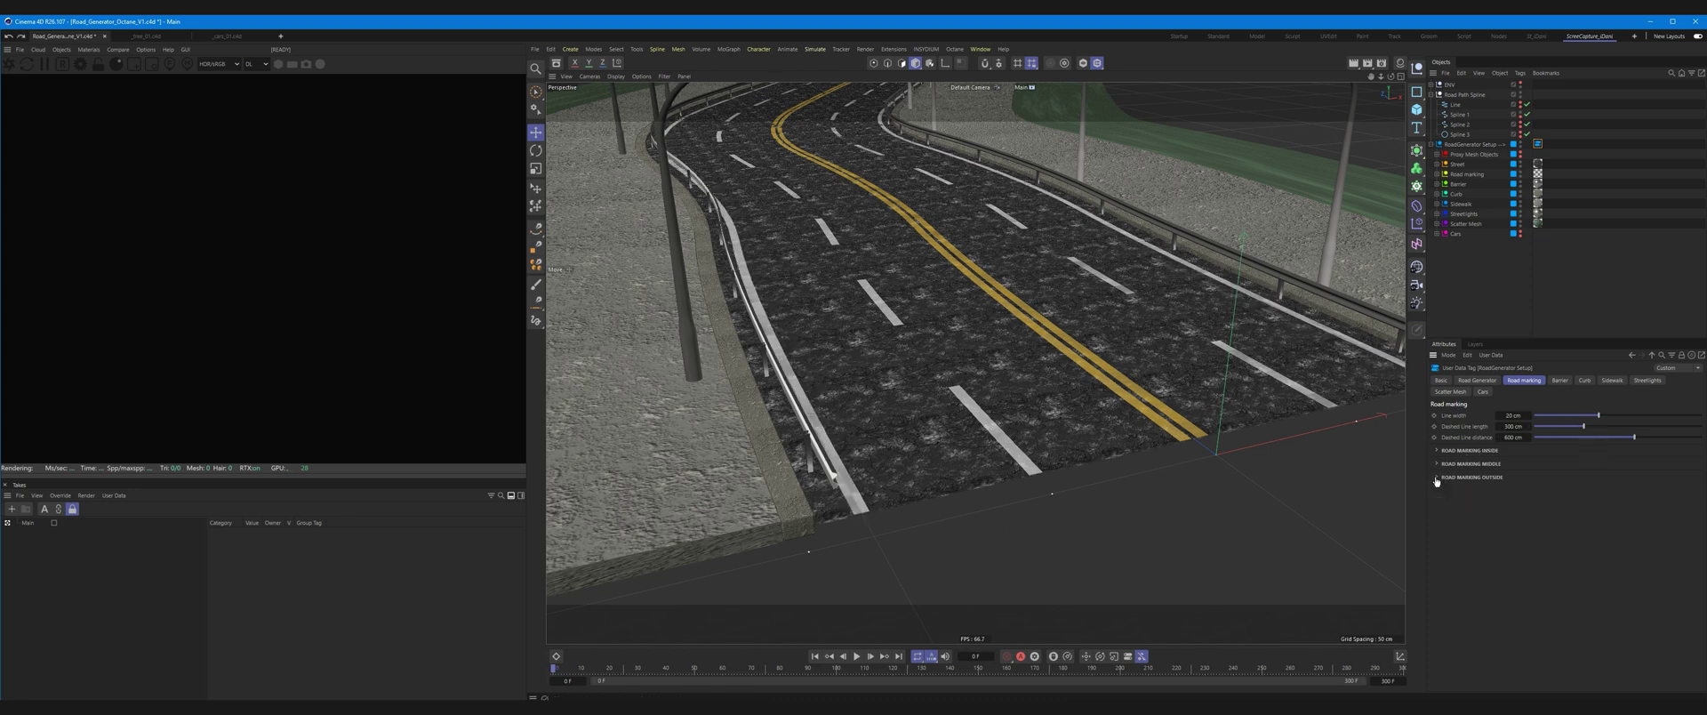
pyautogui.click(1559, 381)
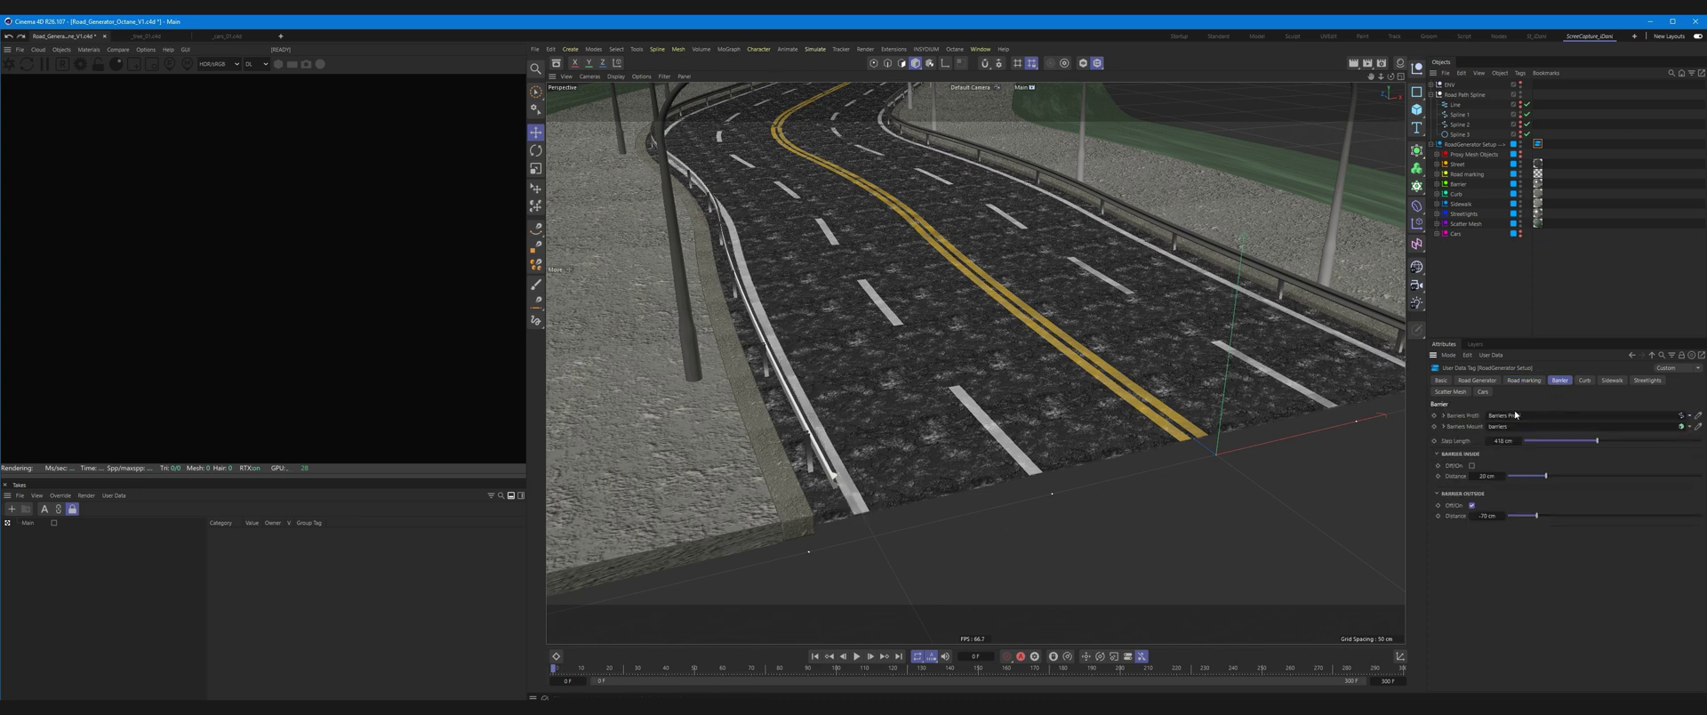
# Expand Proxy Mesh Objects and Barriers Null, frame Barriers Profil, and add a Cube there
pyautogui.click(1437, 154)
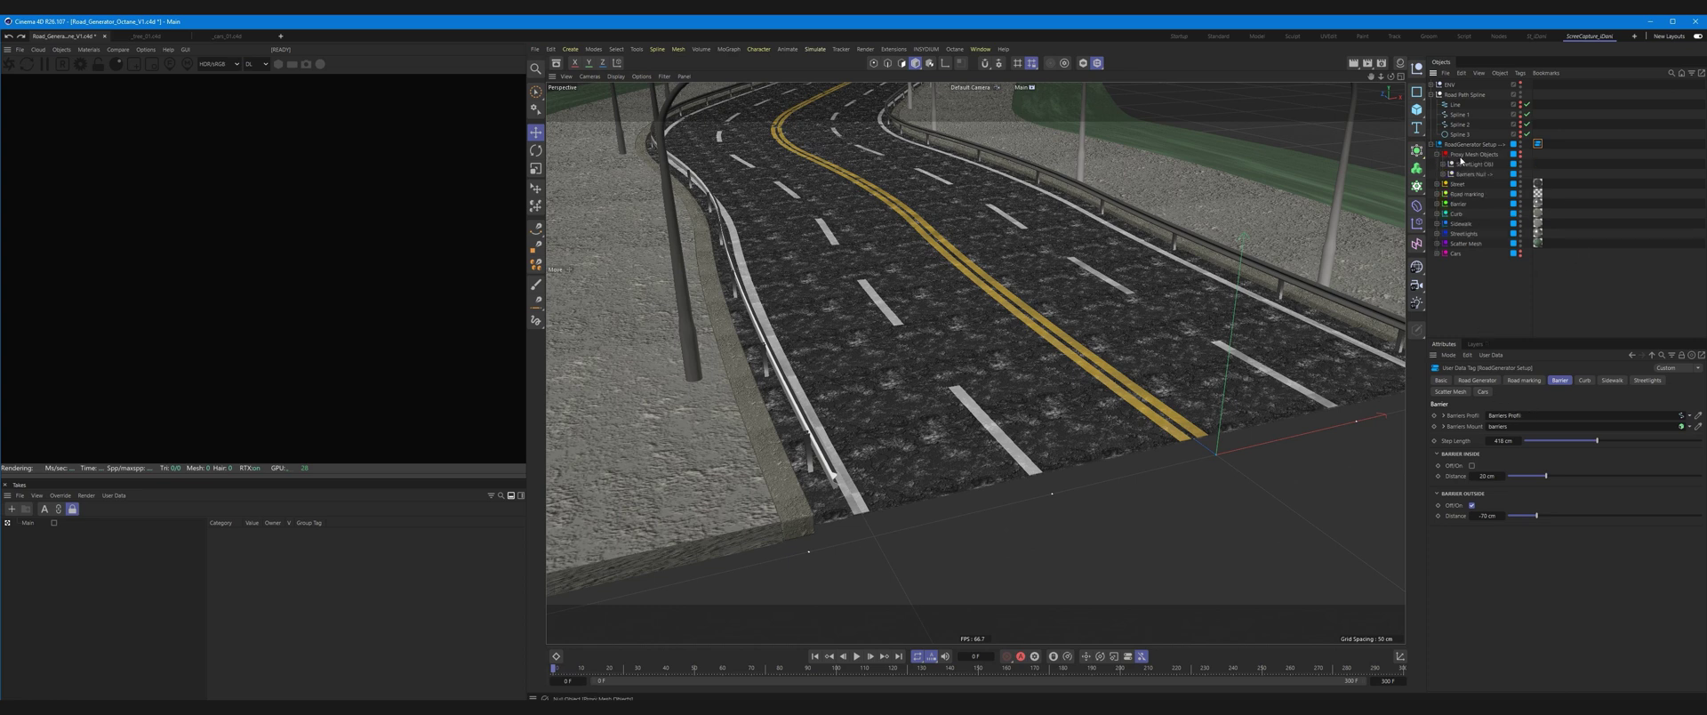
pyautogui.click(1442, 175)
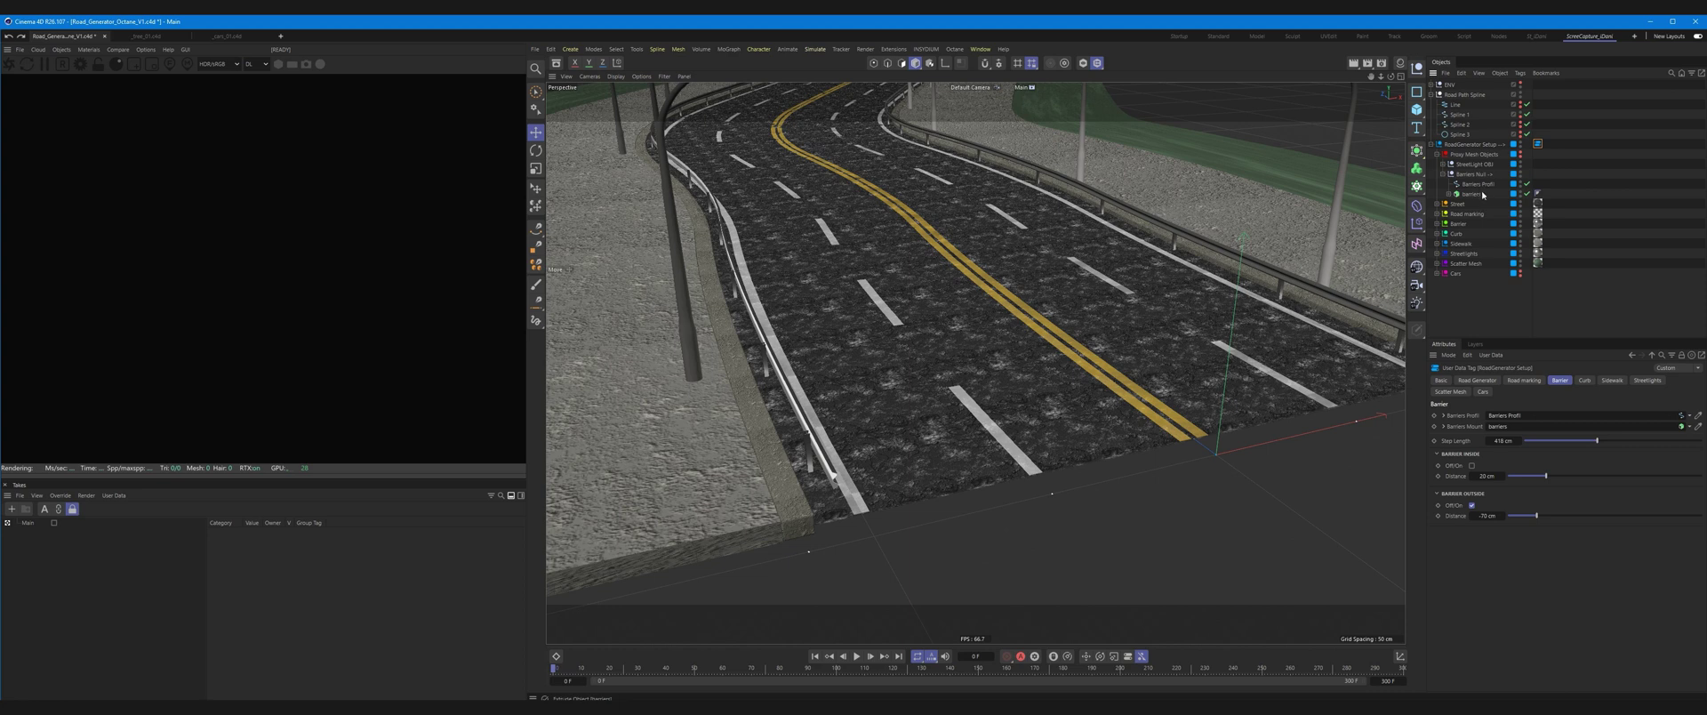
pyautogui.click(1478, 184)
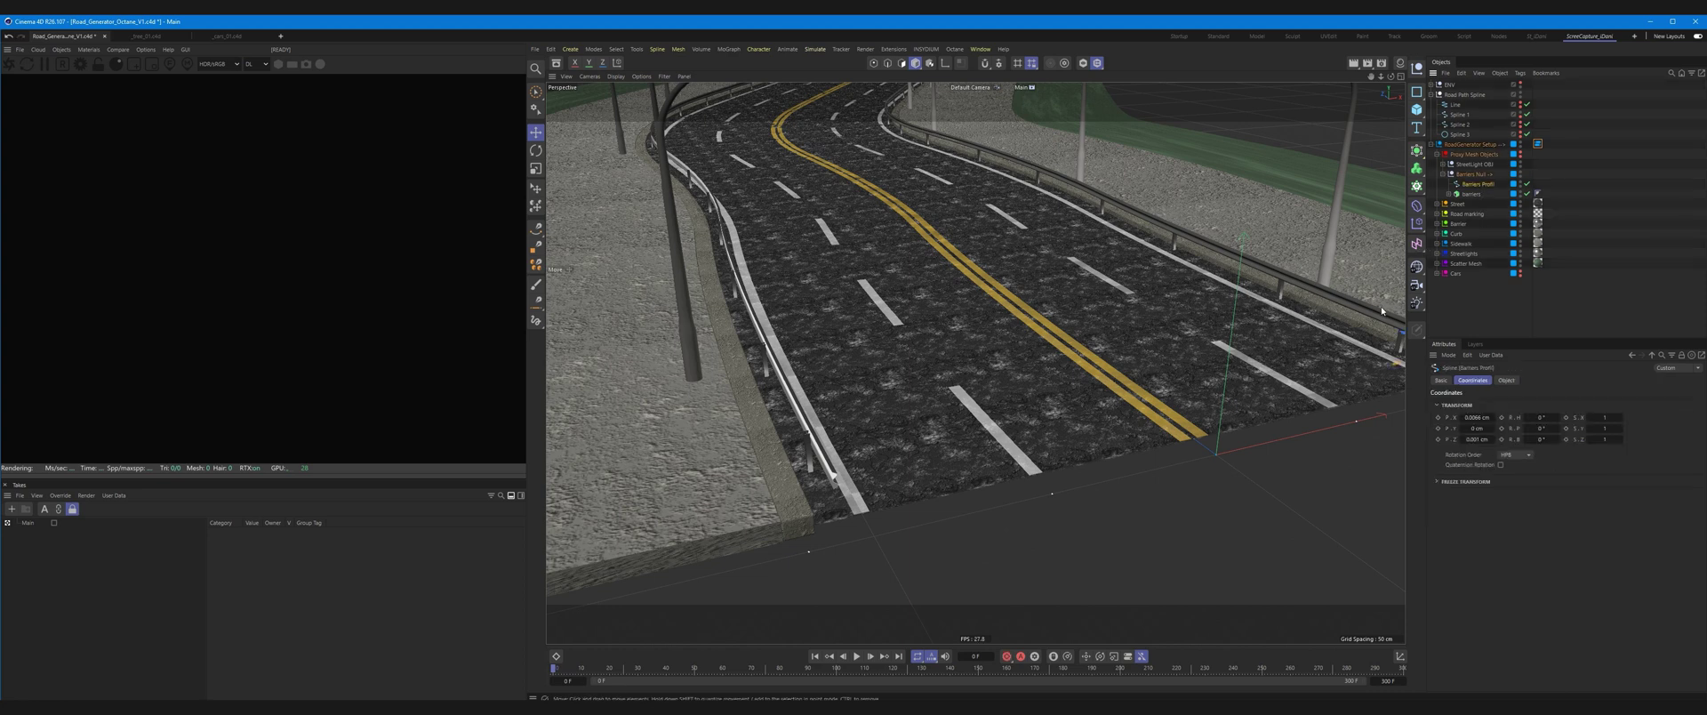
pyautogui.keyDown('alt'); pyautogui.moveTo(1111, 337); pyautogui.dragTo(1233, 352); pyautogui.keyUp('alt')
pyautogui.press('o')
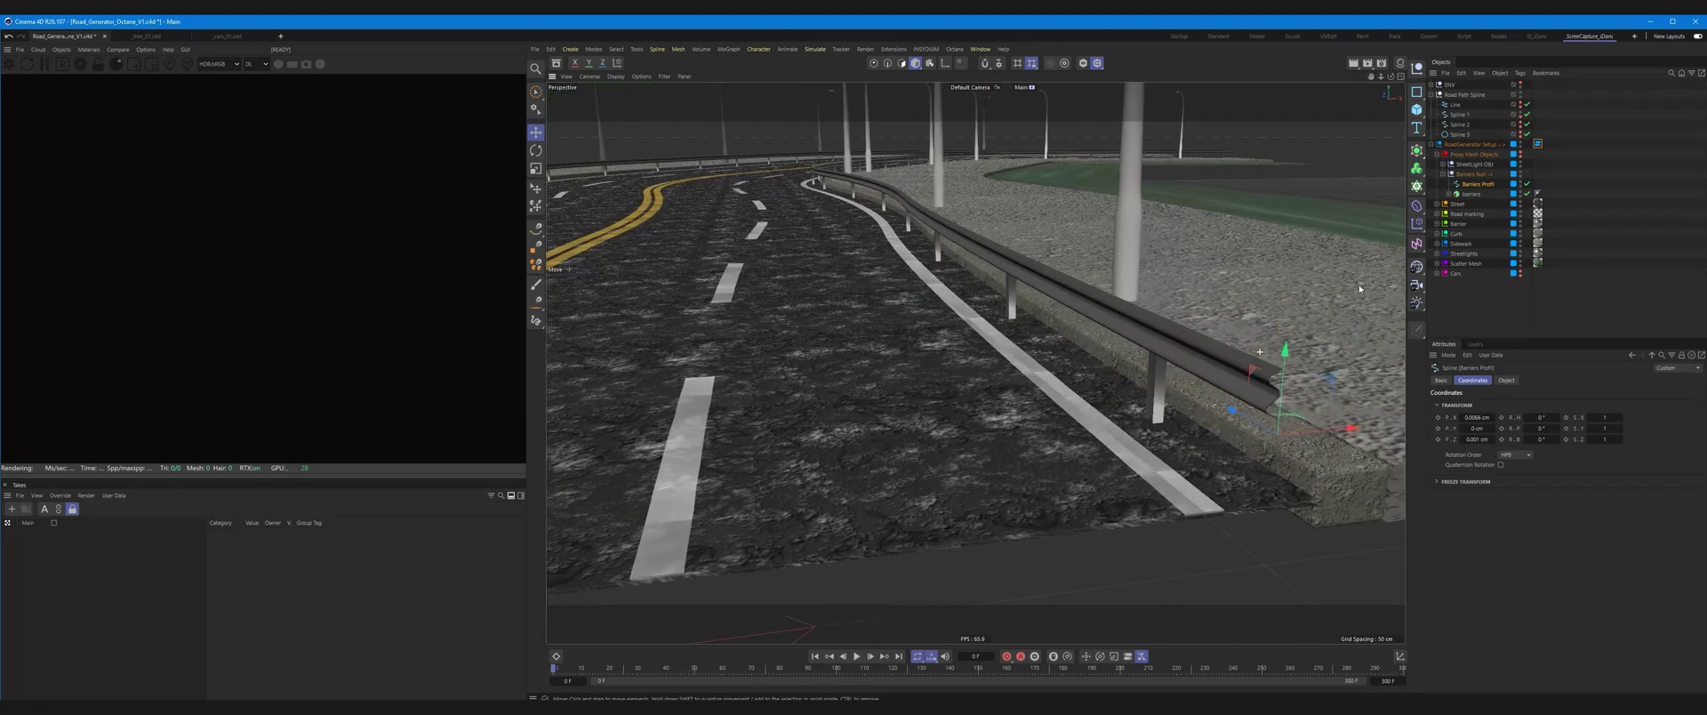
pyautogui.click(1538, 144)
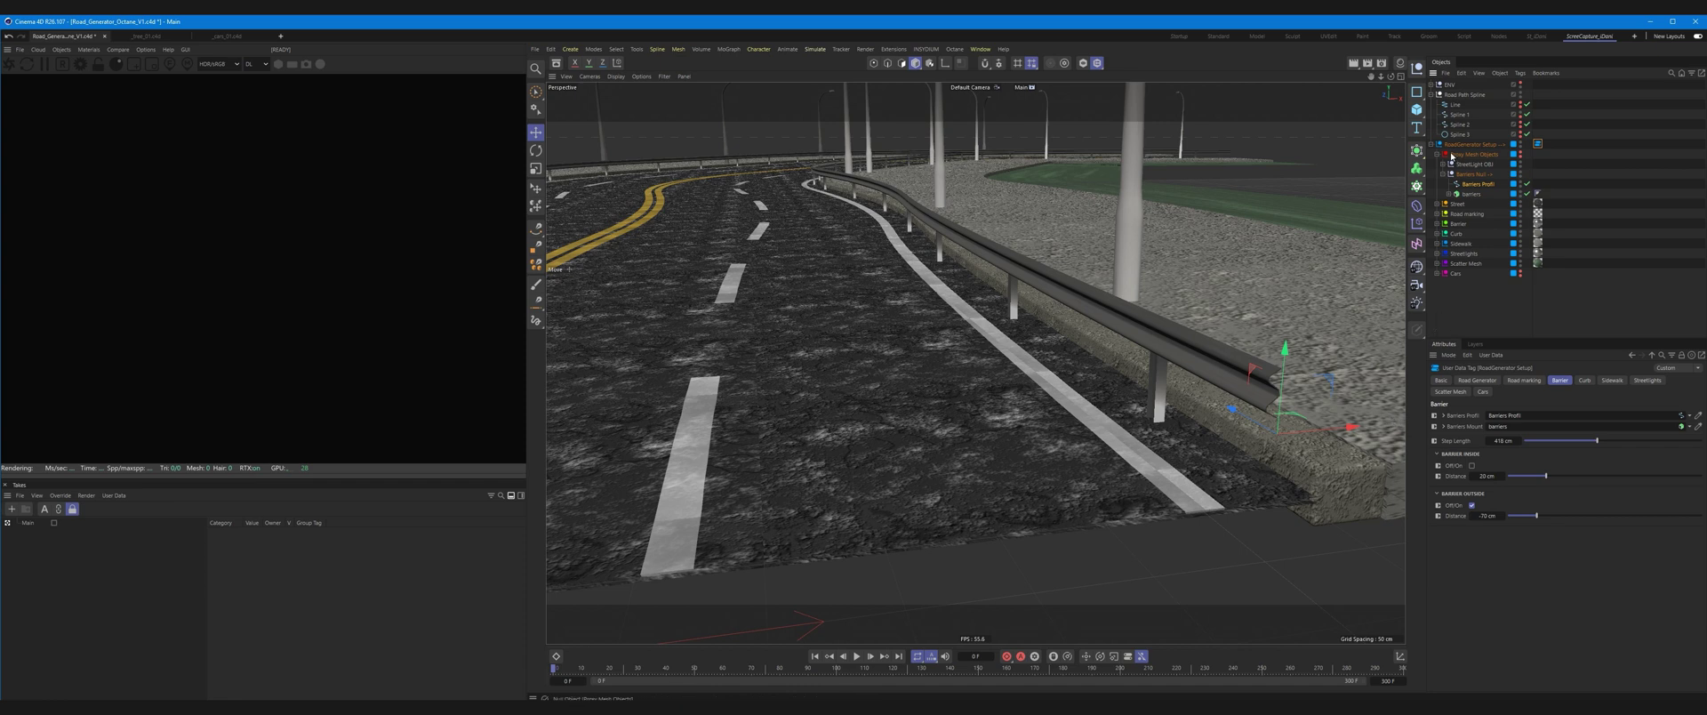
pyautogui.click(1414, 110)
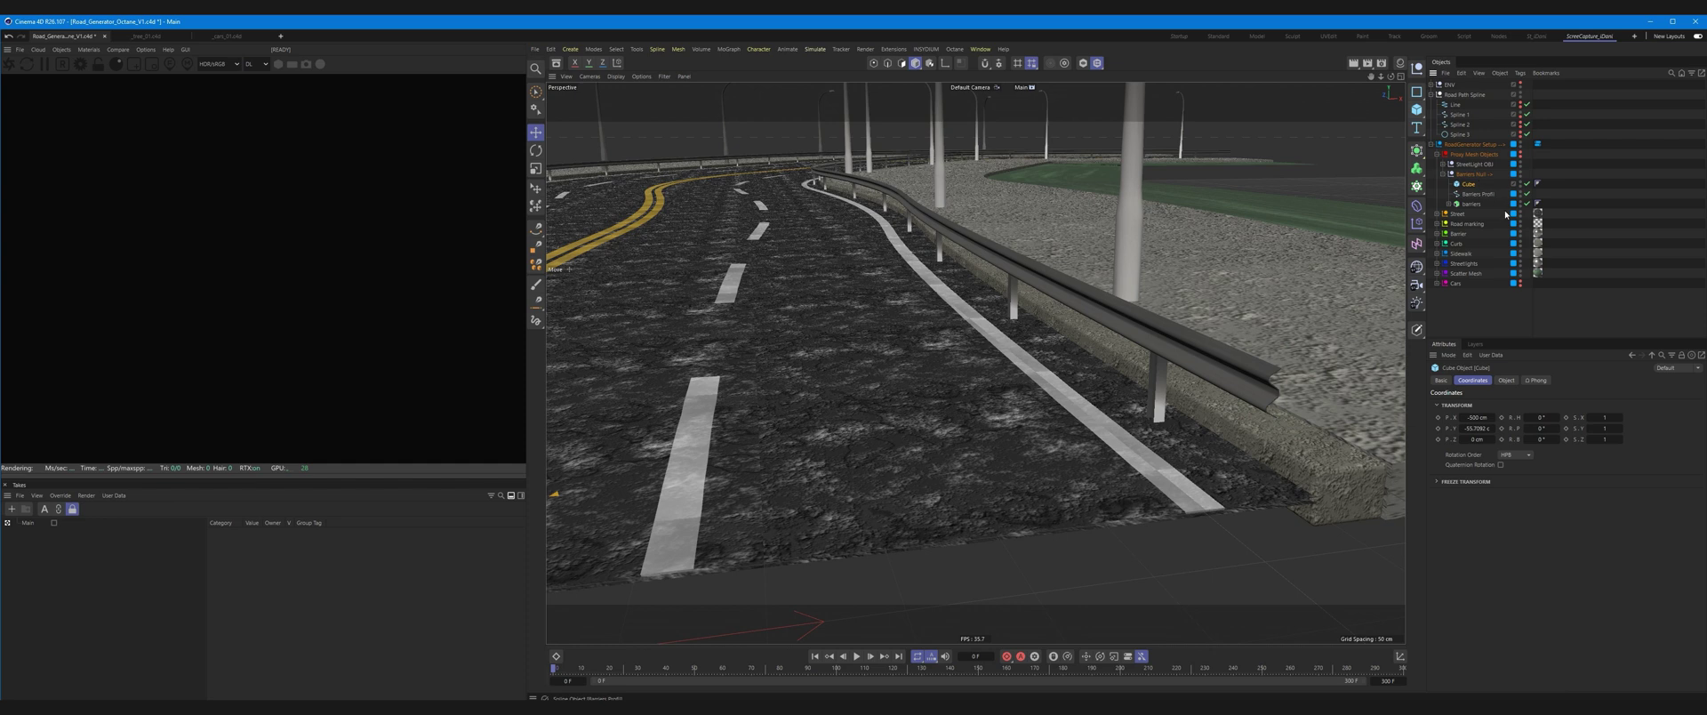
# Try assigning the Cube as the barrier mesh and scale it down to about 19%
pyautogui.click(1538, 144)
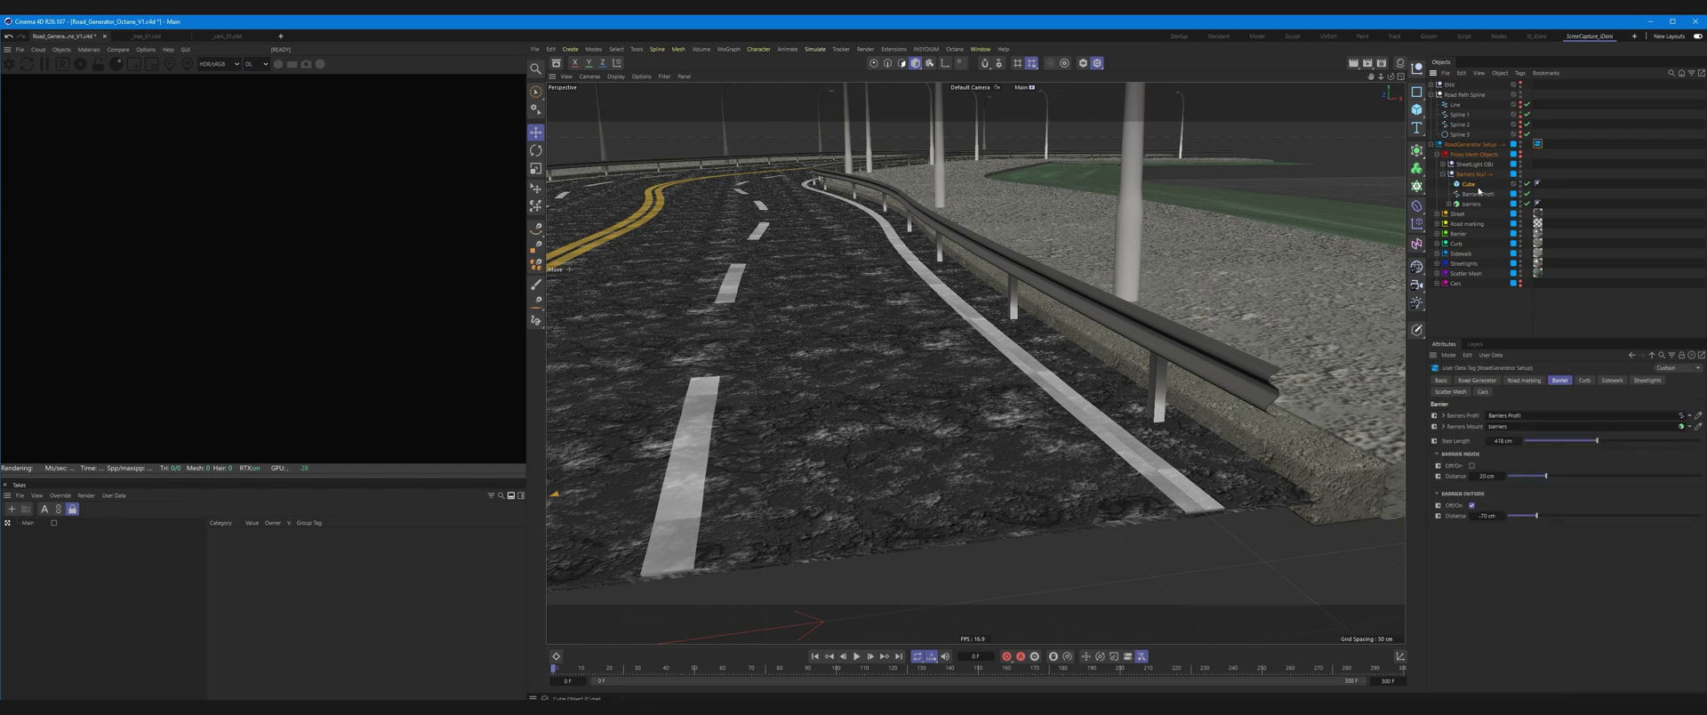
pyautogui.moveTo(1465, 188); pyautogui.dragTo(1545, 377)
pyautogui.press('t')
pyautogui.moveTo(1242, 241)
pyautogui.mouseDown()
pyautogui.moveTo(943, 314)
pyautogui.moveTo(964, 321)
pyautogui.mouseUp()
# Size the Cube to 10 cm wide and 10 cm deep, about 109.2 cm tall
pyautogui.click(1469, 183)
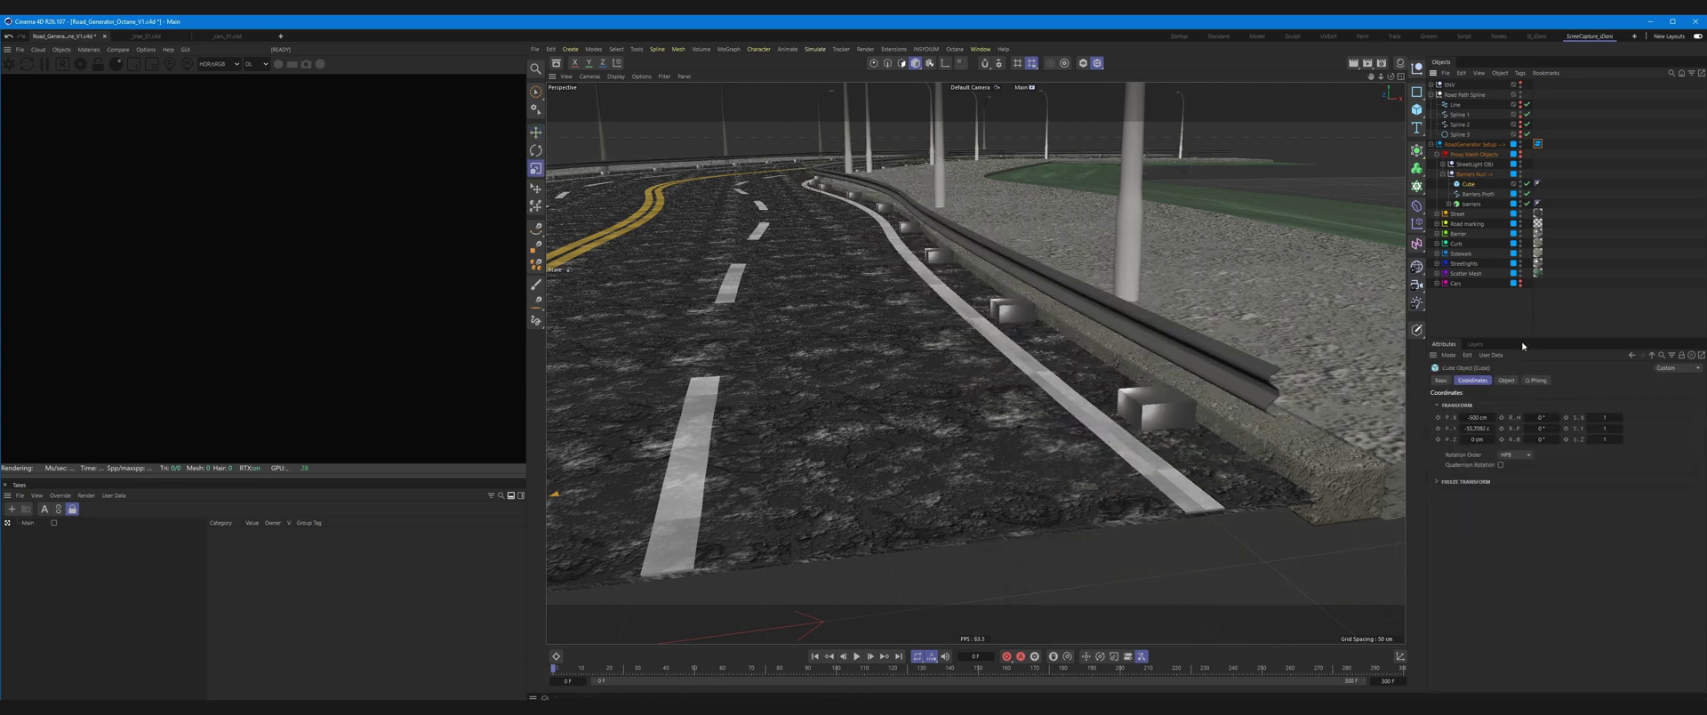
pyautogui.click(1506, 379)
pyautogui.moveTo(1521, 415); pyautogui.dragTo(1536, 407)
pyautogui.click(1512, 404)
pyautogui.write('10')
pyautogui.press('Tab')
pyautogui.press('Tab')
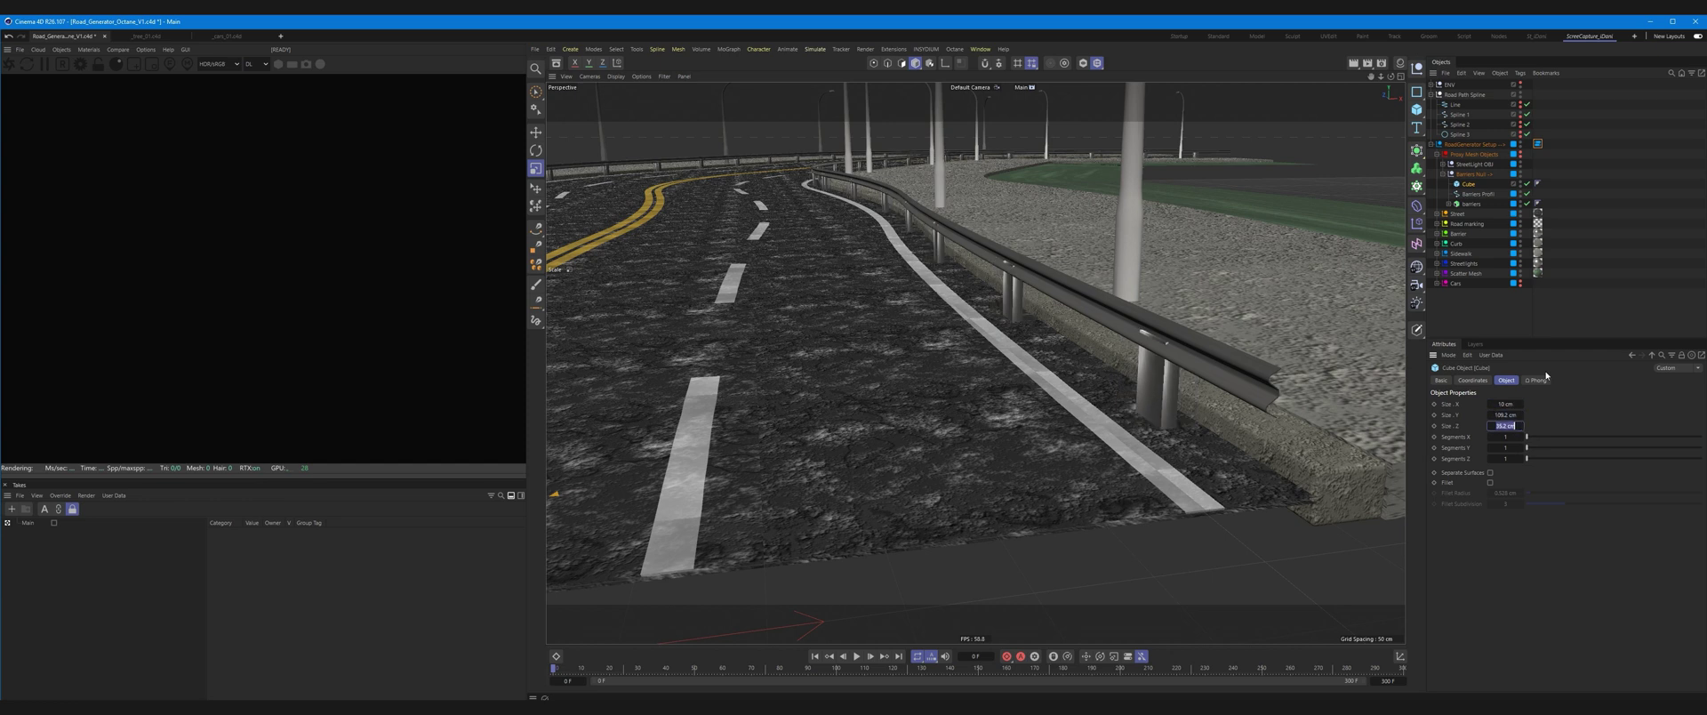
pyautogui.write('10')
pyautogui.press('Tab')
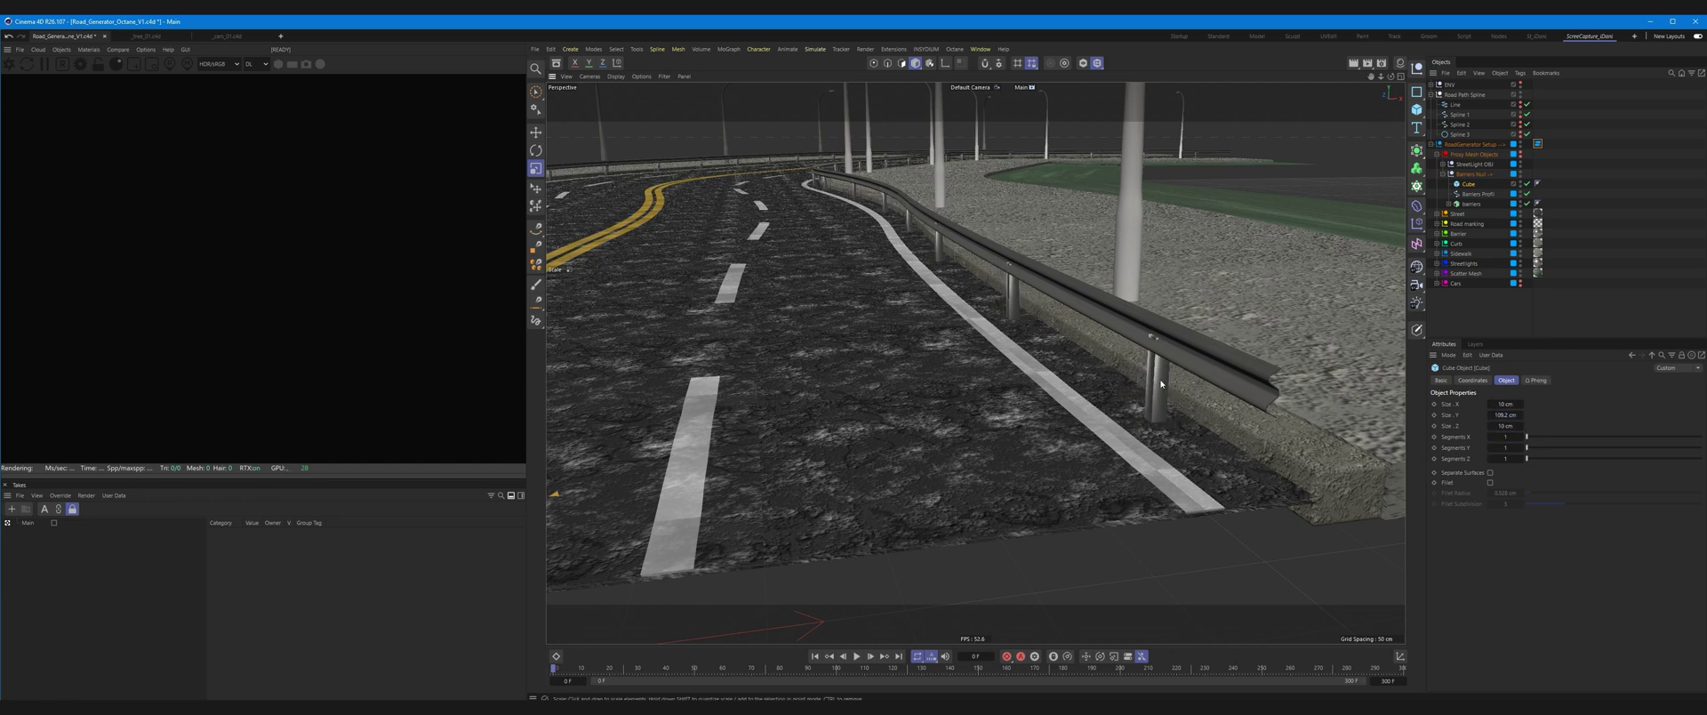
pyautogui.keyDown('alt'); pyautogui.moveTo(1160, 308); pyautogui.dragTo(1155, 267); pyautogui.keyUp('alt')
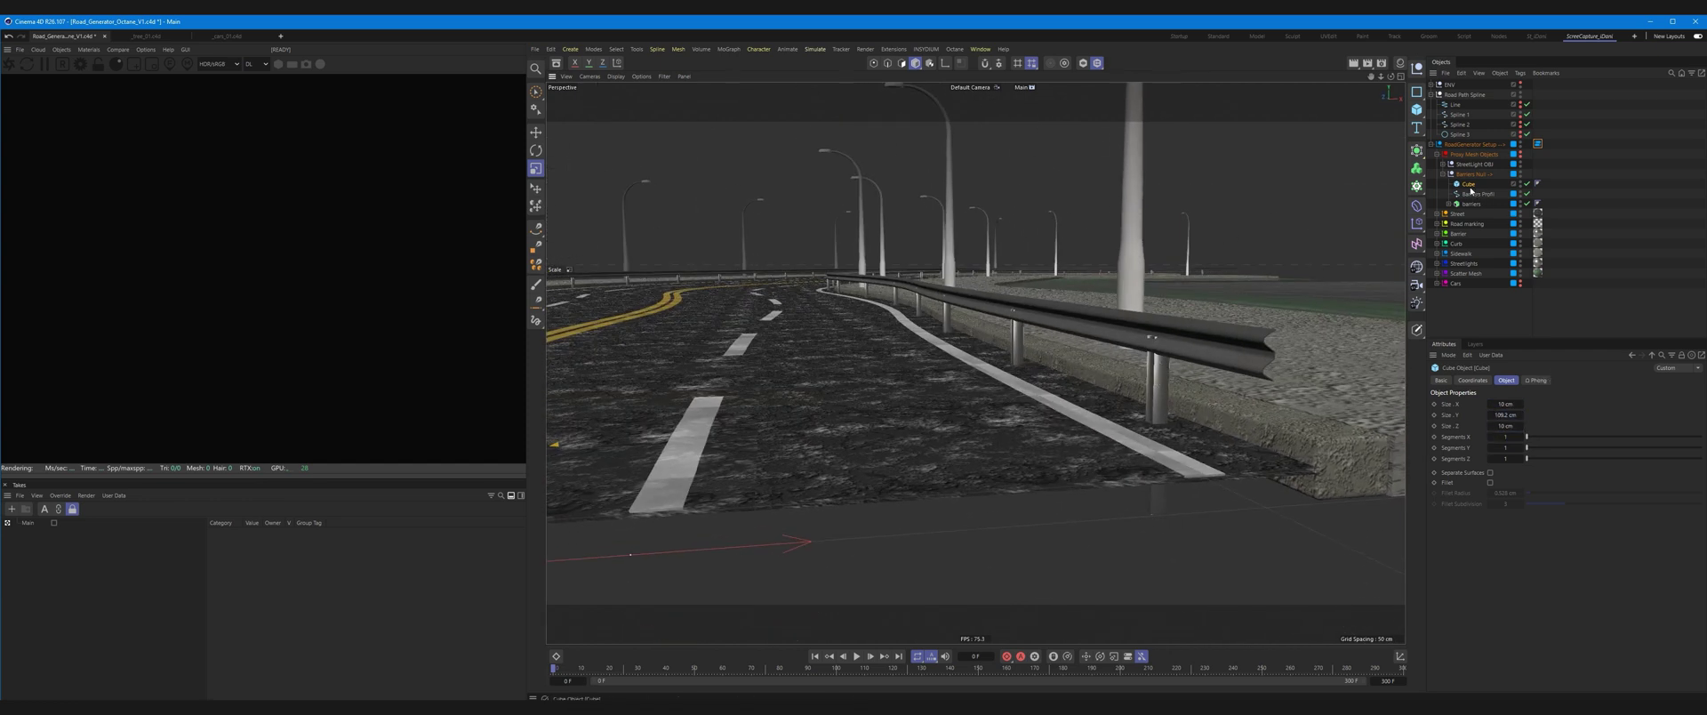
# Edit the Cube's P.X position, then return to the road generator's barrier settings
pyautogui.click(1472, 380)
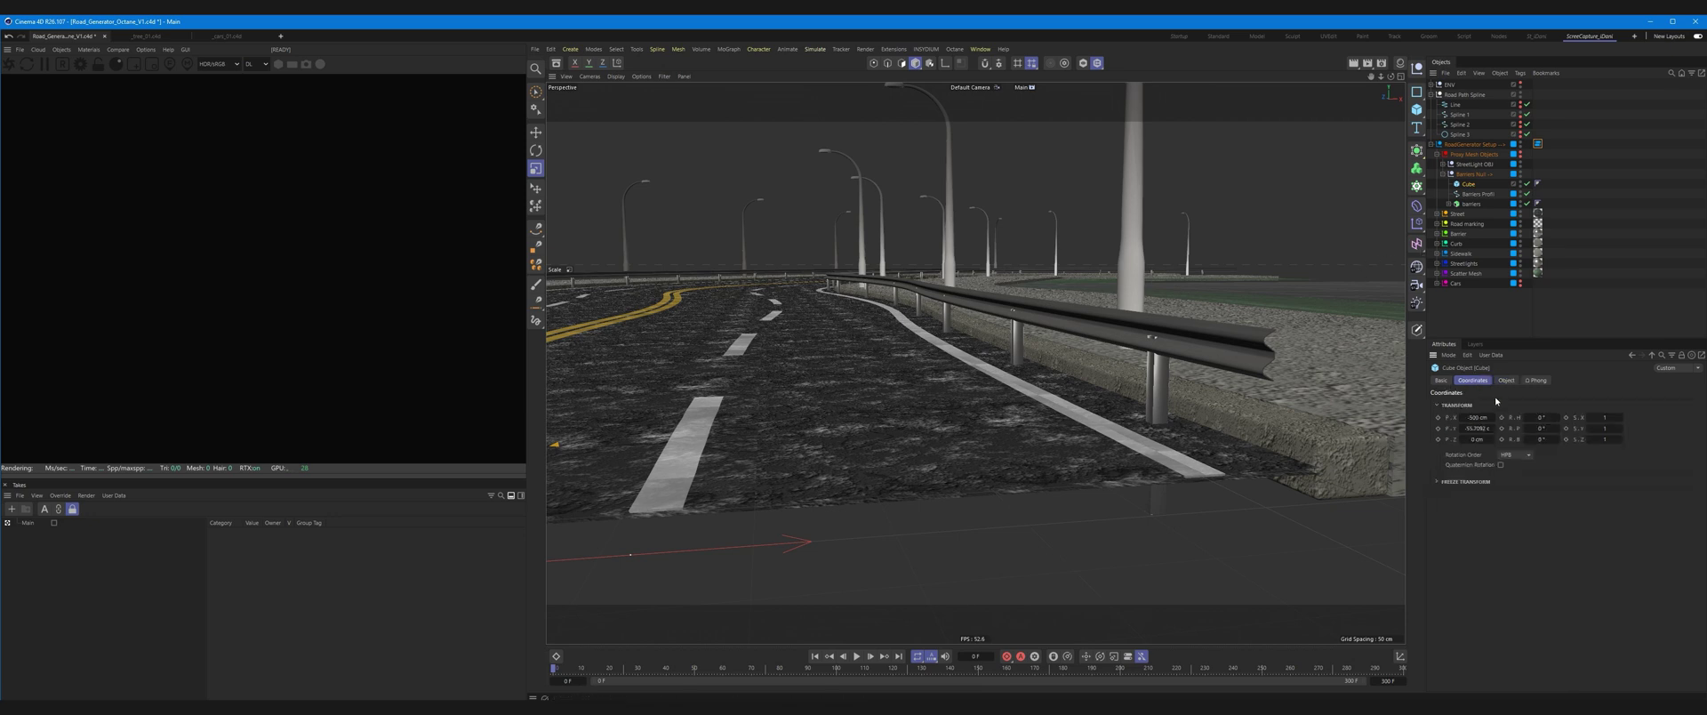
pyautogui.click(1472, 417)
pyautogui.click(1538, 145)
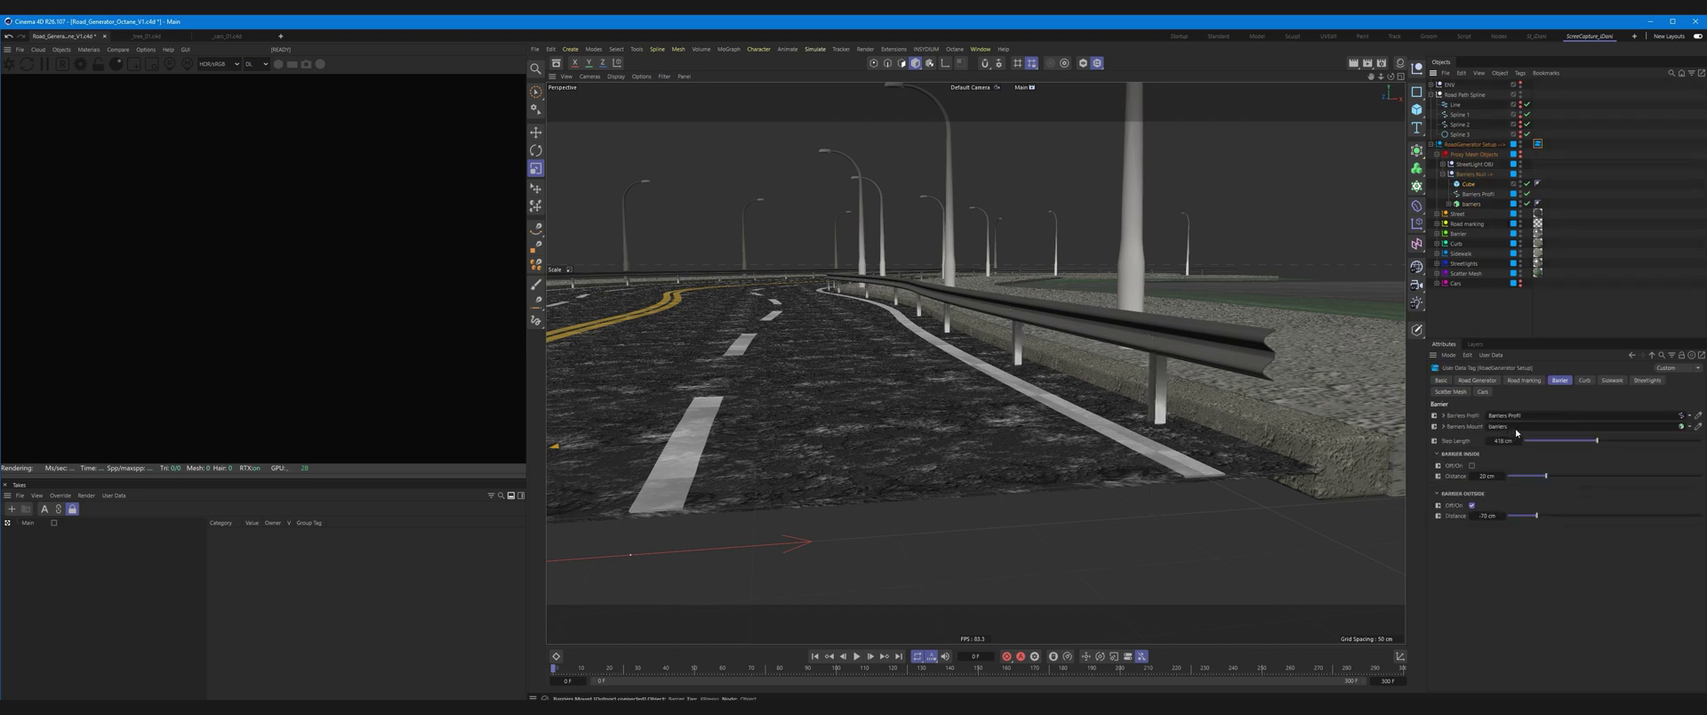
# Delete the test Cube and collapse the Barriers Null and Proxy Mesh Objects groups
pyautogui.click(1494, 181)
pyautogui.click(1469, 184)
pyautogui.press('Delete')
pyautogui.click(1443, 174)
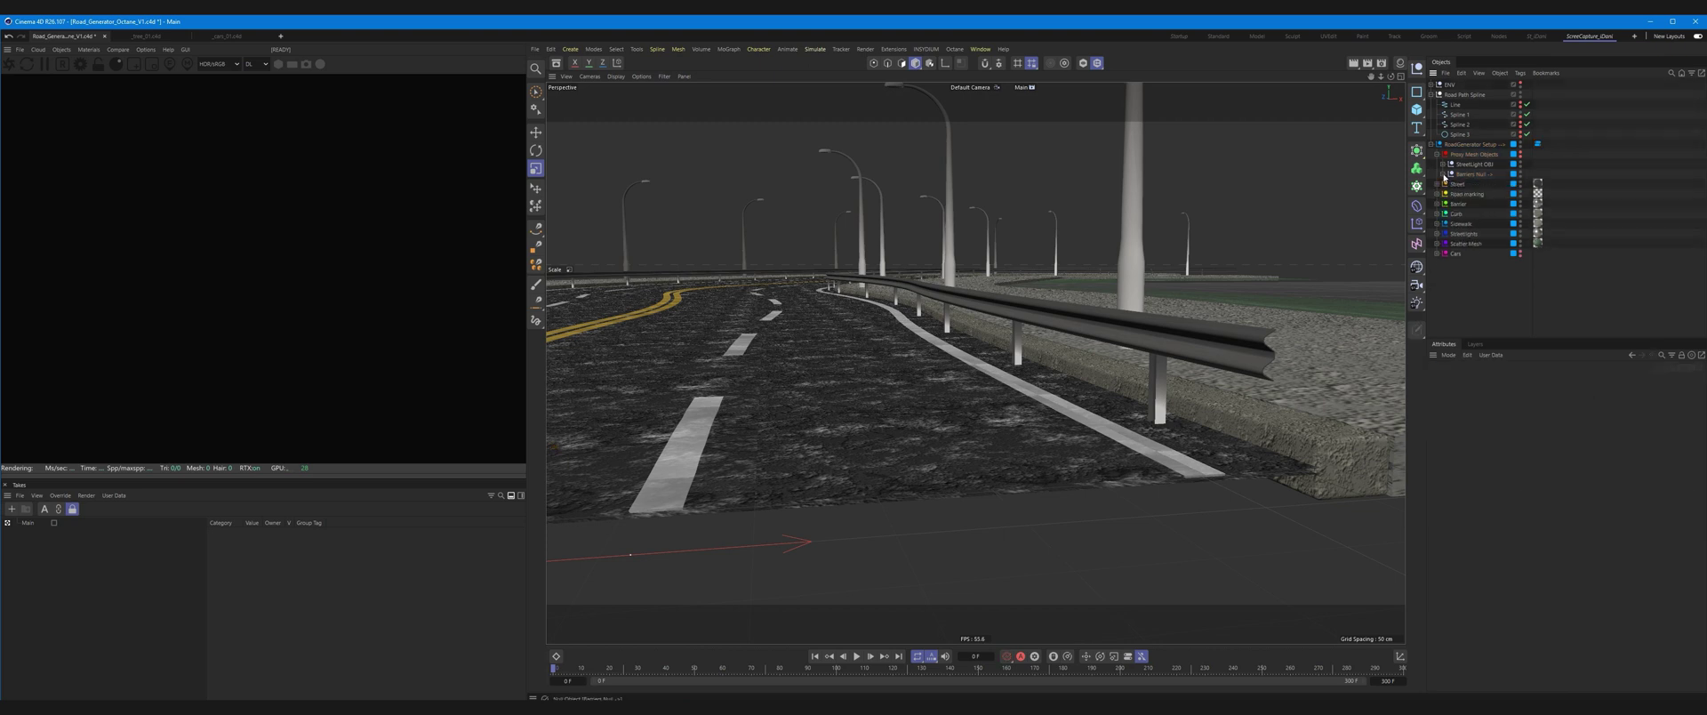
pyautogui.click(1438, 155)
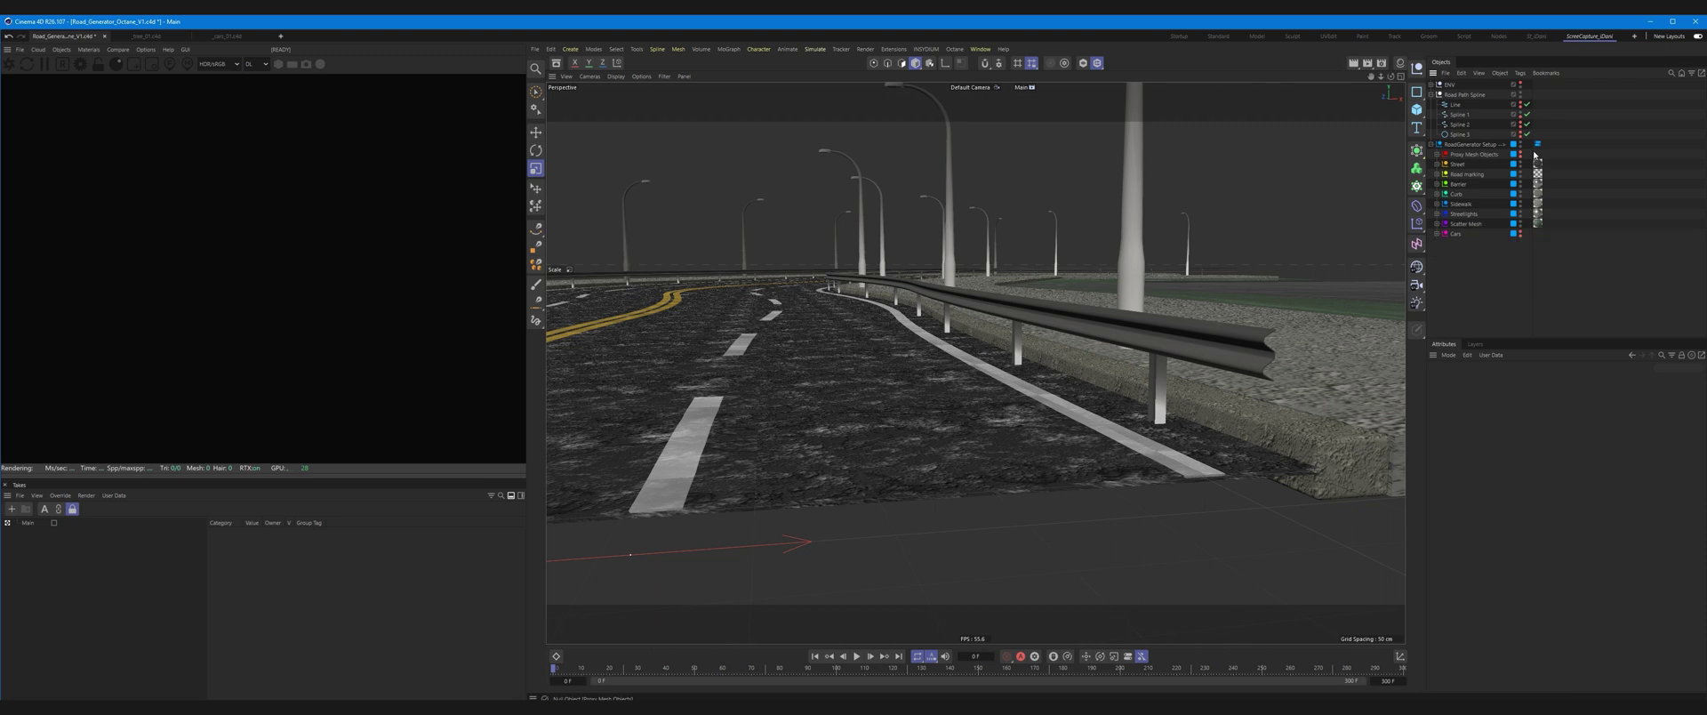
pyautogui.click(1537, 143)
# Widen the barrier step length and reset the inside barrier distance to 20 cm
pyautogui.moveTo(1597, 440)
pyautogui.mouseDown()
pyautogui.moveTo(1619, 440)
pyautogui.moveTo(1600, 440)
pyautogui.moveTo(1615, 457)
pyautogui.mouseUp()
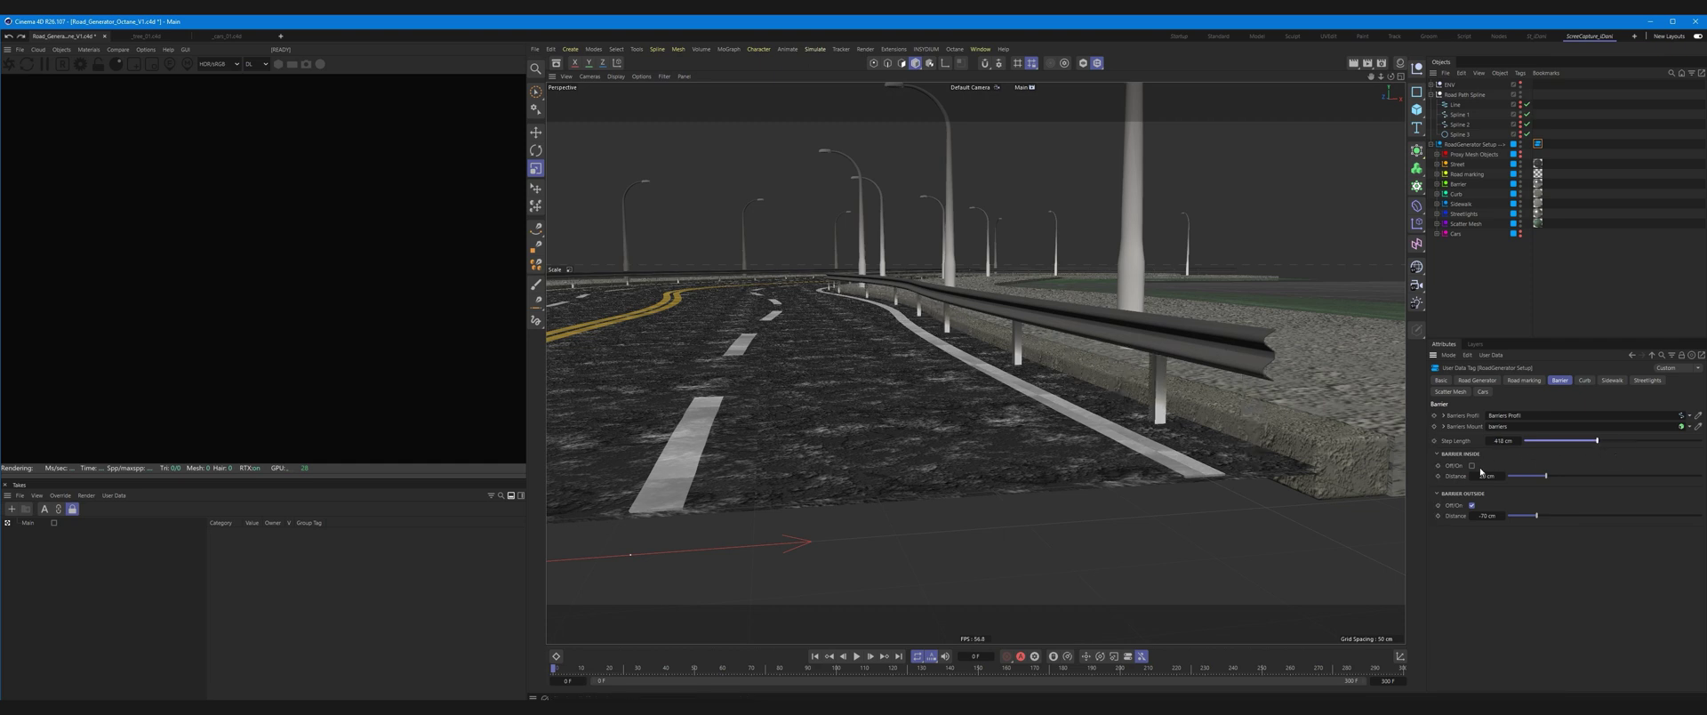
pyautogui.keyDown('alt'); pyautogui.moveTo(1116, 423); pyautogui.dragTo(1001, 440); pyautogui.keyUp('alt')
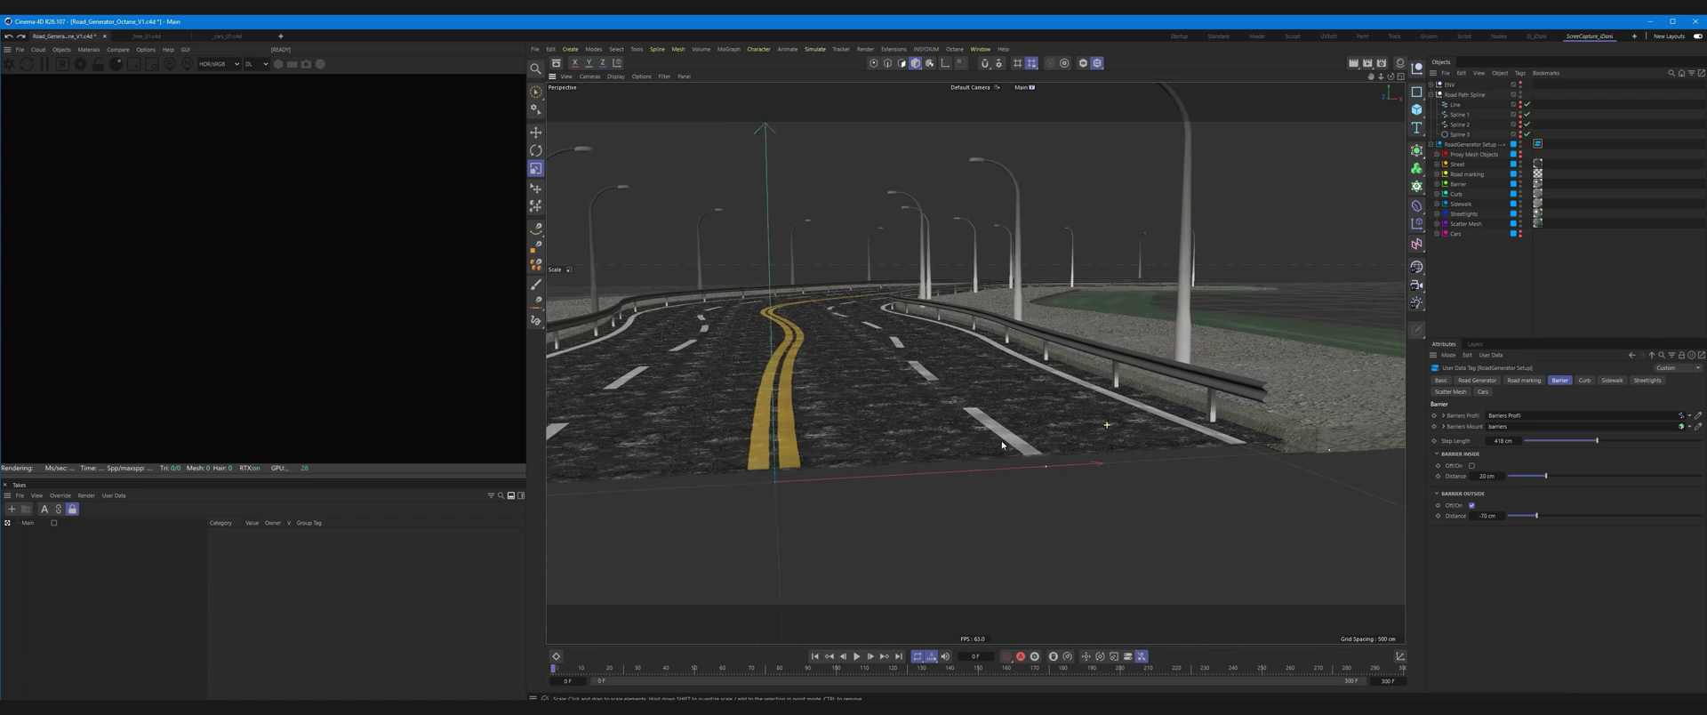
pyautogui.moveTo(1155, 409)
pyautogui.keyDown('alt'); pyautogui.mouseDown()
pyautogui.moveTo(1055, 407)
pyautogui.moveTo(1200, 397)
pyautogui.mouseUp(); pyautogui.keyUp('alt')
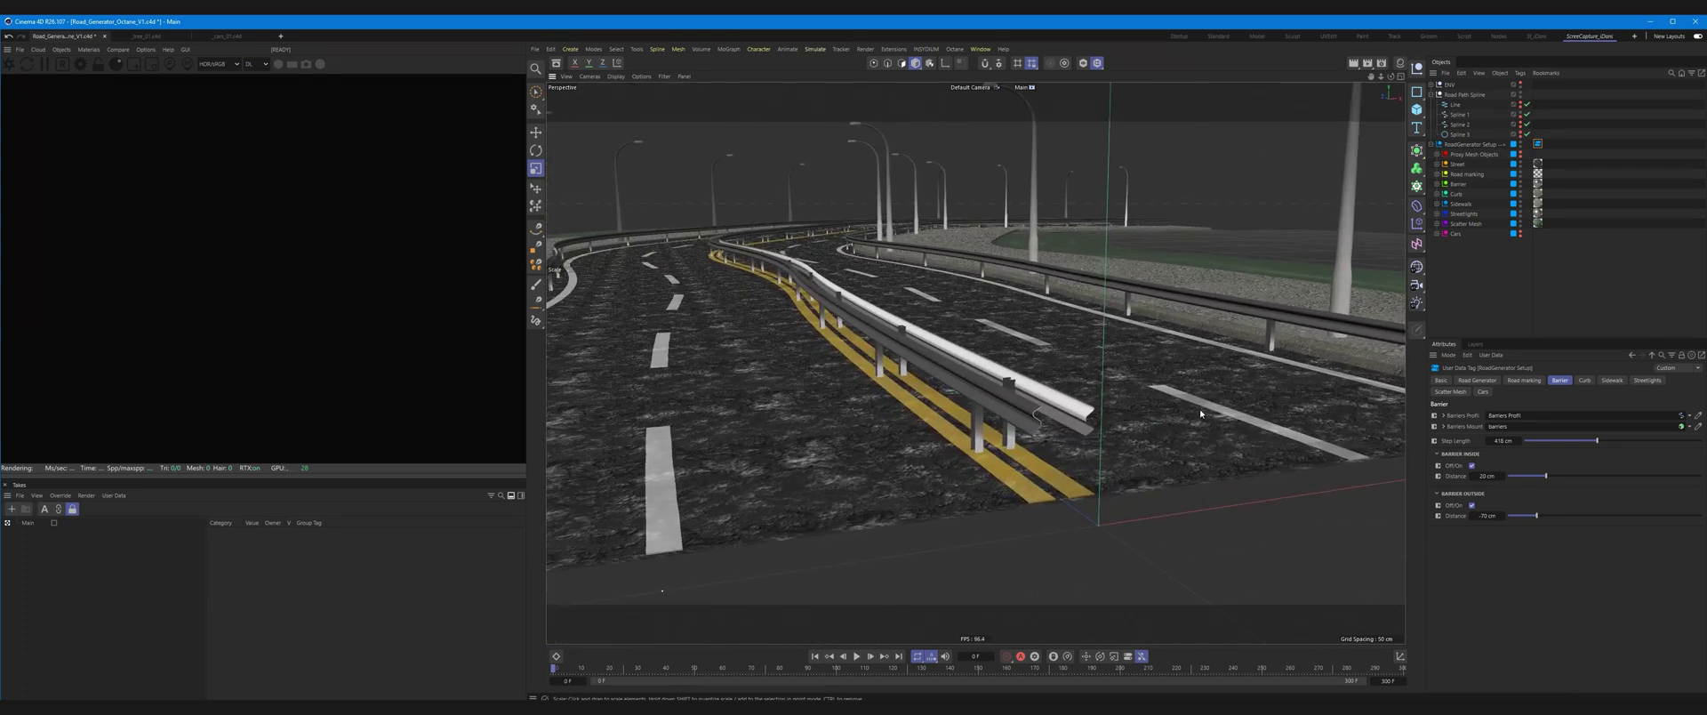
pyautogui.moveTo(1552, 479); pyautogui.dragTo(1610, 474)
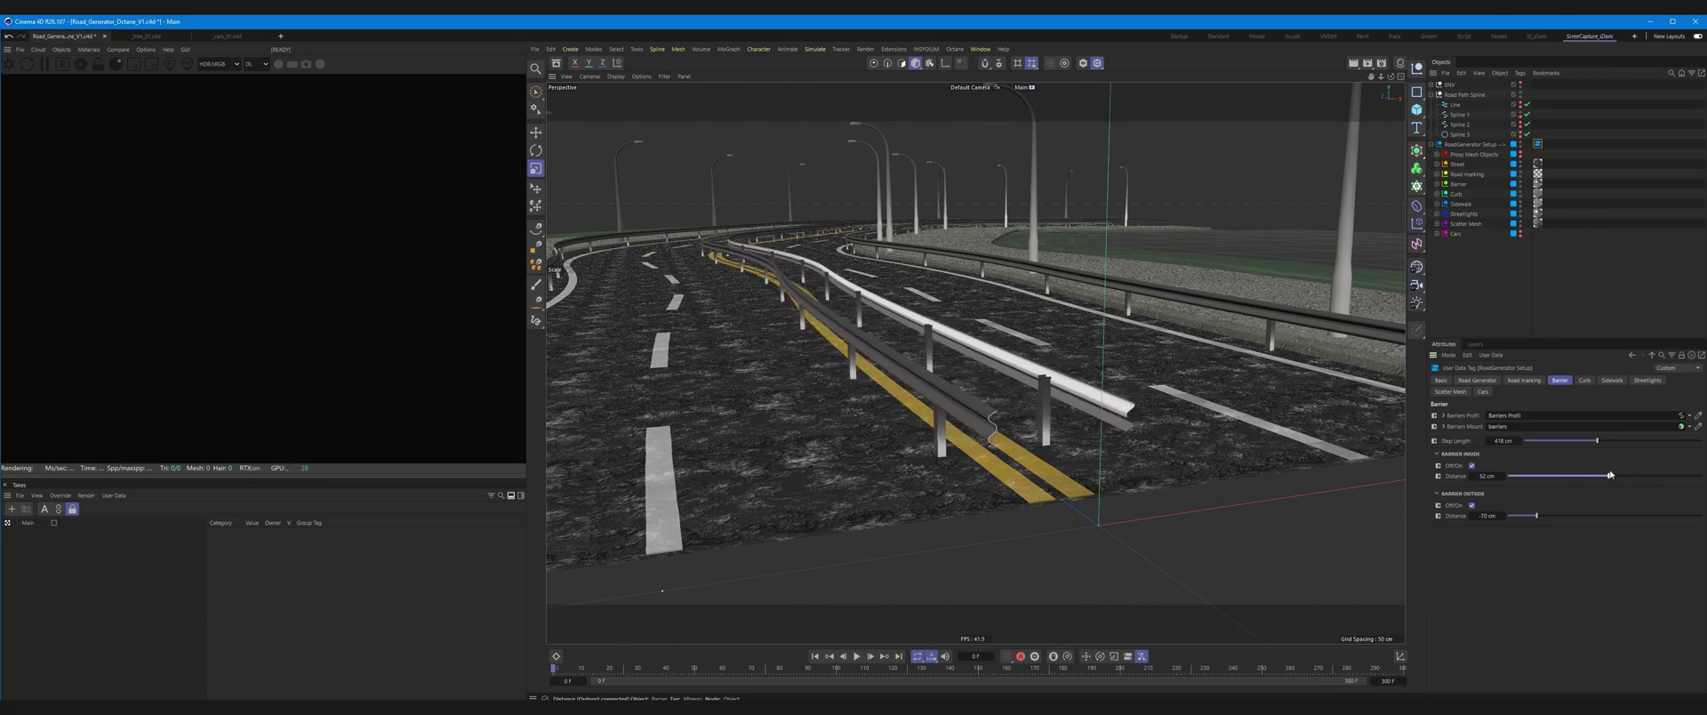
pyautogui.click(1546, 480)
# Disable the inside barrier, keep the outside guardrail on, and undo an outside-distance change
pyautogui.click(1471, 465)
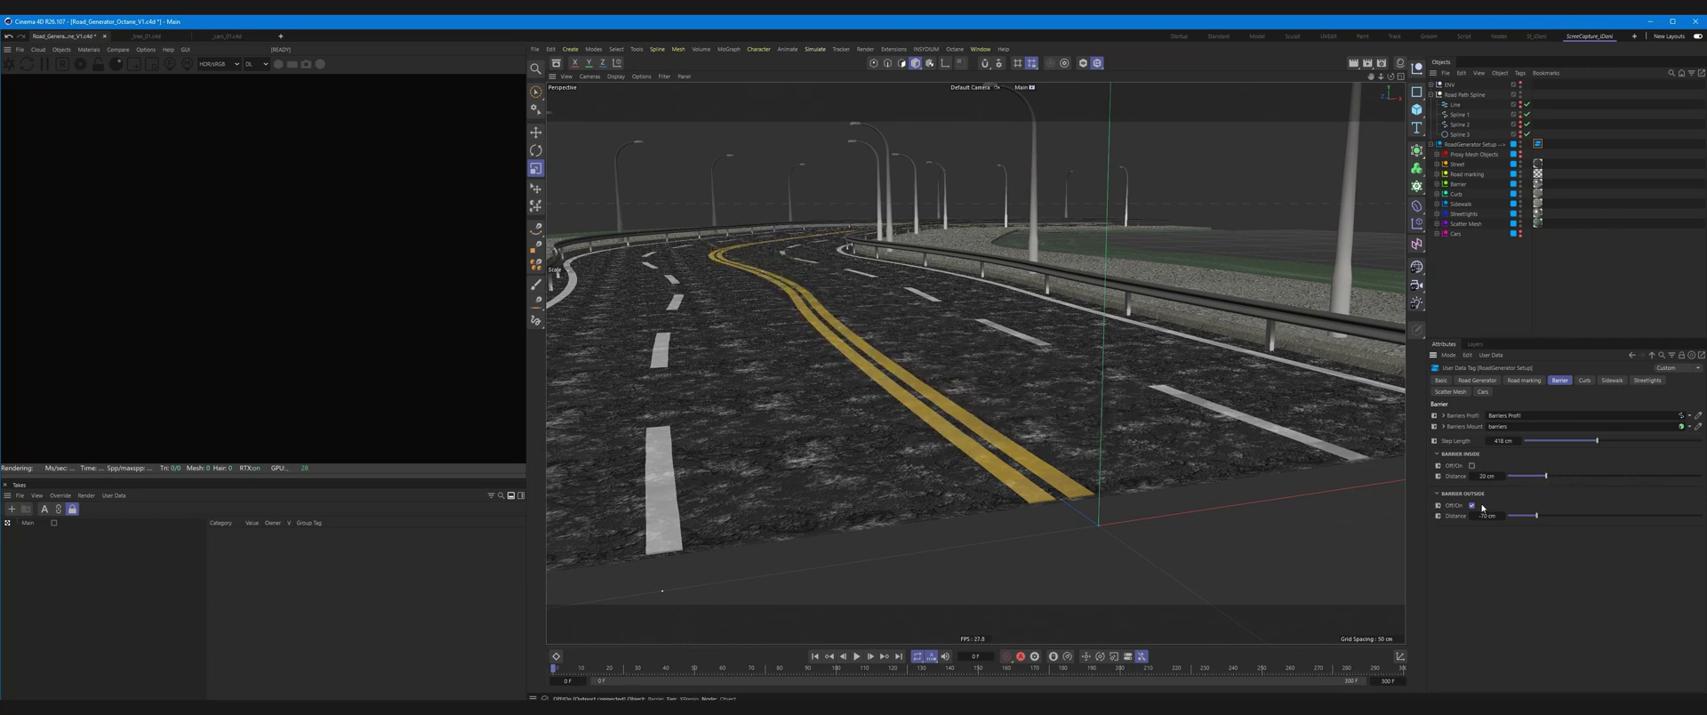
pyautogui.click(1472, 505)
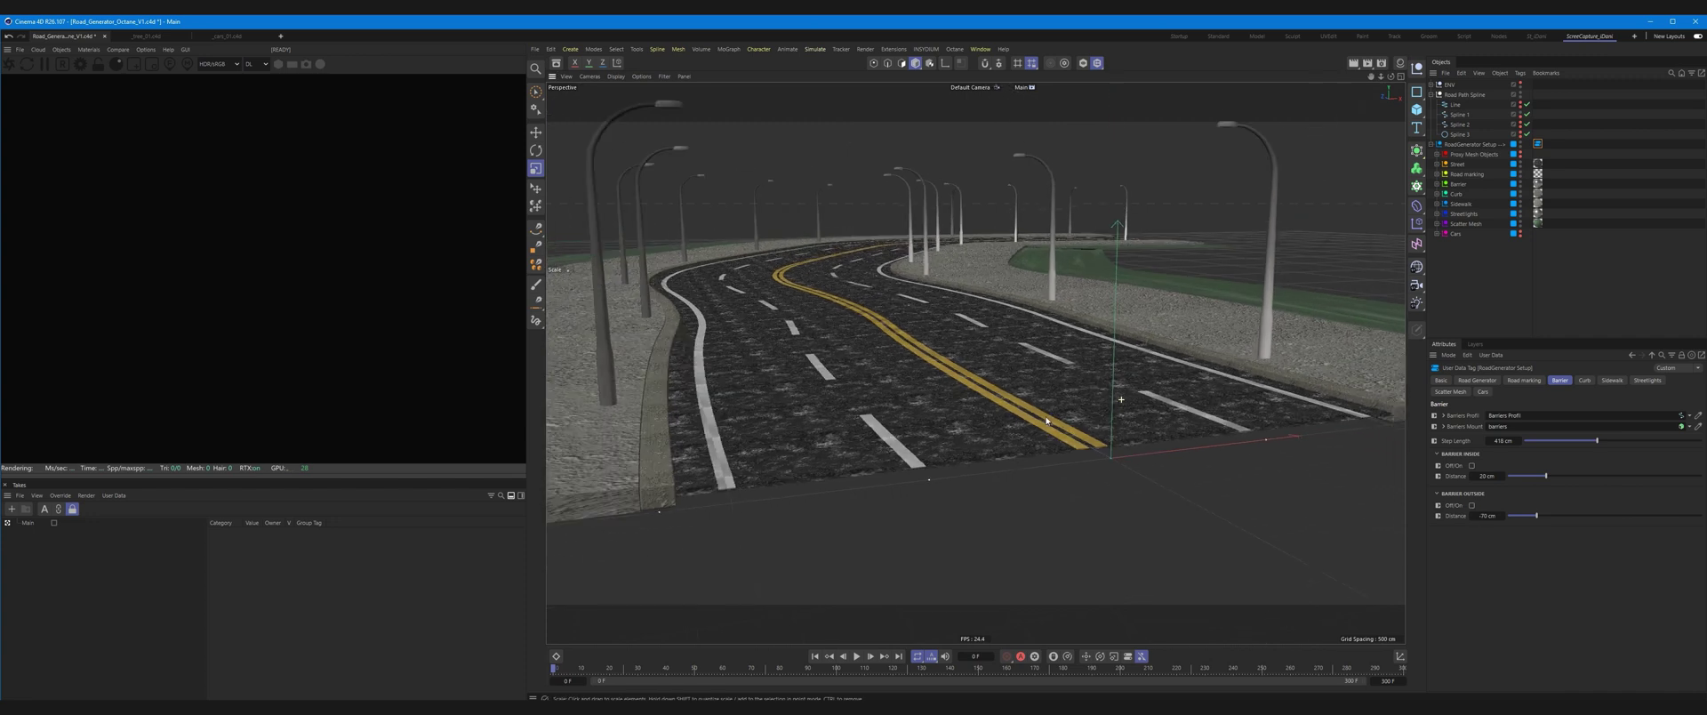
pyautogui.keyDown('alt'); pyautogui.moveTo(1289, 498); pyautogui.dragTo(1415, 463); pyautogui.keyUp('alt')
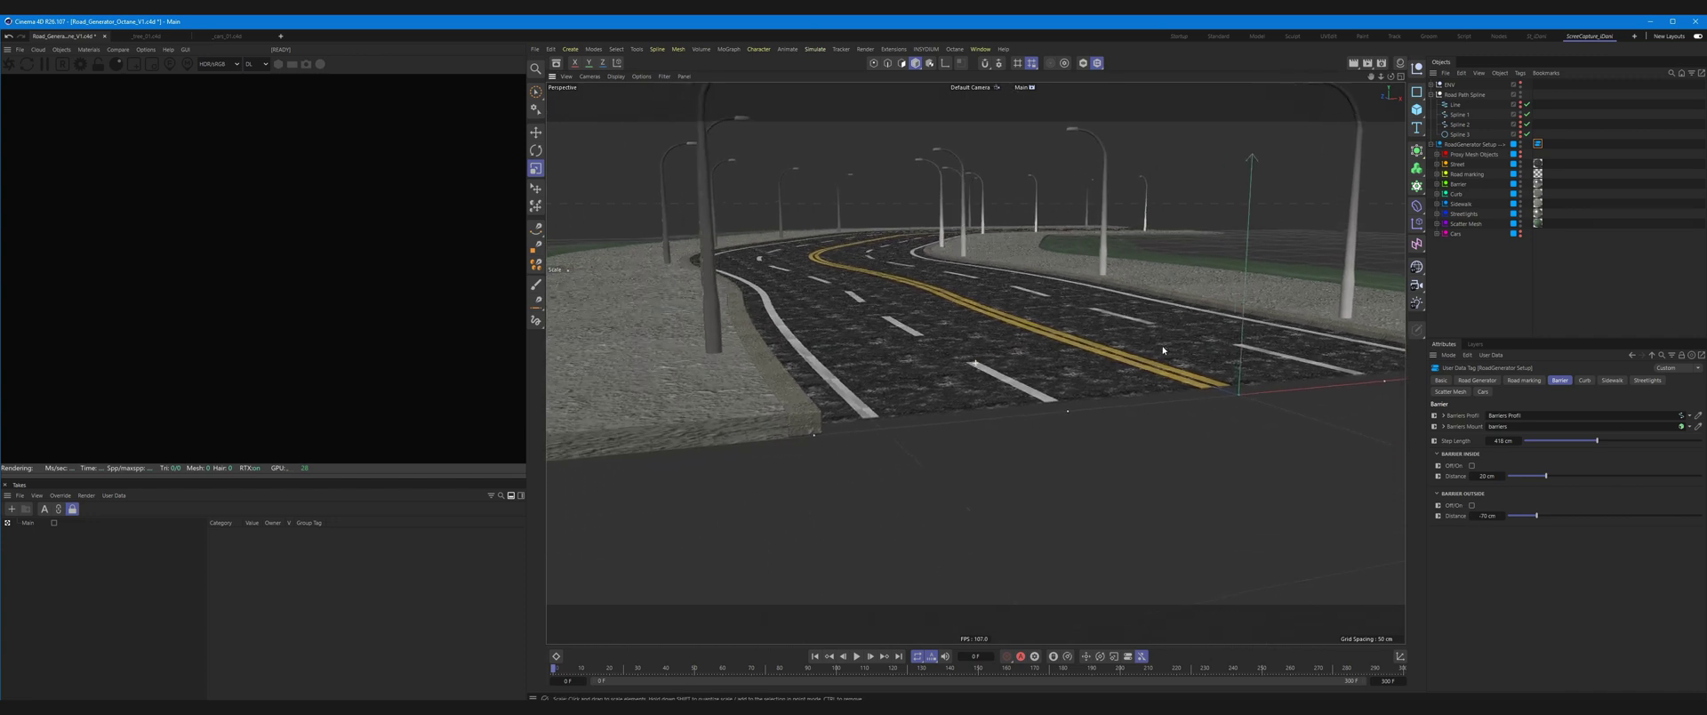
pyautogui.click(1472, 505)
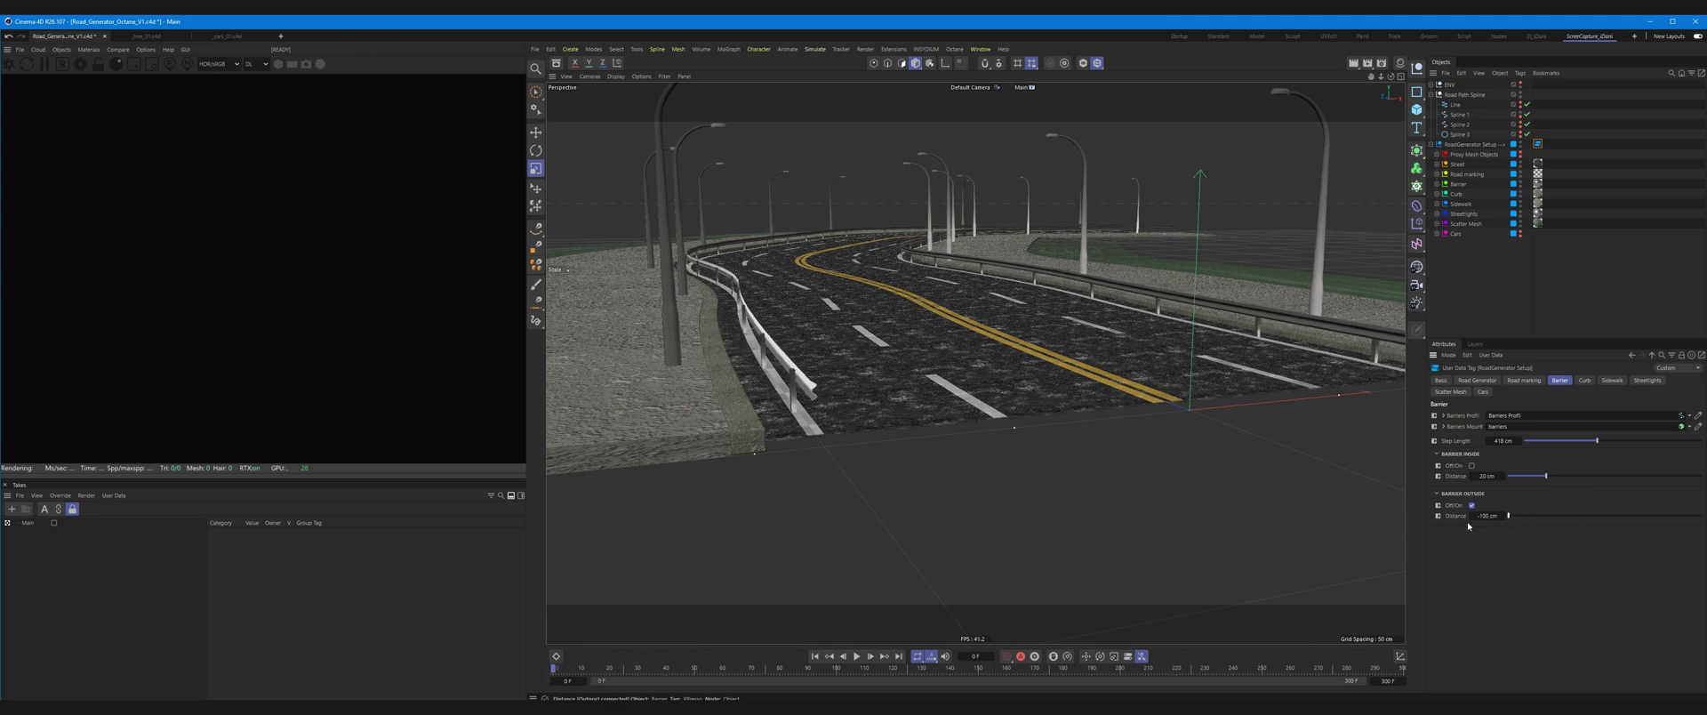
pyautogui.moveTo(1525, 521); pyautogui.dragTo(1425, 524)
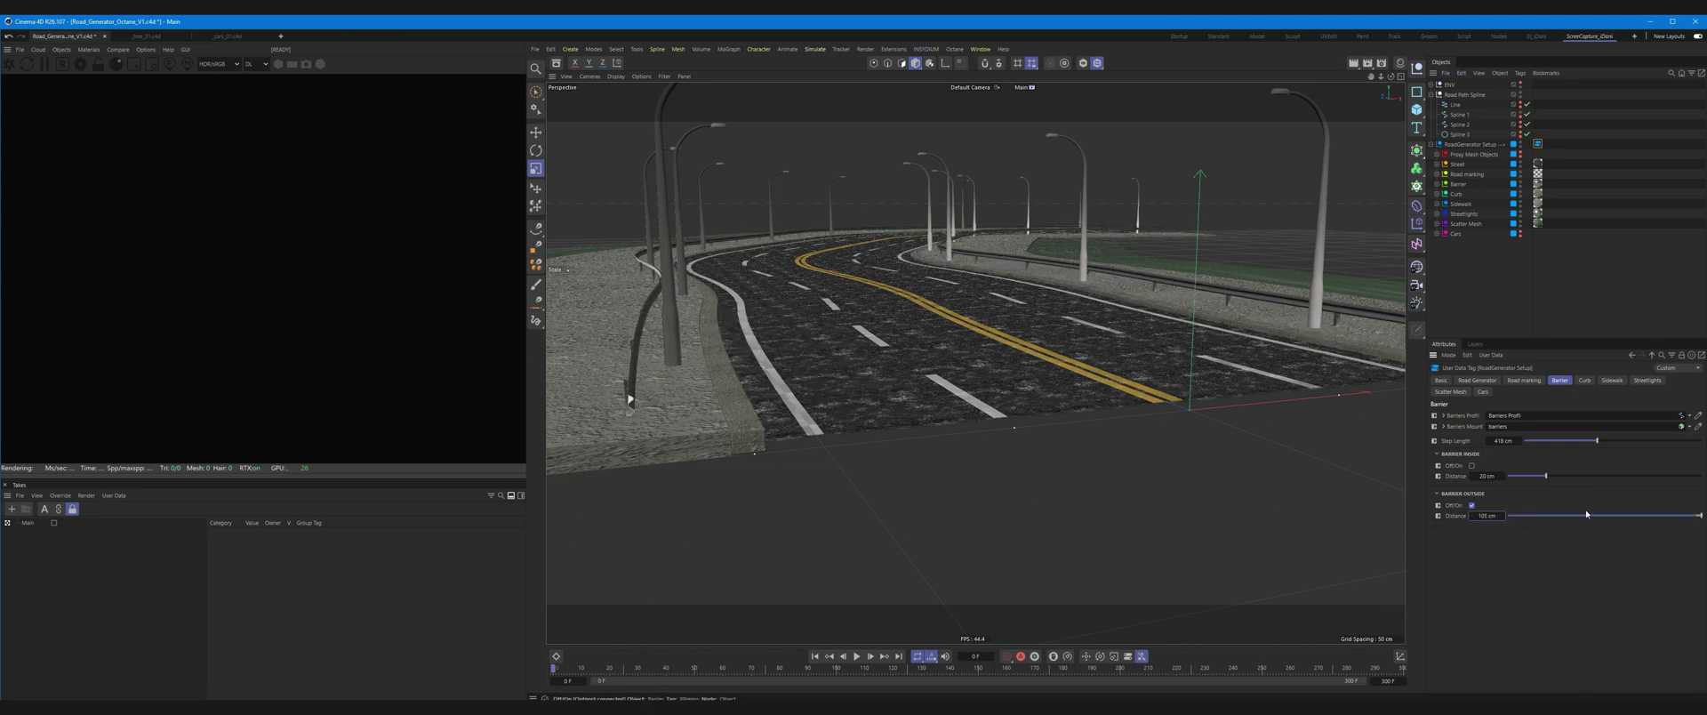
pyautogui.hotkey('ctrl', 'z')
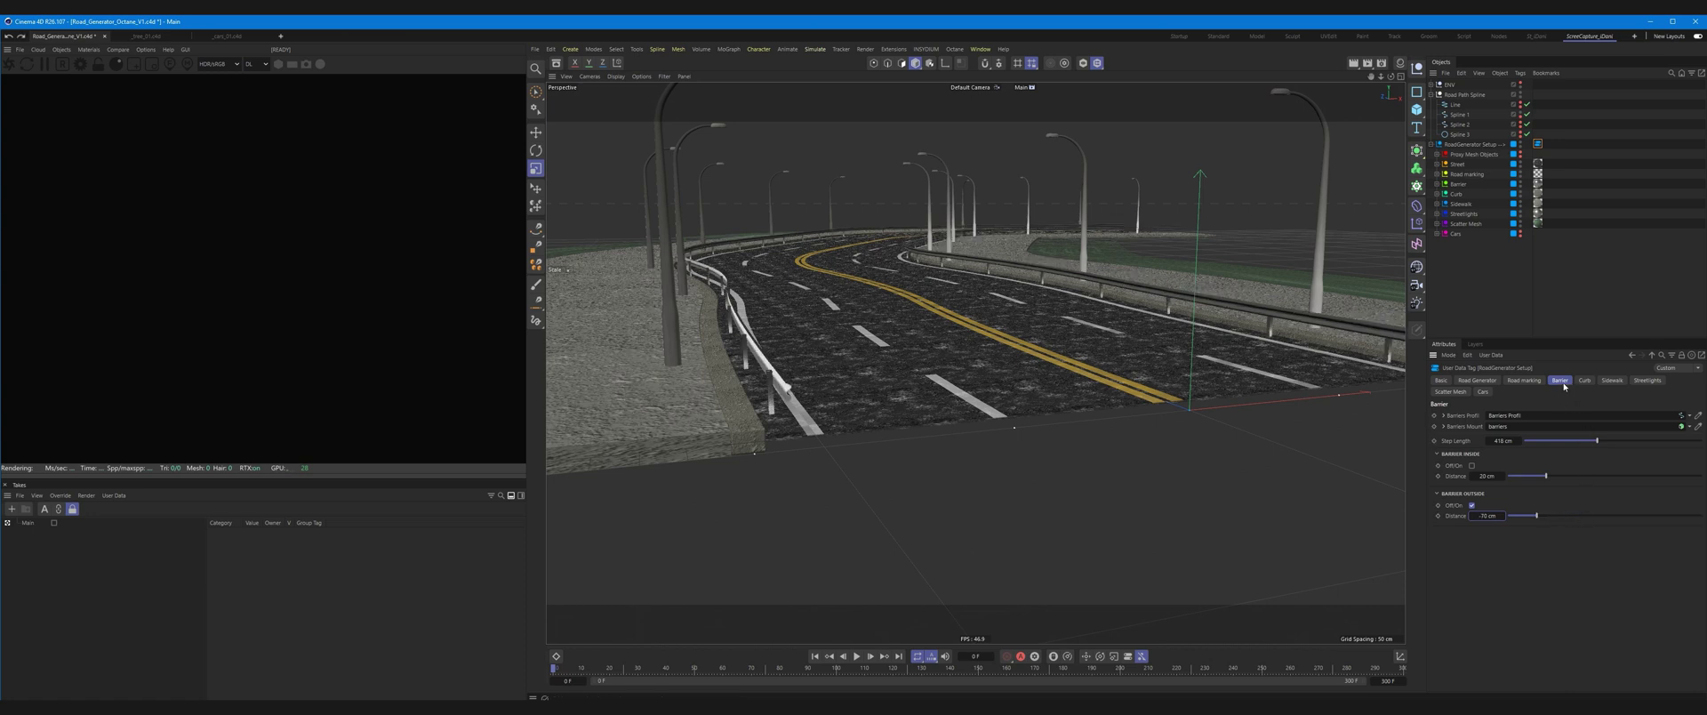
pyautogui.click(1584, 380)
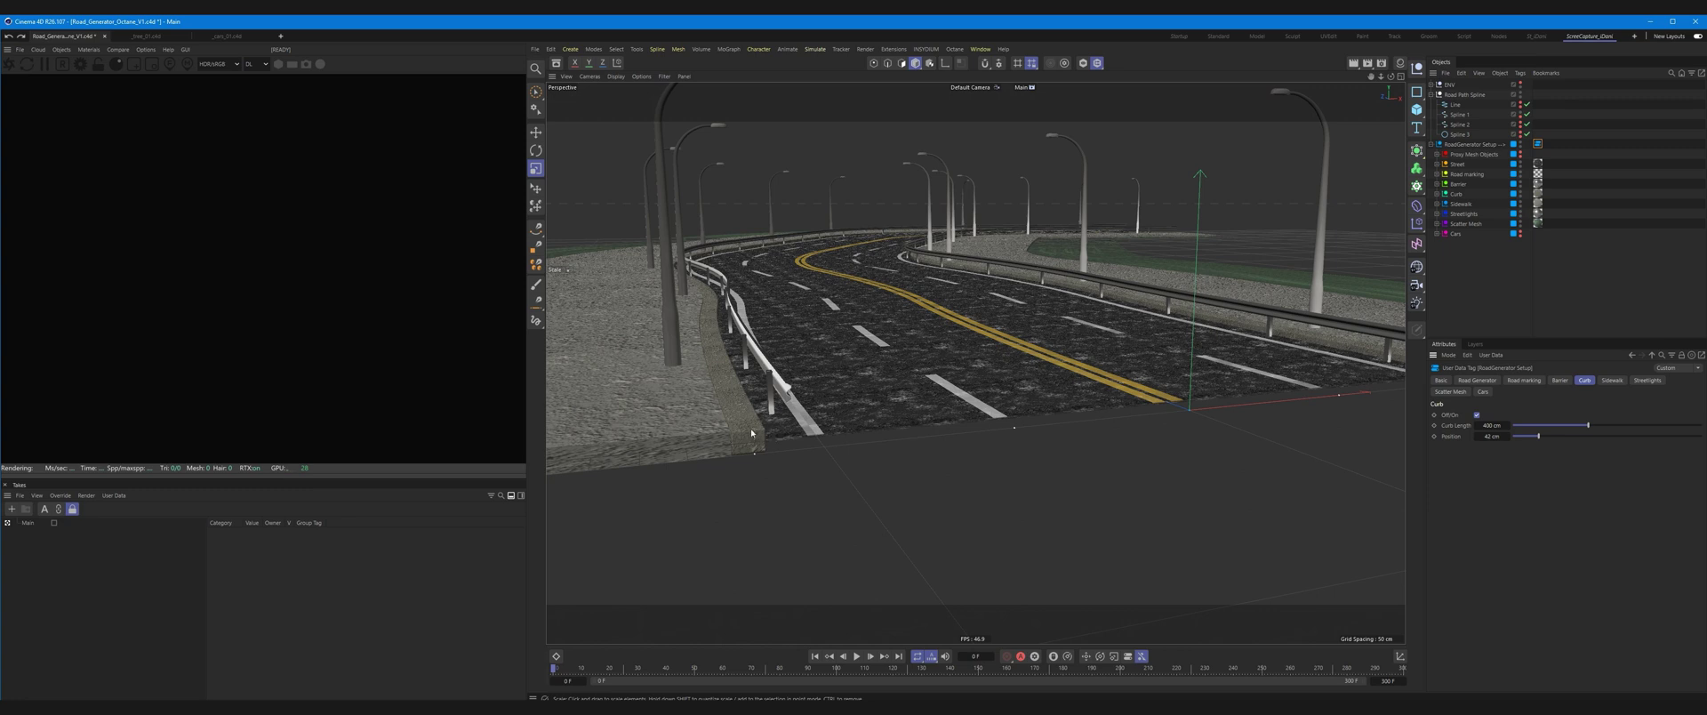
# Toggle the curb off and back on to check its effect
pyautogui.click(1477, 414)
pyautogui.moveTo(898, 427)
pyautogui.keyDown('alt'); pyautogui.mouseDown()
pyautogui.moveTo(816, 439)
pyautogui.moveTo(978, 445)
pyautogui.mouseUp(); pyautogui.keyUp('alt')
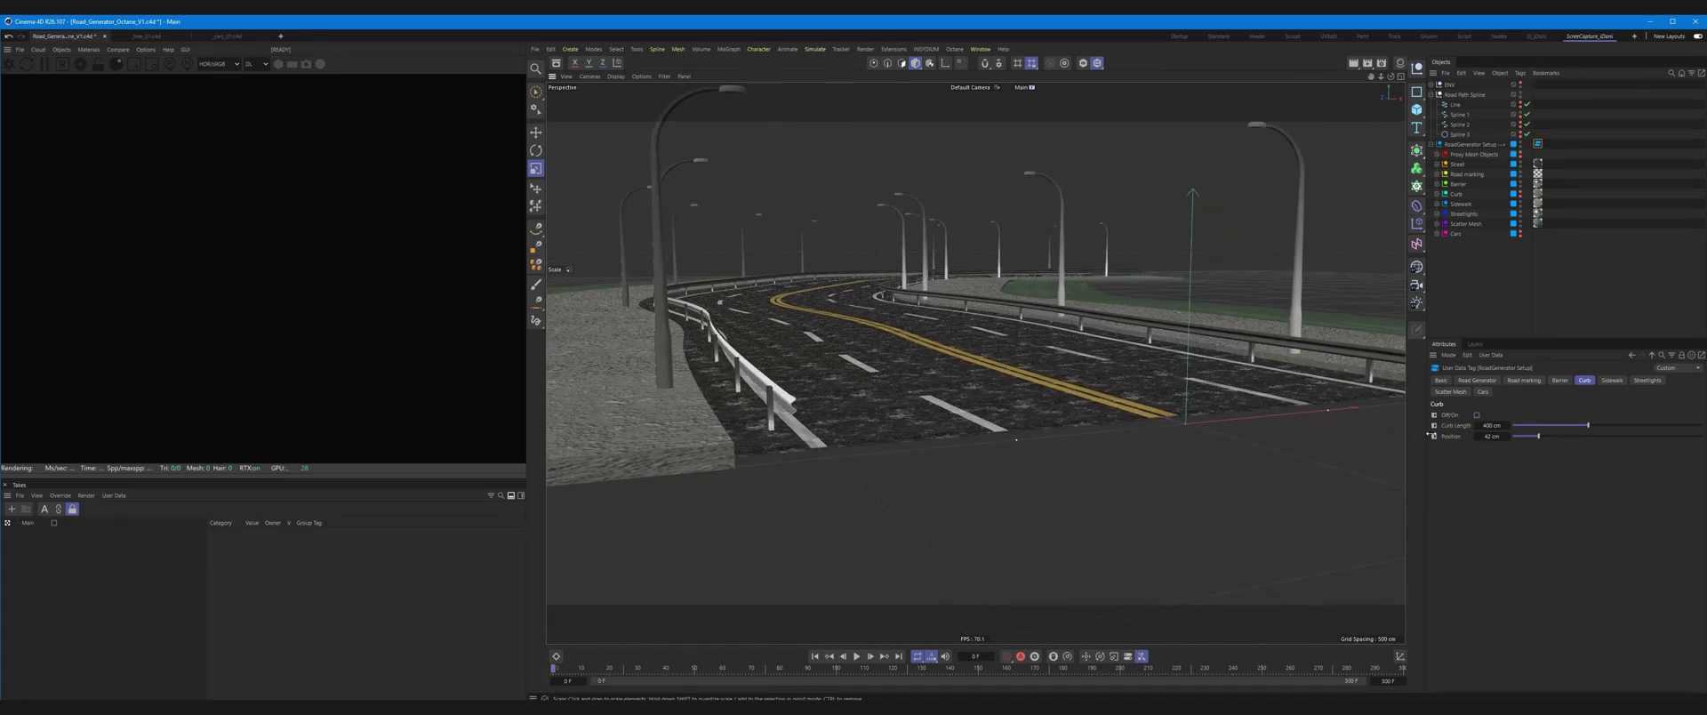
pyautogui.click(1477, 415)
pyautogui.moveTo(1049, 398)
pyautogui.keyDown('alt'); pyautogui.mouseDown()
pyautogui.moveTo(942, 376)
pyautogui.moveTo(665, 459)
pyautogui.mouseUp(); pyautogui.keyUp('alt')
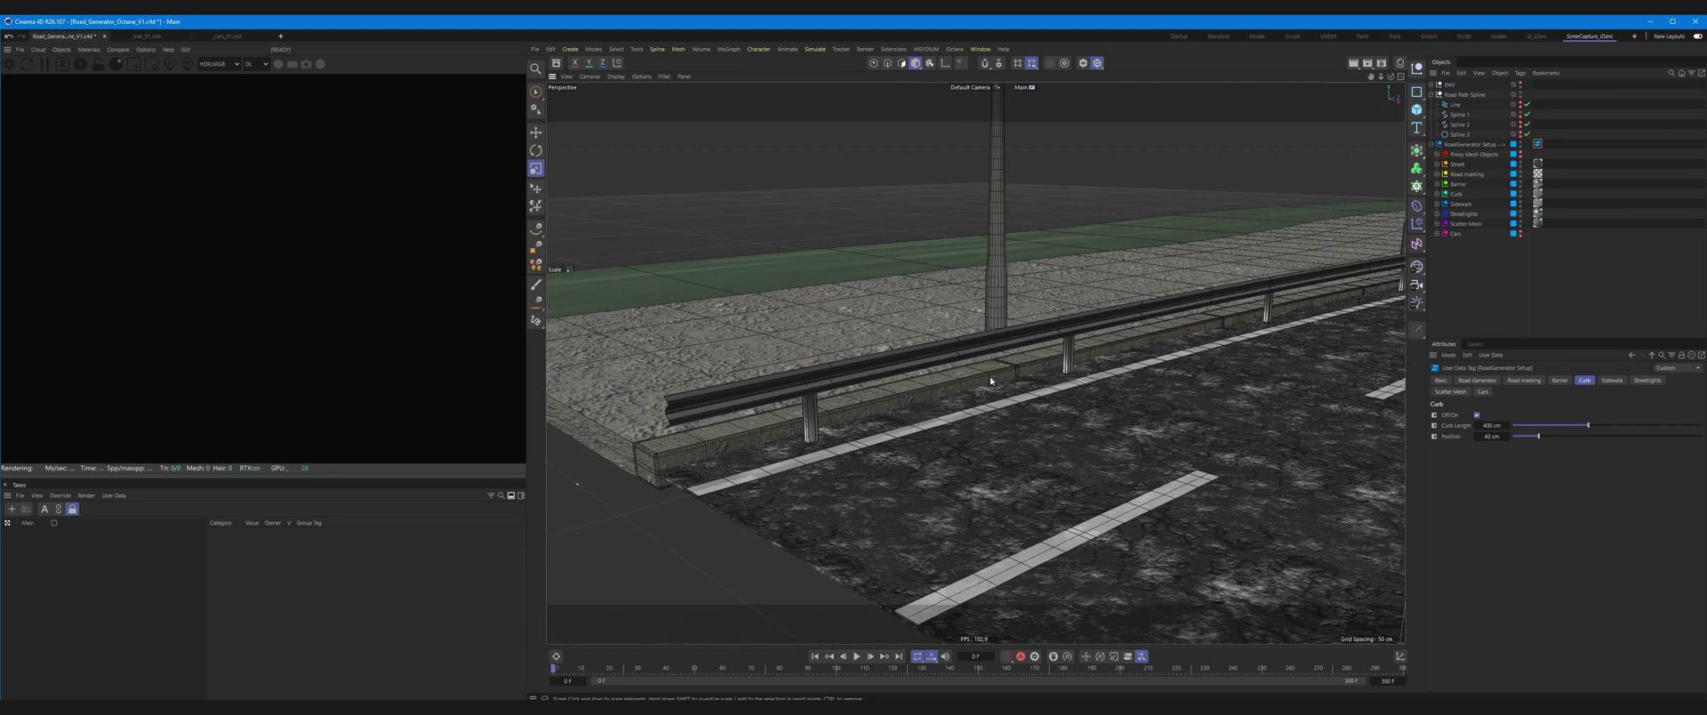
# Test curb lengths, settle on about 400 cm, and raise the curb position to 42 cm
pyautogui.moveTo(1591, 425); pyautogui.dragTo(1607, 425)
pyautogui.moveTo(1605, 426); pyautogui.dragTo(1567, 426)
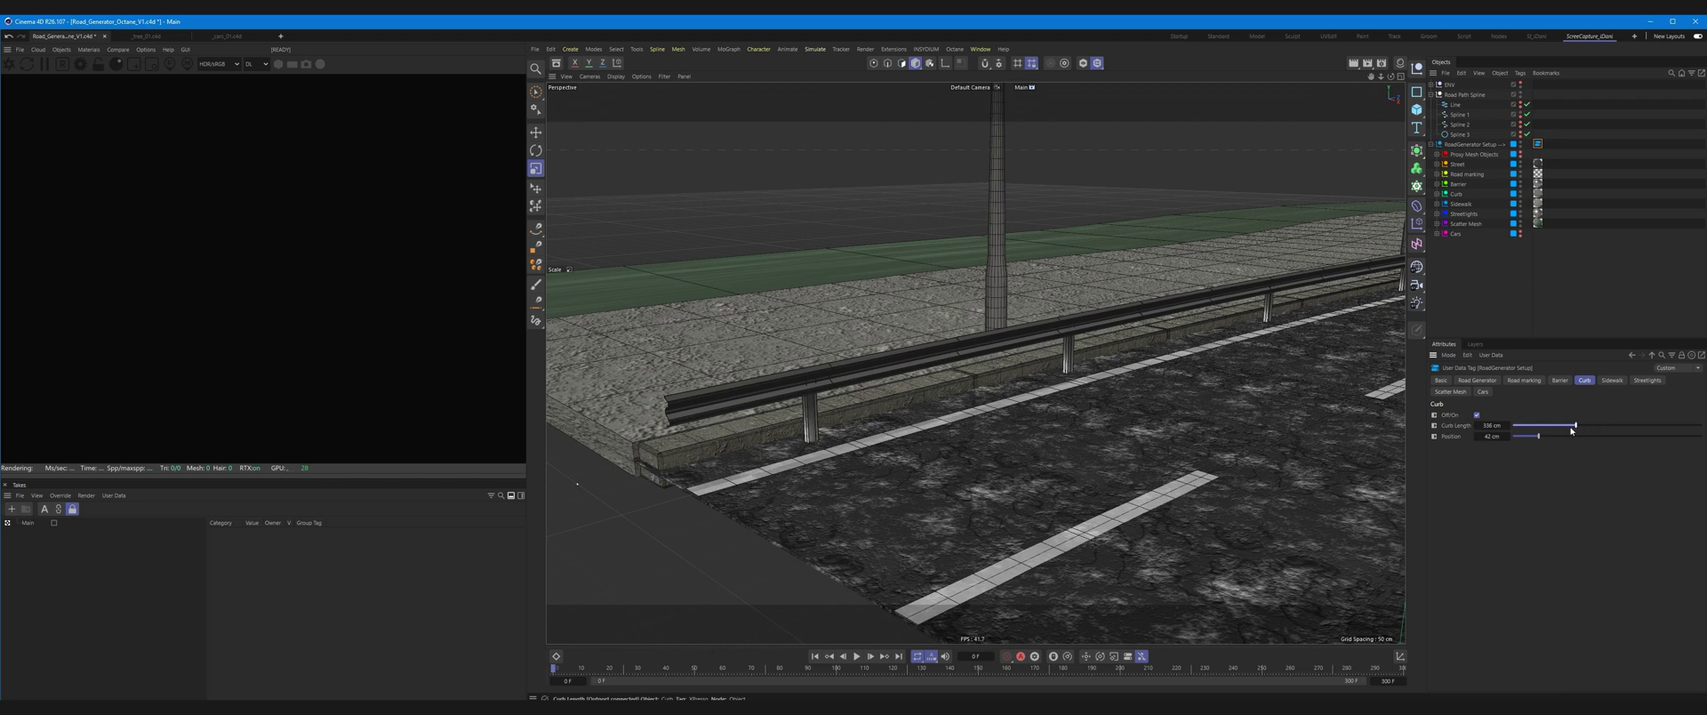
pyautogui.click(1588, 426)
pyautogui.moveTo(1539, 437)
pyautogui.mouseDown()
pyautogui.moveTo(1580, 436)
pyautogui.moveTo(1539, 437)
pyautogui.mouseUp()
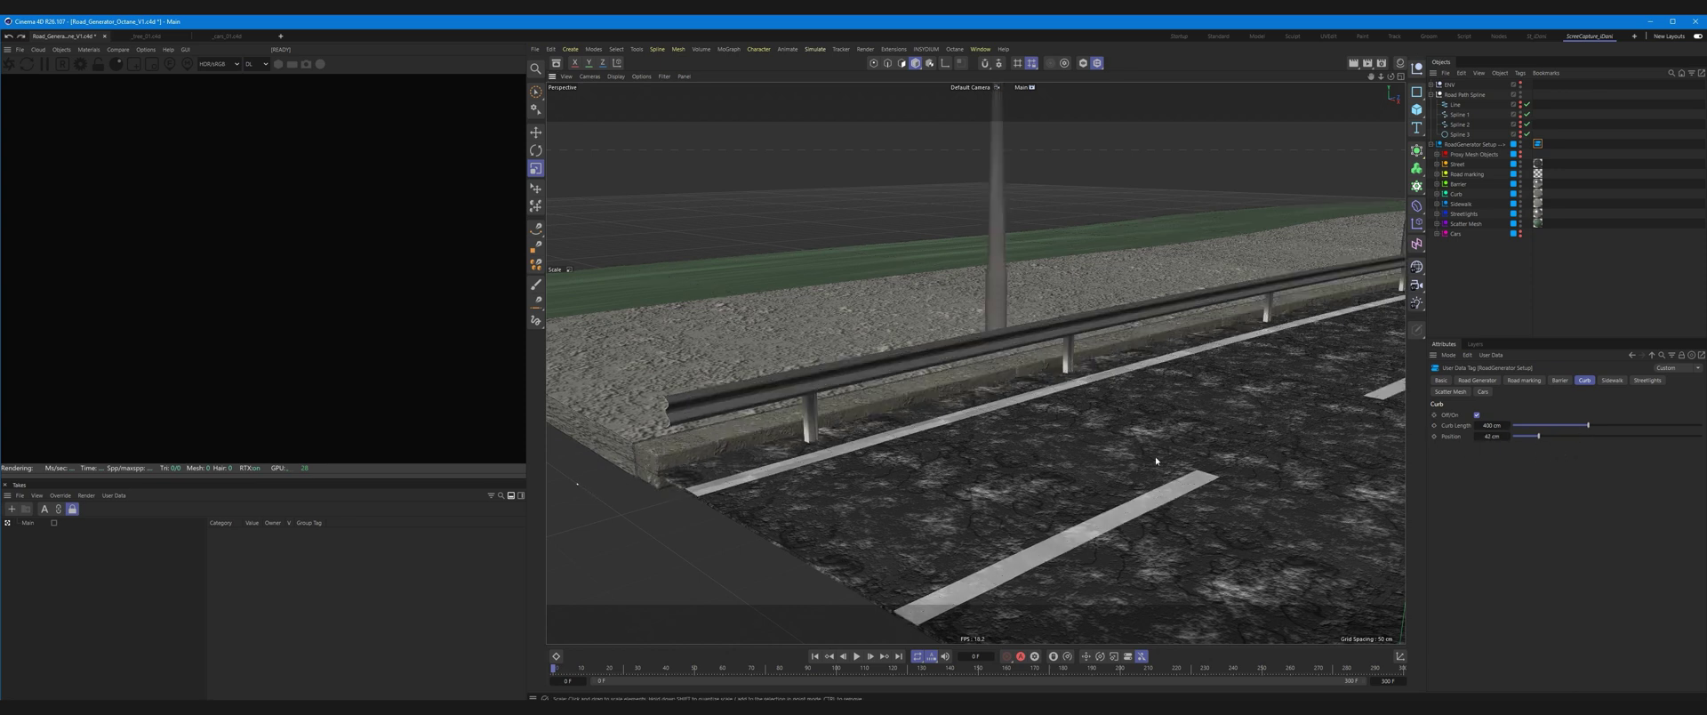
pyautogui.scroll(-4, 1012, 486)
pyautogui.scroll(-4, 1012, 486)
pyautogui.scroll(-2, 1012, 485)
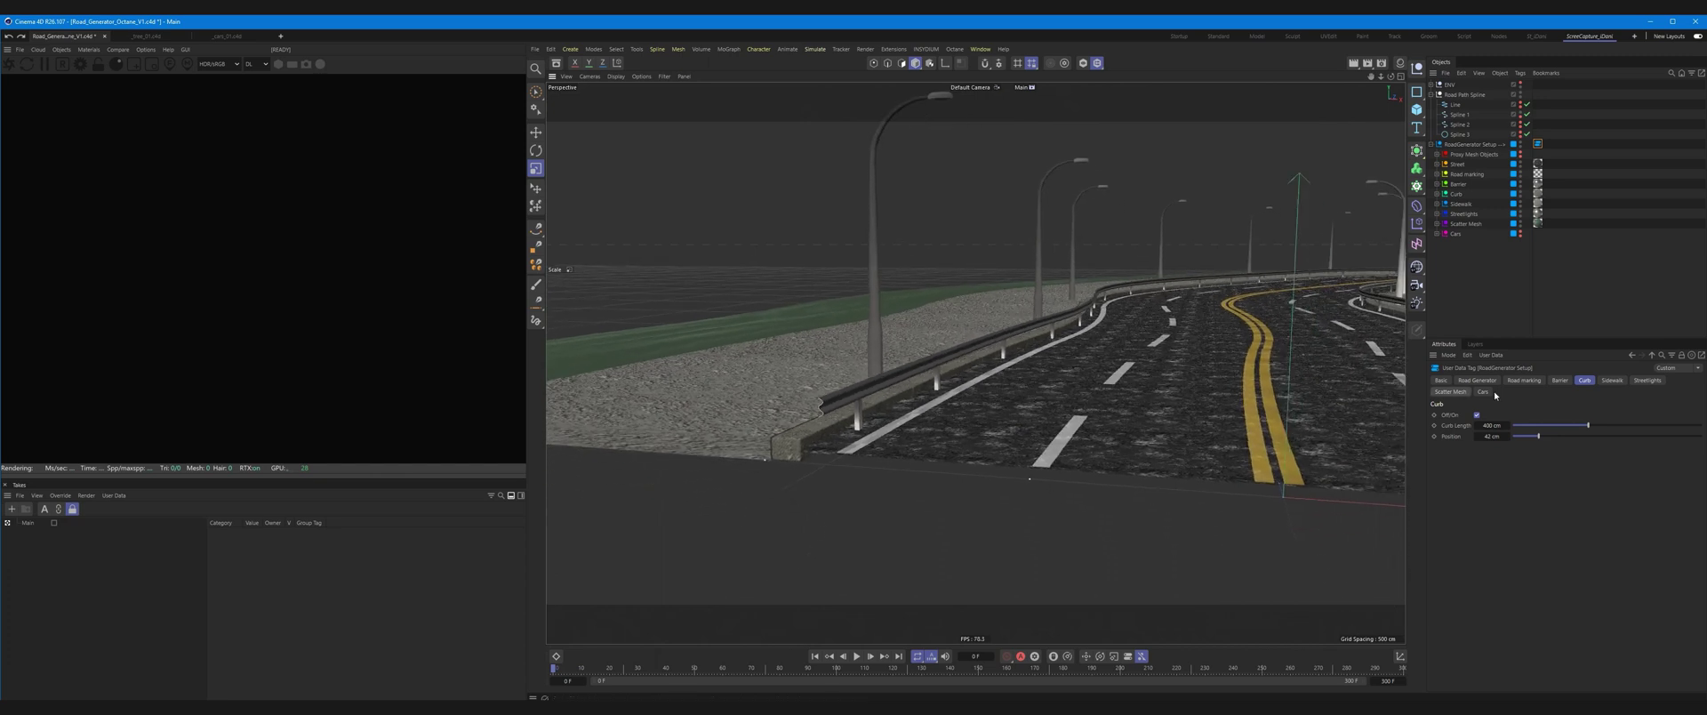
pyautogui.click(1610, 381)
pyautogui.moveTo(1040, 436)
pyautogui.keyDown('alt'); pyautogui.mouseDown(button='middle')
pyautogui.moveTo(1145, 434)
pyautogui.moveTo(1036, 442)
pyautogui.mouseUp(button='middle'); pyautogui.keyUp('alt')
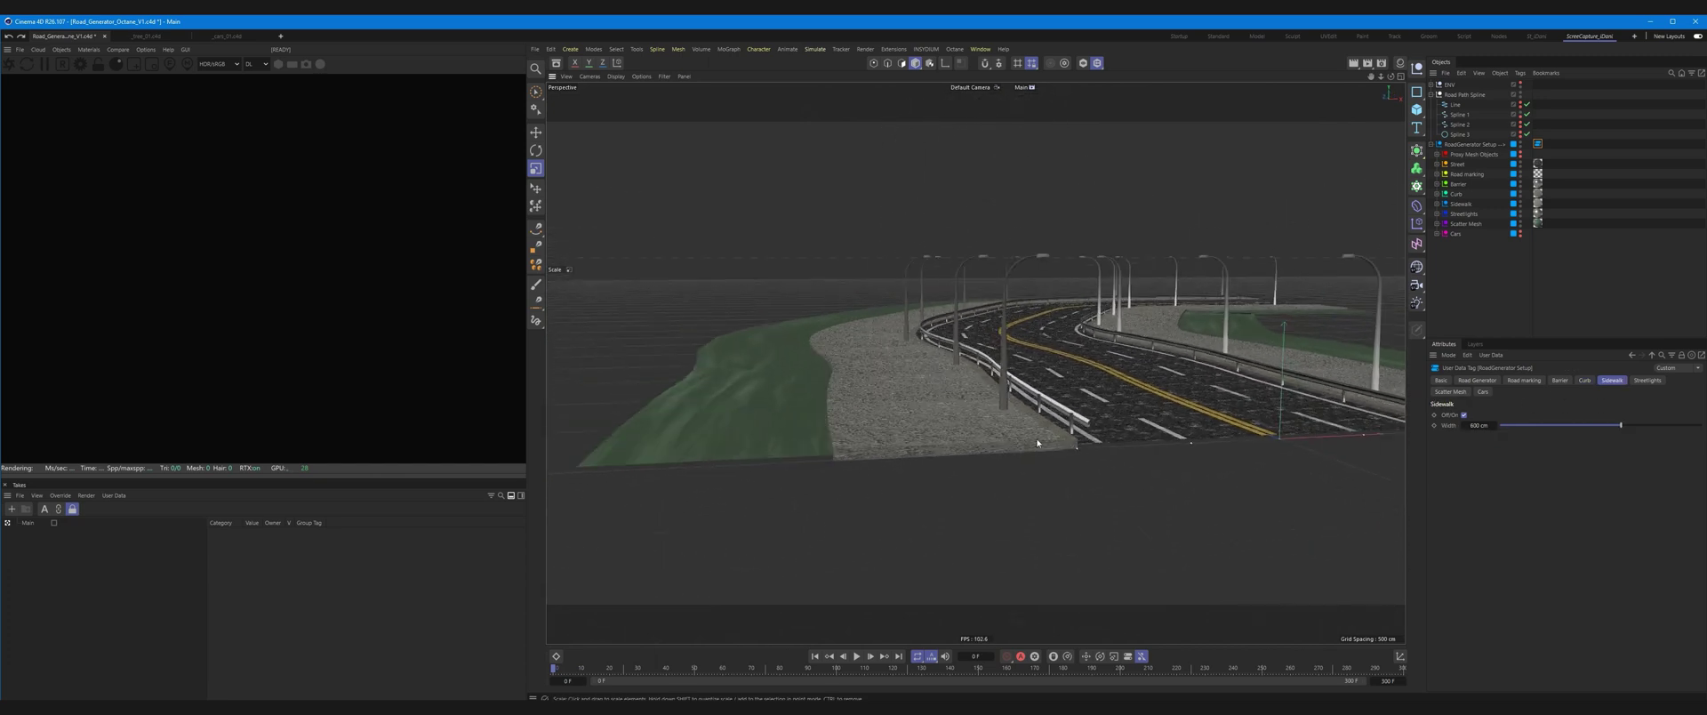
# Narrow the sidewalk and toggle it off and back on
pyautogui.moveTo(1620, 425); pyautogui.dragTo(1621, 426)
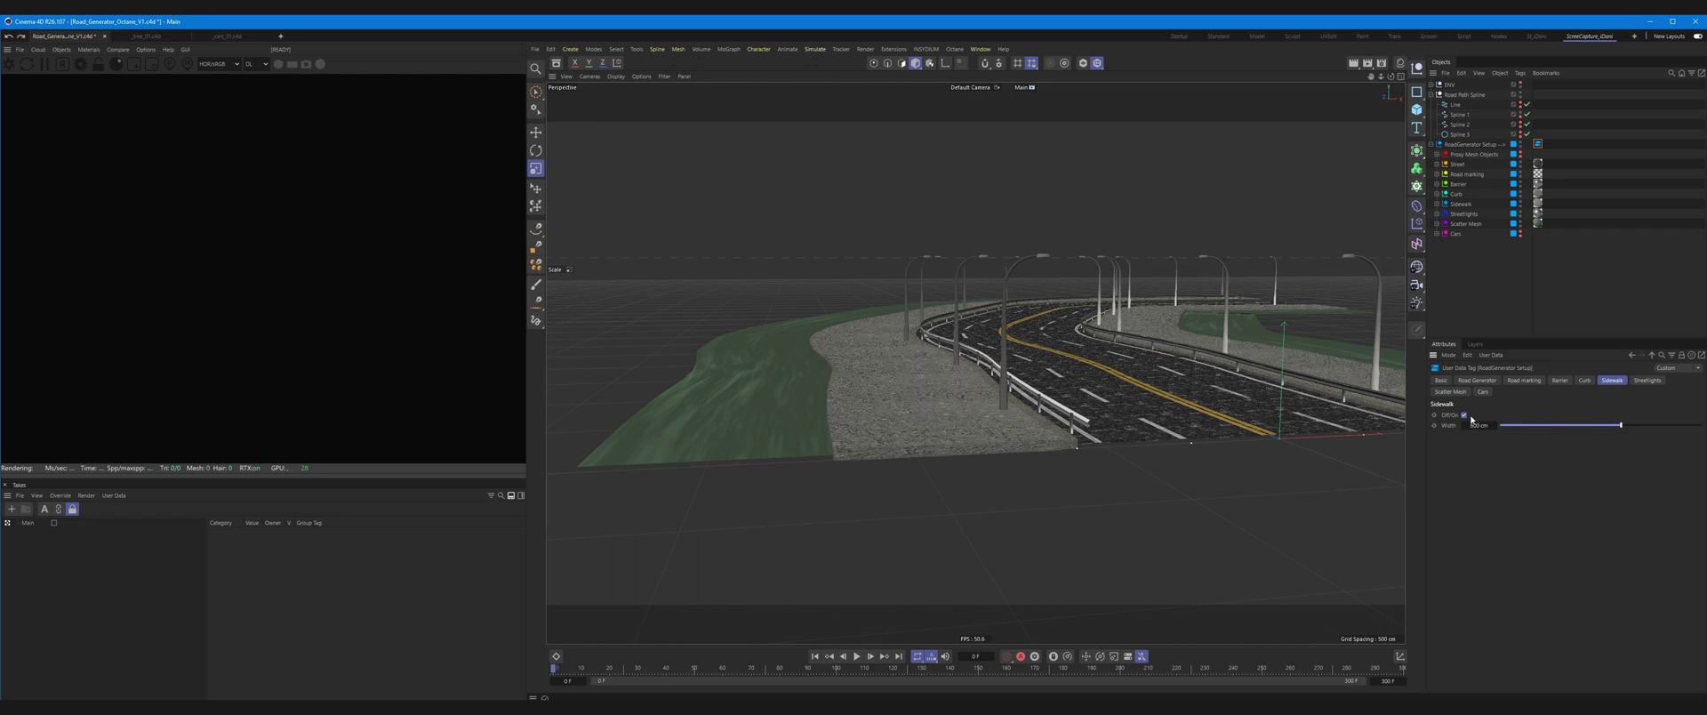
pyautogui.click(1464, 415)
pyautogui.click(1465, 415)
# Bring up the streetlight settings and inspect StreetLight OBJ's parts in Proxy Mesh Objects
pyautogui.click(1647, 379)
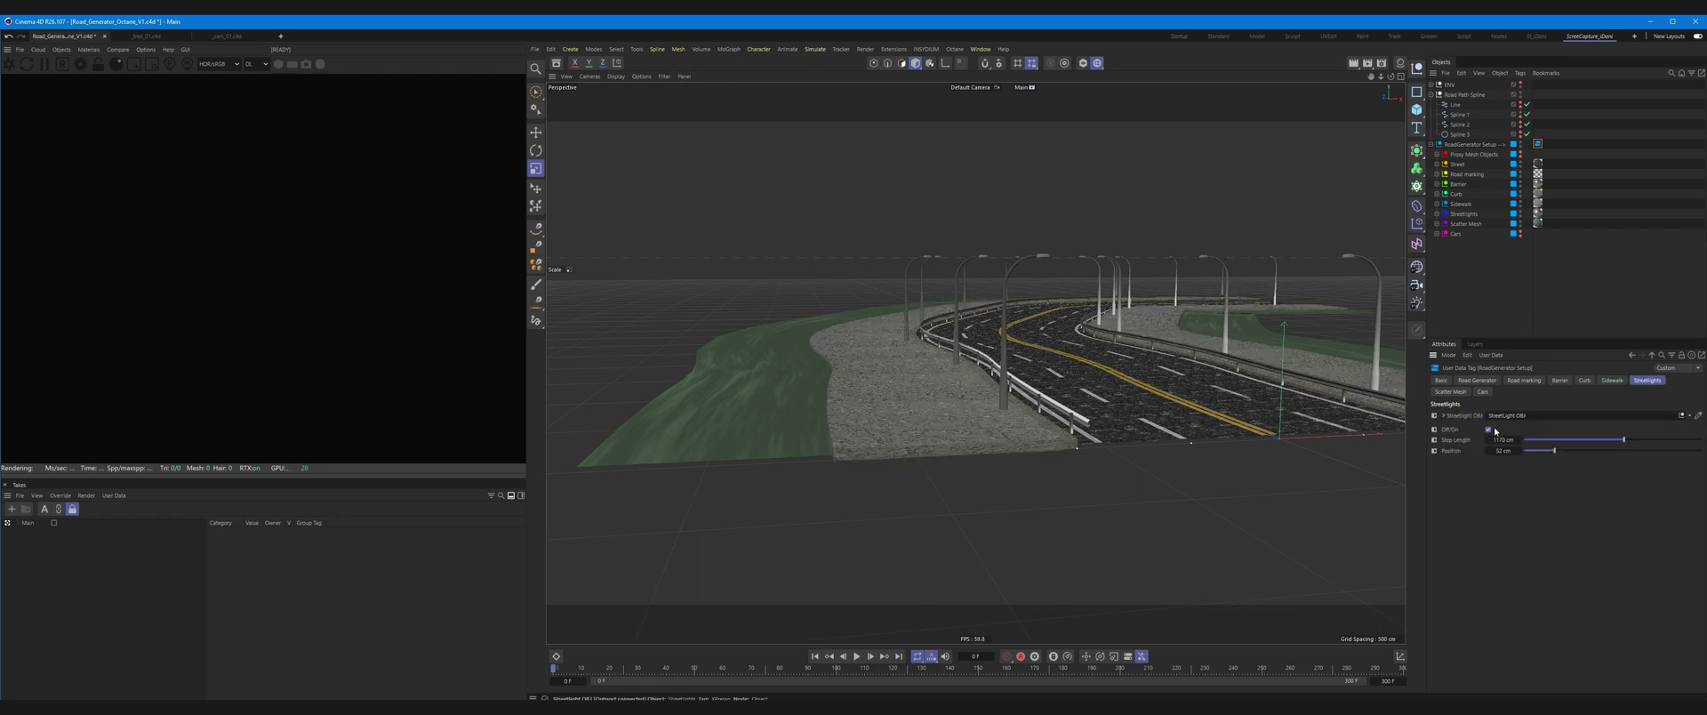
pyautogui.click(1436, 153)
pyautogui.click(1442, 164)
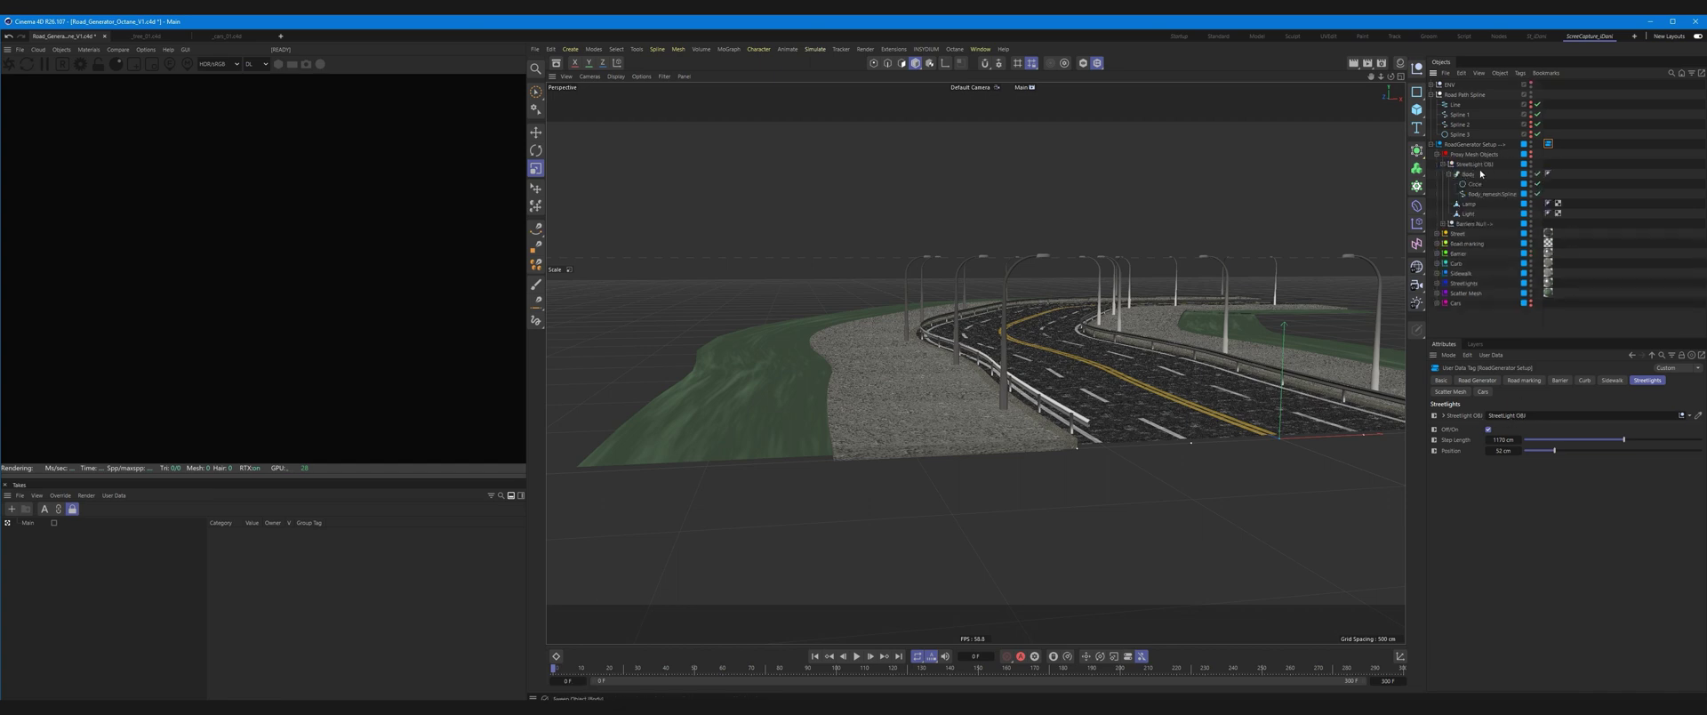
pyautogui.click(1449, 174)
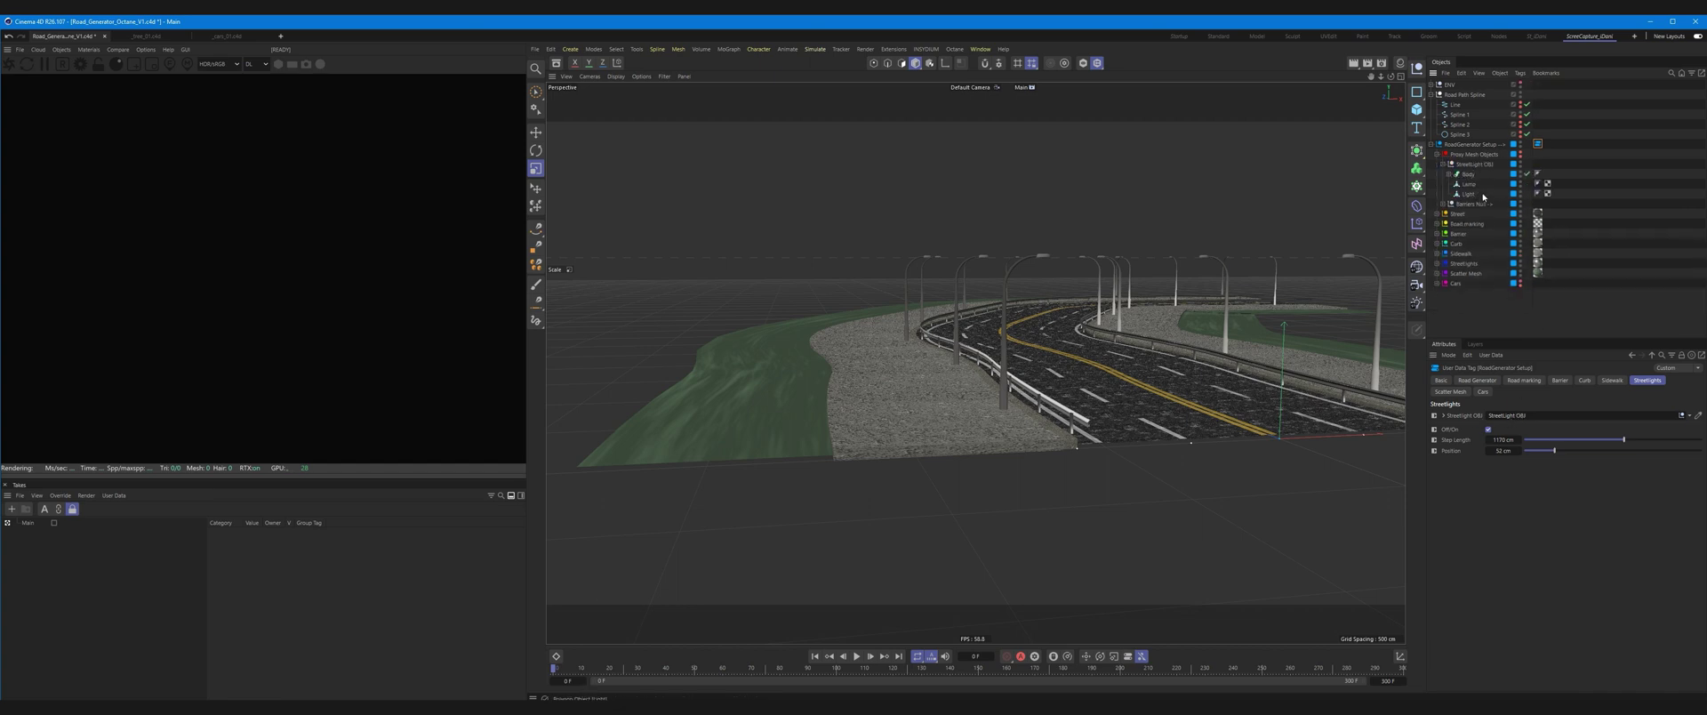
pyautogui.click(1442, 165)
pyautogui.click(1437, 154)
# Test streetlight spacing and position, undoing both to keep the 1150 cm step length
pyautogui.click(1489, 430)
pyautogui.click(1488, 430)
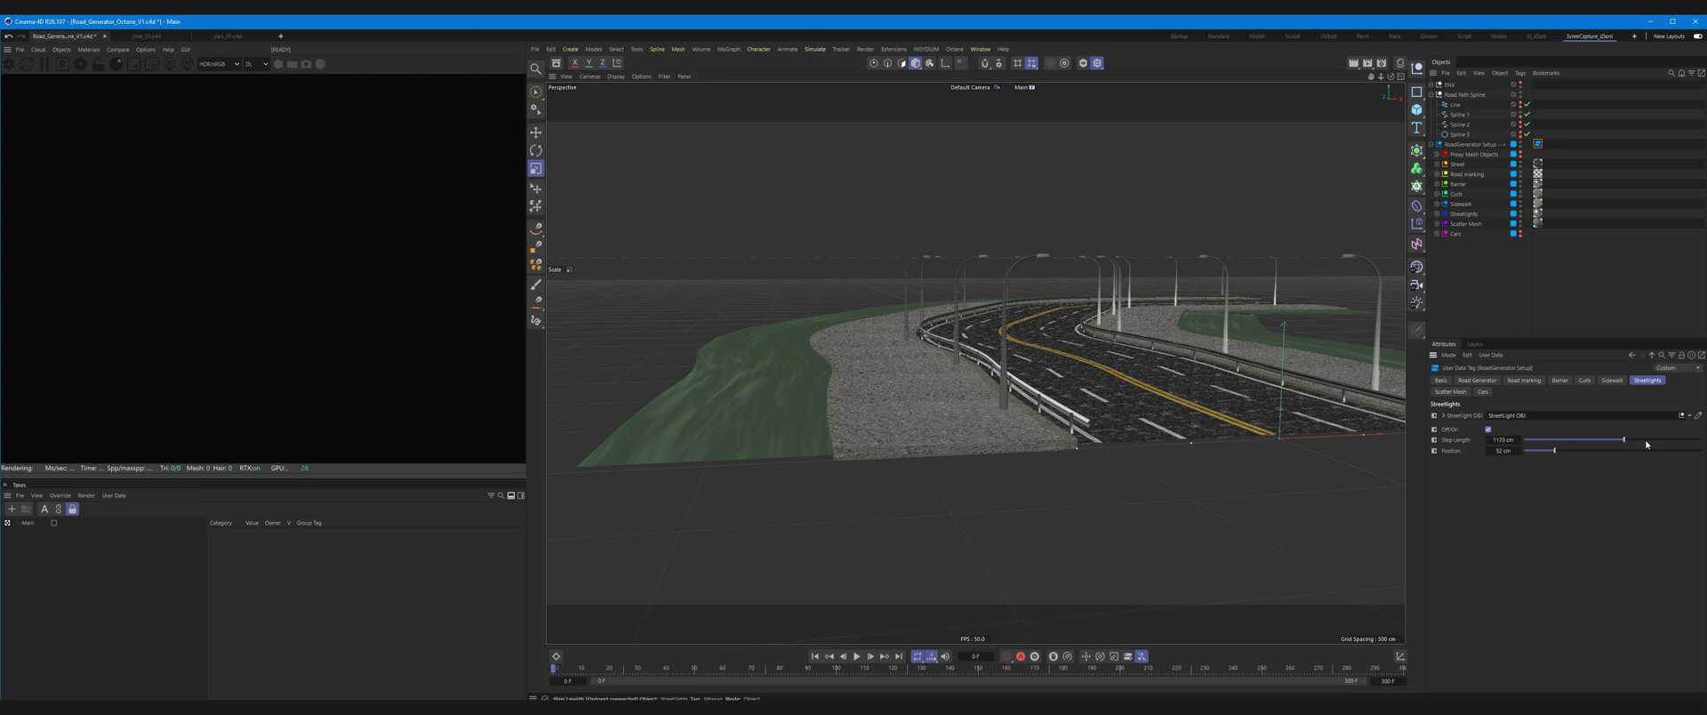
pyautogui.moveTo(1626, 442)
pyautogui.mouseDown()
pyautogui.moveTo(1675, 436)
pyautogui.moveTo(1575, 450)
pyautogui.mouseUp()
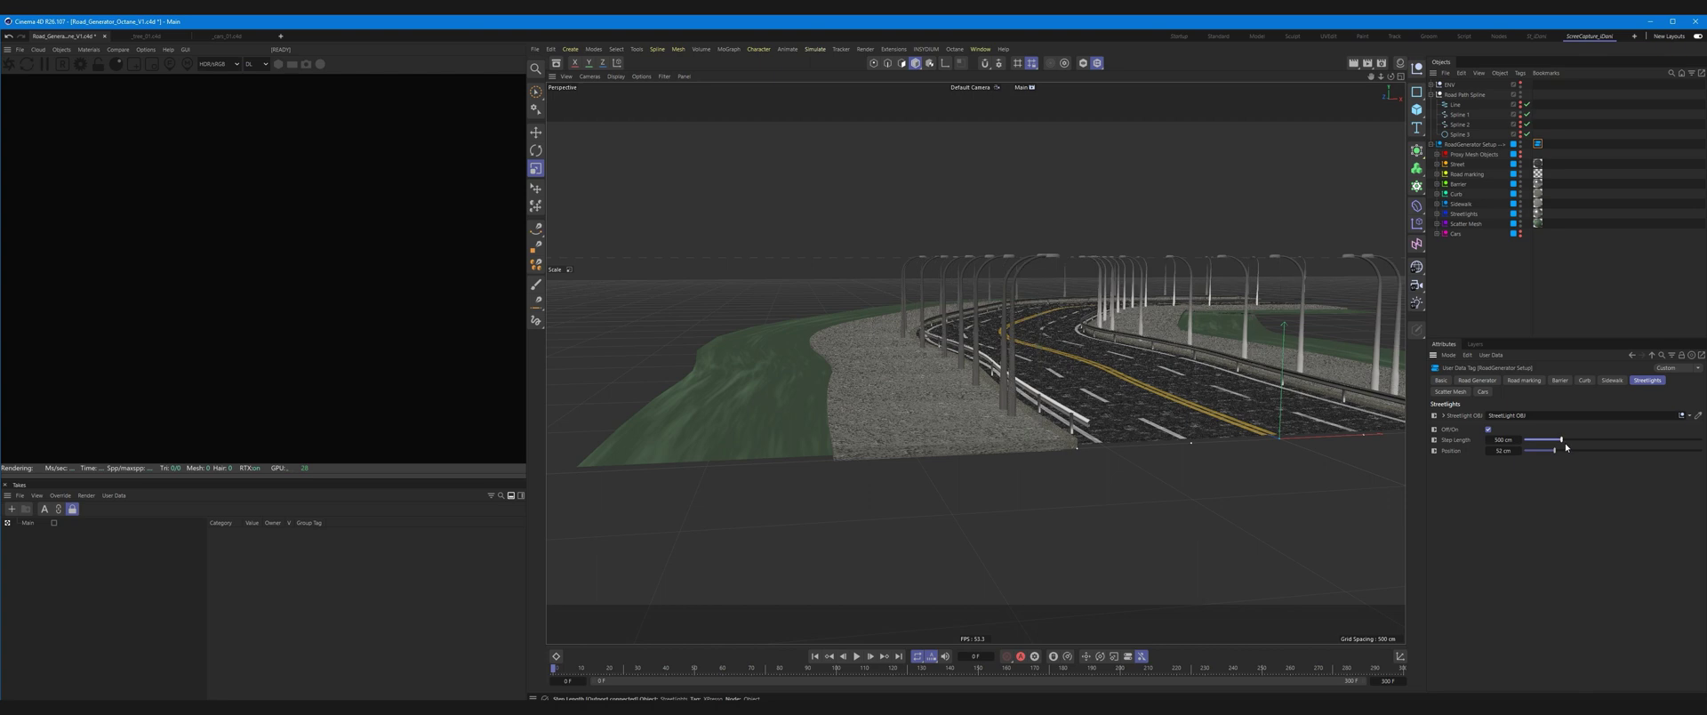
pyautogui.hotkey('ctrl', 'z')
pyautogui.moveTo(1559, 451); pyautogui.dragTo(1647, 436)
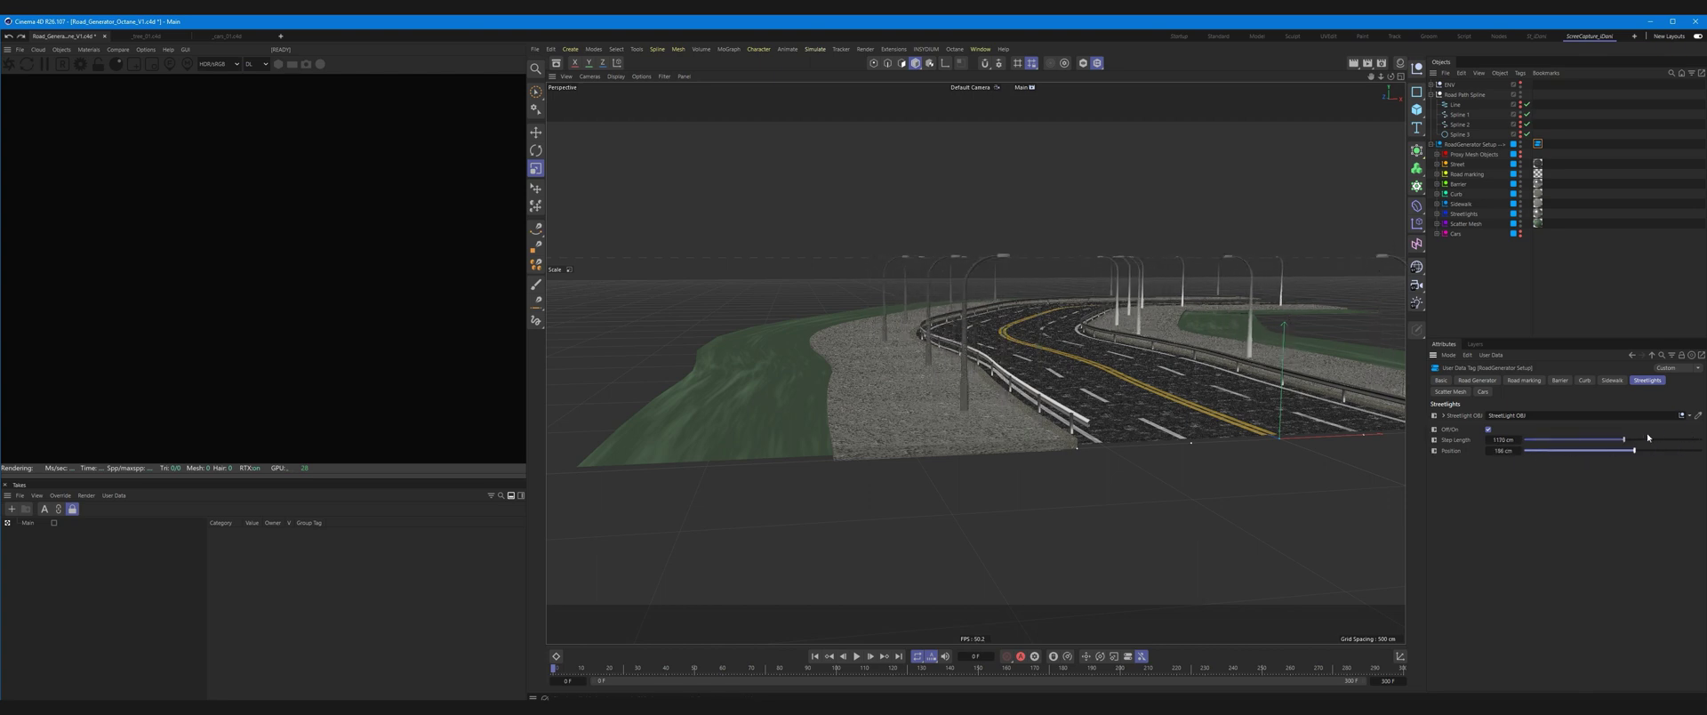
pyautogui.hotkey('ctrl', 'z')
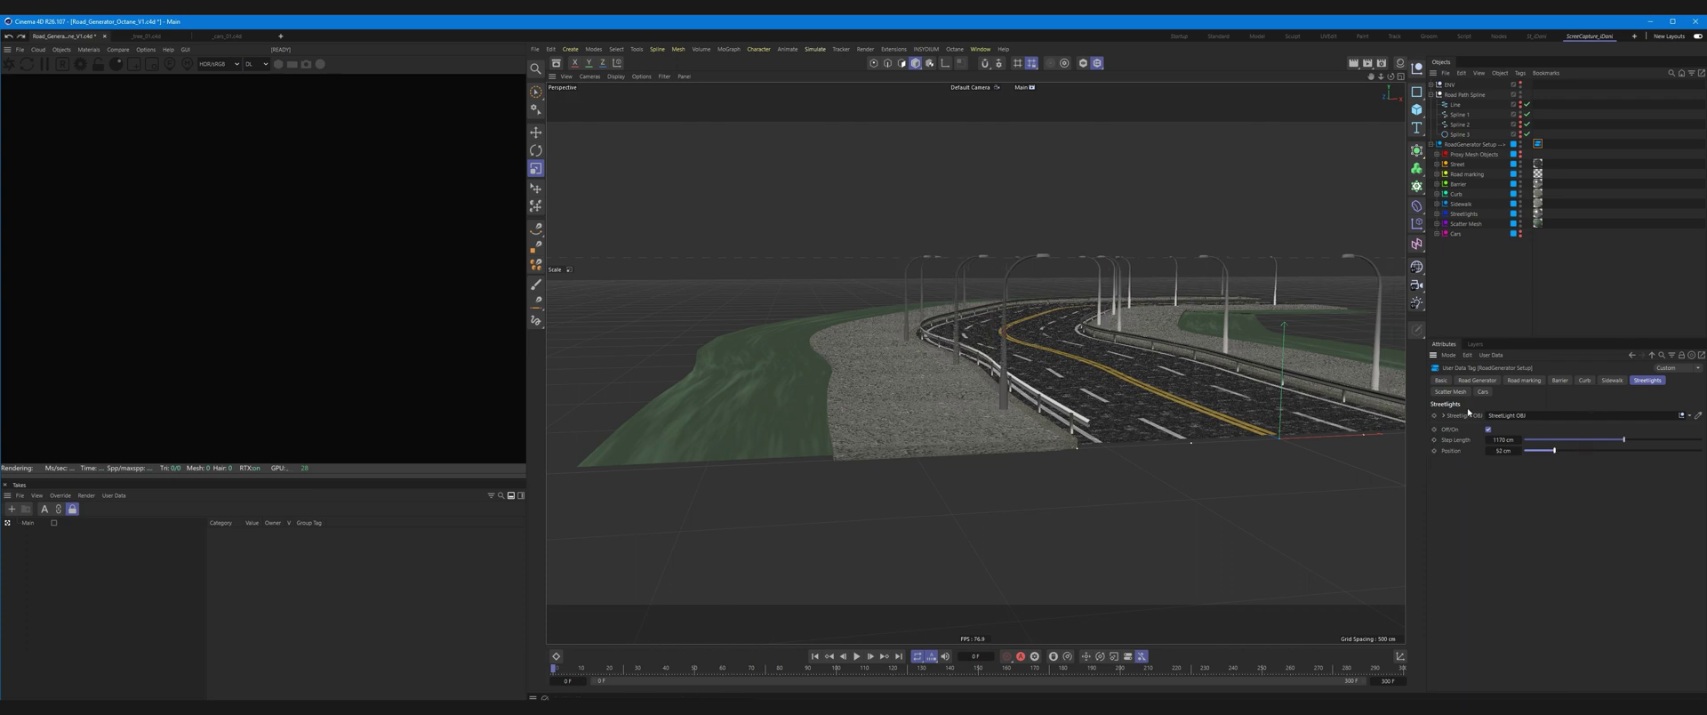
pyautogui.click(1440, 392)
pyautogui.moveTo(1139, 397)
pyautogui.keyDown('alt'); pyautogui.mouseDown()
pyautogui.moveTo(1010, 435)
pyautogui.moveTo(981, 404)
pyautogui.mouseUp(); pyautogui.keyUp('alt')
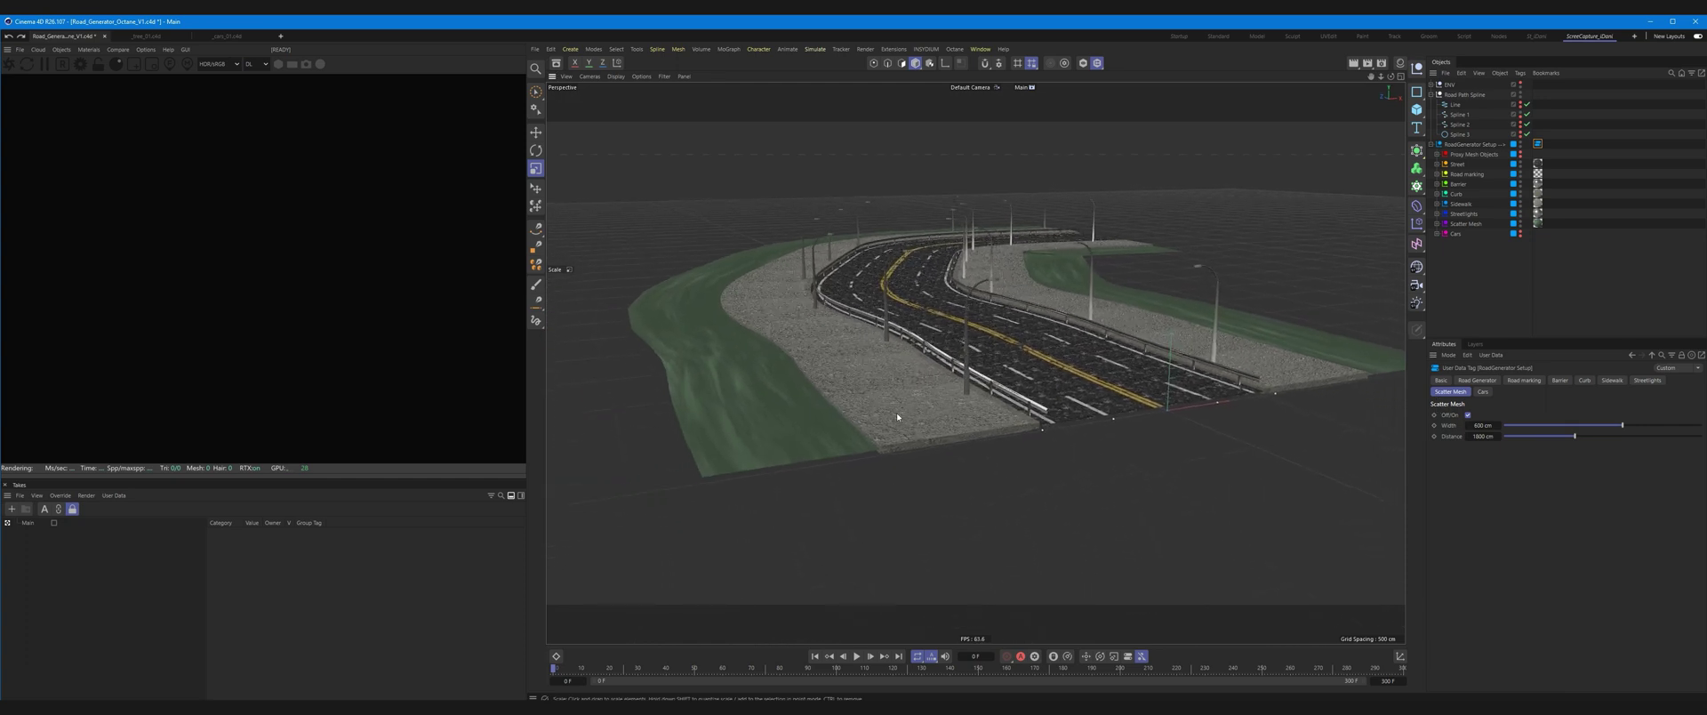
pyautogui.click(1468, 414)
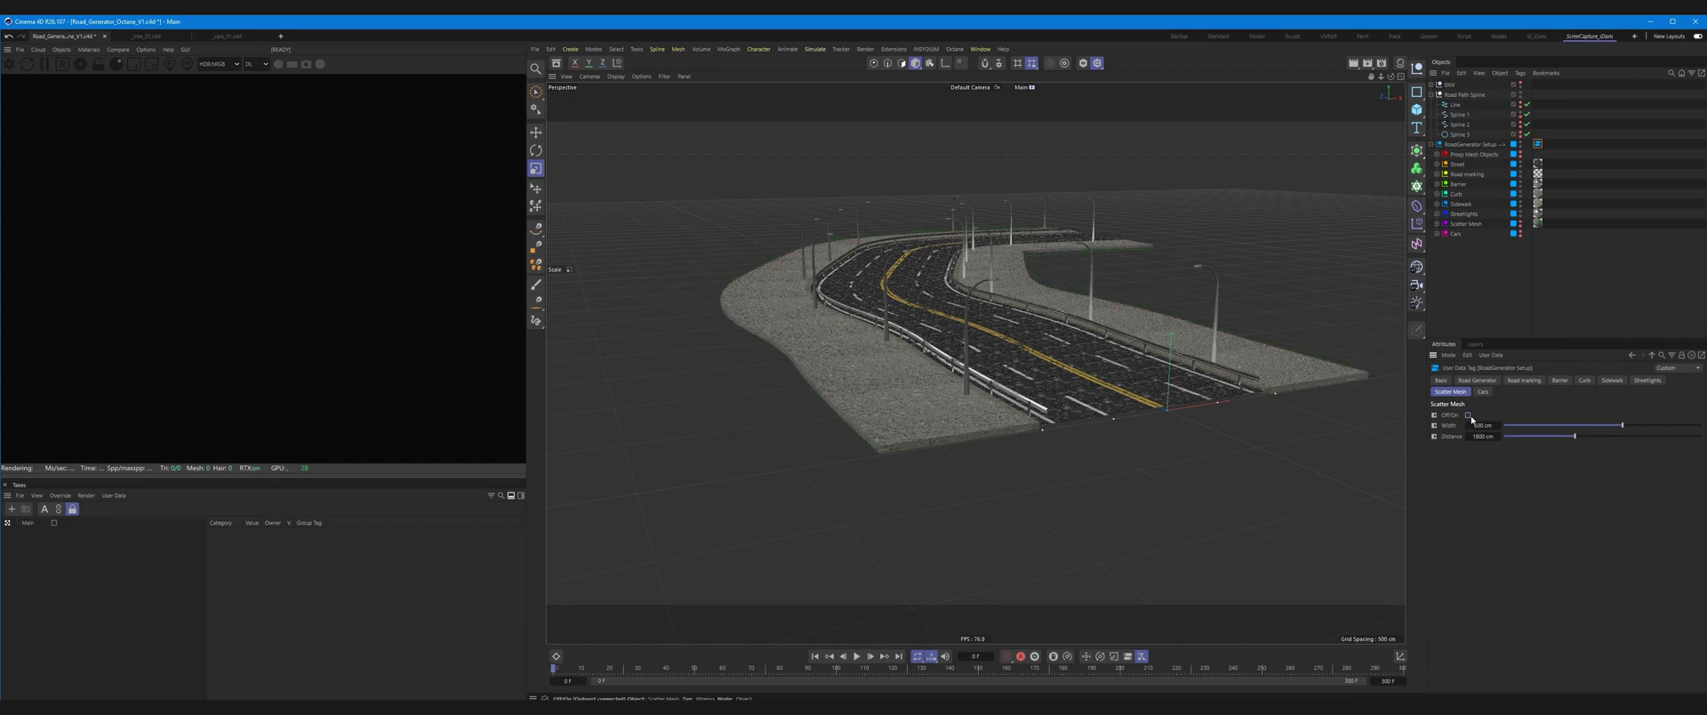
pyautogui.click(1468, 415)
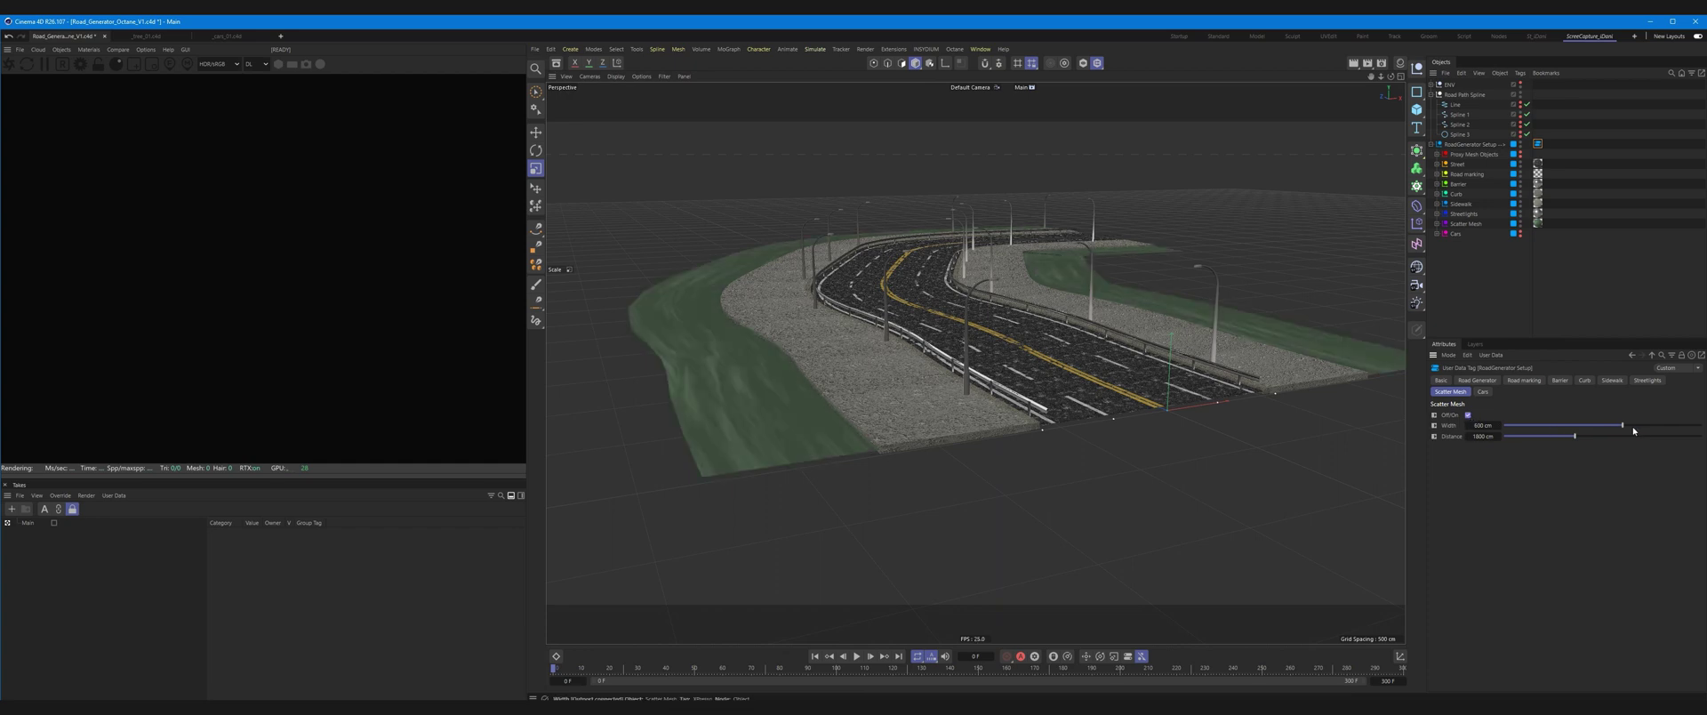
pyautogui.moveTo(1622, 427); pyautogui.dragTo(1598, 426)
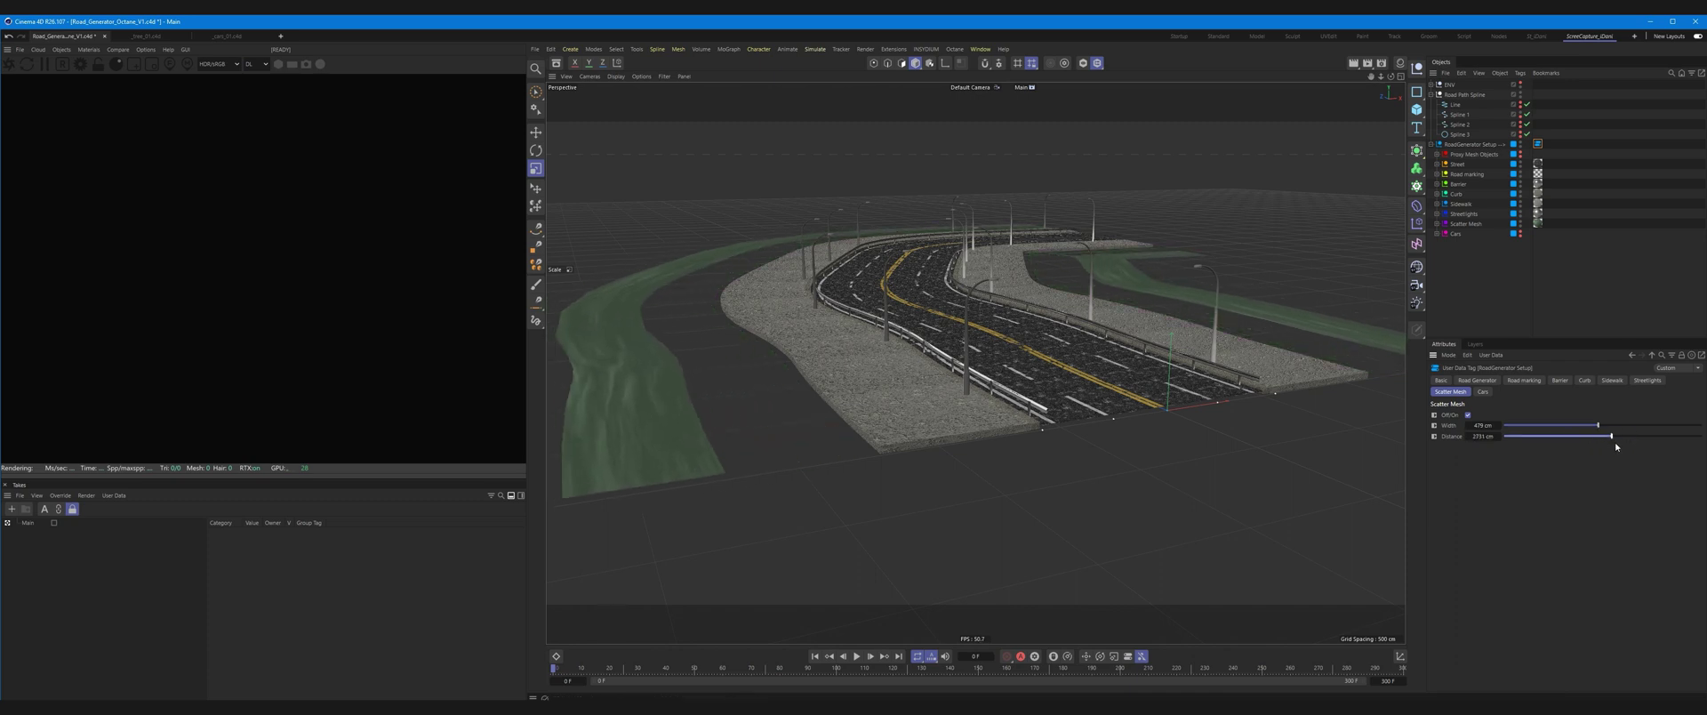
pyautogui.hotkey('ctrl', 'z')
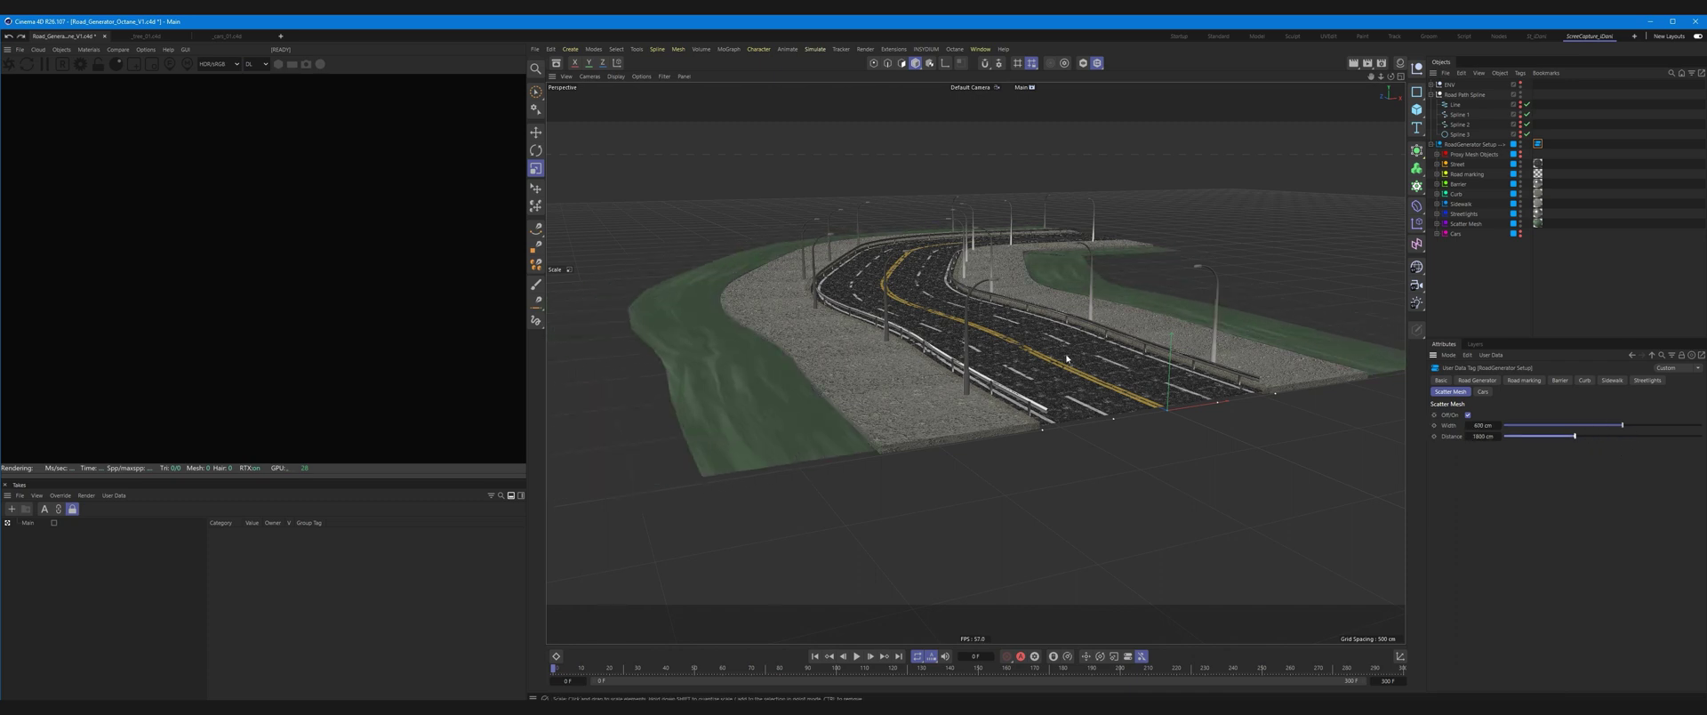
pyautogui.click(1463, 270)
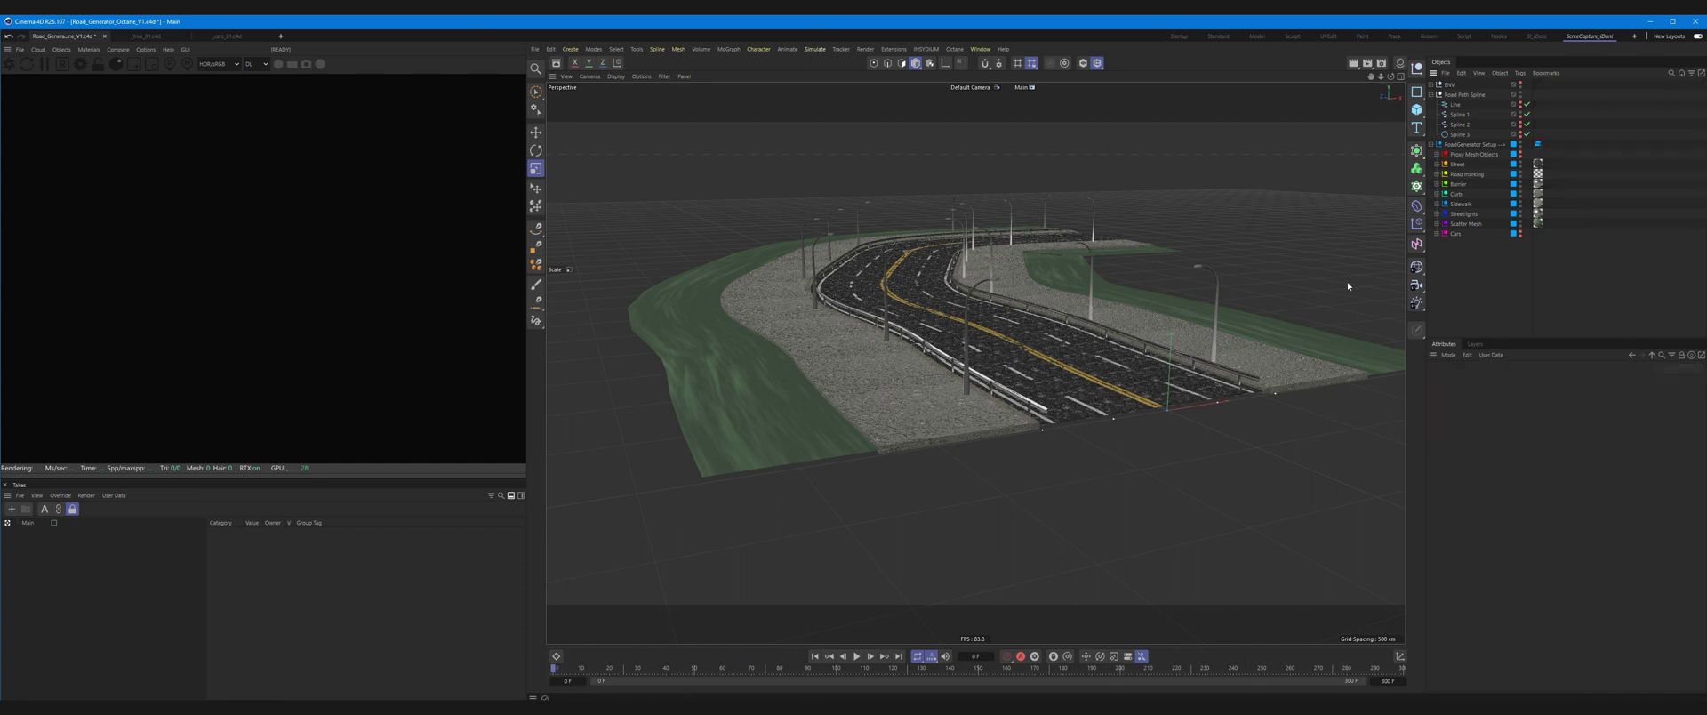
# Paste the Alder-Tree from _tree_01.c4d into the Road_Generator scene
pyautogui.click(147, 36)
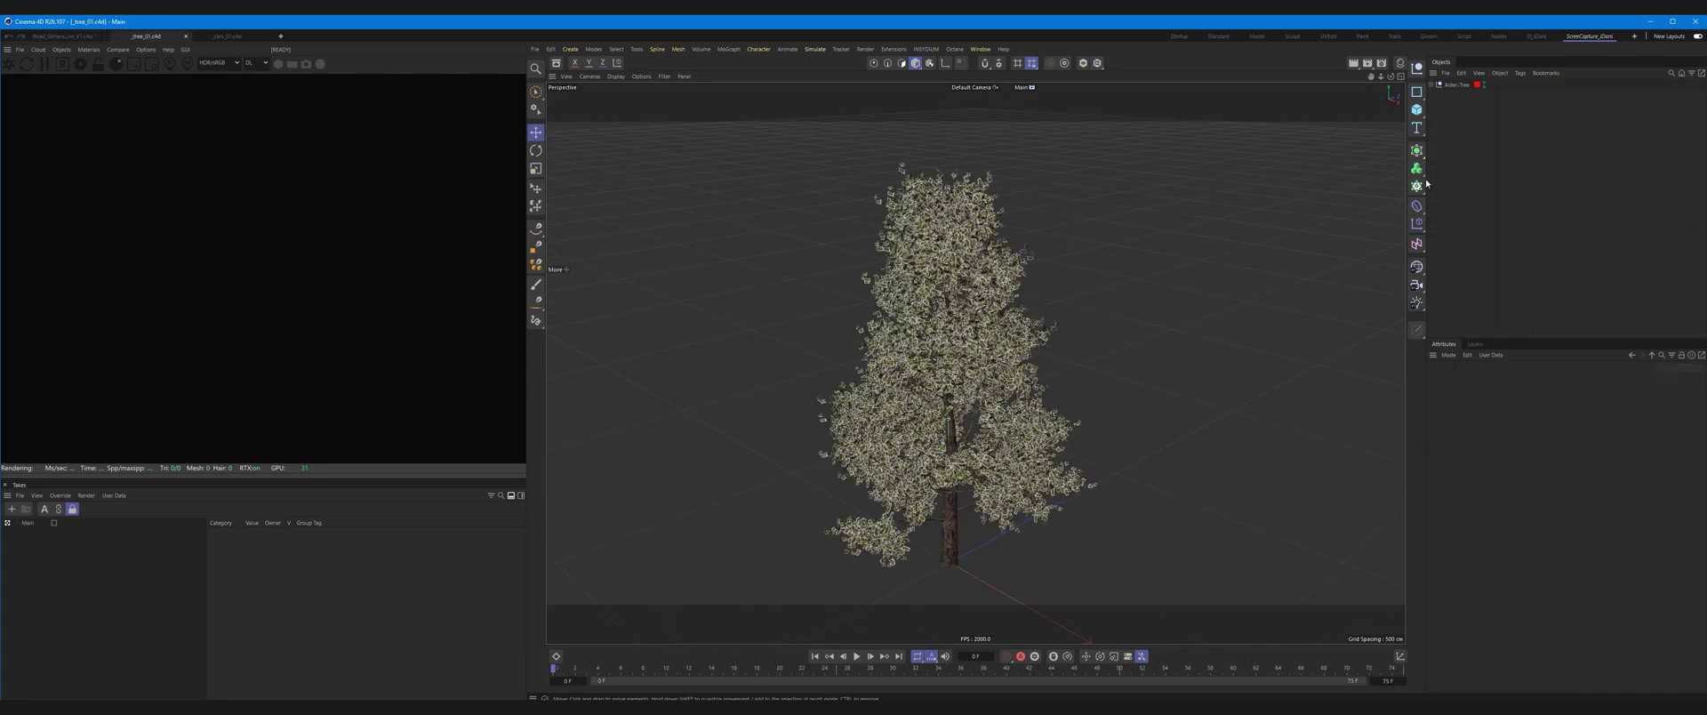
pyautogui.click(1456, 86)
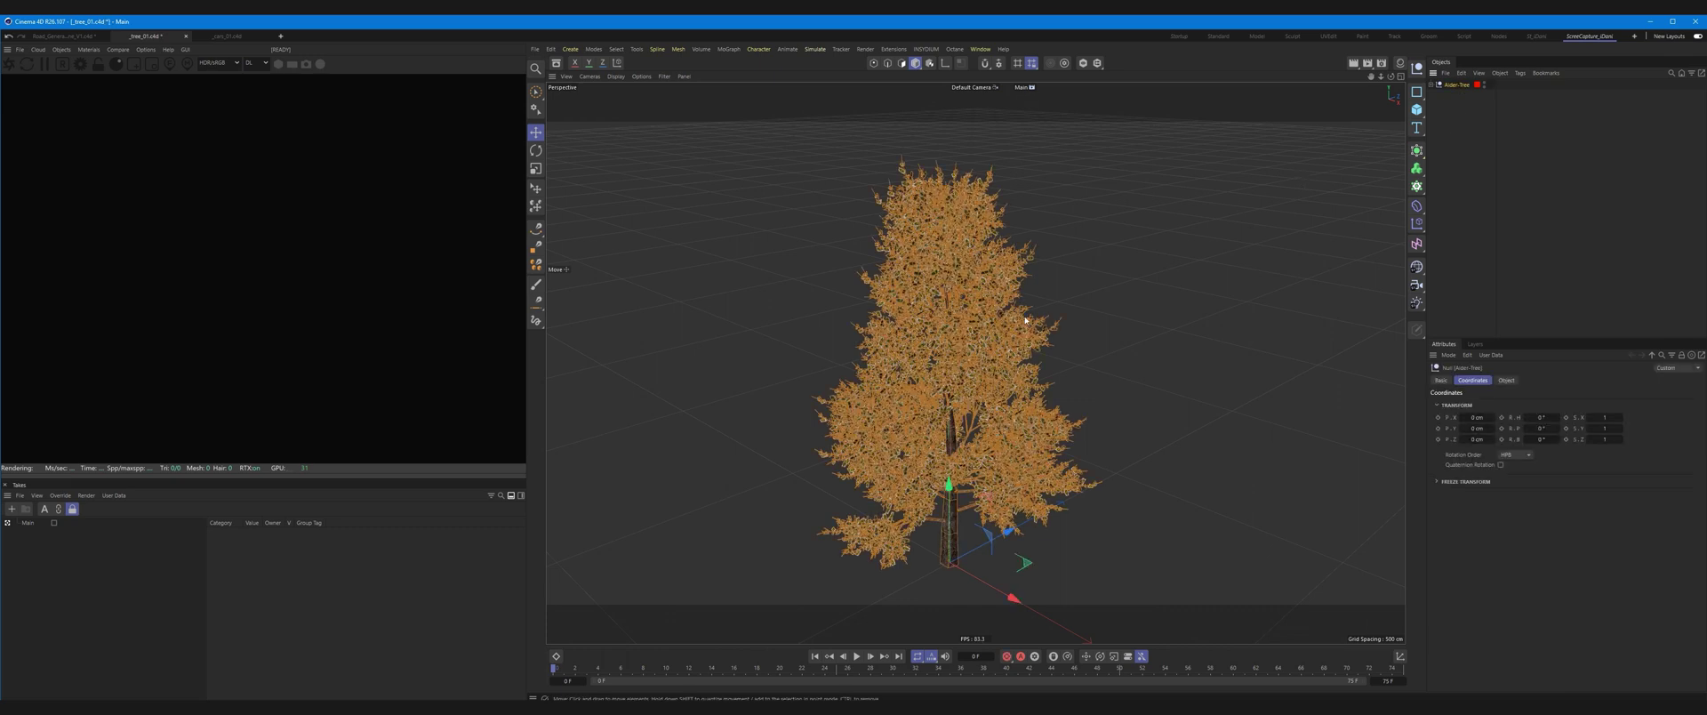
pyautogui.click(63, 35)
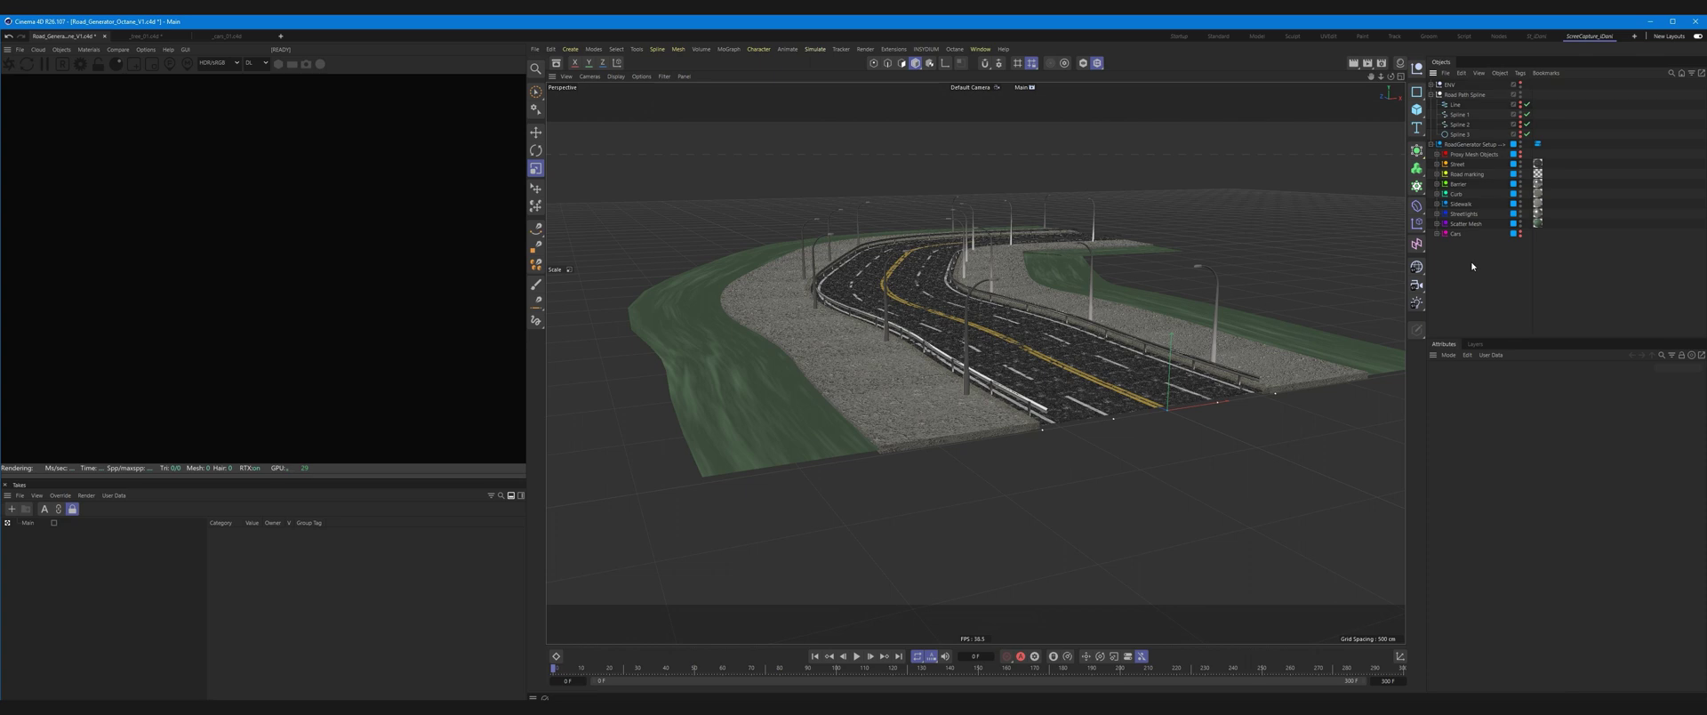
pyautogui.hotkey('ctrl', 'v')
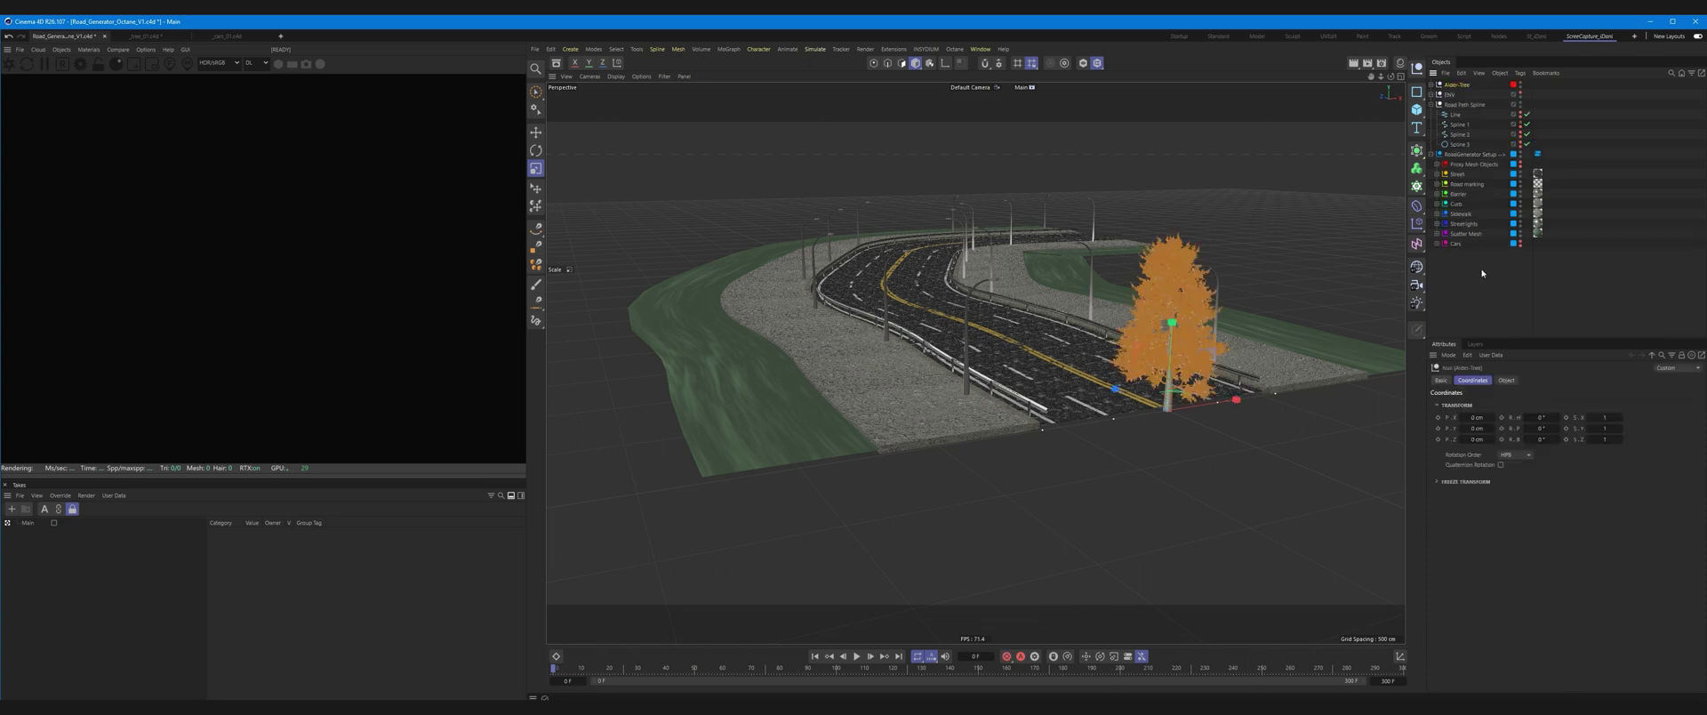
pyautogui.click(1475, 273)
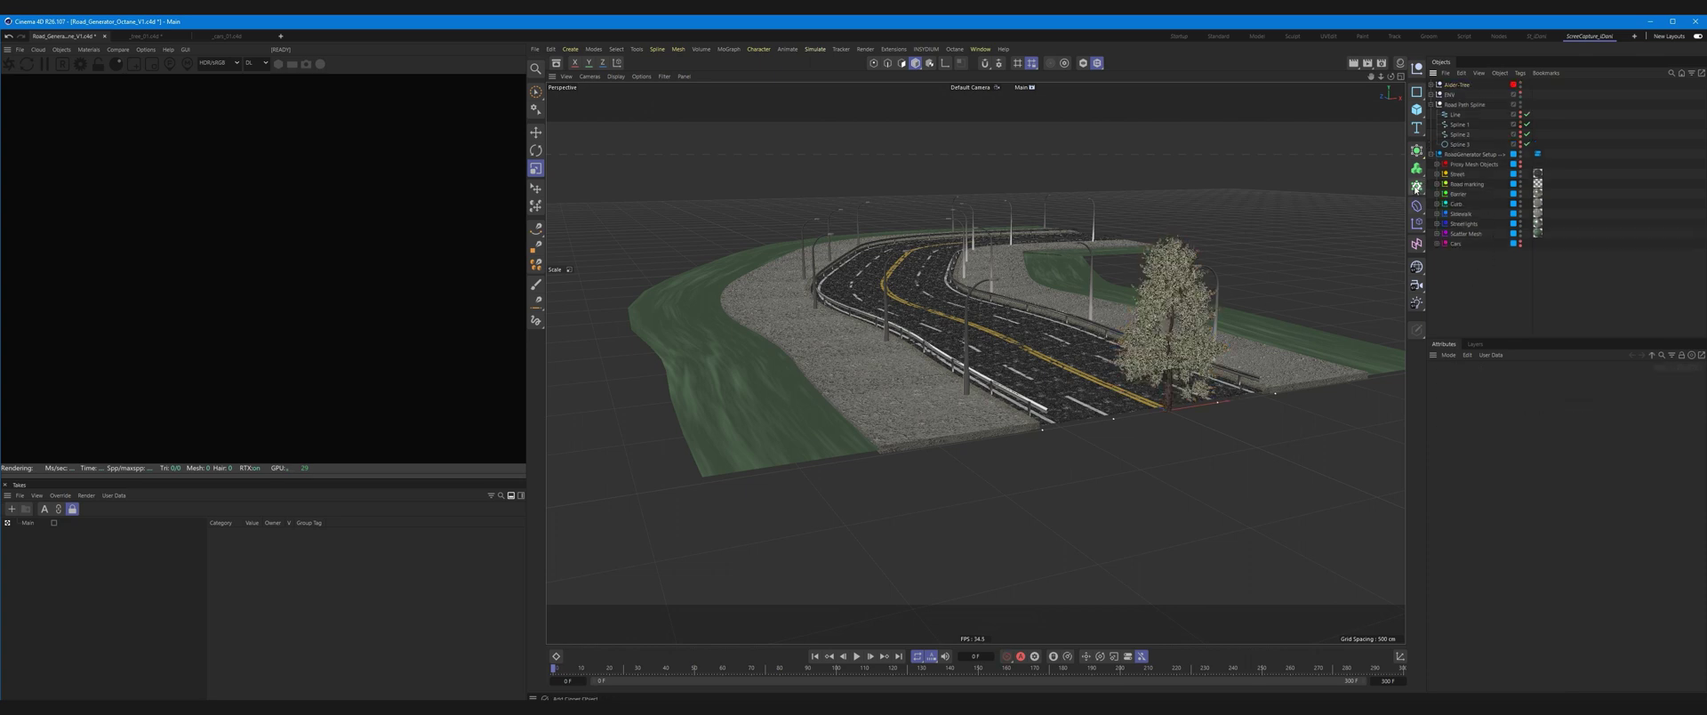
# Add a Cloner and set its Mode to Object
pyautogui.click(1416, 186)
pyautogui.click(1449, 197)
pyautogui.click(1506, 380)
pyautogui.click(1515, 405)
pyautogui.click(1522, 416)
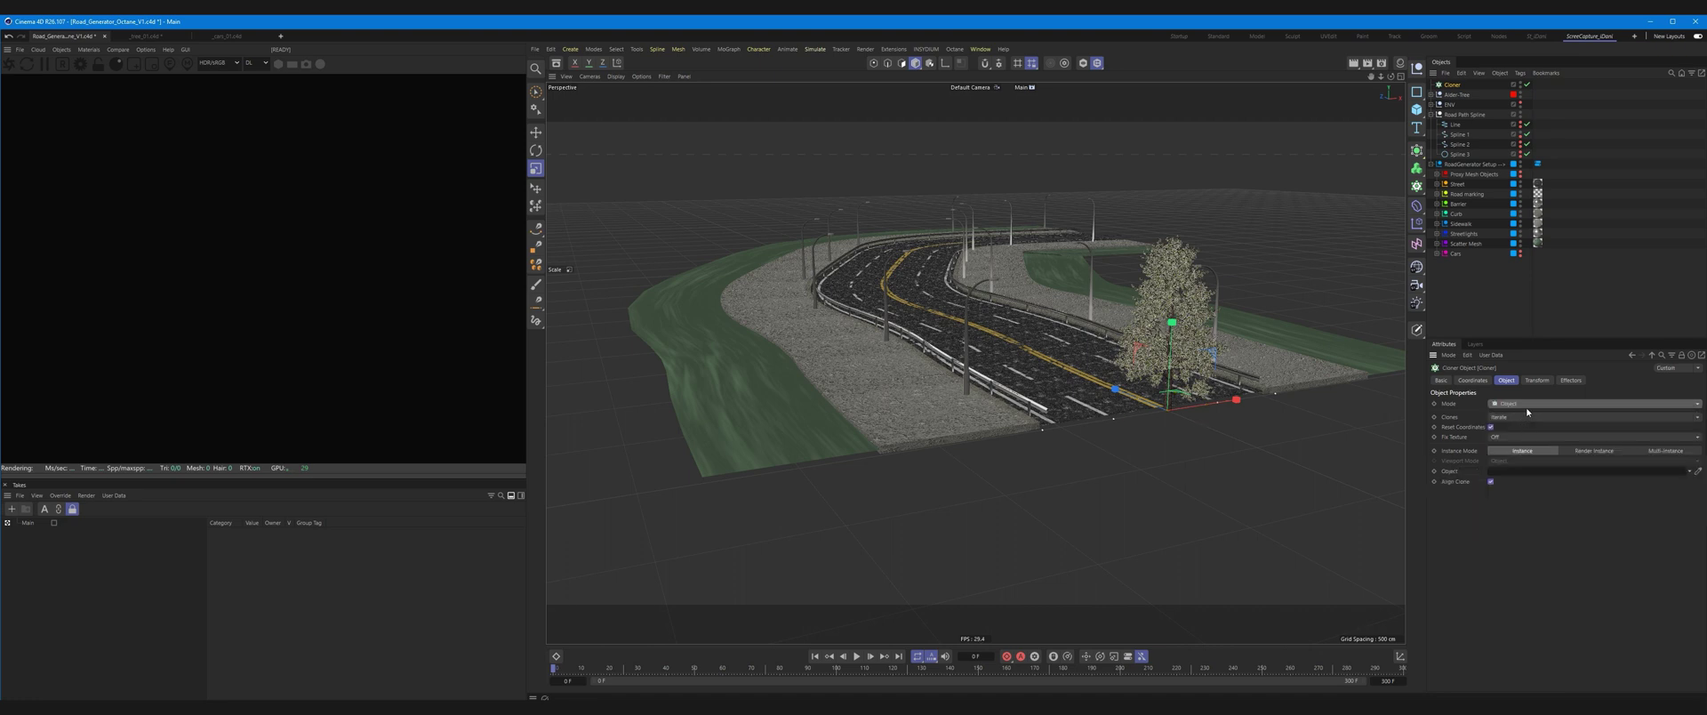
# Clone onto the 'Use this OBJ for Scatter' surface in Multi-Instance mode
pyautogui.click(1438, 243)
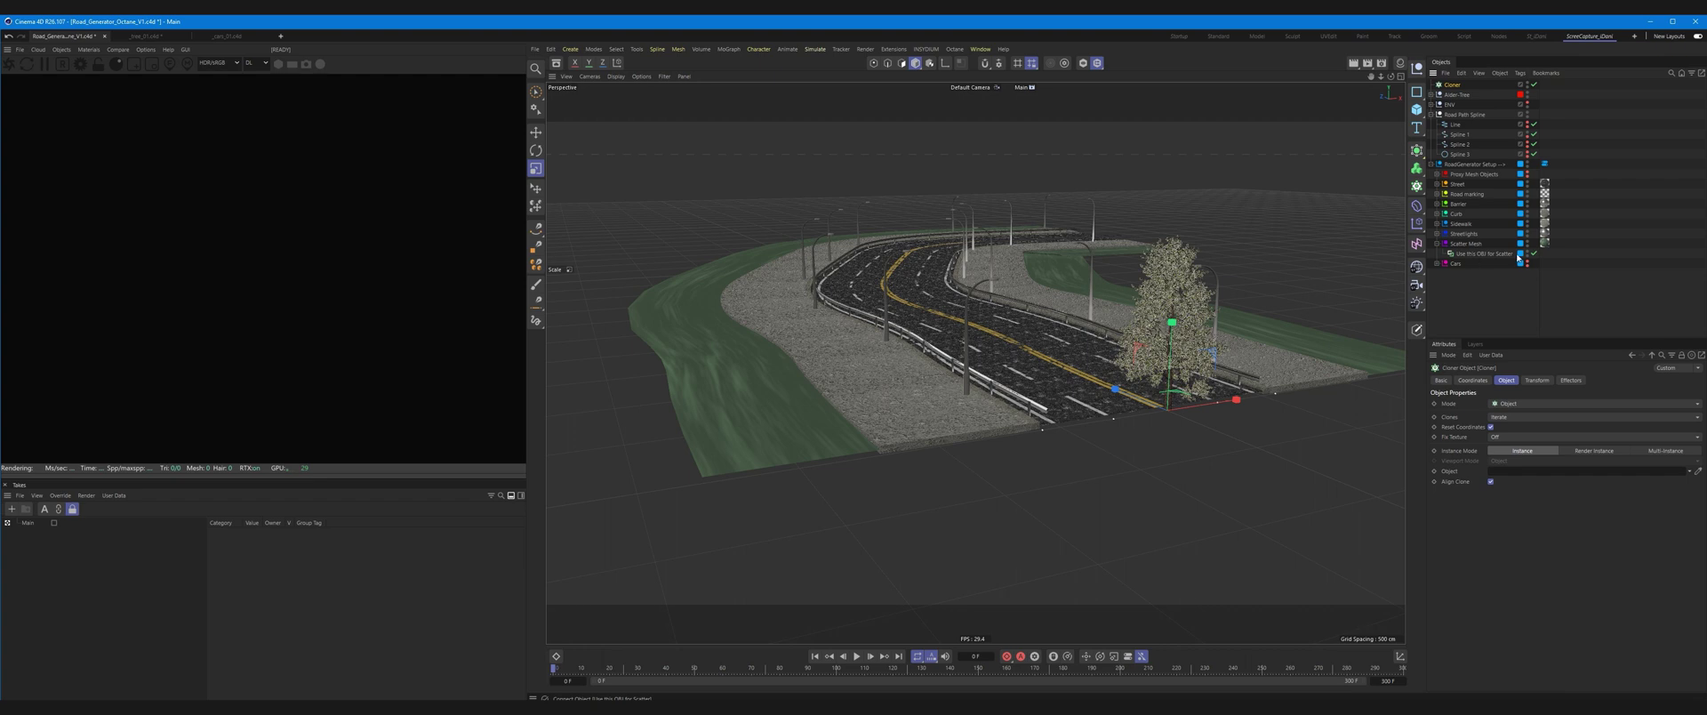
pyautogui.moveTo(1523, 441); pyautogui.dragTo(1520, 473)
pyautogui.click(1656, 450)
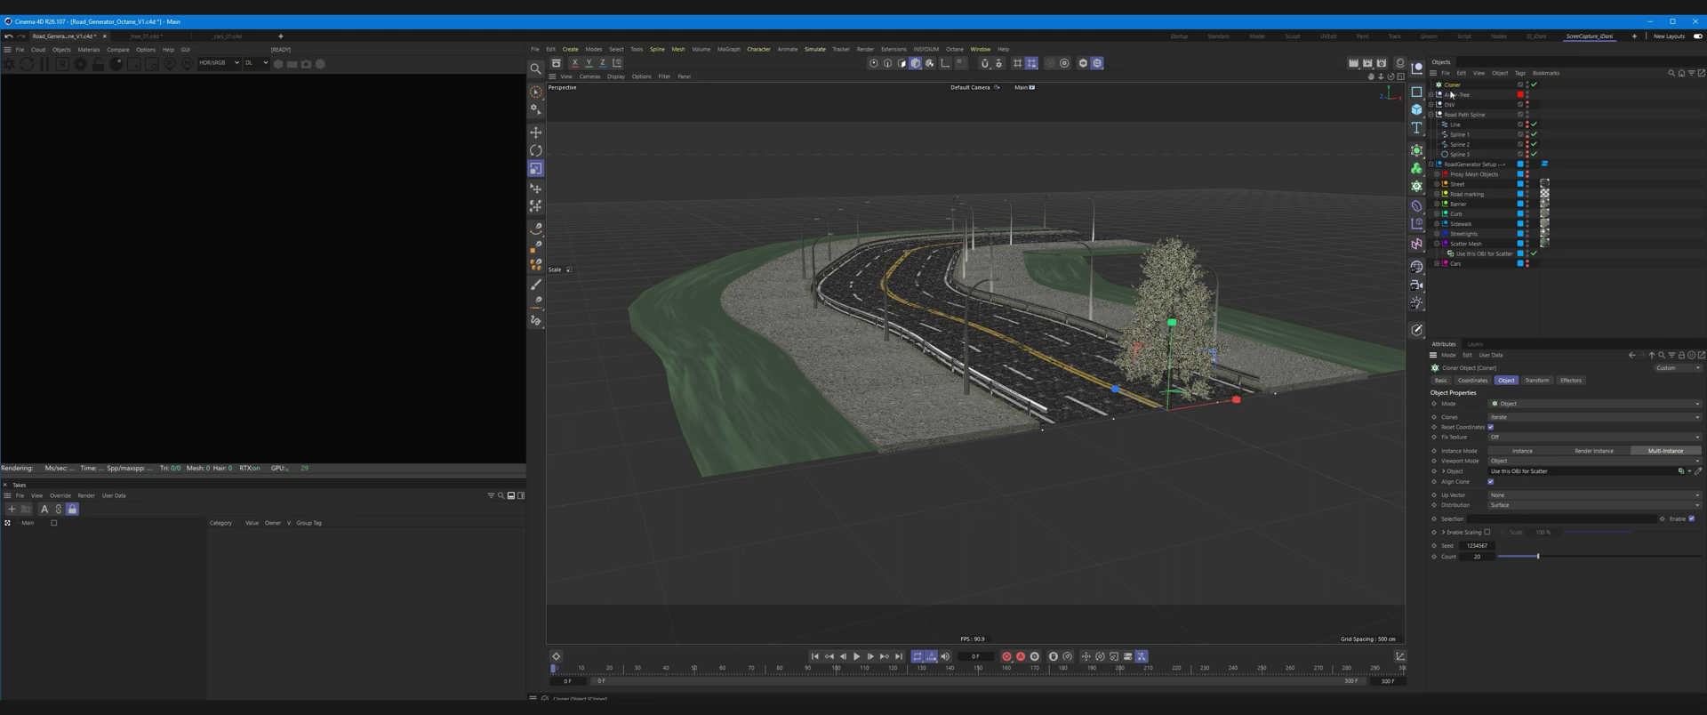
# Parent the Alder-Tree under the Cloner and disable Align Clone so trees stand upright
pyautogui.click(1452, 96)
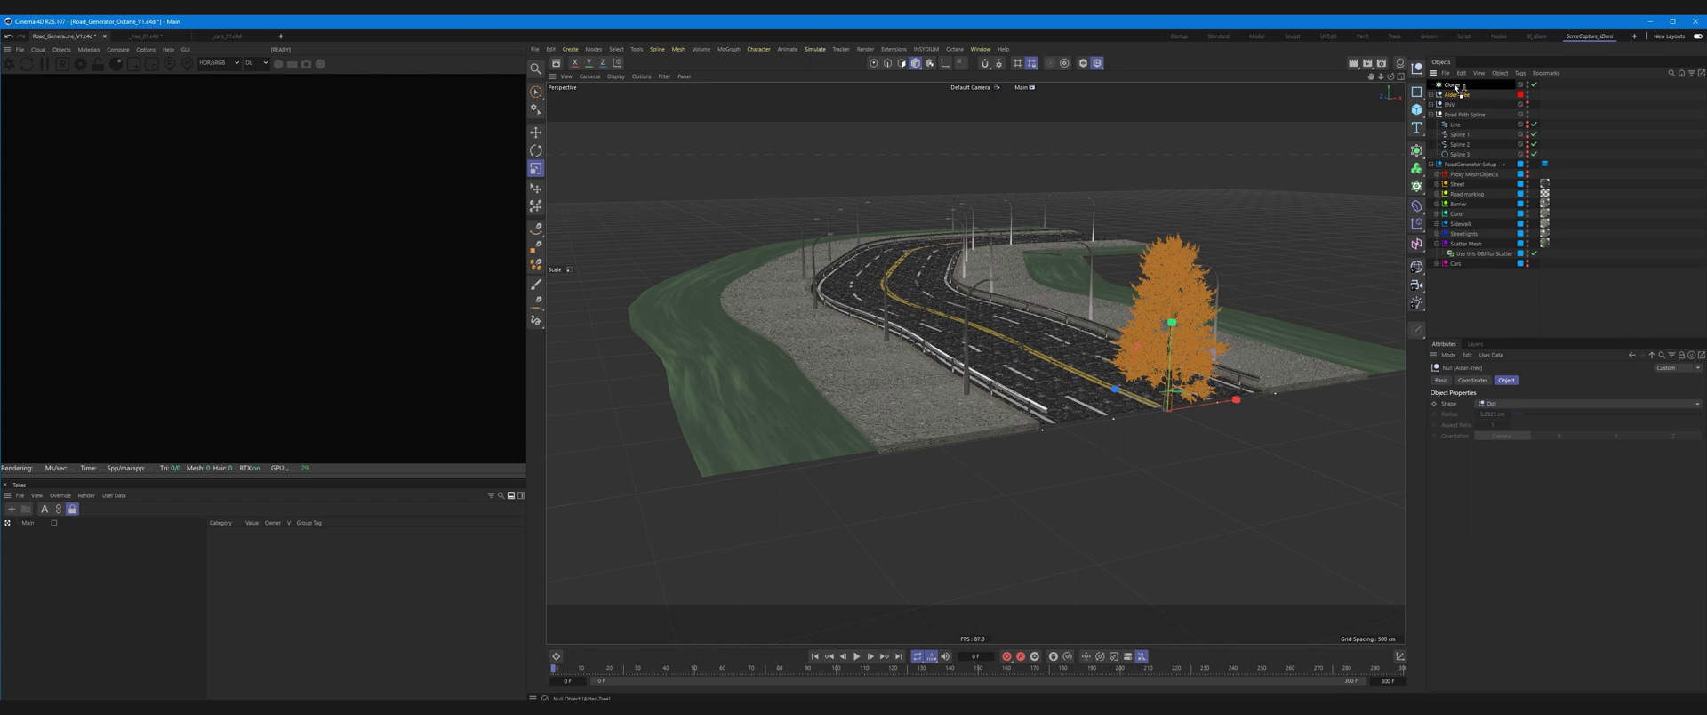
pyautogui.moveTo(1456, 86); pyautogui.dragTo(1458, 90)
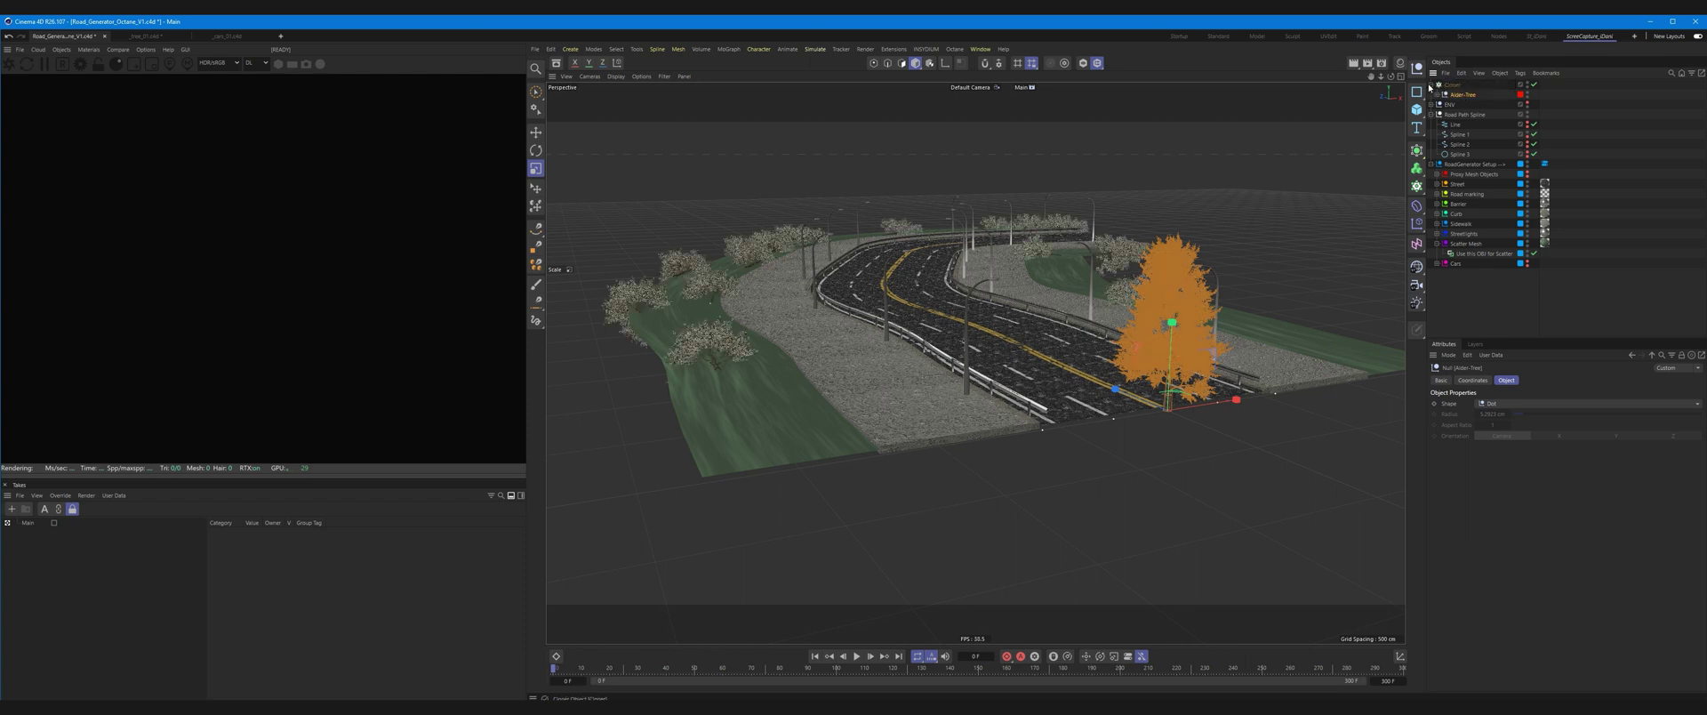
pyautogui.moveTo(1430, 87); pyautogui.dragTo(1467, 258)
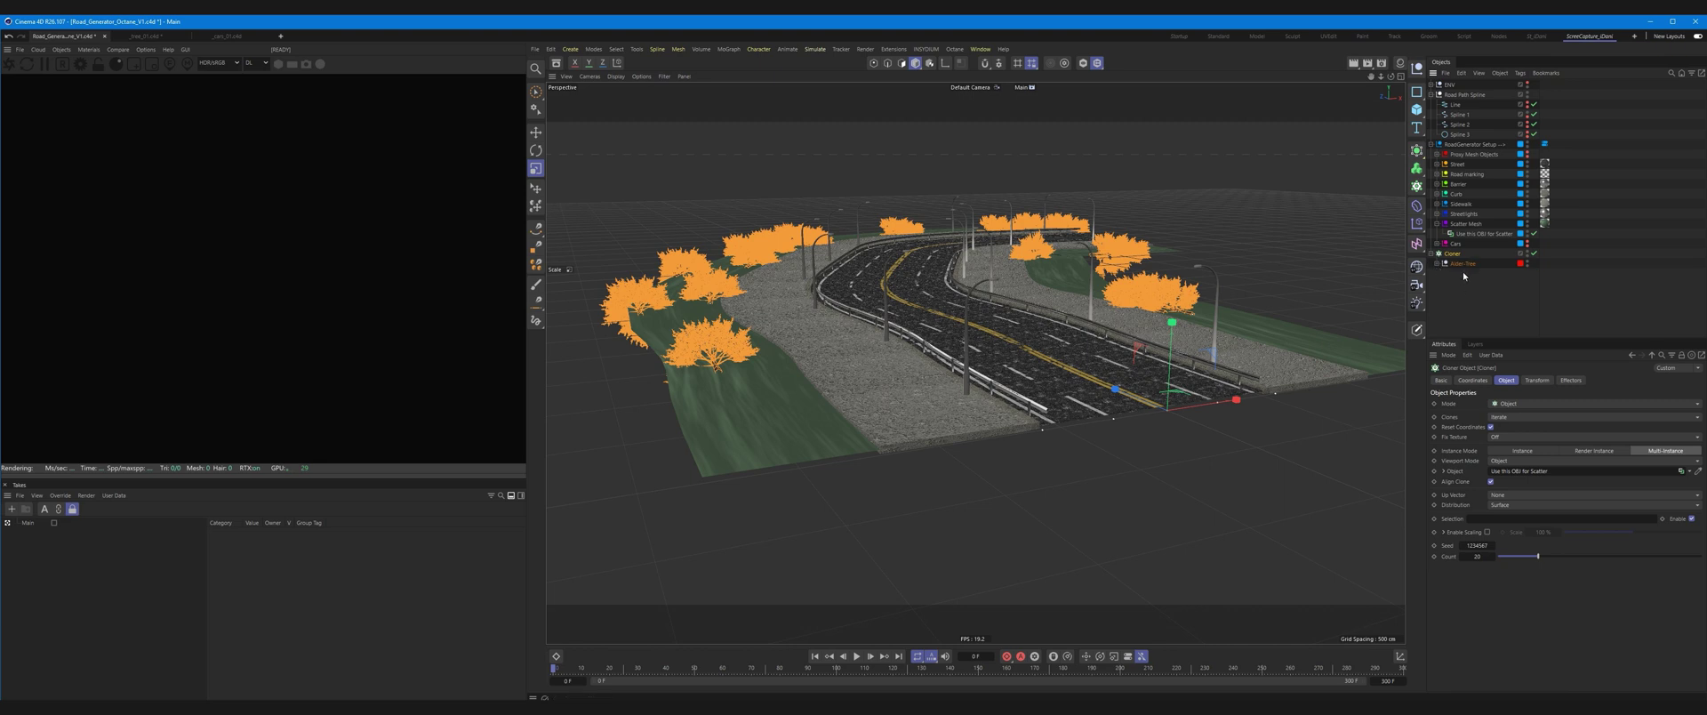
pyautogui.click(1538, 381)
pyautogui.click(1507, 381)
pyautogui.click(1492, 482)
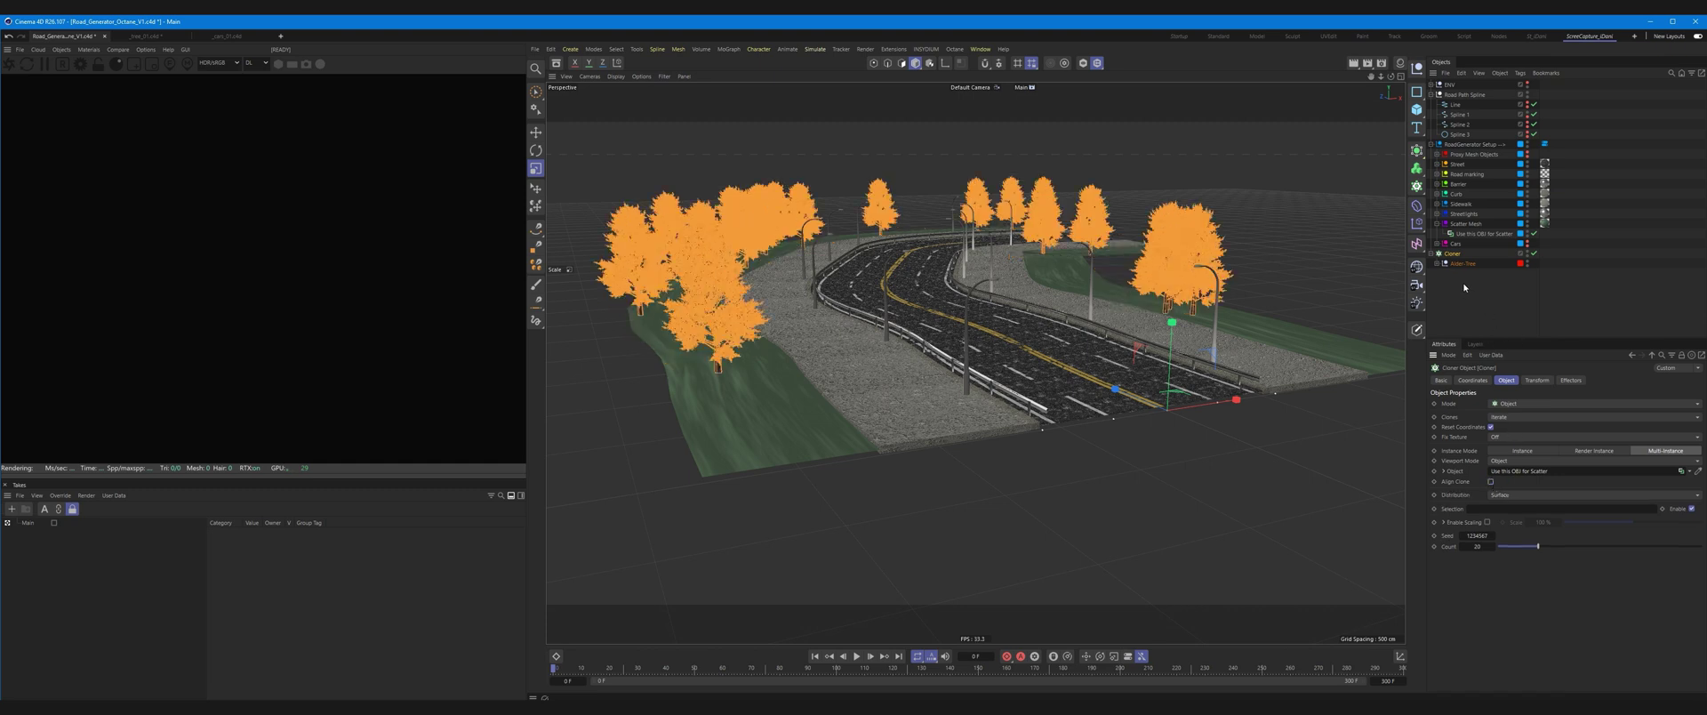
pyautogui.click(1419, 228)
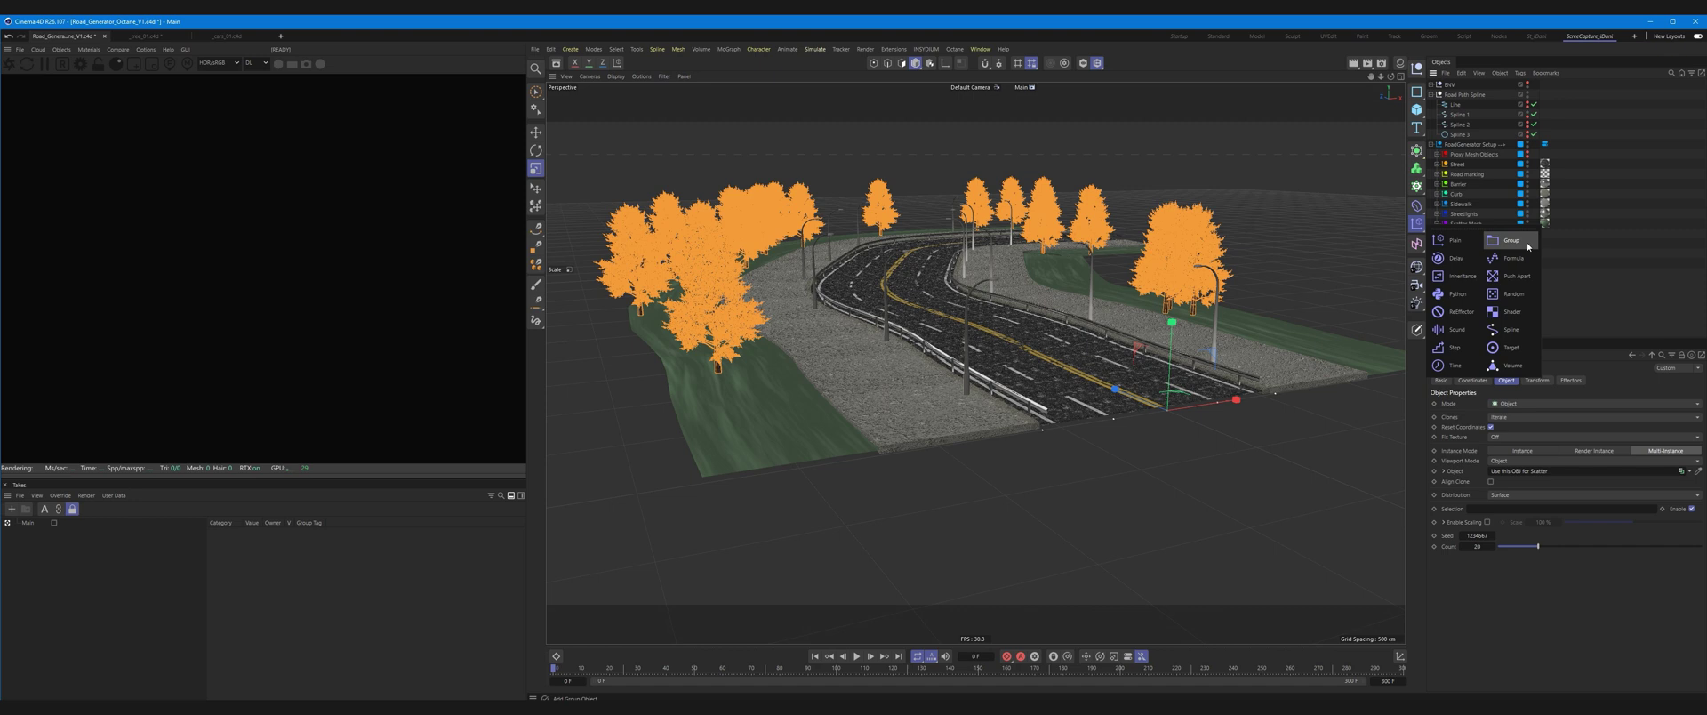
# Add a Random effector with Position off and rotation variation of 360°, 3° and 3°
pyautogui.click(1522, 293)
pyautogui.moveTo(1456, 259); pyautogui.dragTo(1456, 279)
pyautogui.click(1539, 379)
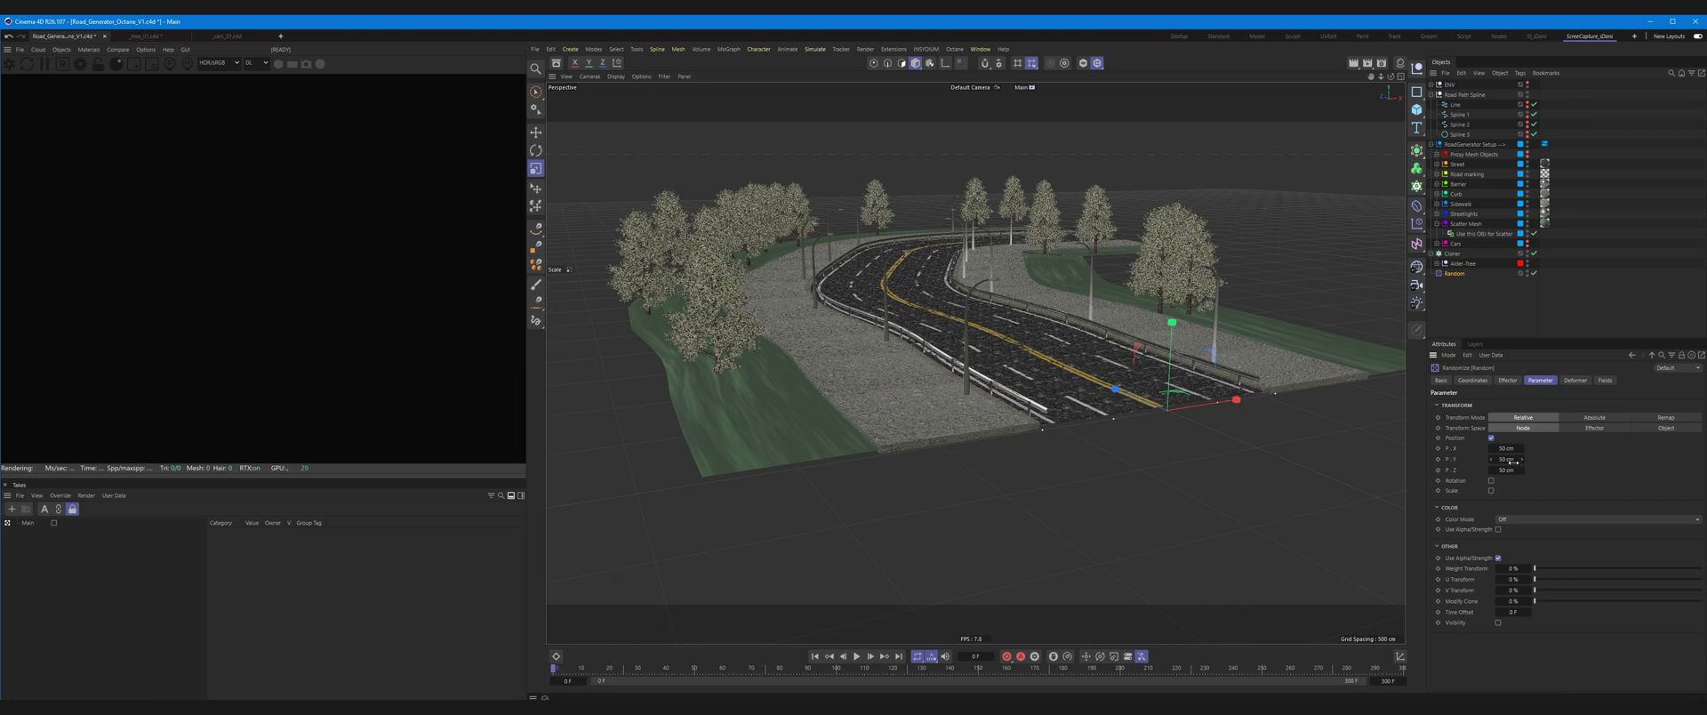
pyautogui.click(1491, 438)
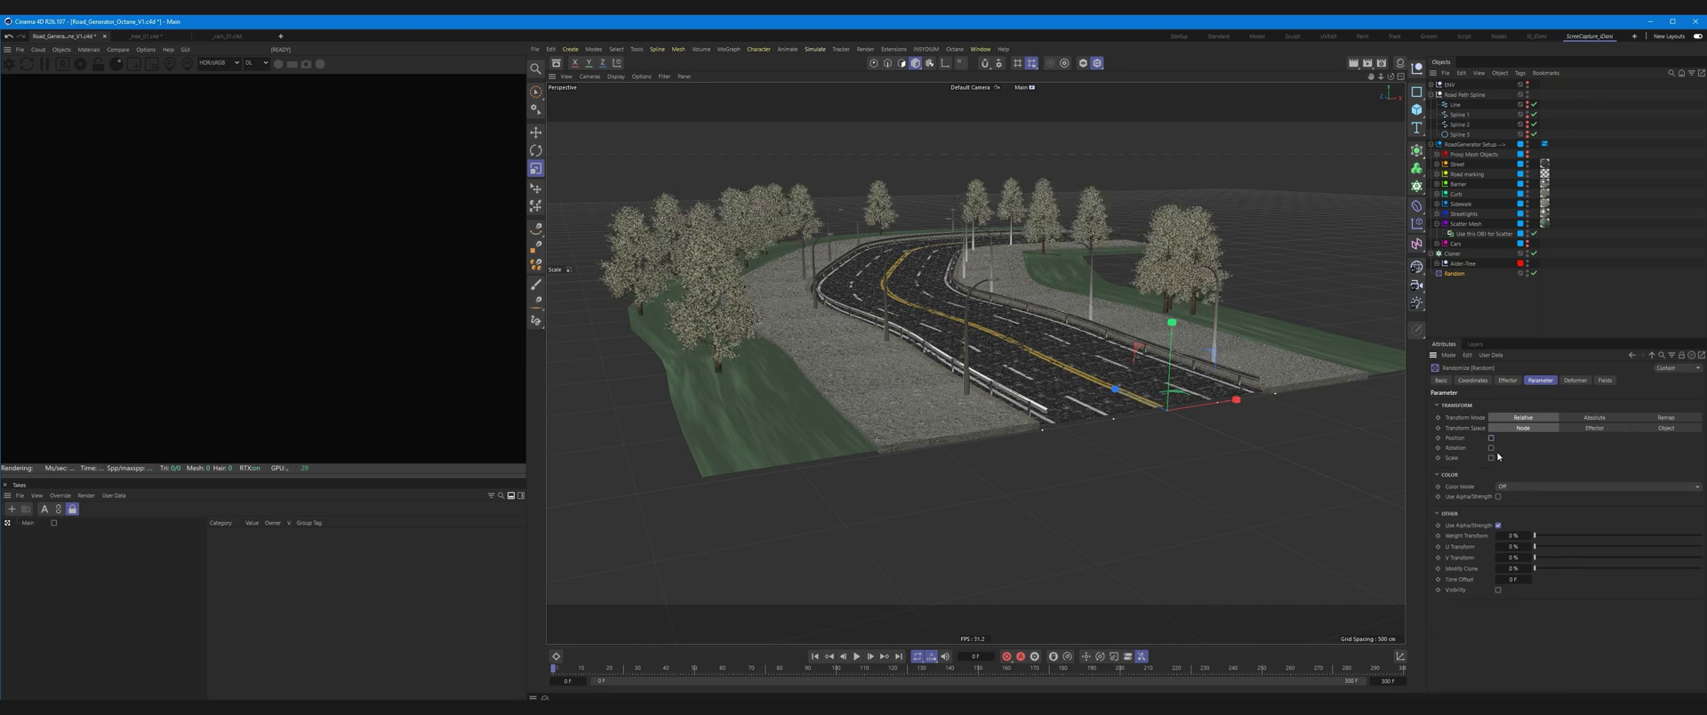
pyautogui.click(1491, 448)
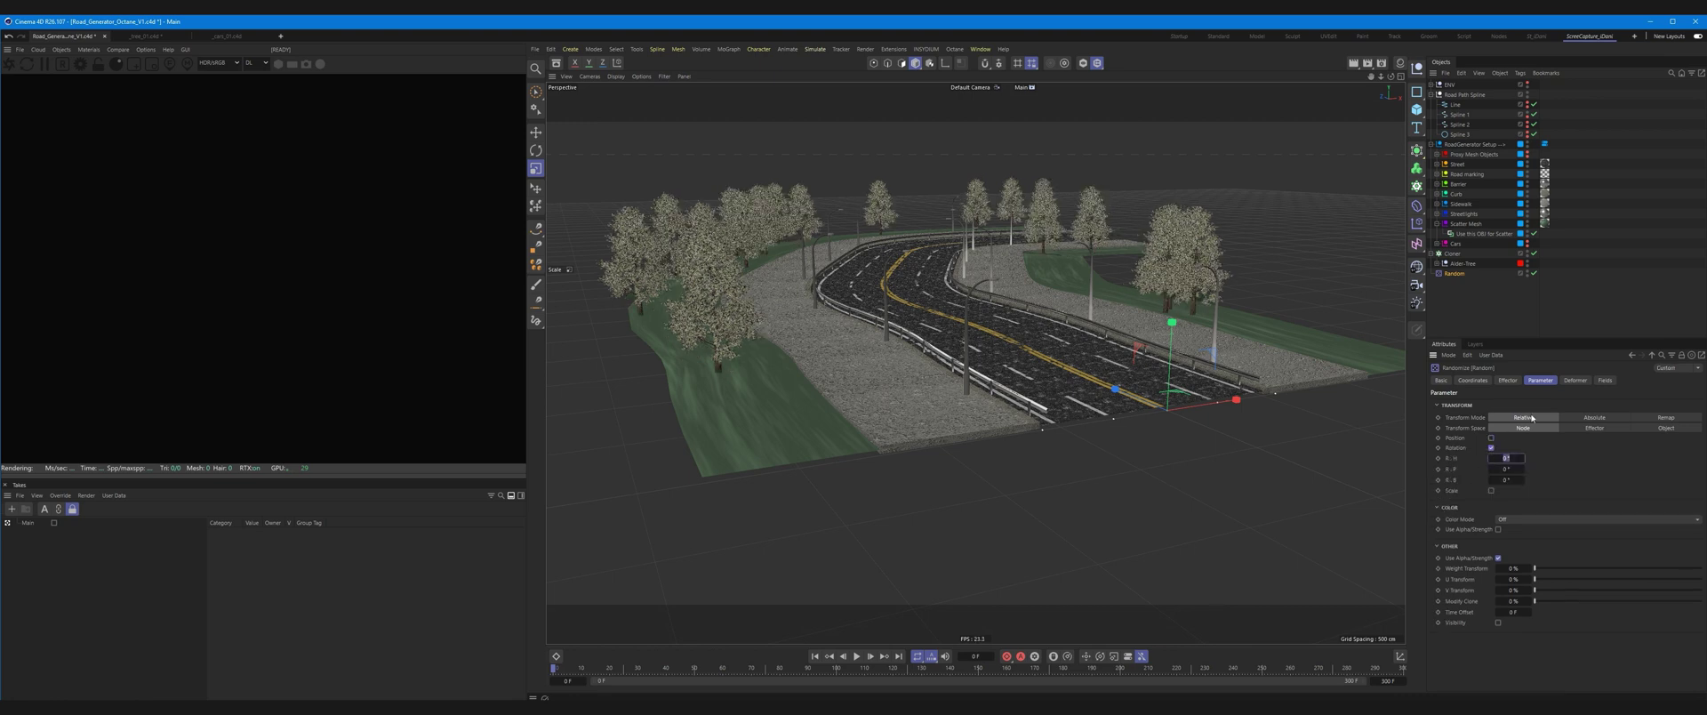
pyautogui.write('0')
pyautogui.press('Tab')
pyautogui.write('3')
pyautogui.press('Tab')
pyautogui.write('3')
pyautogui.press('Tab')
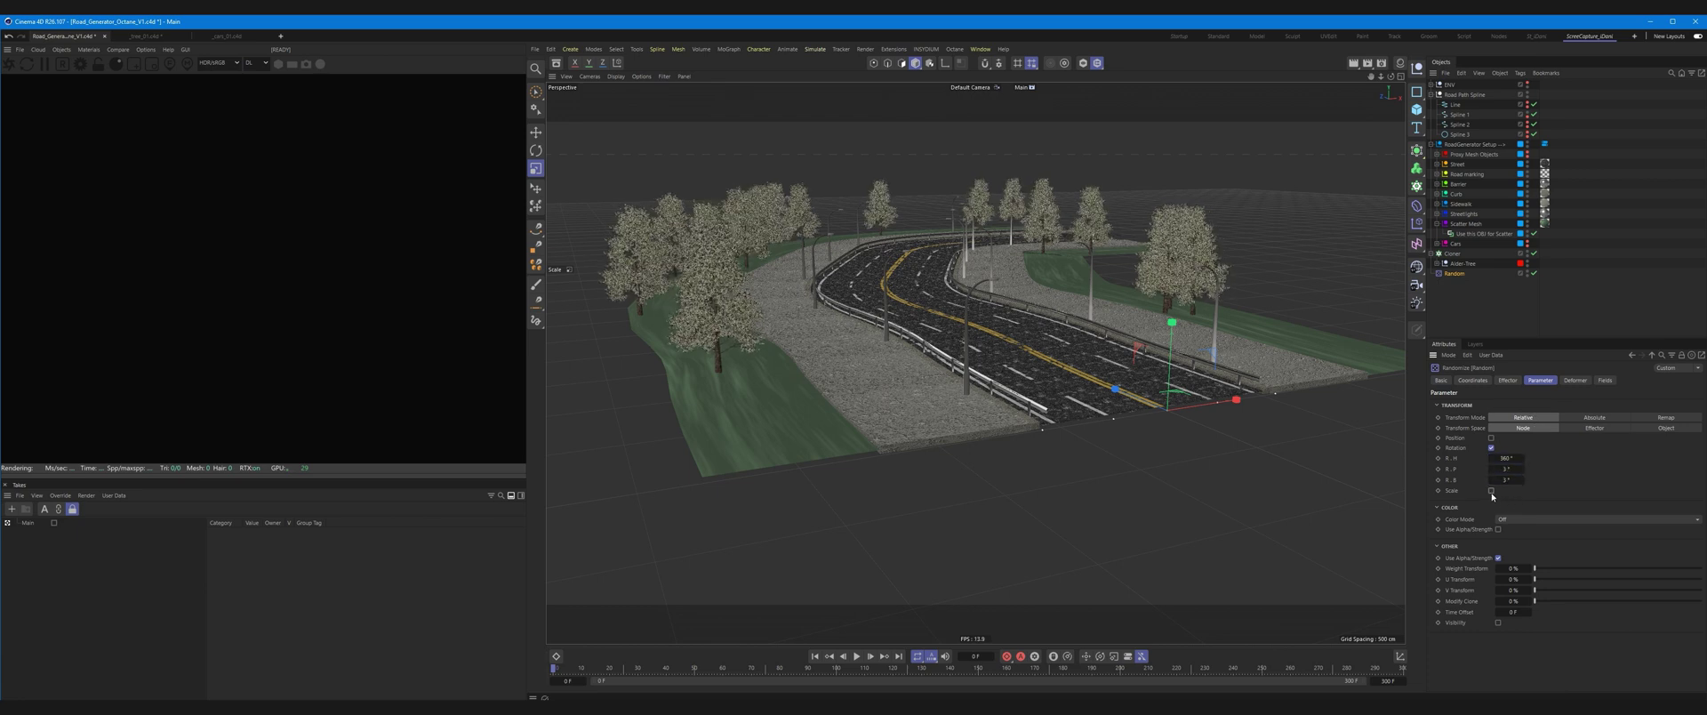
# Give the Random effector a uniform, absolute scale variation of 0.3
pyautogui.click(1491, 491)
pyautogui.click(1492, 500)
pyautogui.click(1491, 511)
pyautogui.moveTo(1517, 522); pyautogui.dragTo(1531, 530)
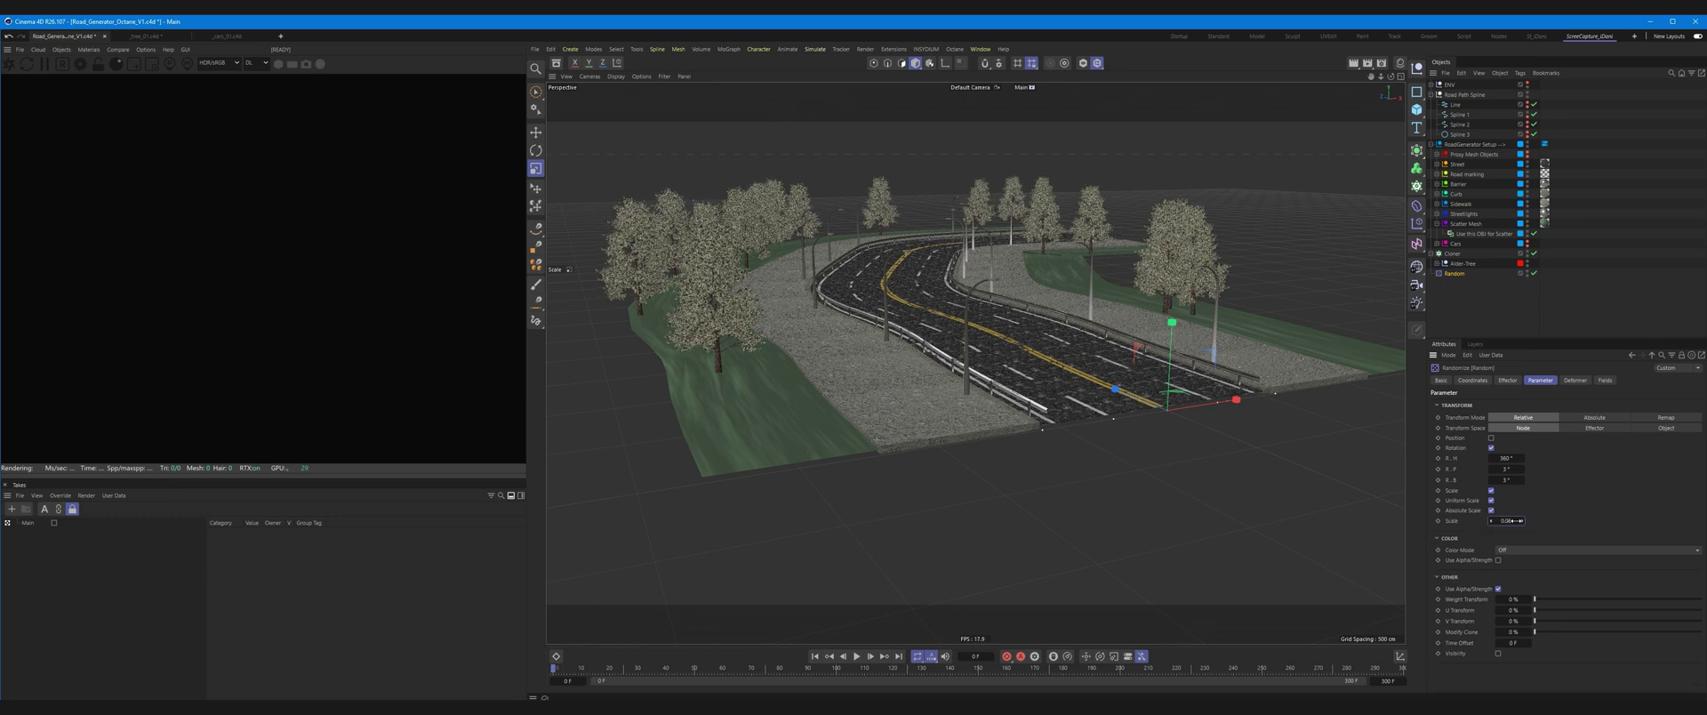
pyautogui.doubleClick(1505, 521)
pyautogui.write('0.3')
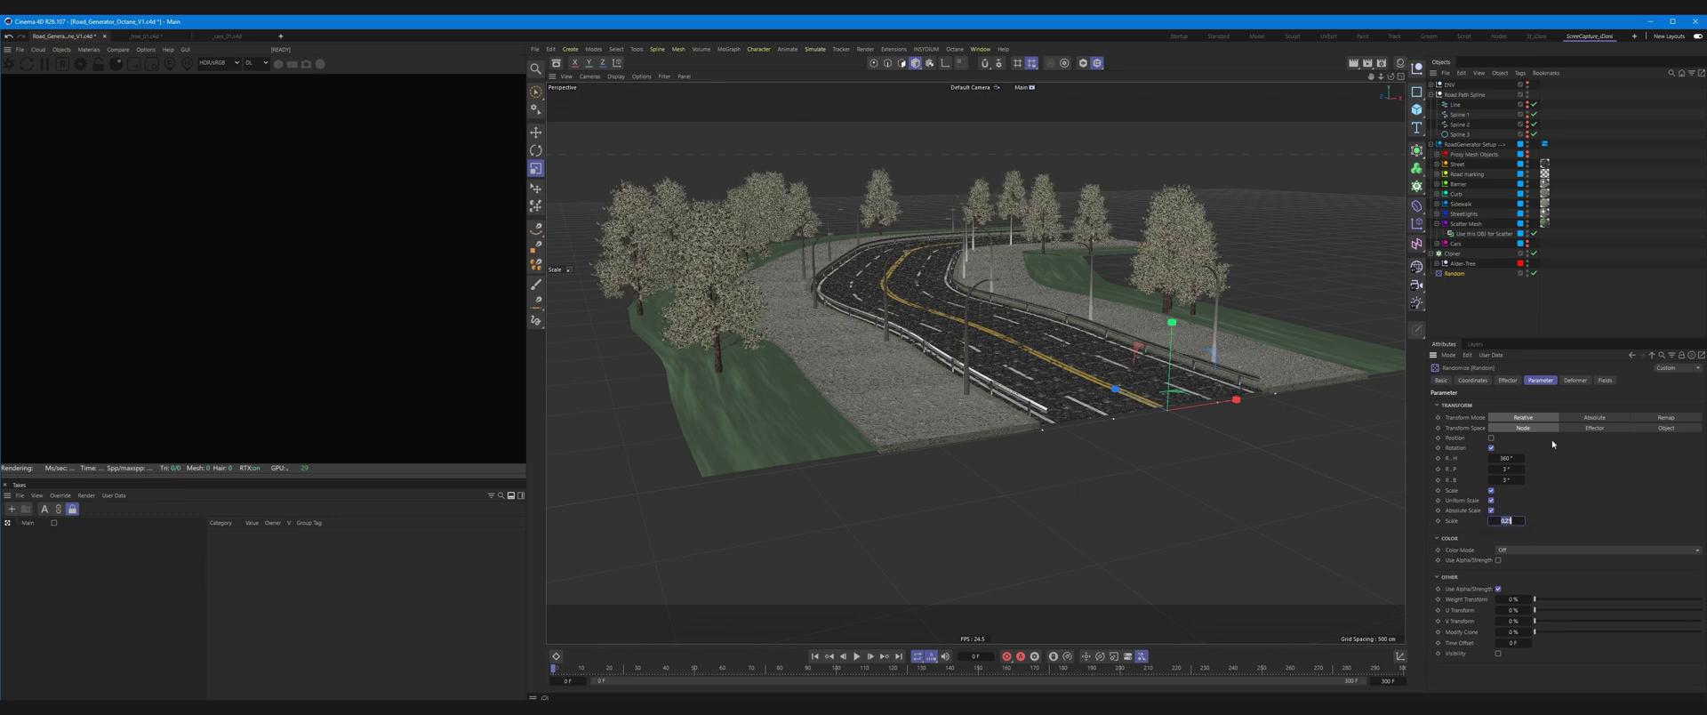
pyautogui.press('Return')
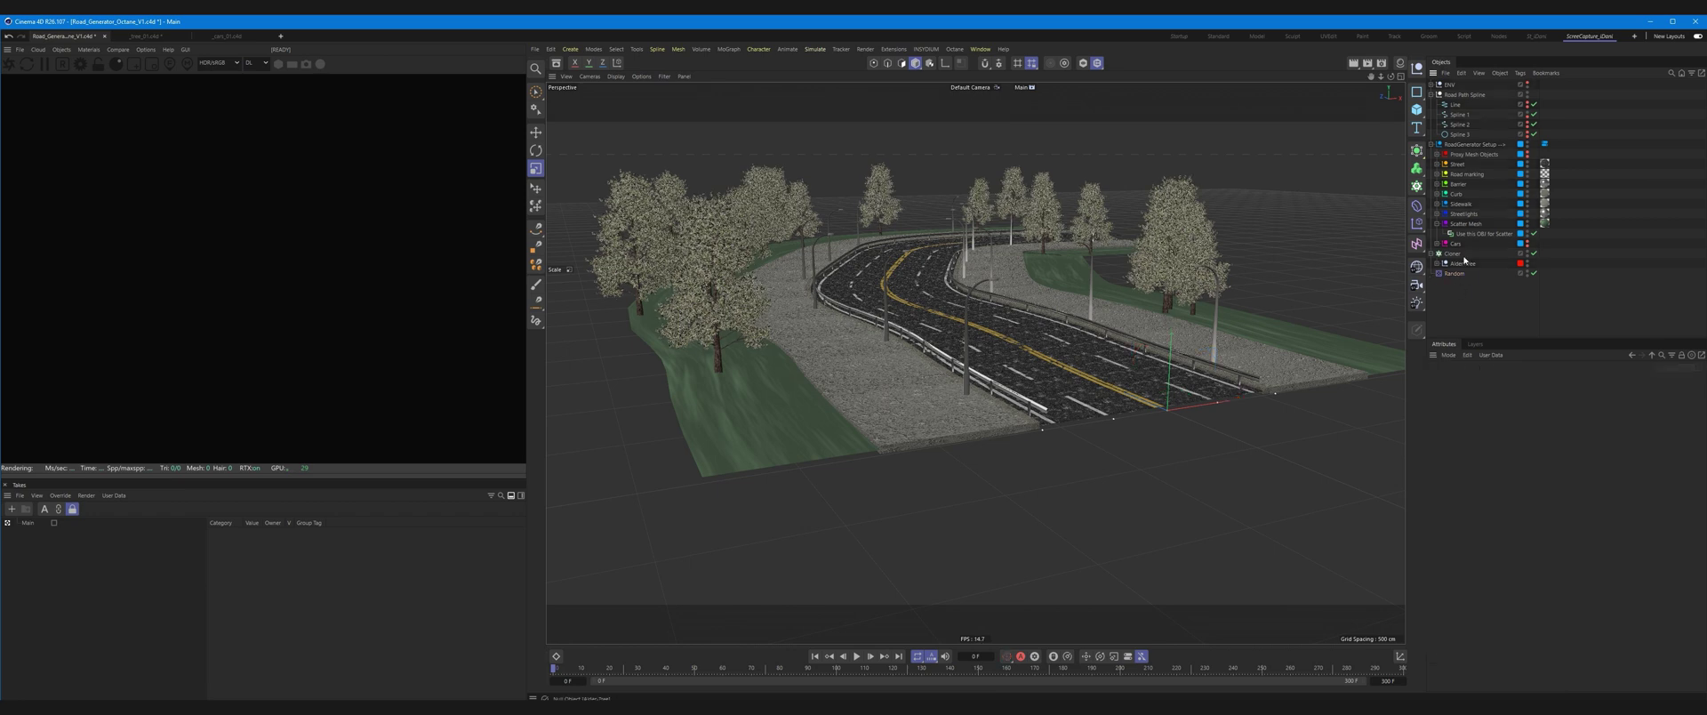
# Raise the Cloner's tree count from 20 to 48
pyautogui.click(1452, 253)
pyautogui.moveTo(1539, 546); pyautogui.dragTo(1601, 545)
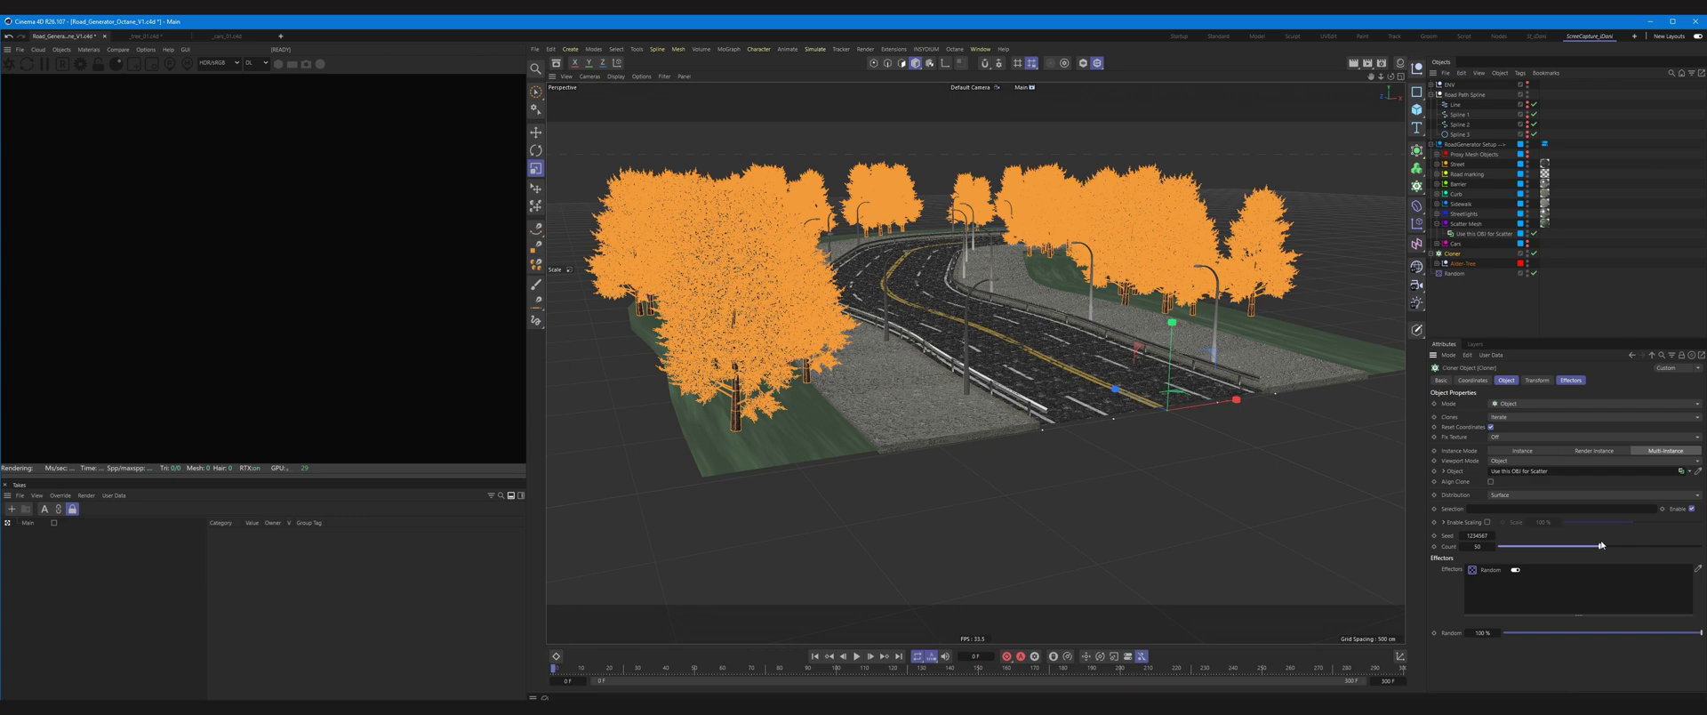
pyautogui.click(1507, 314)
pyautogui.moveTo(1236, 328)
pyautogui.keyDown('alt'); pyautogui.mouseDown()
pyautogui.moveTo(1015, 376)
pyautogui.moveTo(1074, 335)
pyautogui.moveTo(1060, 347)
pyautogui.mouseUp(); pyautogui.keyUp('alt')
# Increase the Scatter Mesh width and distance so trees spread wider and farther apart
pyautogui.scroll(5, 1060, 347)
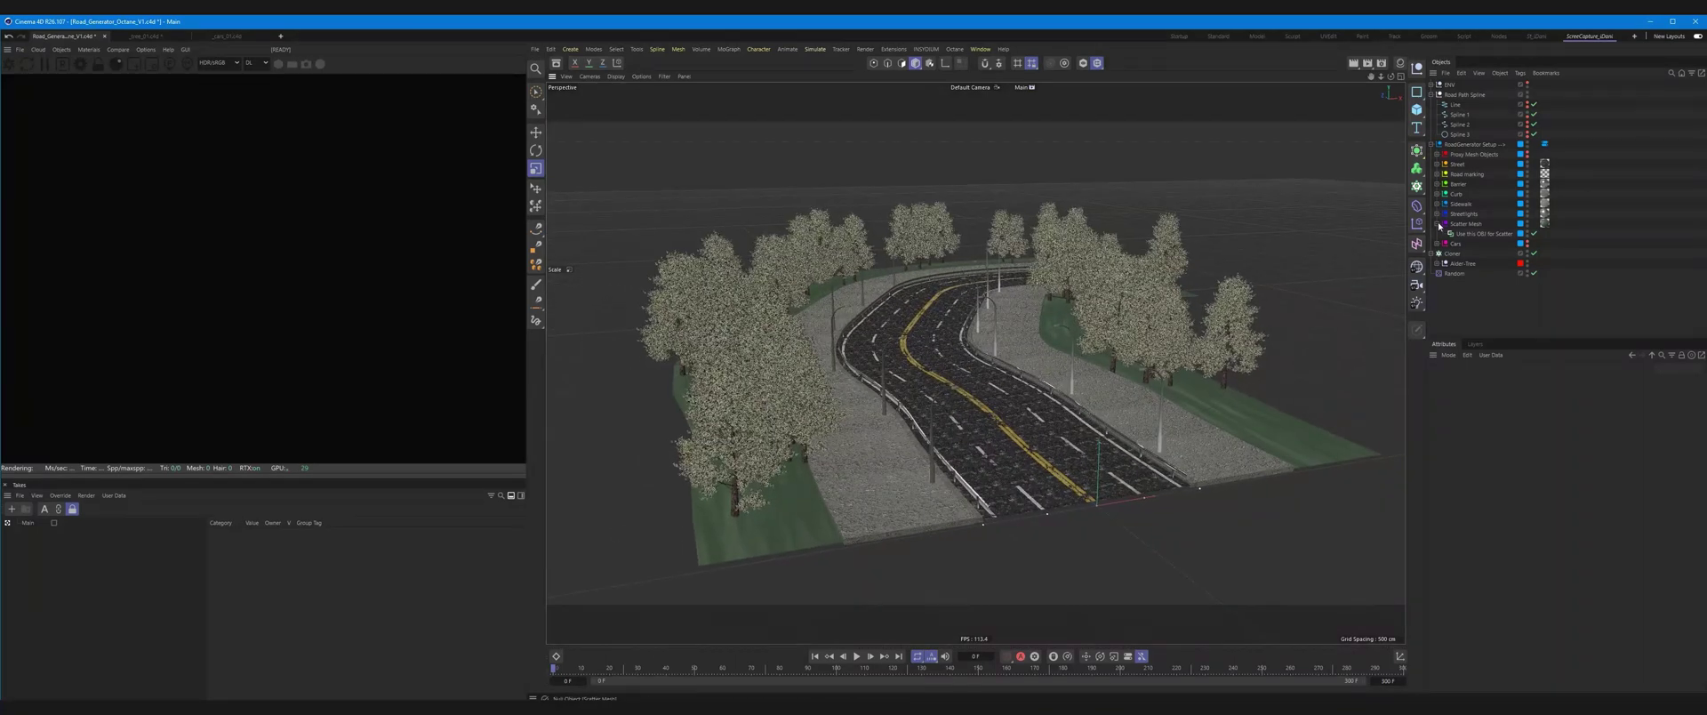
pyautogui.click(1538, 144)
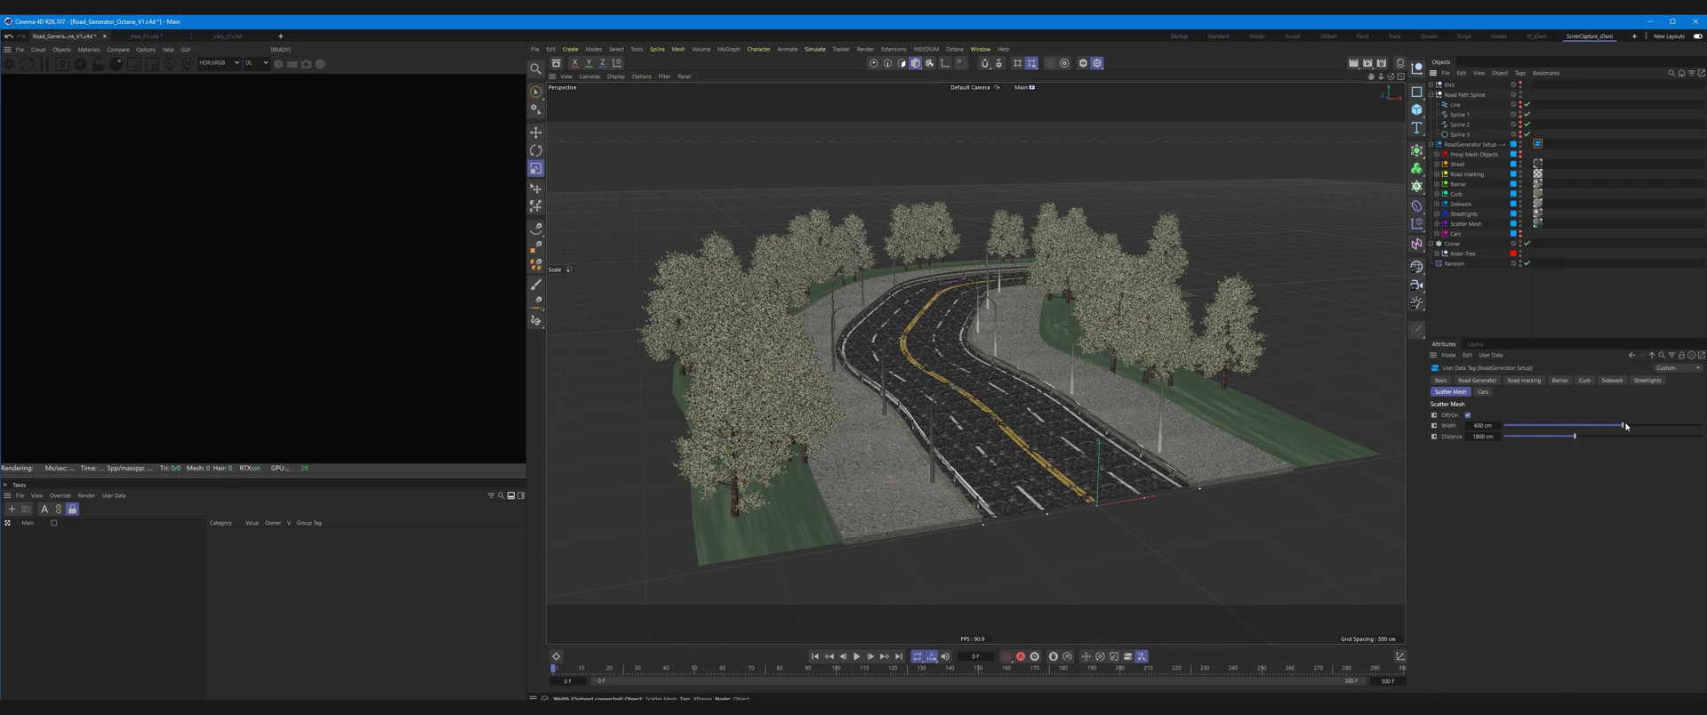
pyautogui.moveTo(1622, 426); pyautogui.dragTo(1683, 426)
pyautogui.moveTo(1574, 436)
pyautogui.mouseDown()
pyautogui.moveTo(1630, 437)
pyautogui.moveTo(1588, 437)
pyautogui.mouseUp()
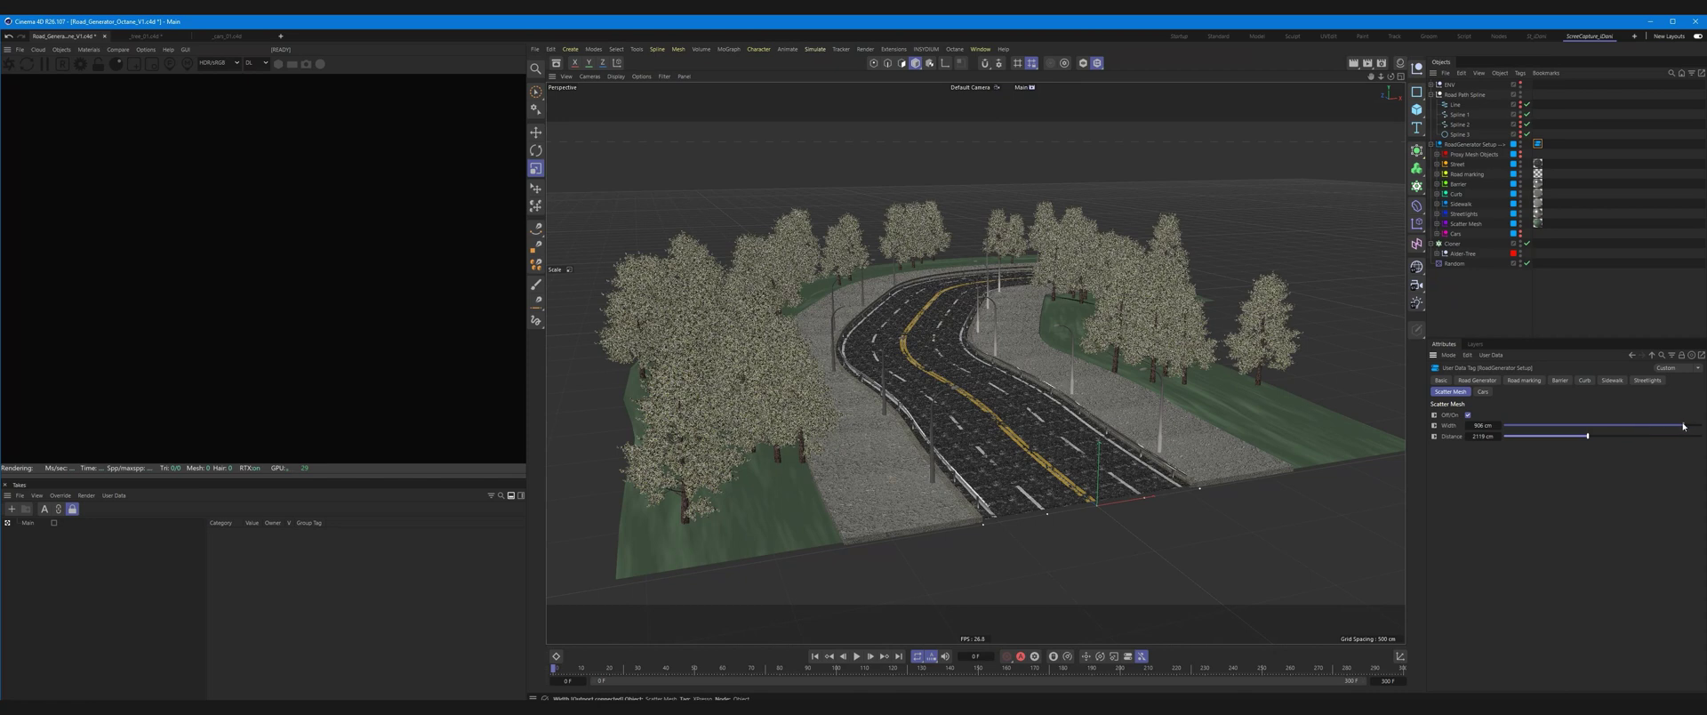
pyautogui.moveTo(1683, 426); pyautogui.dragTo(1679, 426)
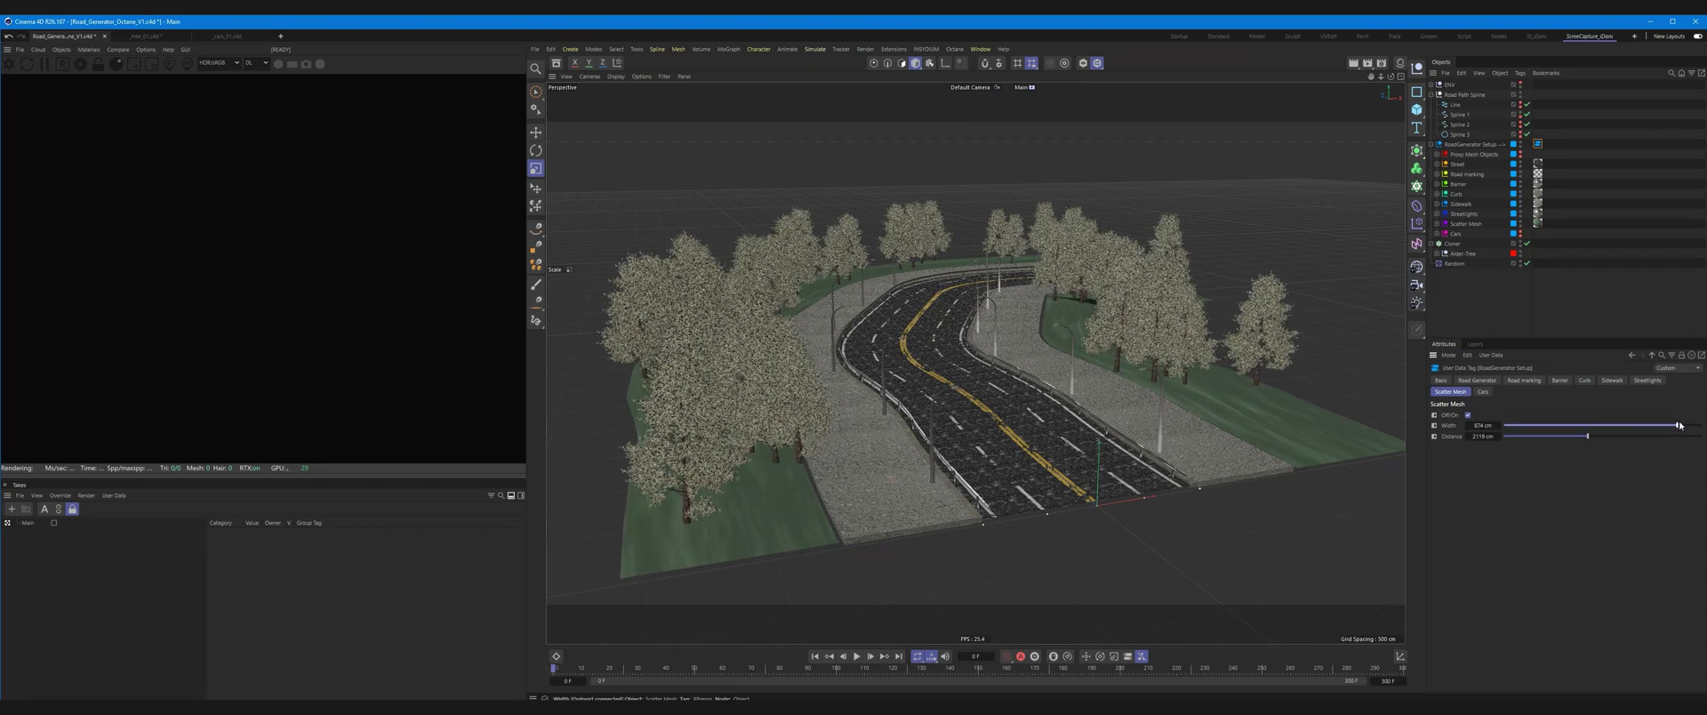
pyautogui.click(961, 404)
pyautogui.moveTo(961, 444)
pyautogui.keyDown('alt'); pyautogui.mouseDown()
pyautogui.moveTo(961, 405)
pyautogui.moveTo(1009, 428)
pyautogui.moveTo(991, 417)
pyautogui.mouseUp(); pyautogui.keyUp('alt')
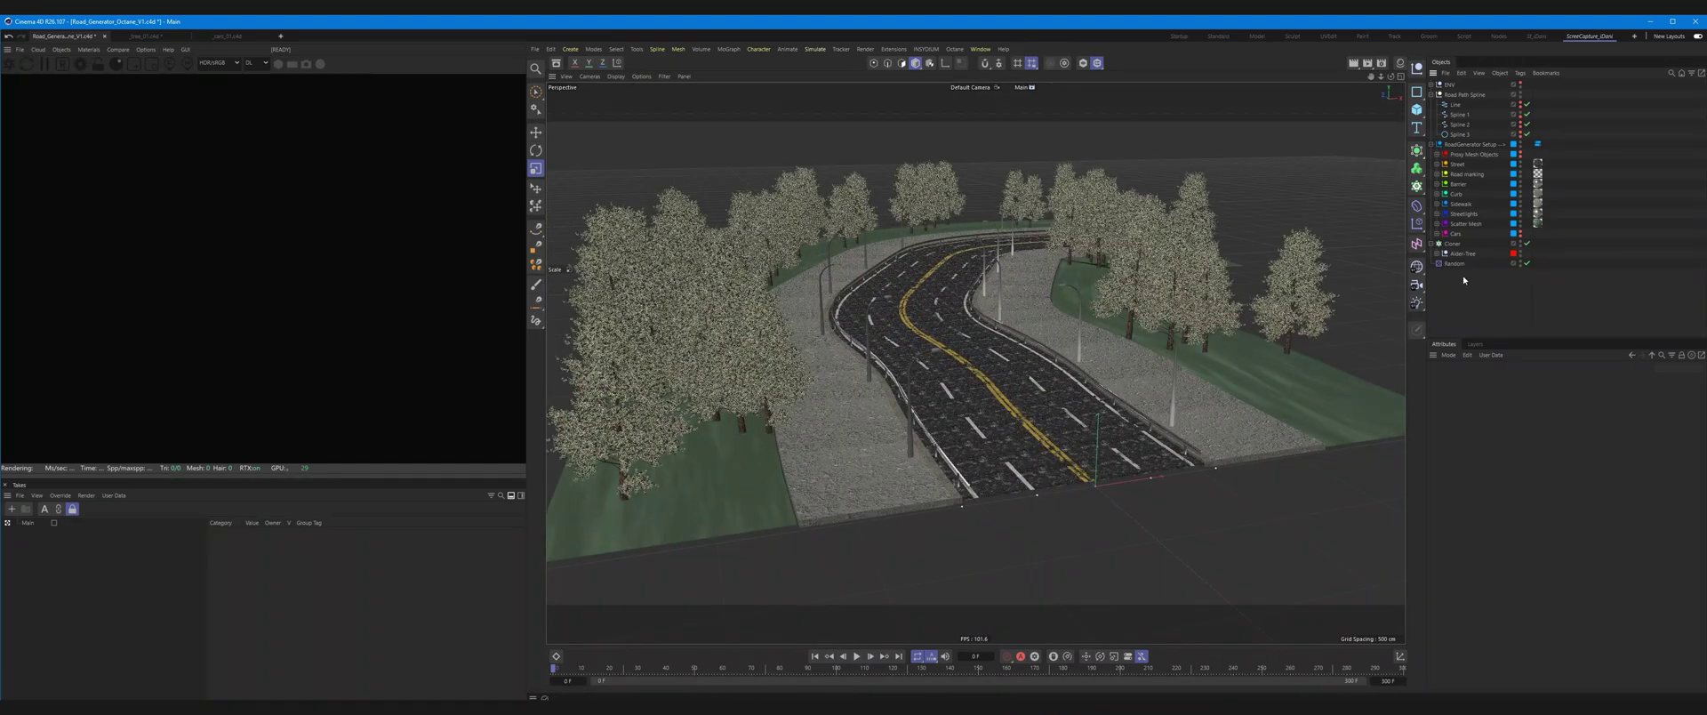
# Enable the Cars option in the road setup's Cars tab
pyautogui.click(1538, 144)
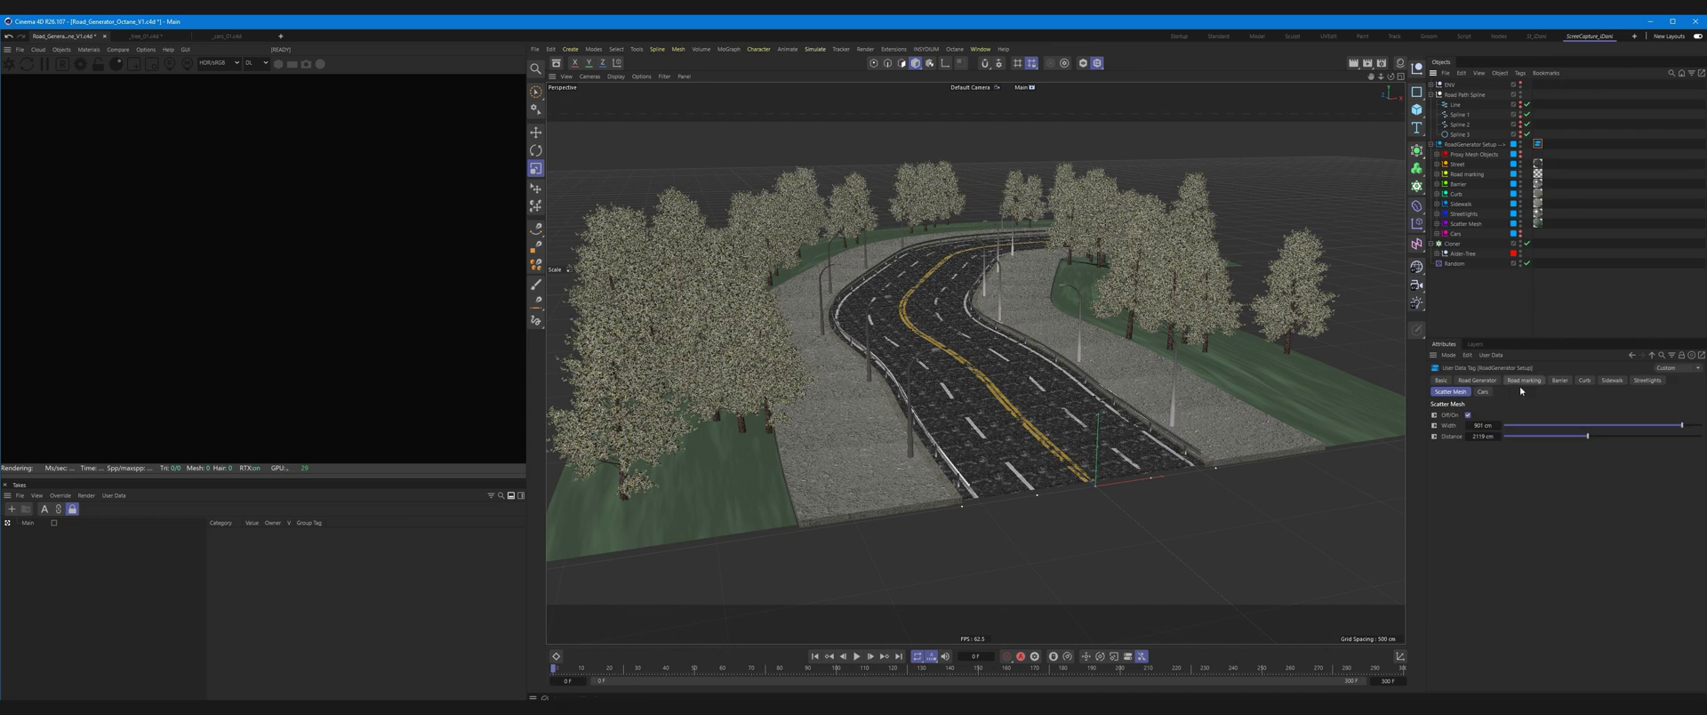
pyautogui.click(1483, 391)
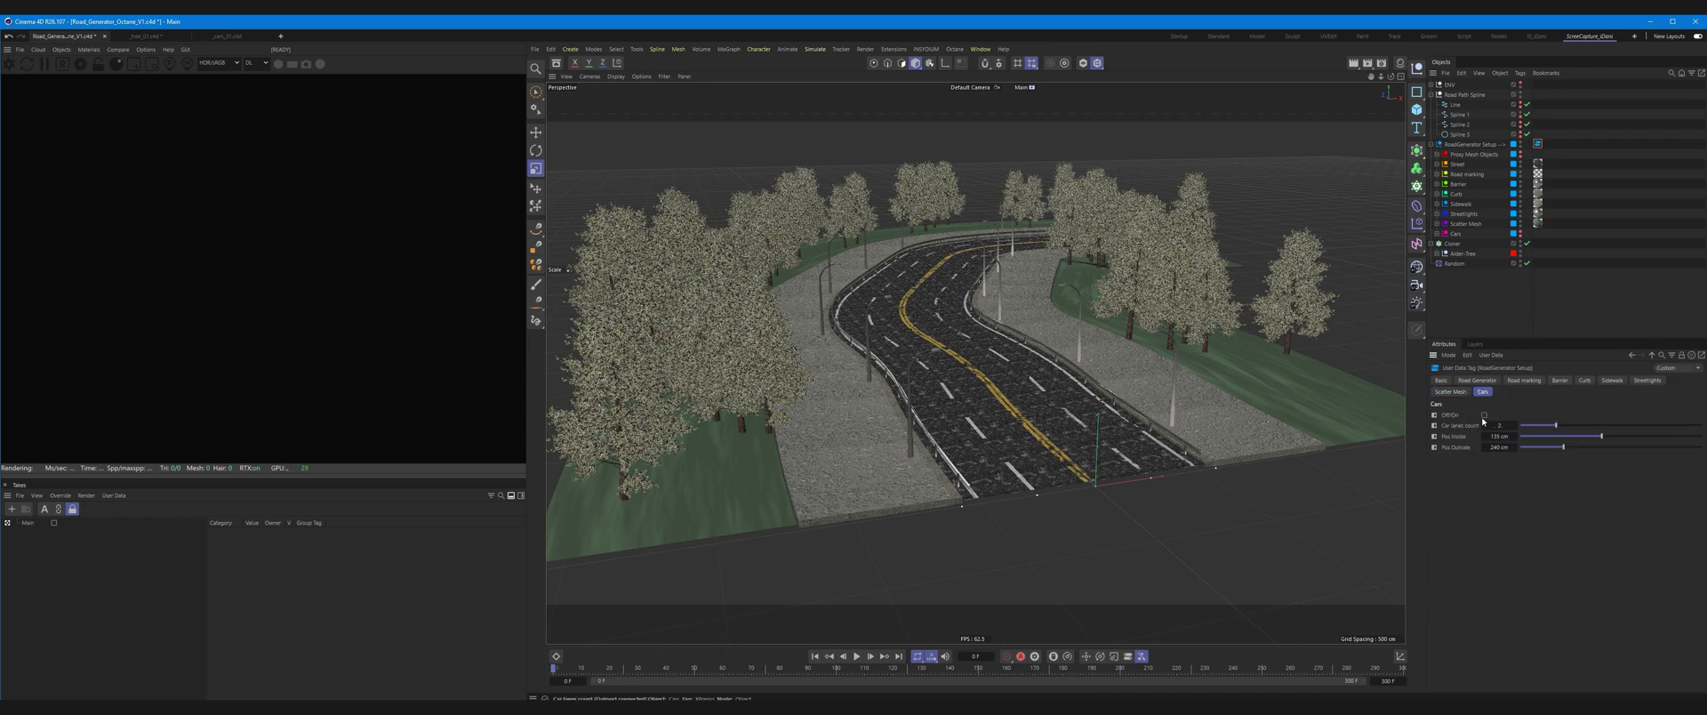
pyautogui.click(1484, 415)
# Copy the van and sedan from _cars_01.c4d and paste them into Road_Generator
pyautogui.click(227, 37)
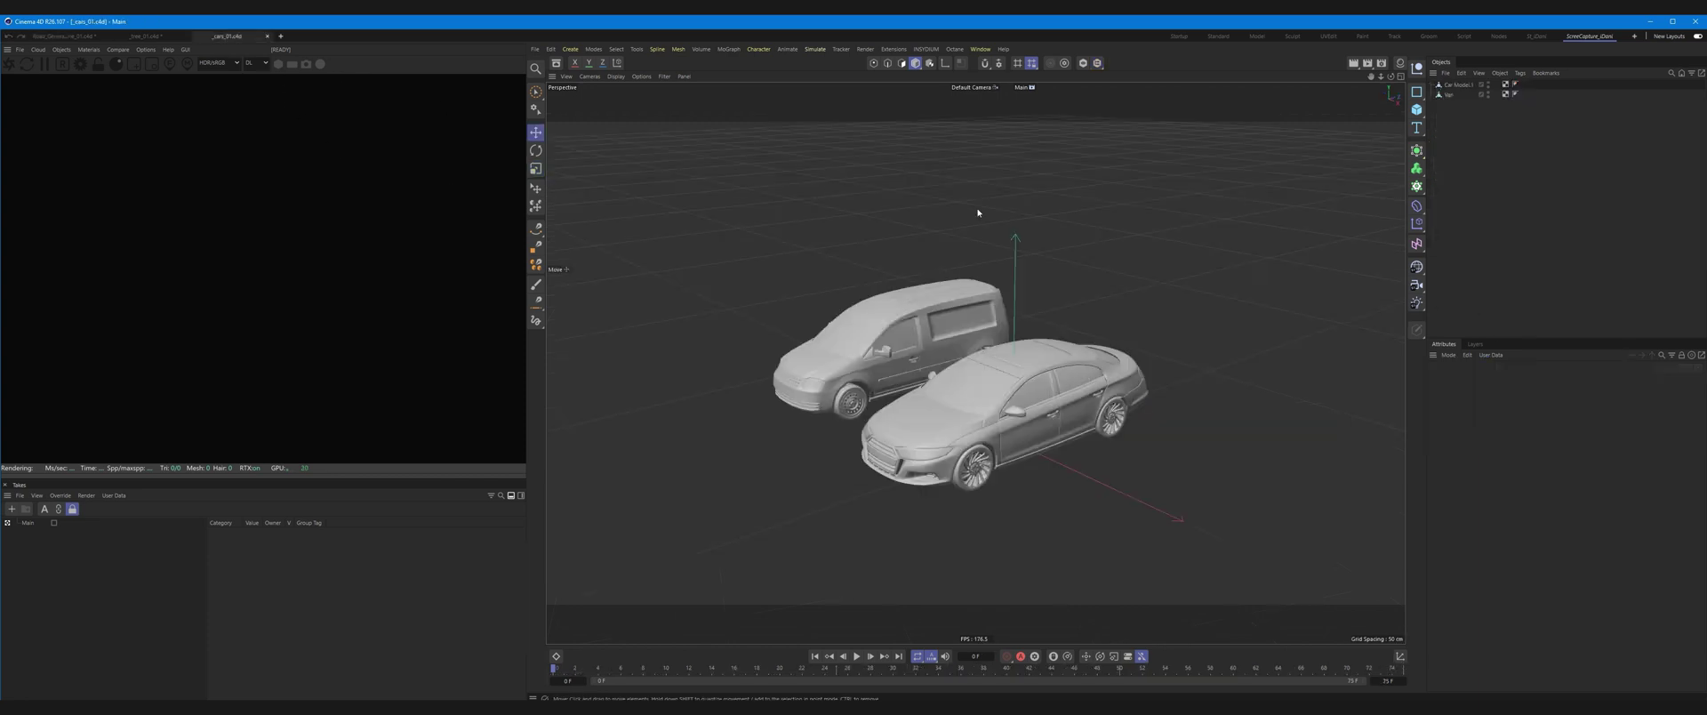
pyautogui.hotkey('ctrl', 'a')
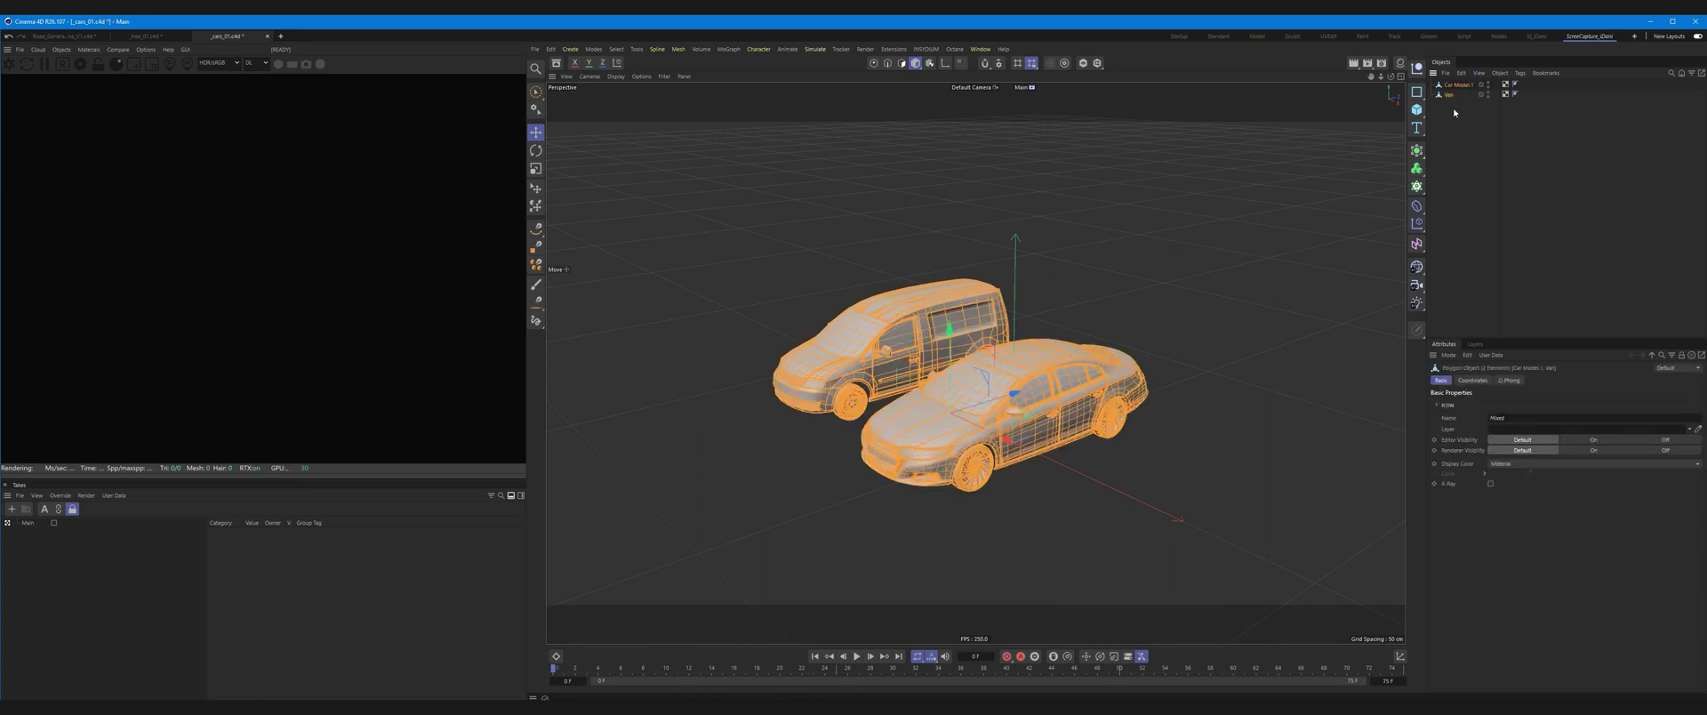
pyautogui.click(67, 37)
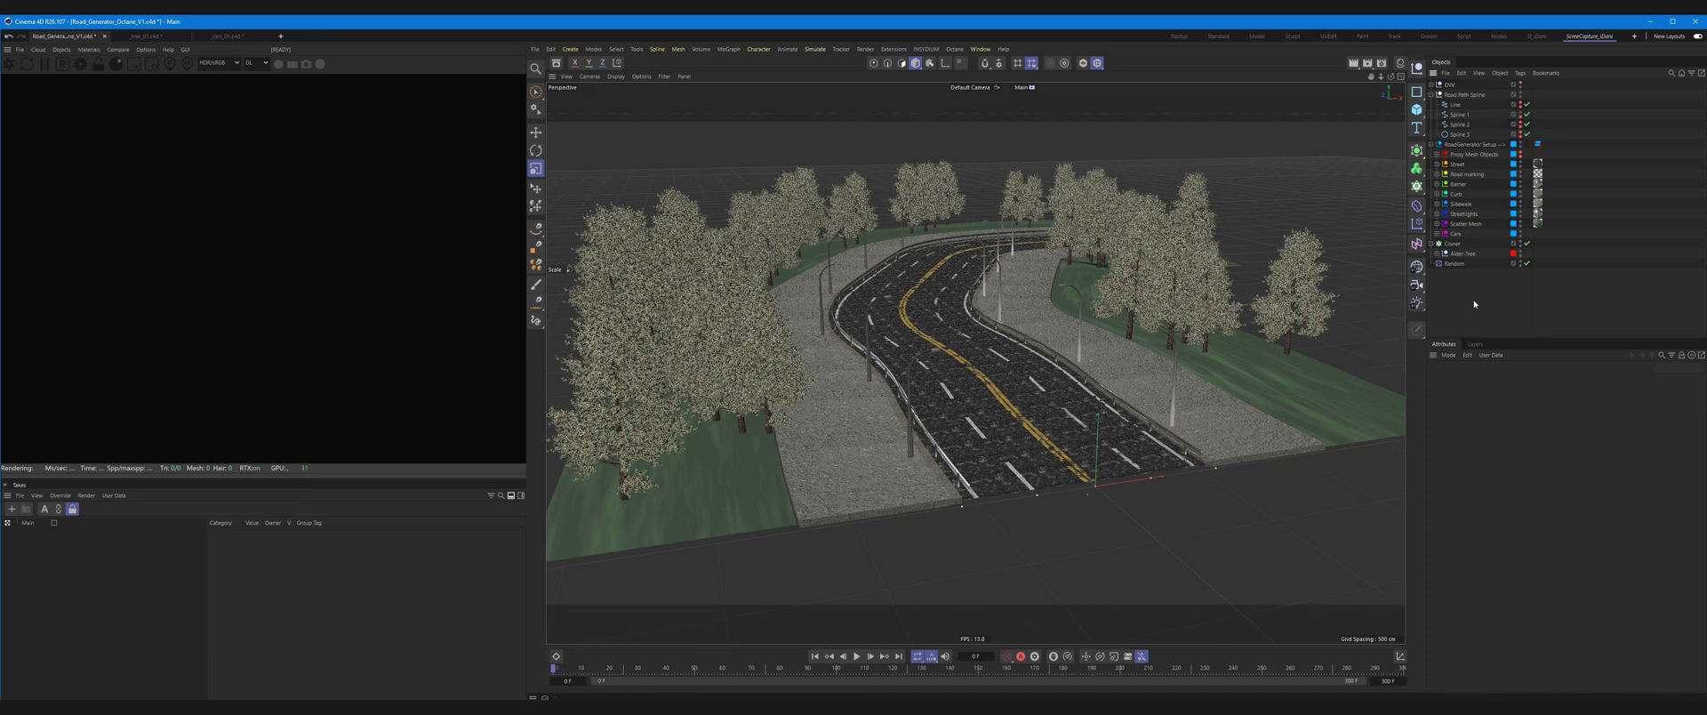
pyautogui.hotkey('ctrl', 'v')
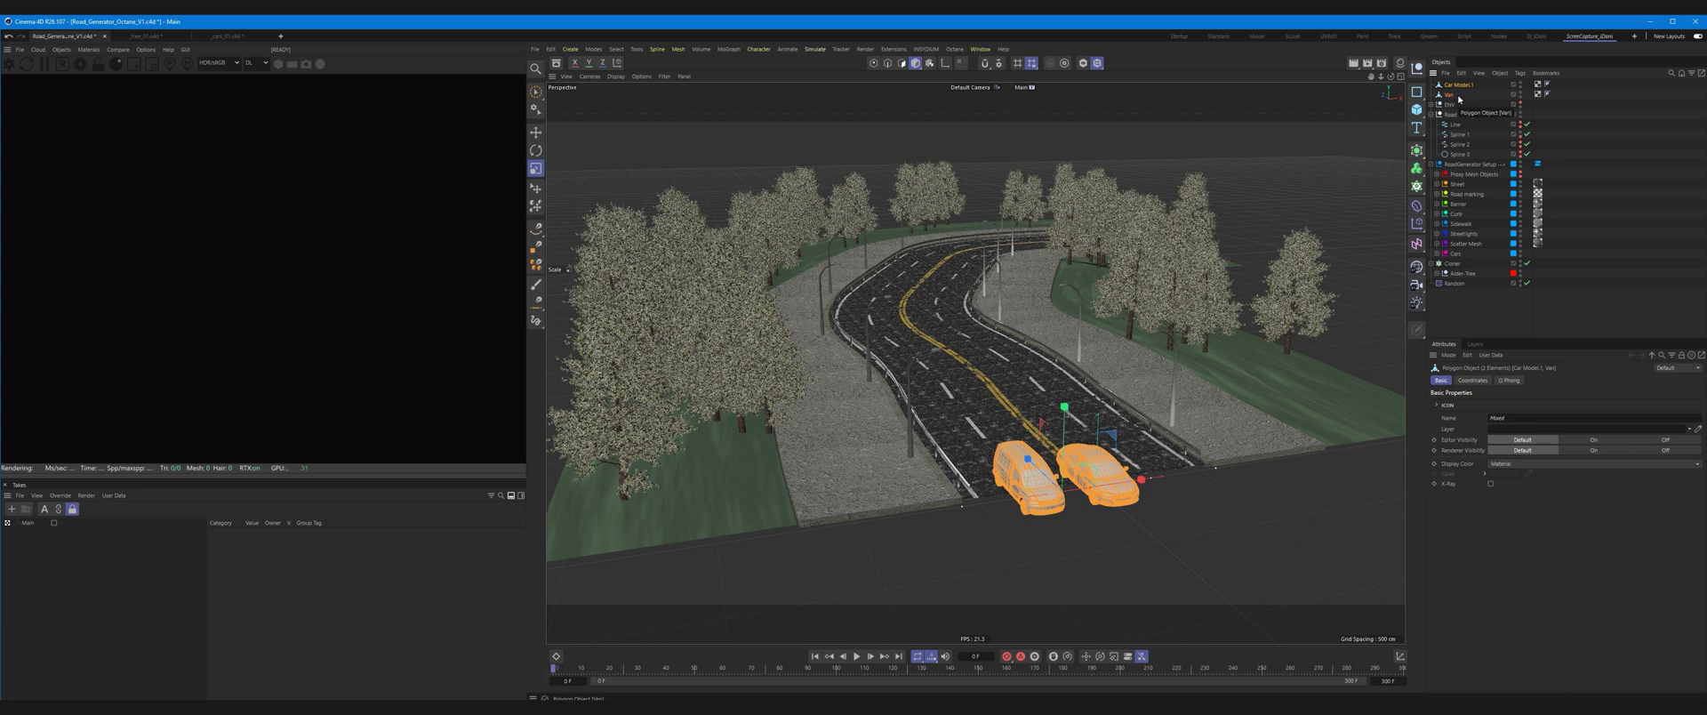
# Expand the Cars group and both car cloners to inspect their car instances
pyautogui.click(1436, 254)
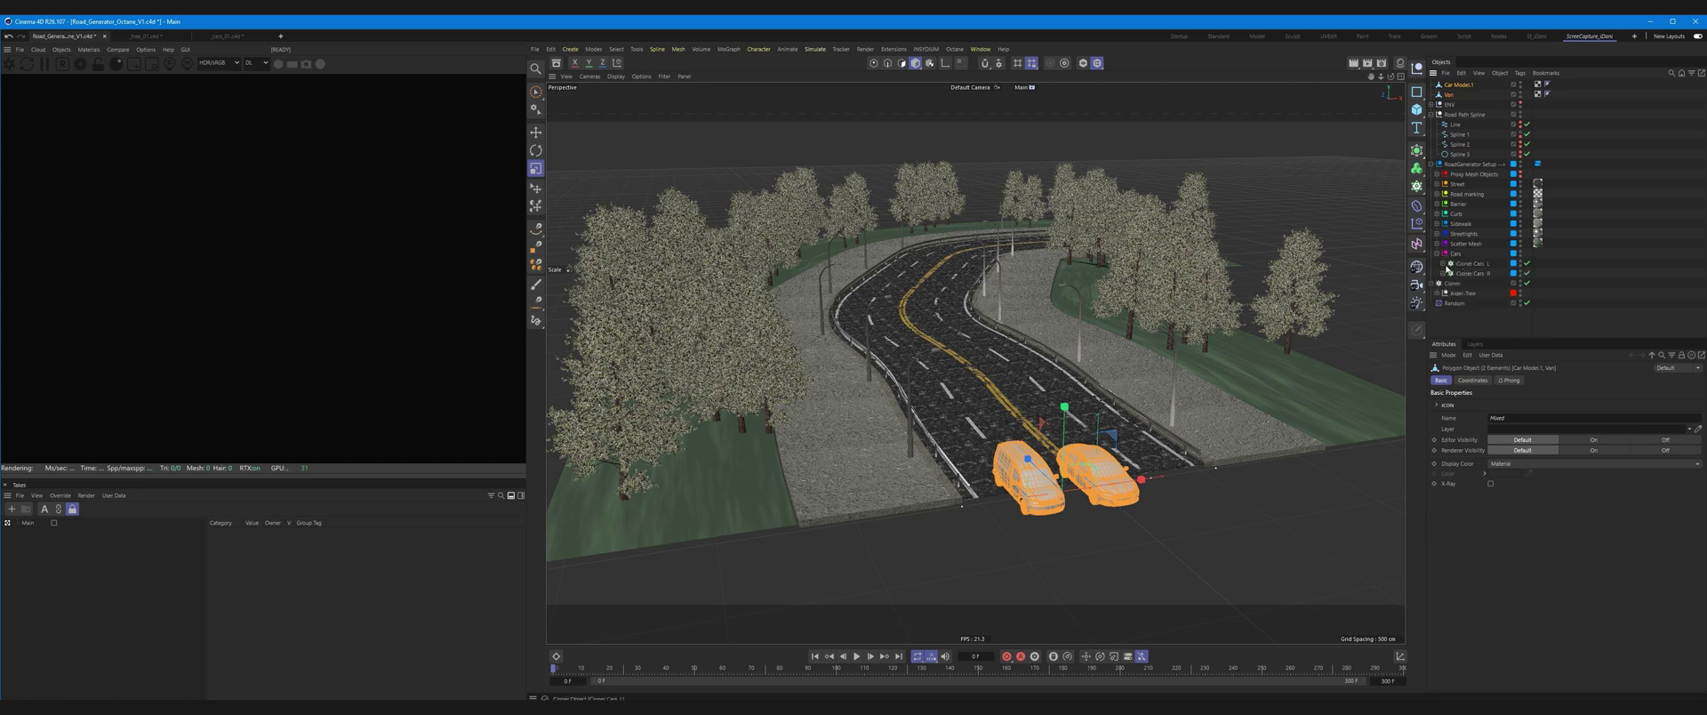
pyautogui.click(1443, 264)
pyautogui.click(1442, 293)
pyautogui.click(1480, 273)
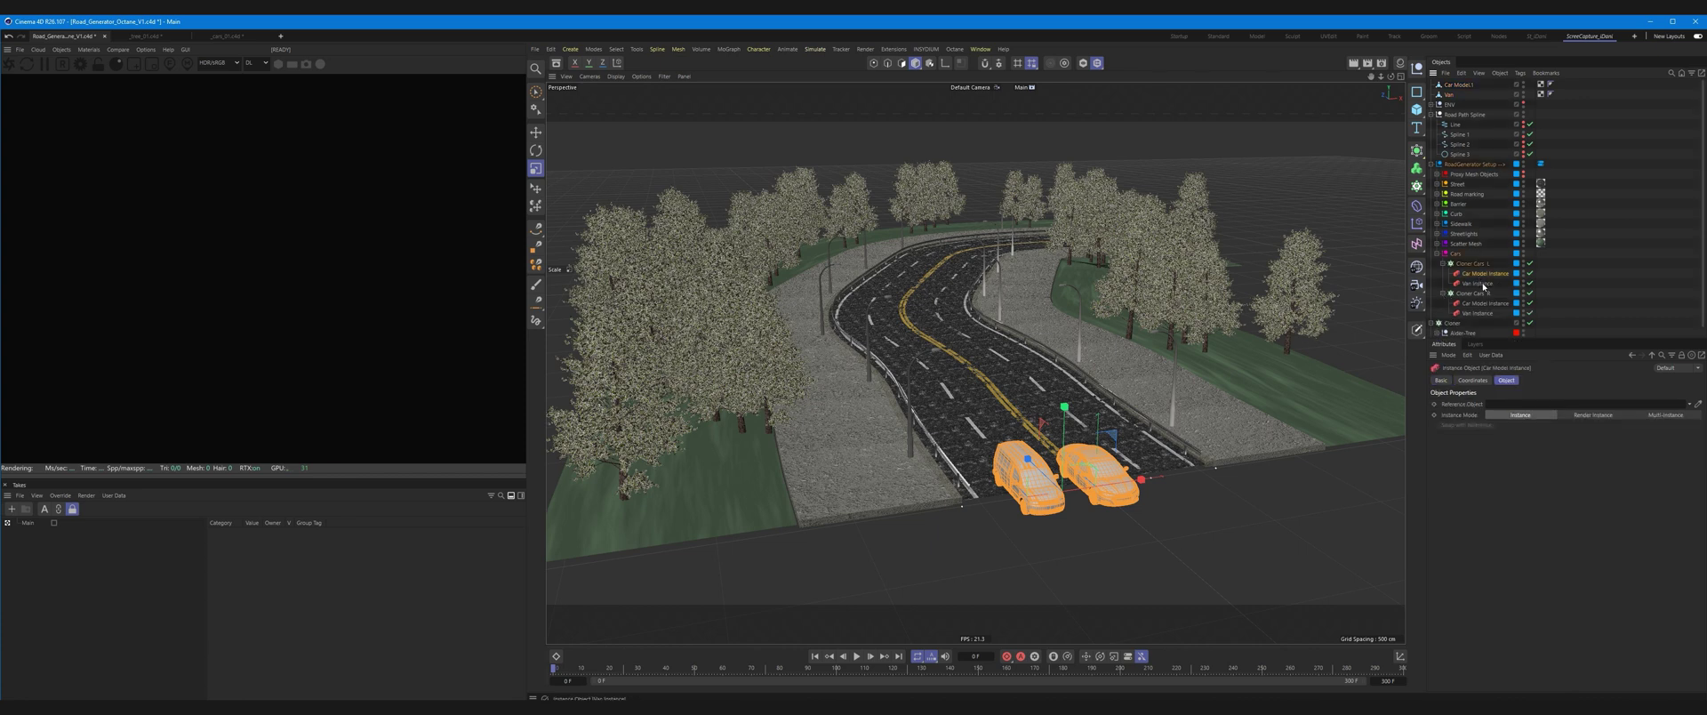
pyautogui.keyDown('ctrl'); pyautogui.click(1476, 283); pyautogui.keyUp('ctrl')
pyautogui.keyDown('ctrl'); pyautogui.click(1480, 303); pyautogui.keyUp('ctrl')
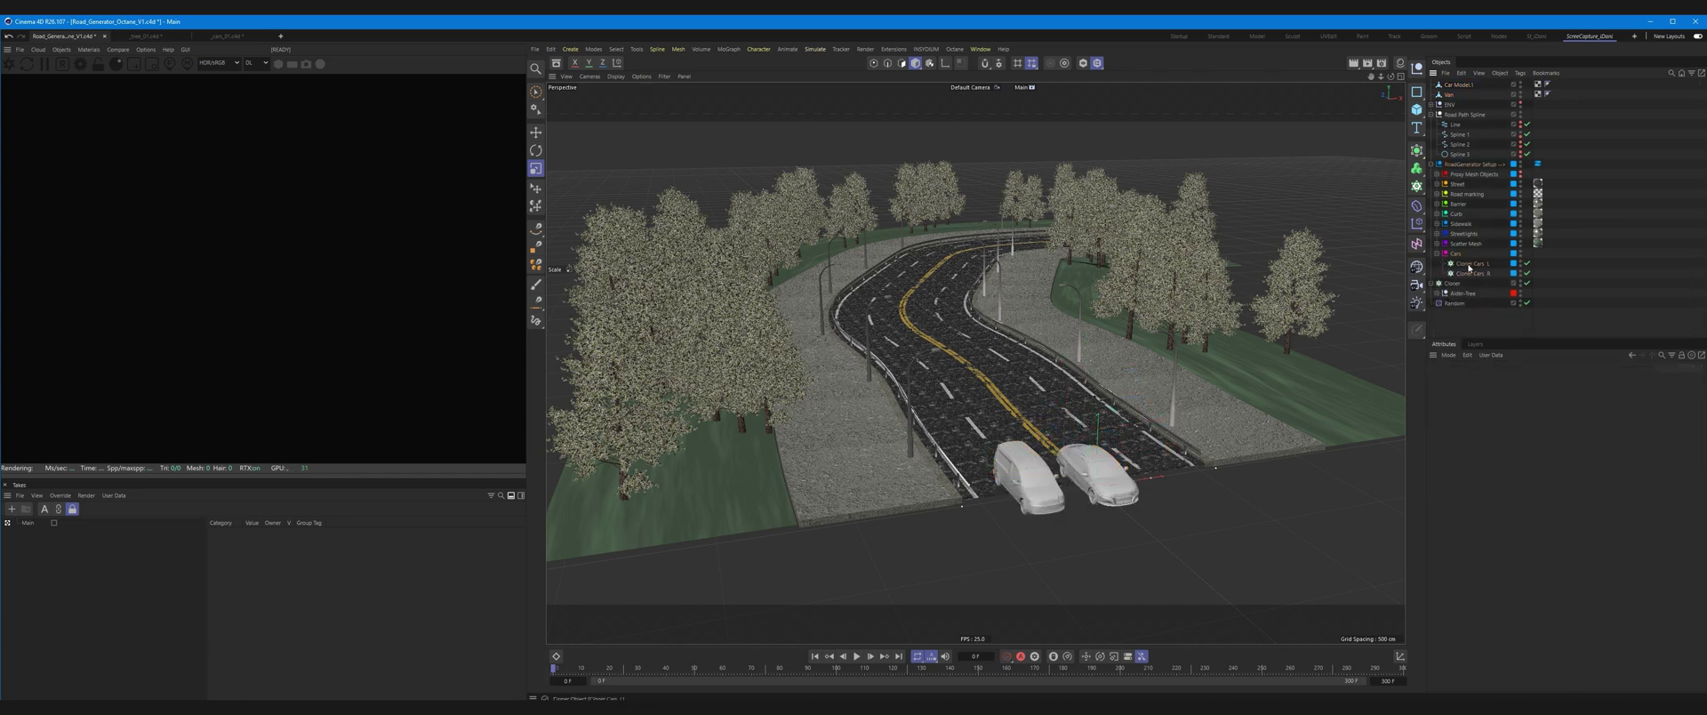
pyautogui.click(1469, 264)
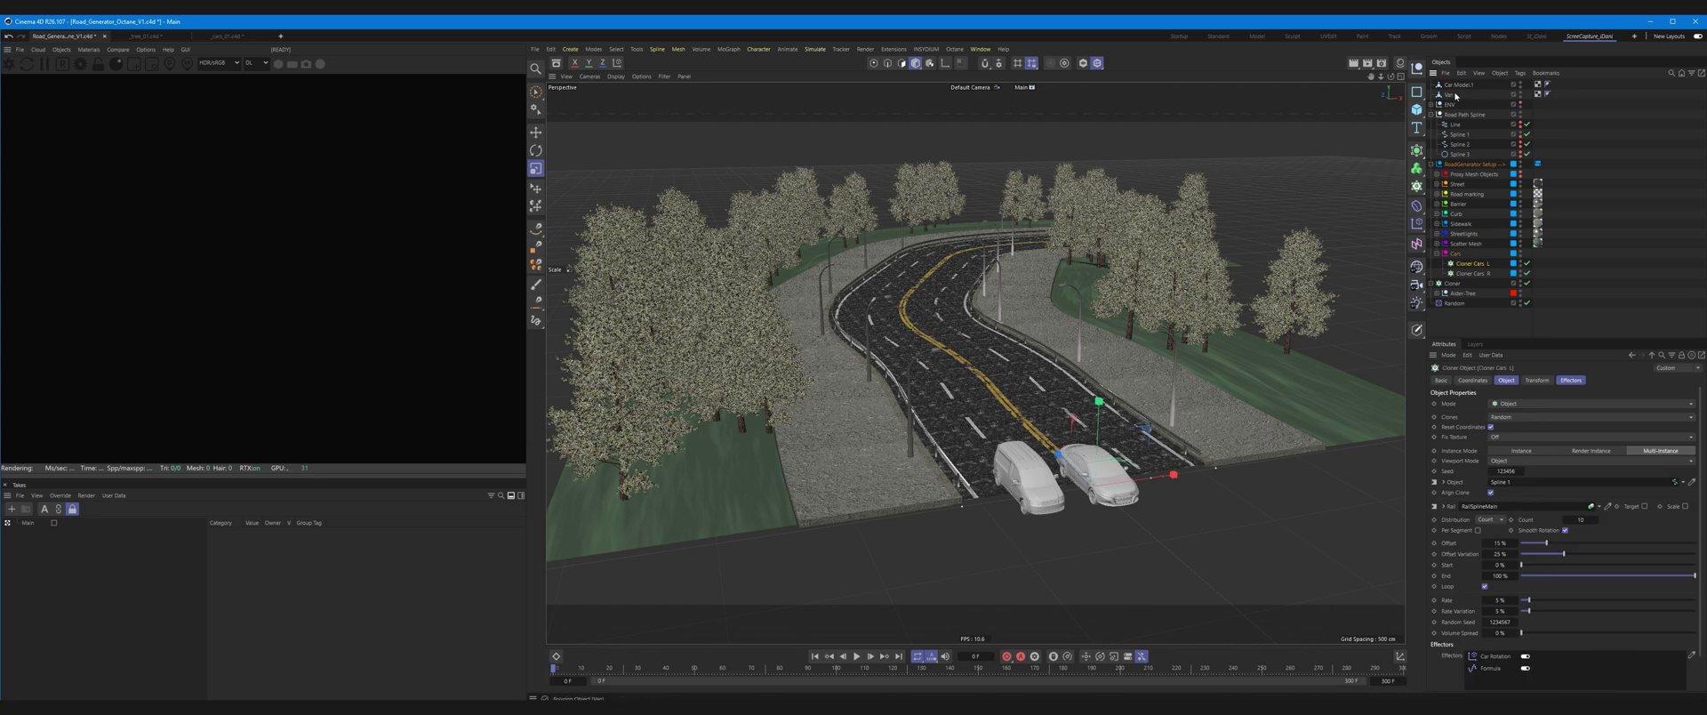
# Move Car Model.1 and Van under Cloner Cars L, then collapse the Cars group
pyautogui.click(1455, 96)
pyautogui.keyDown('ctrl'); pyautogui.click(1458, 85); pyautogui.keyUp('ctrl')
pyautogui.moveTo(1475, 265); pyautogui.dragTo(1474, 274)
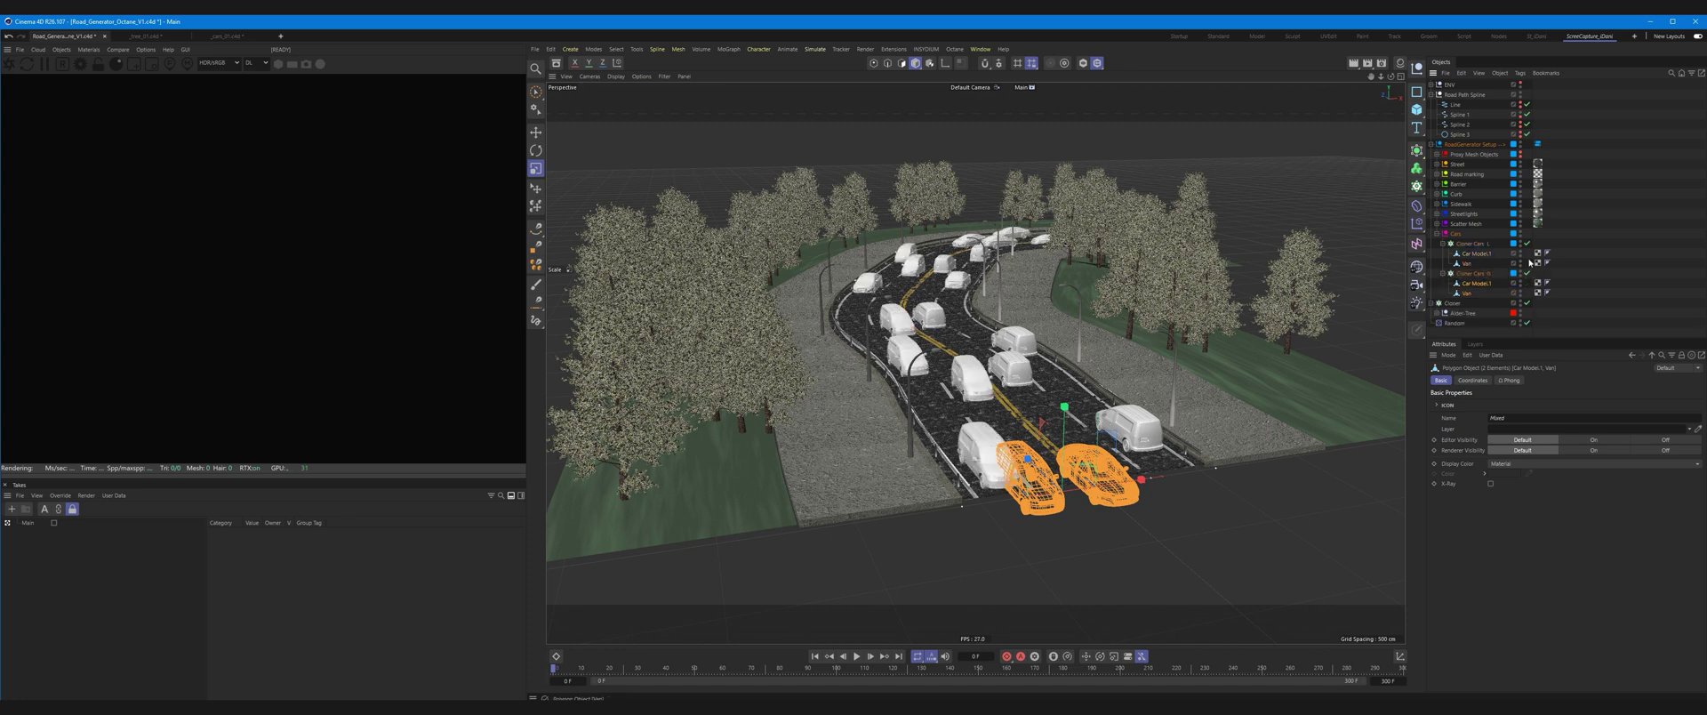
pyautogui.click(1571, 236)
pyautogui.click(1437, 234)
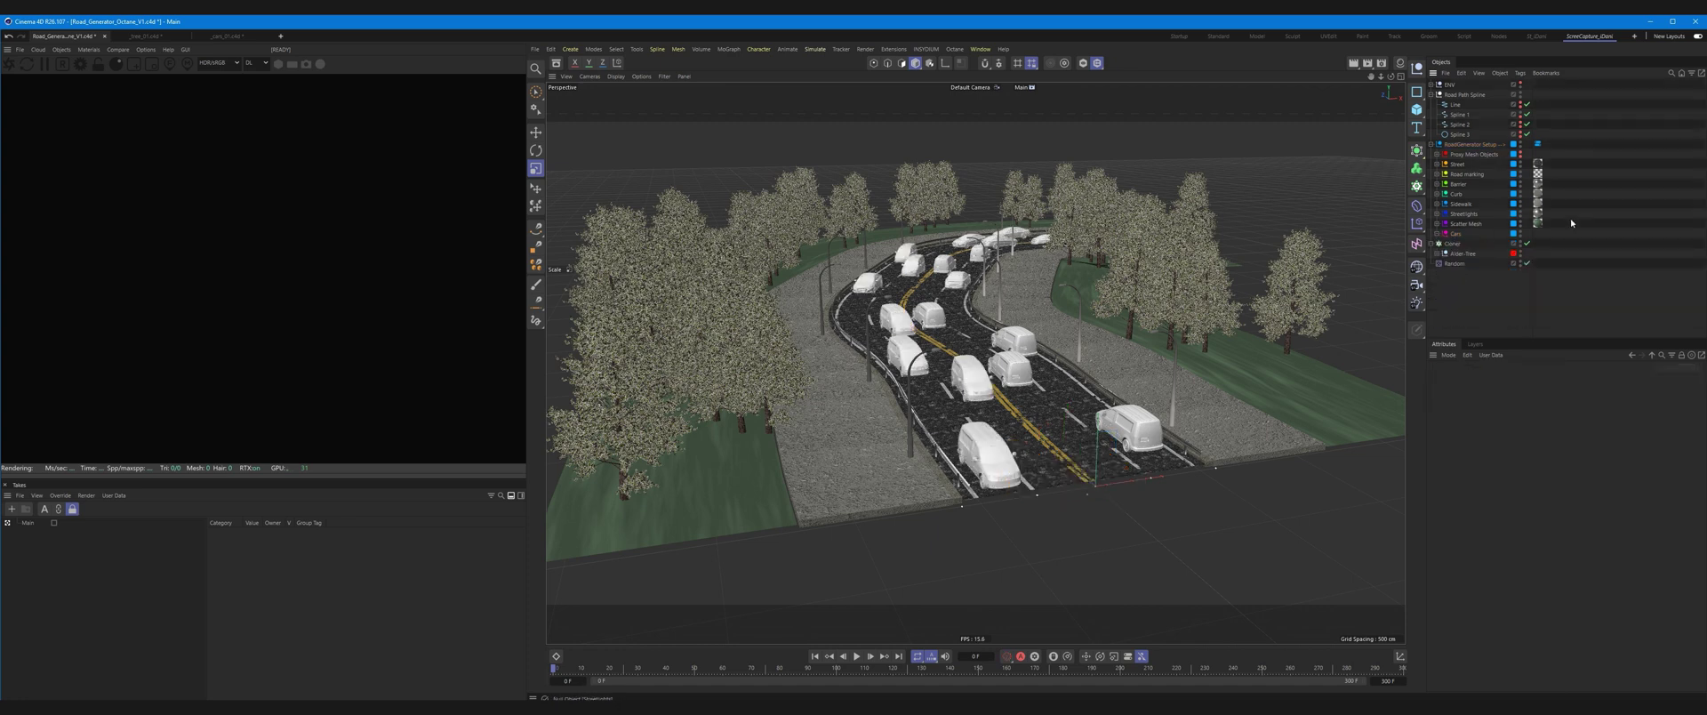
# Bring up the road setup's car settings and preview the traffic animation
pyautogui.click(1538, 144)
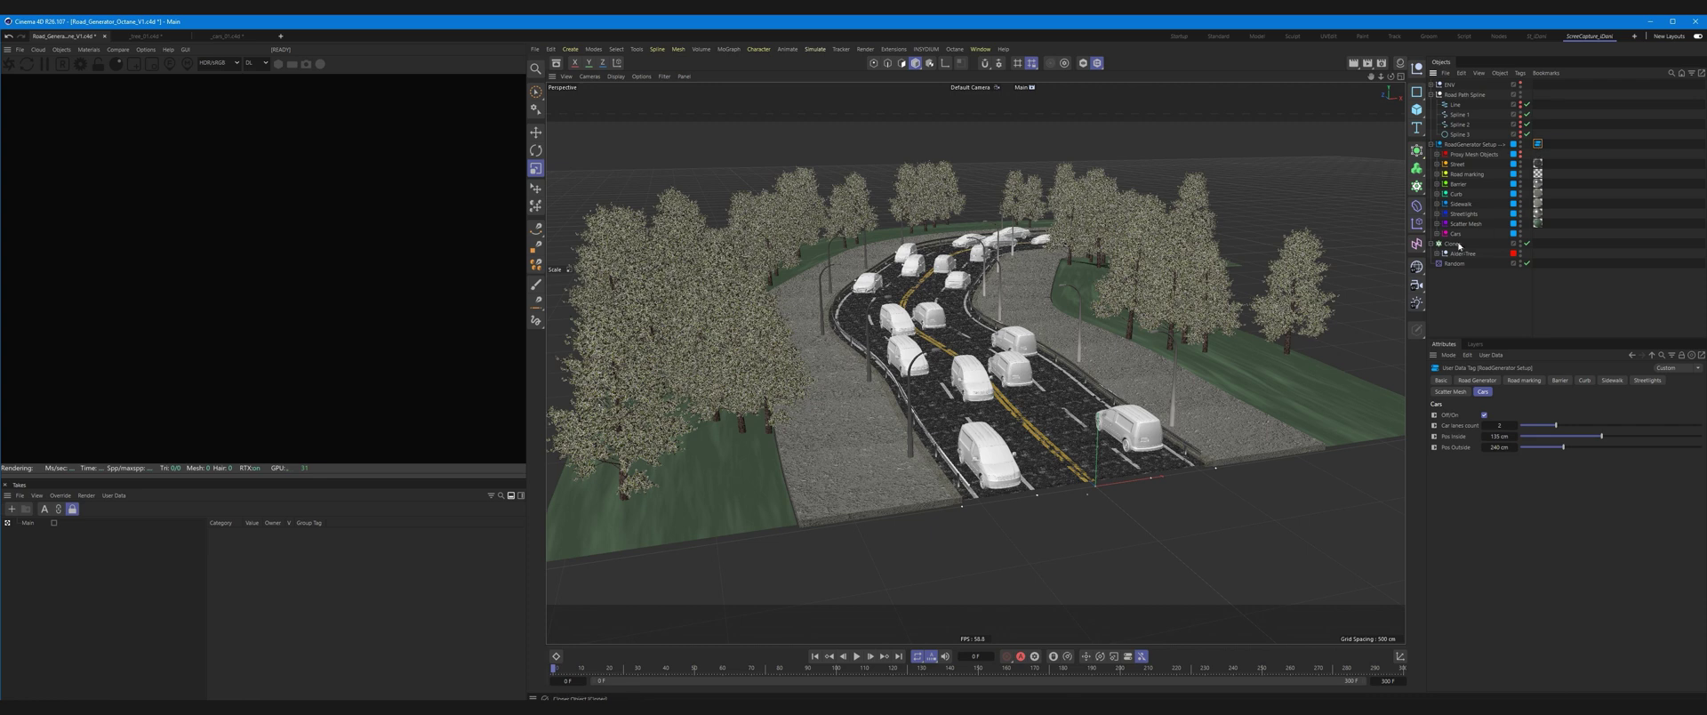
pyautogui.keyDown('alt'); pyautogui.moveTo(1050, 423); pyautogui.dragTo(941, 575); pyautogui.keyUp('alt')
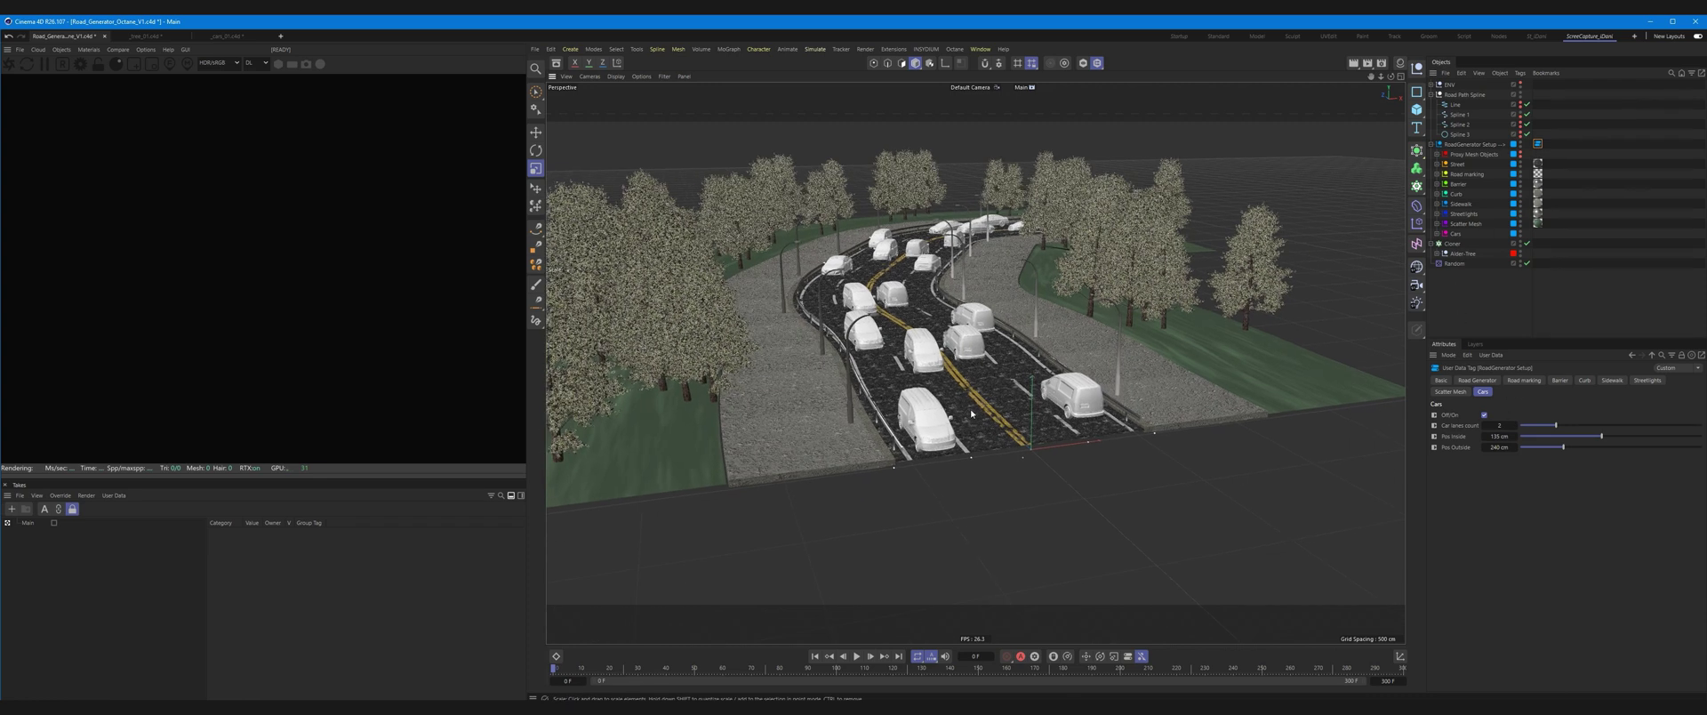
pyautogui.click(857, 656)
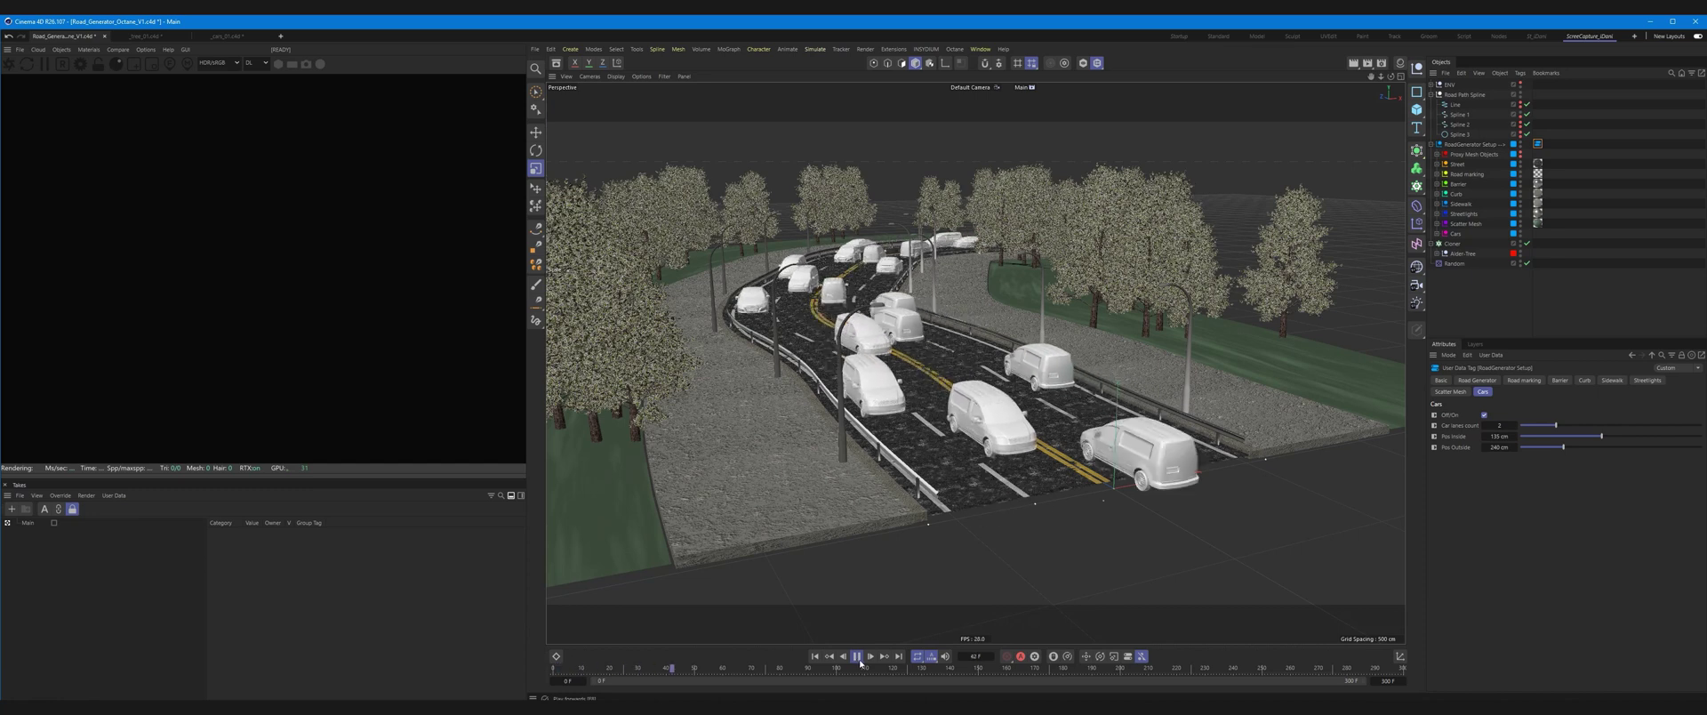
pyautogui.click(857, 656)
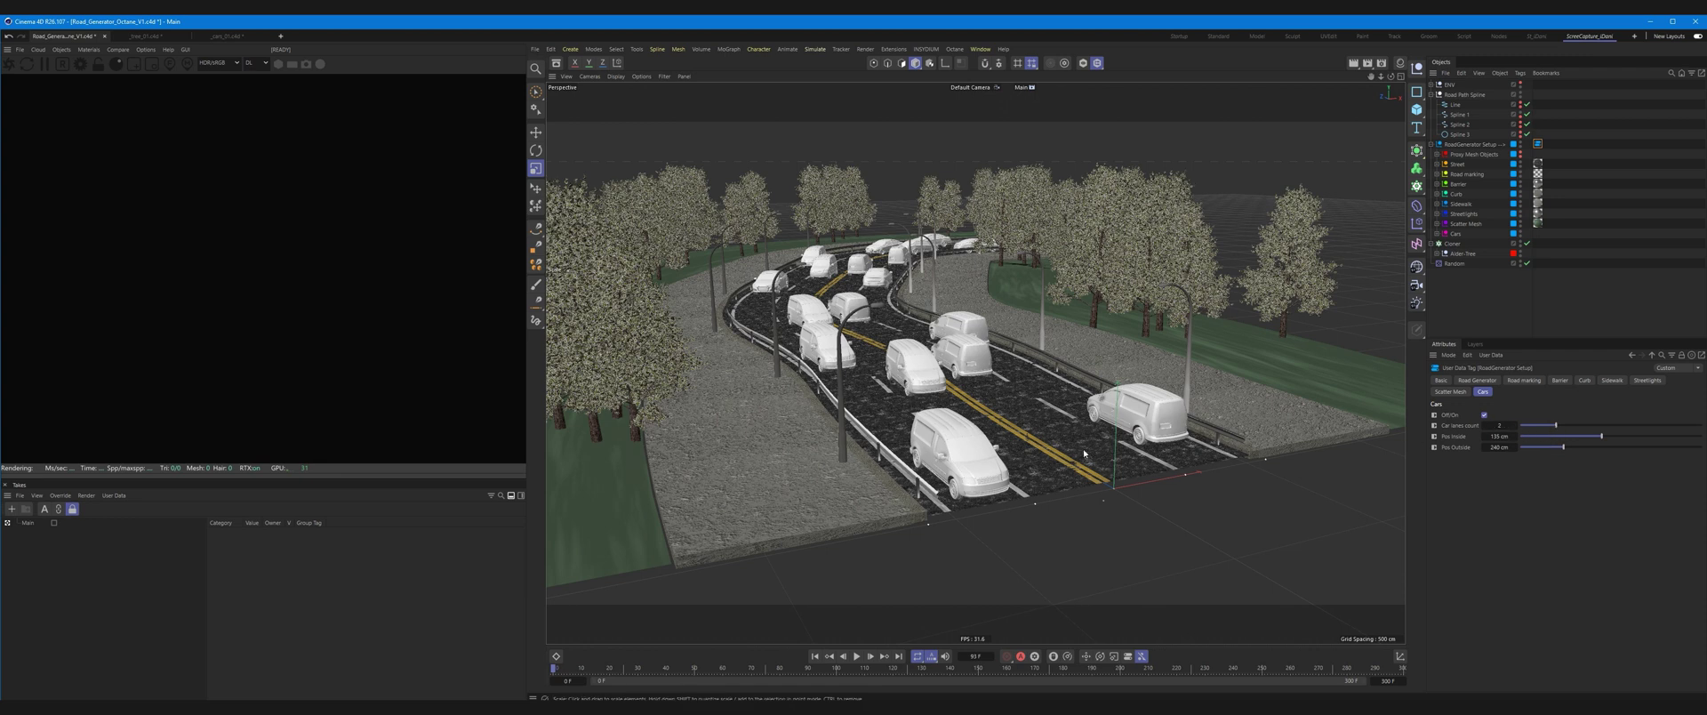
# Adjust the Car lanes count and lower Pos Outside from 240 cm to 225 cm
pyautogui.keyDown('alt'); pyautogui.moveTo(1084, 454); pyautogui.dragTo(1196, 433); pyautogui.keyUp('alt')
pyautogui.moveTo(1549, 429)
pyautogui.mouseDown()
pyautogui.moveTo(1524, 432)
pyautogui.moveTo(1604, 439)
pyautogui.mouseUp()
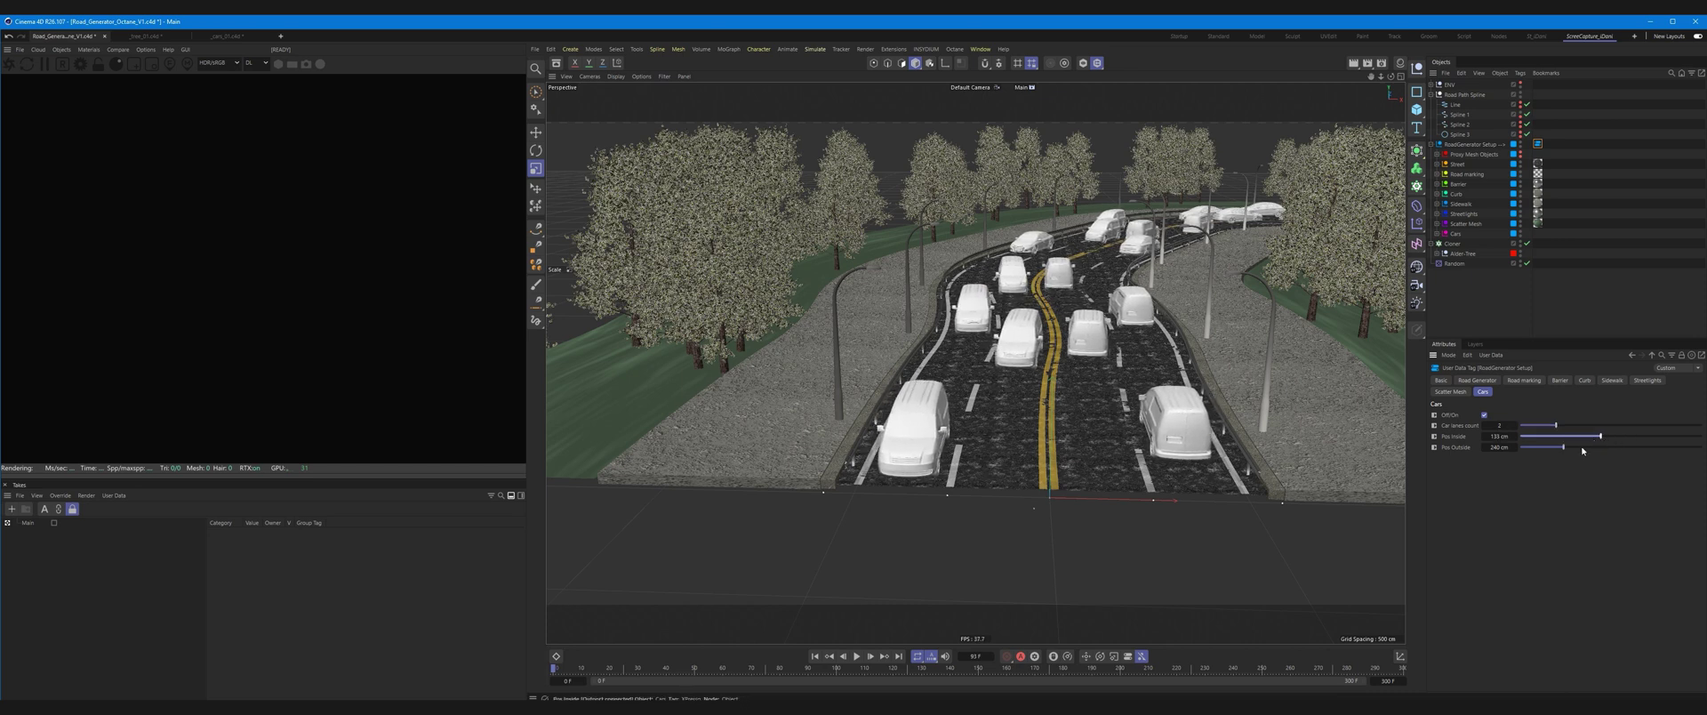
pyautogui.moveTo(1567, 449); pyautogui.dragTo(1566, 449)
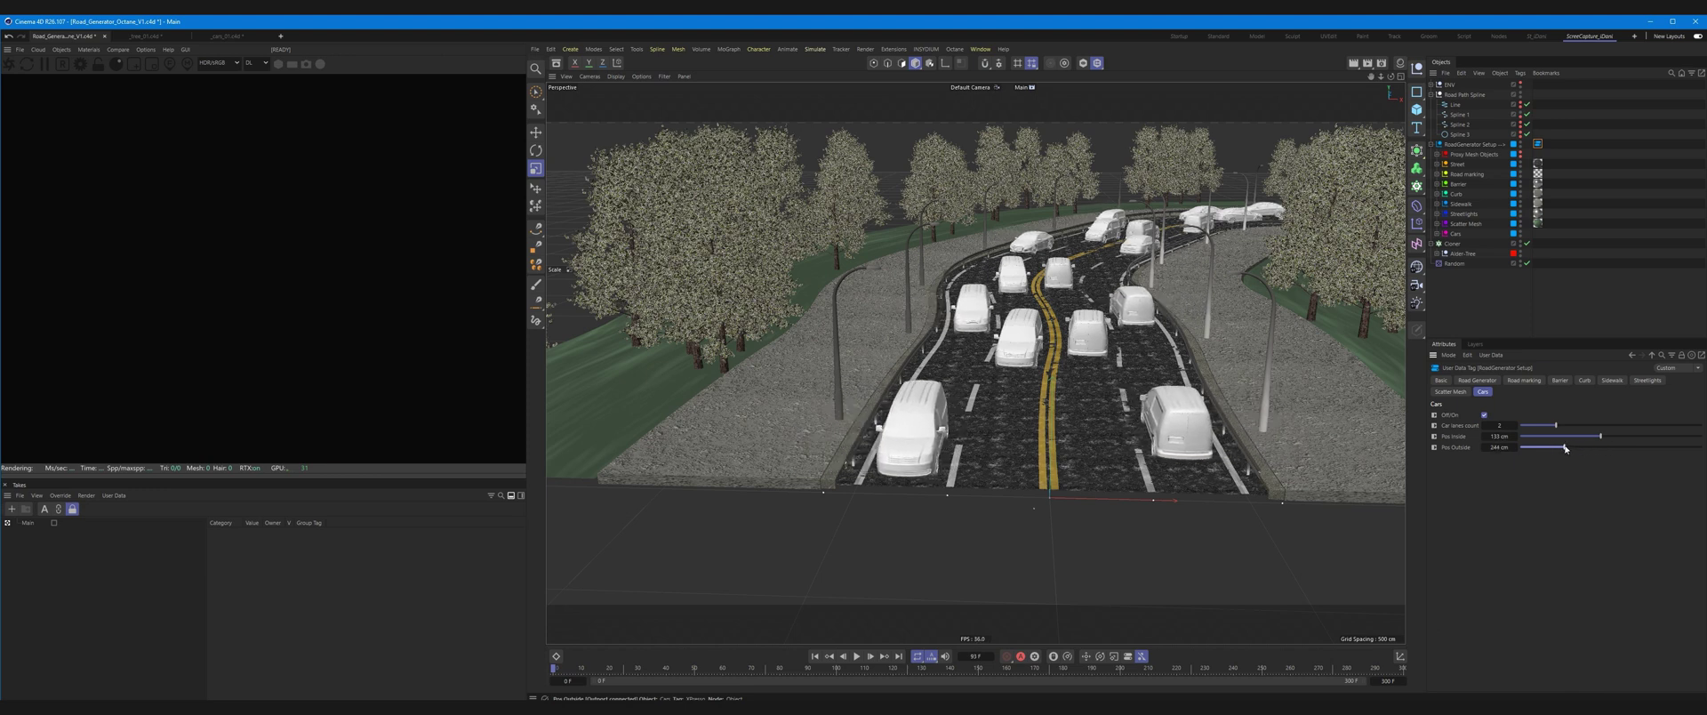
# Collapse the cloners' children and select both Cloner Cars L and R
pyautogui.click(1437, 233)
pyautogui.click(1442, 273)
pyautogui.click(1442, 244)
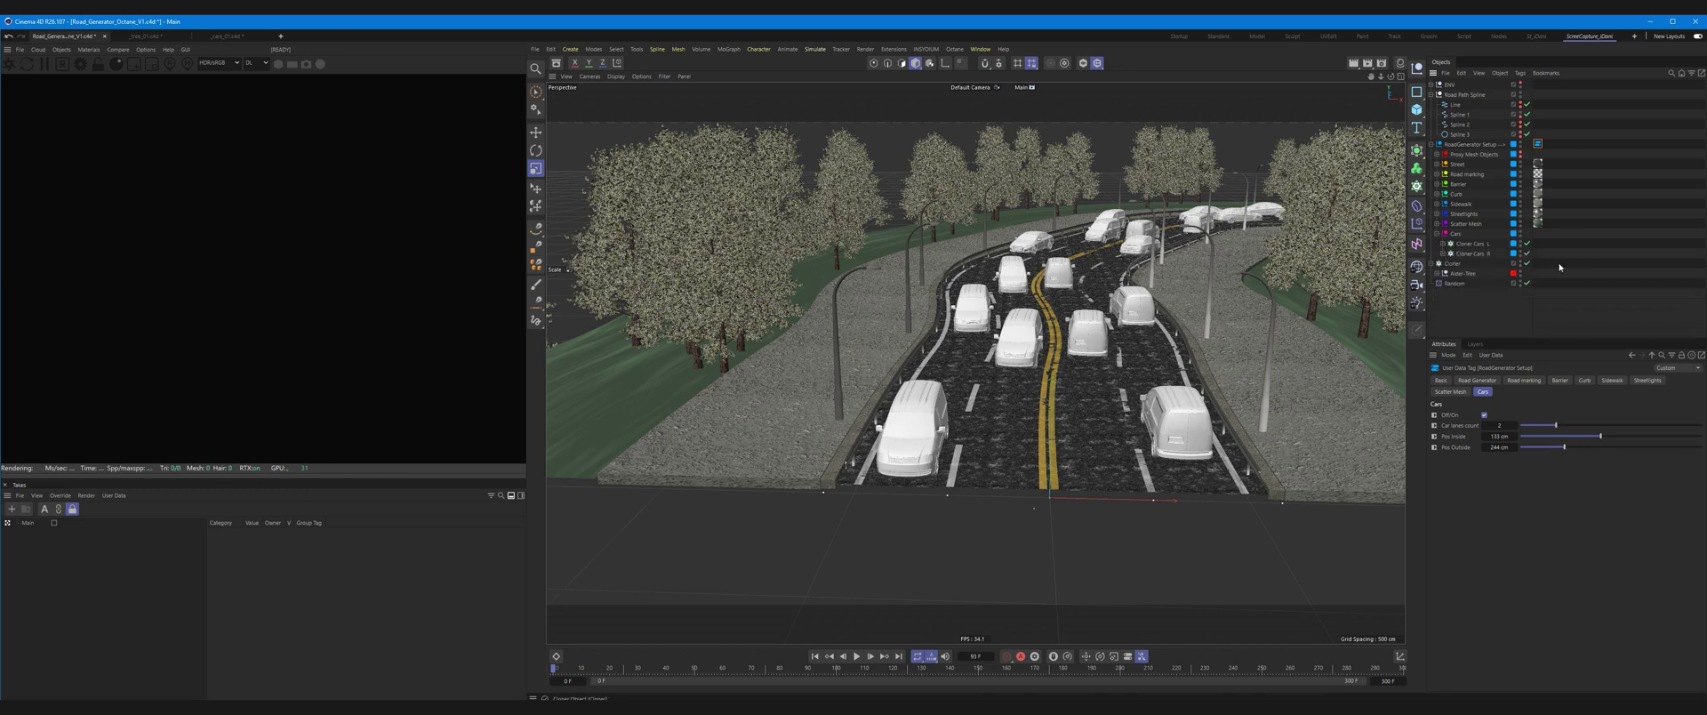
pyautogui.click(1495, 262)
pyautogui.moveTo(1469, 250); pyautogui.dragTo(1471, 253)
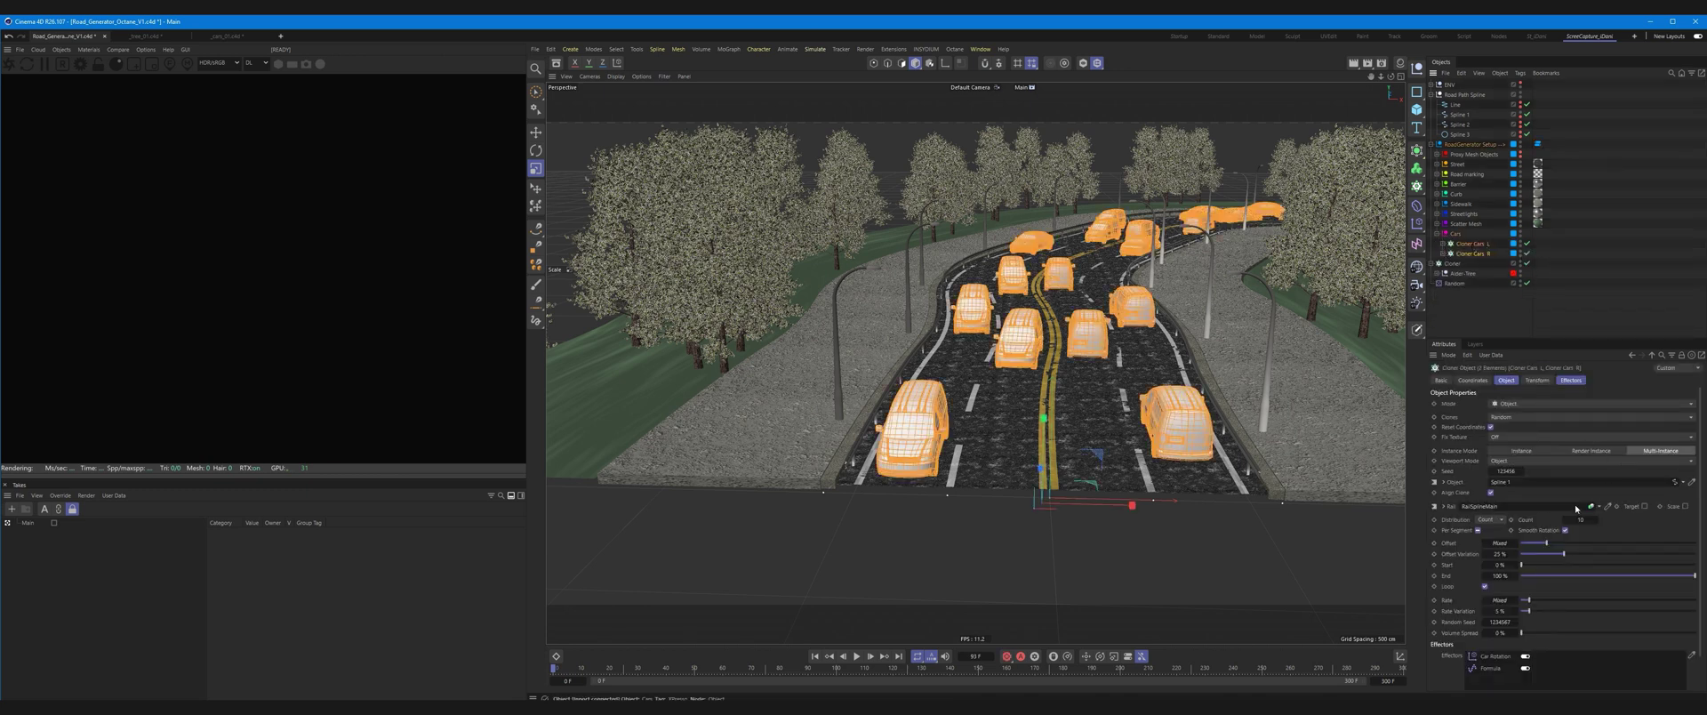
# Change the car Count and lower Offset Variation from 25% to 22%, then deselect
pyautogui.moveTo(1582, 520); pyautogui.dragTo(1576, 521)
pyautogui.moveTo(1569, 559)
pyautogui.mouseDown()
pyautogui.moveTo(1588, 555)
pyautogui.moveTo(1570, 569)
pyautogui.mouseUp()
pyautogui.click(1497, 337)
pyautogui.moveTo(978, 445)
pyautogui.keyDown('alt'); pyautogui.mouseDown()
pyautogui.moveTo(894, 475)
pyautogui.moveTo(1001, 486)
pyautogui.mouseUp(); pyautogui.keyUp('alt')
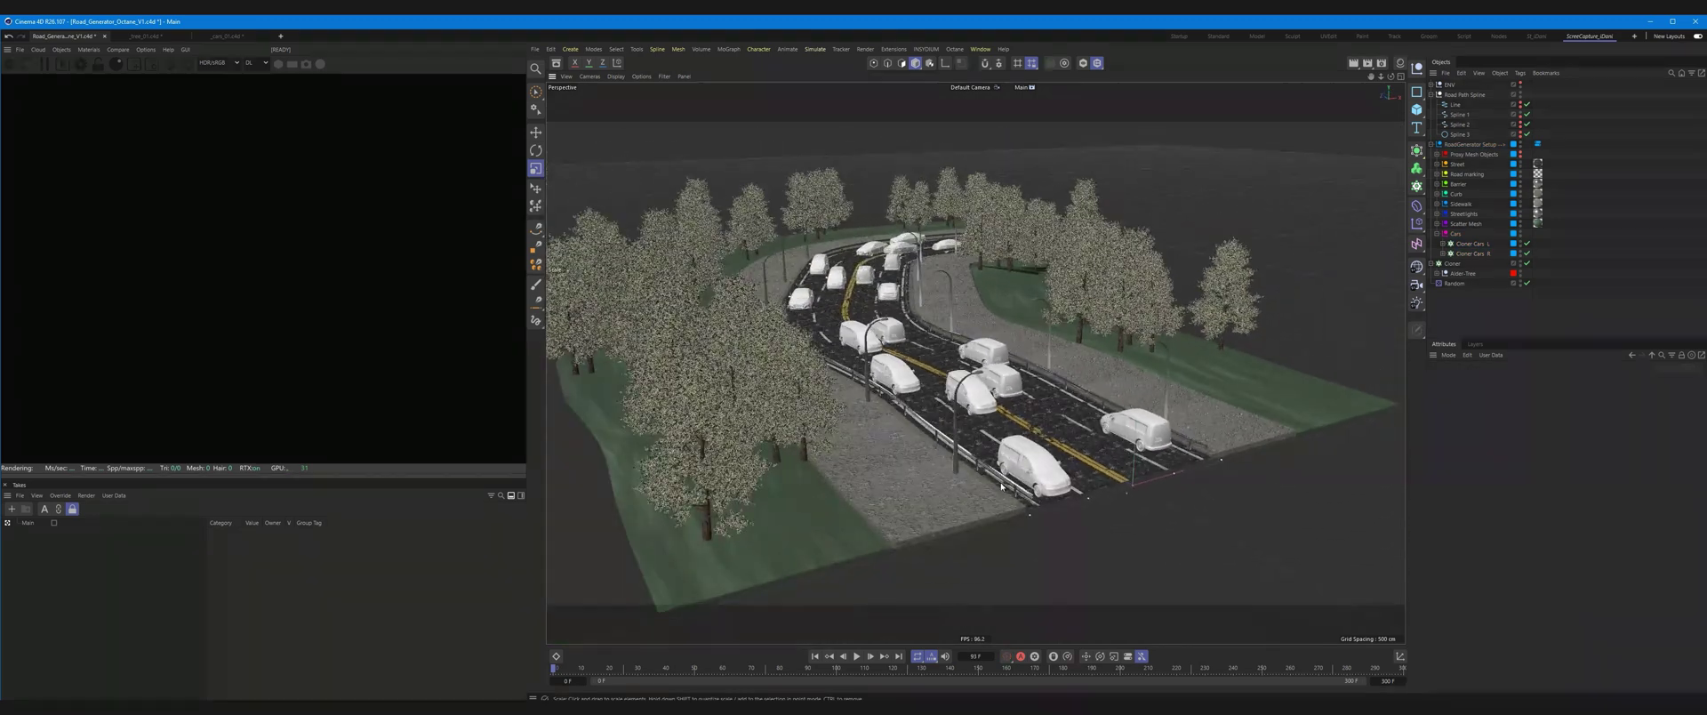
# Play the traffic preview and bring up the RoadGenerator Setup's Road Generator settings
pyautogui.click(857, 657)
pyautogui.scroll(-3, 1067, 374)
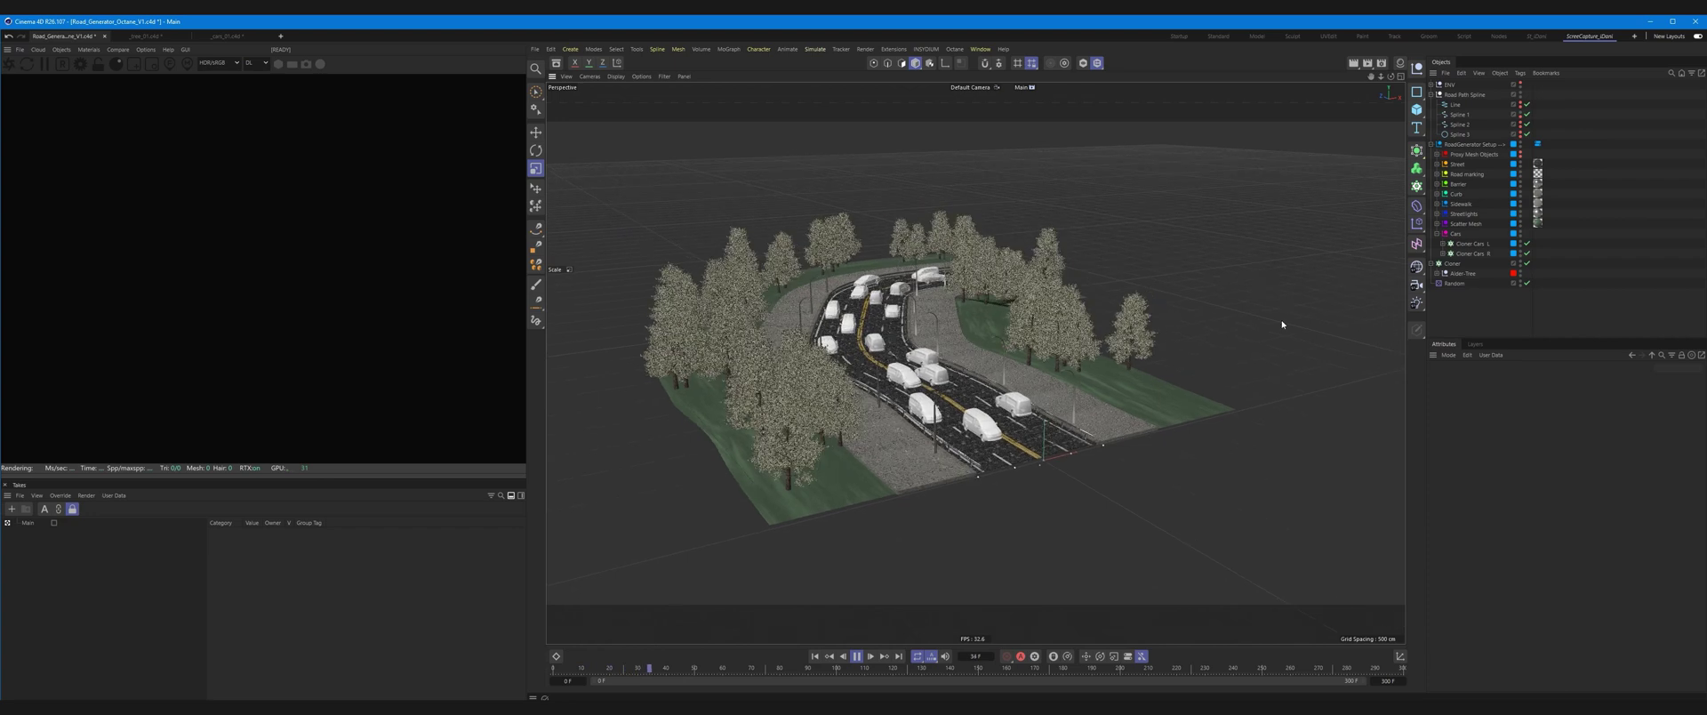
pyautogui.click(1436, 233)
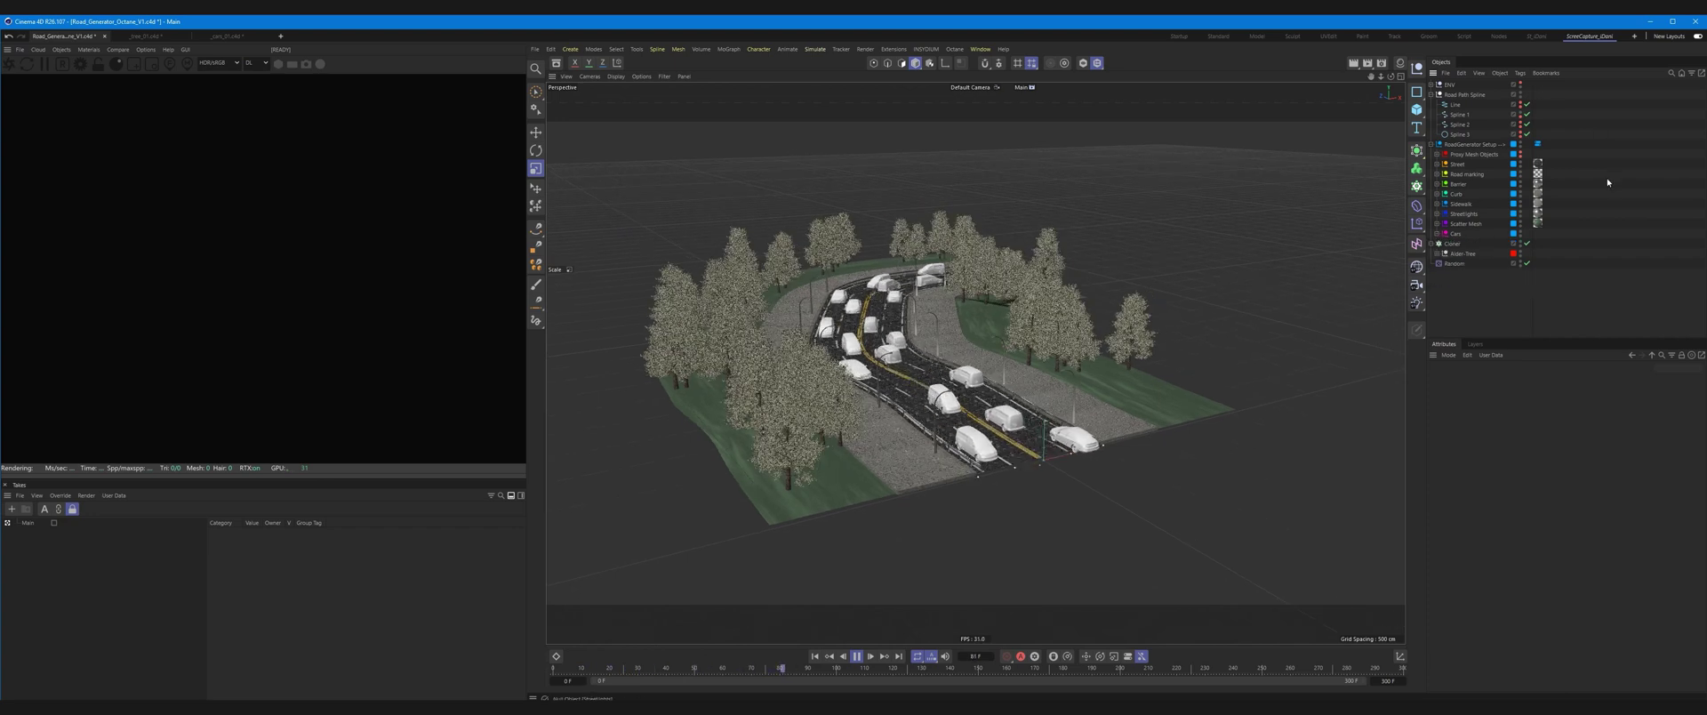
pyautogui.click(1537, 143)
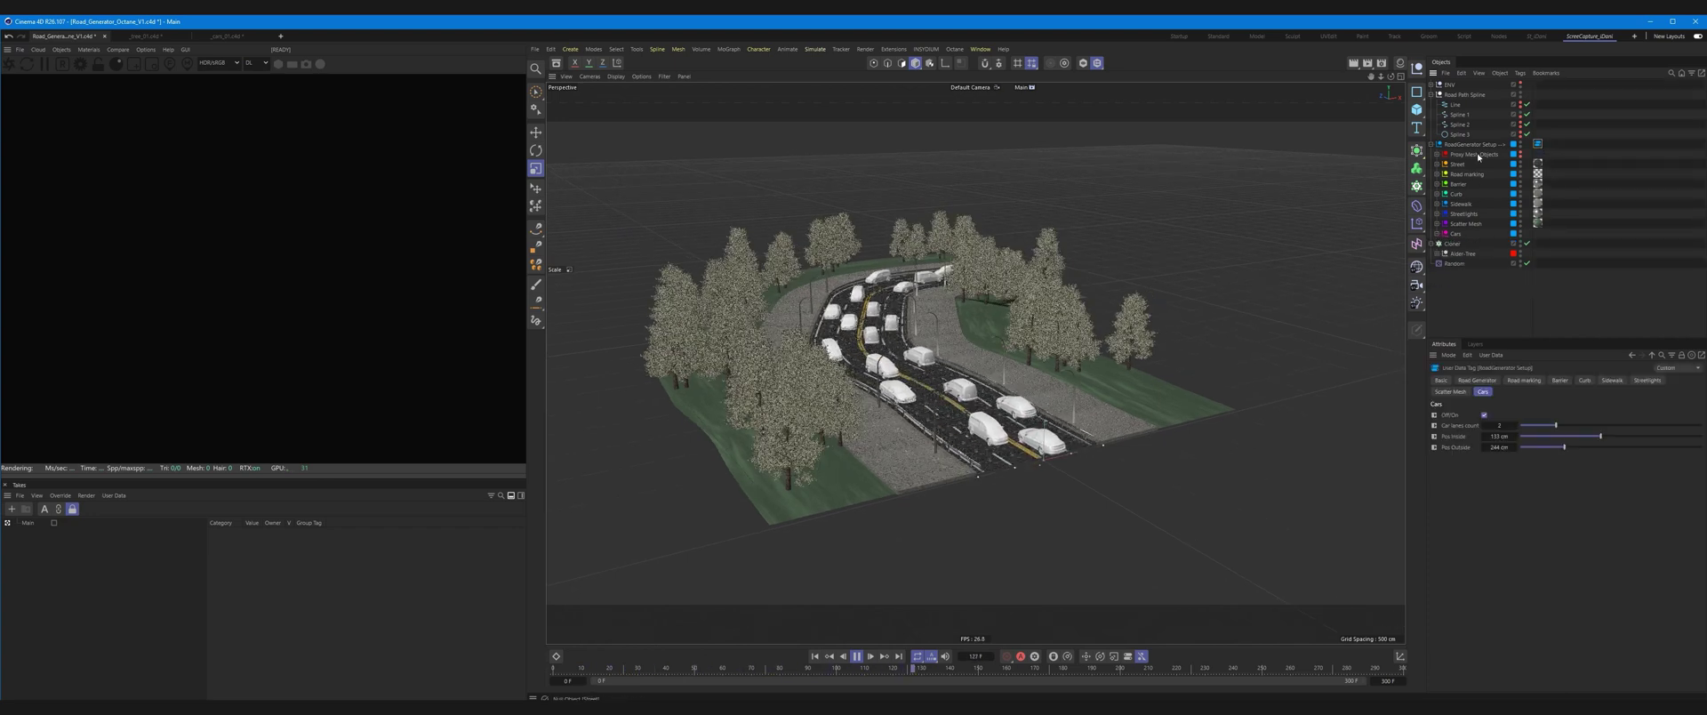
pyautogui.click(1495, 381)
# Test a wider road of about 1633 cm, then restore the width to 1200 cm
pyautogui.moveTo(1623, 426); pyautogui.dragTo(1664, 426)
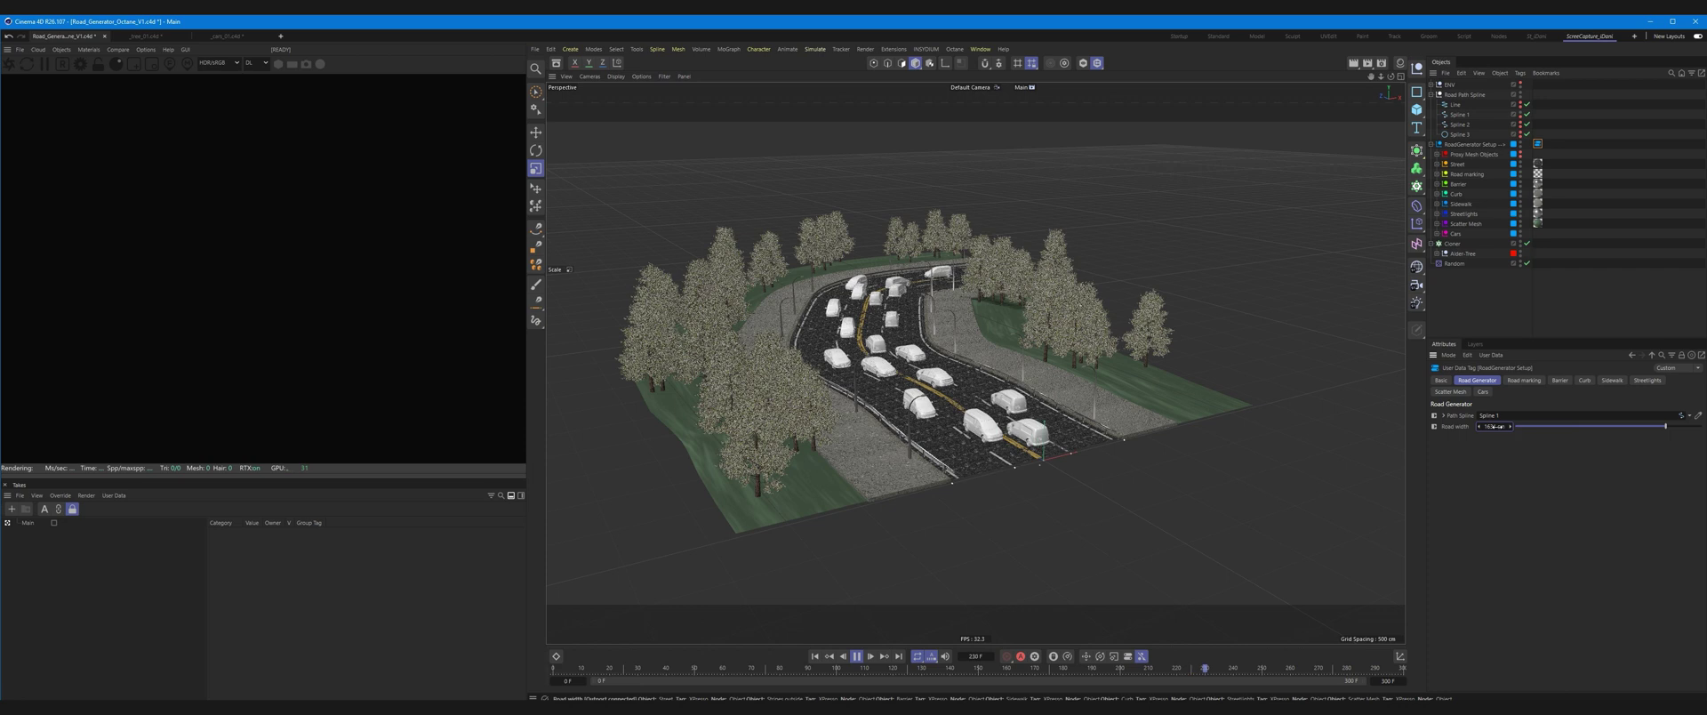
pyautogui.write('1200')
pyautogui.press('Return')
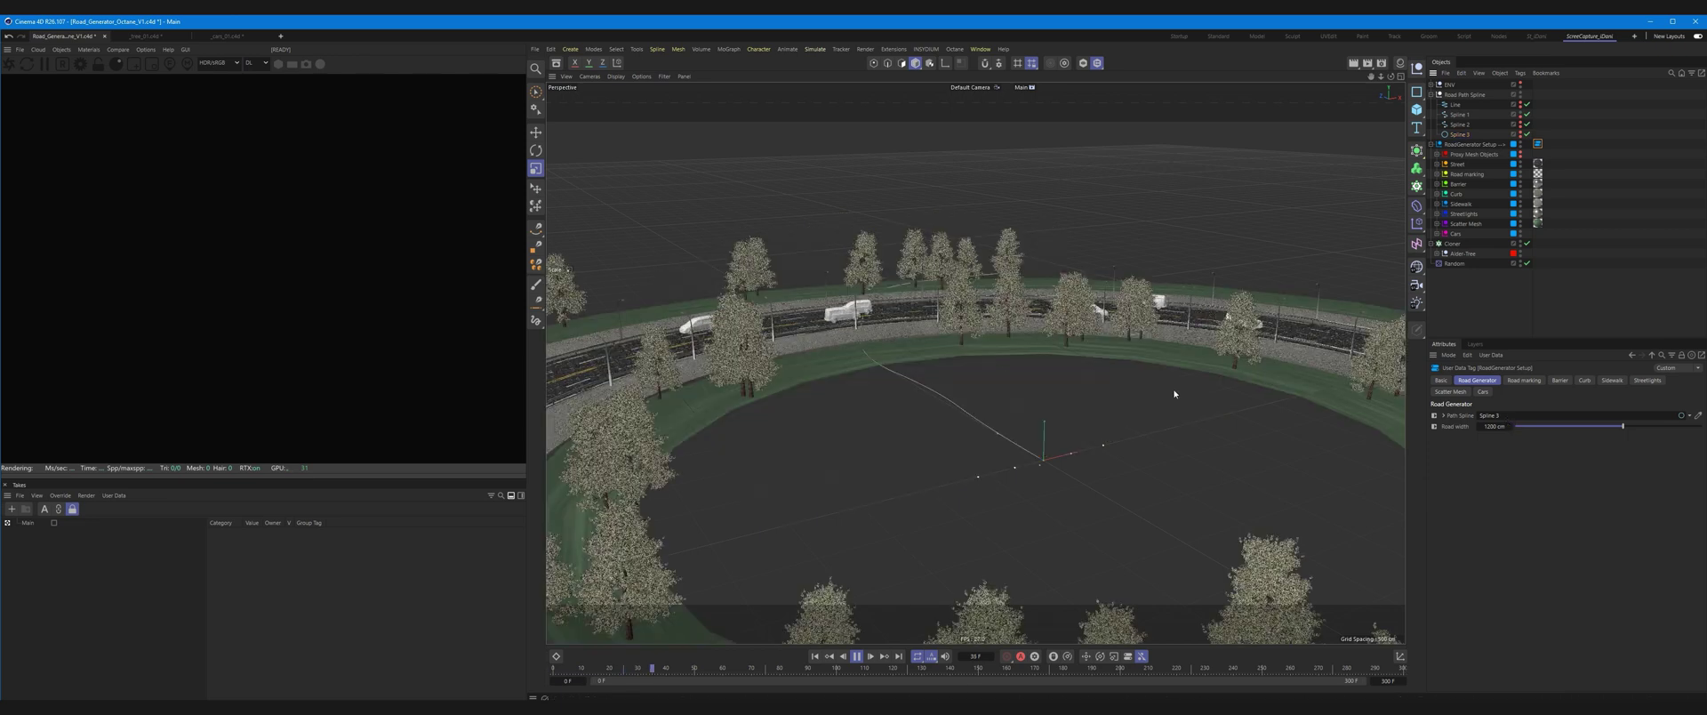
pyautogui.moveTo(941, 402)
pyautogui.keyDown('alt'); pyautogui.mouseDown()
pyautogui.moveTo(1097, 377)
pyautogui.moveTo(1085, 402)
pyautogui.moveTo(1111, 382)
pyautogui.mouseUp(); pyautogui.keyUp('alt')
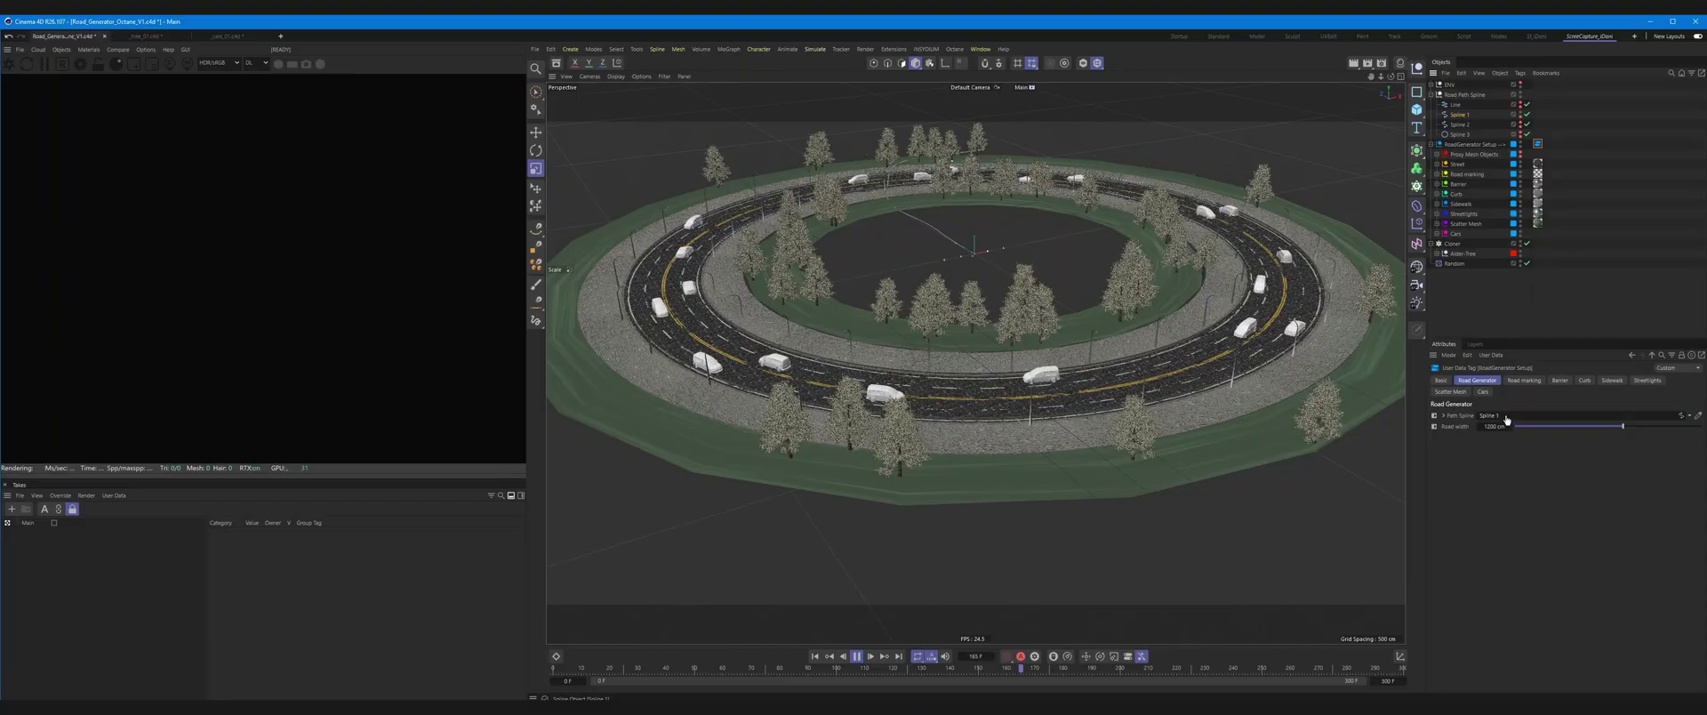
pyautogui.scroll(3, 1015, 153)
pyautogui.scroll(4, 1015, 153)
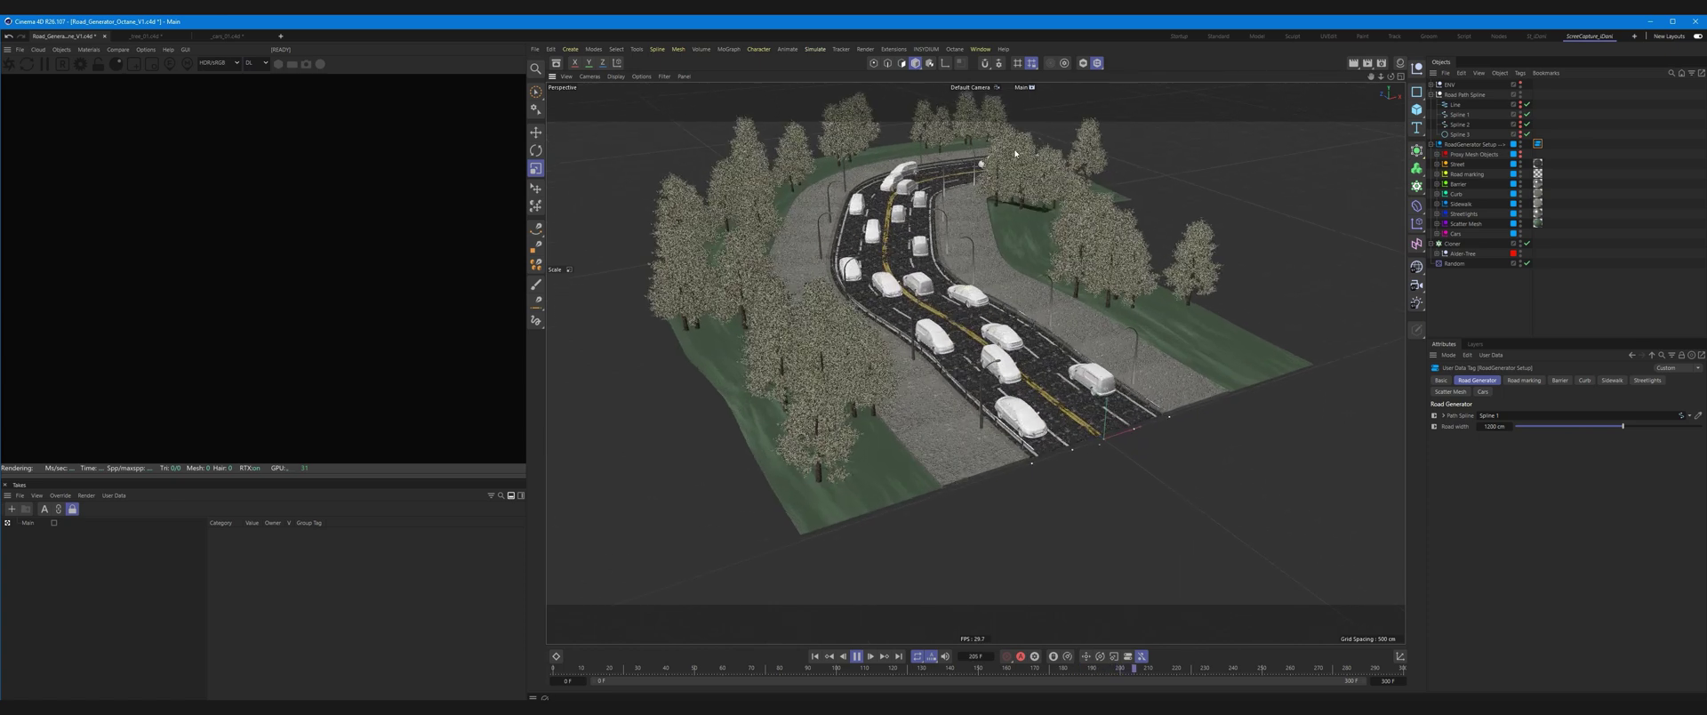
# Box-select one point of Spline 1 and raise it upward along Y
pyautogui.click(1458, 116)
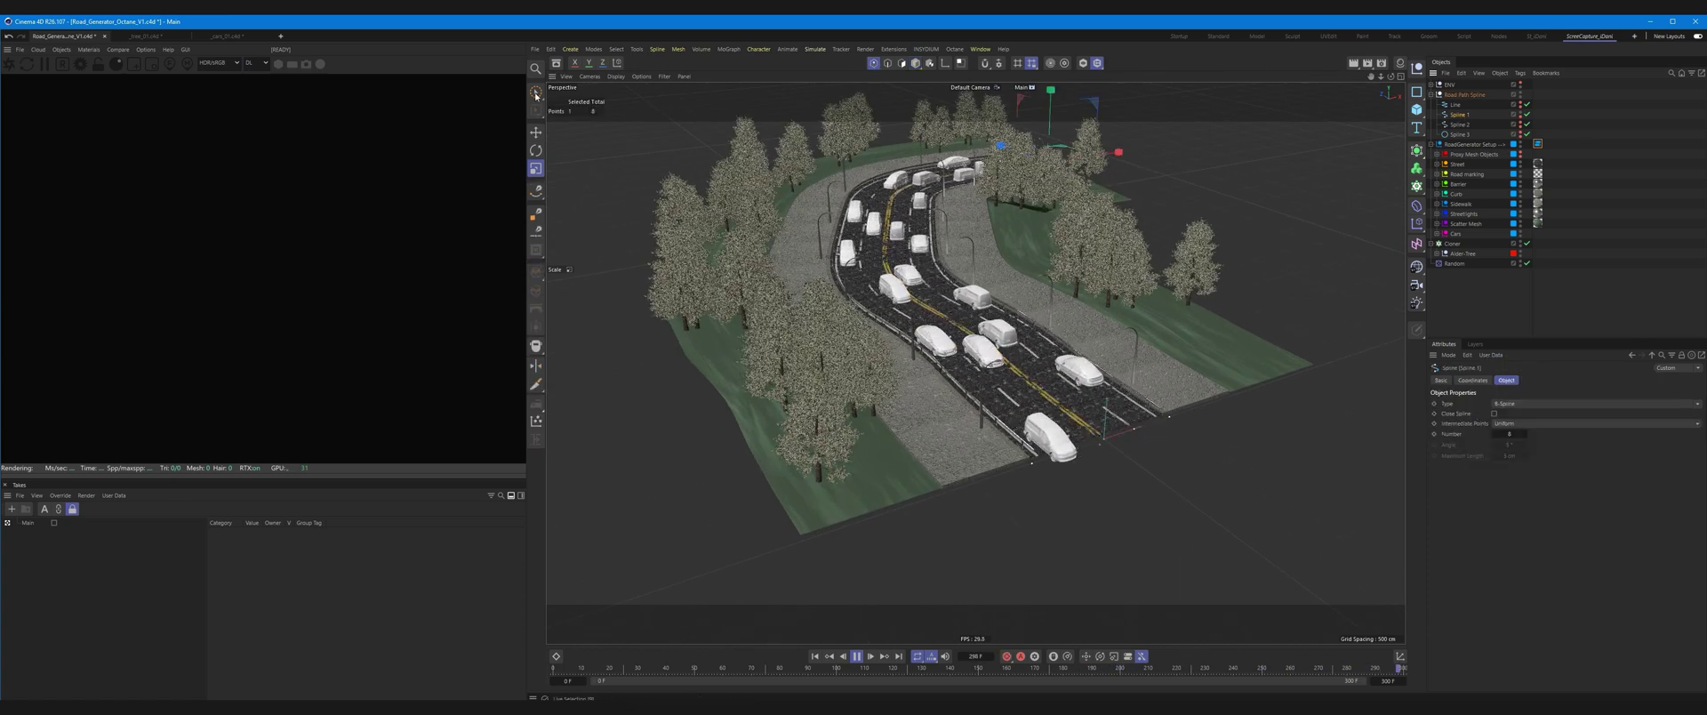
pyautogui.moveTo(536, 93); pyautogui.dragTo(578, 126)
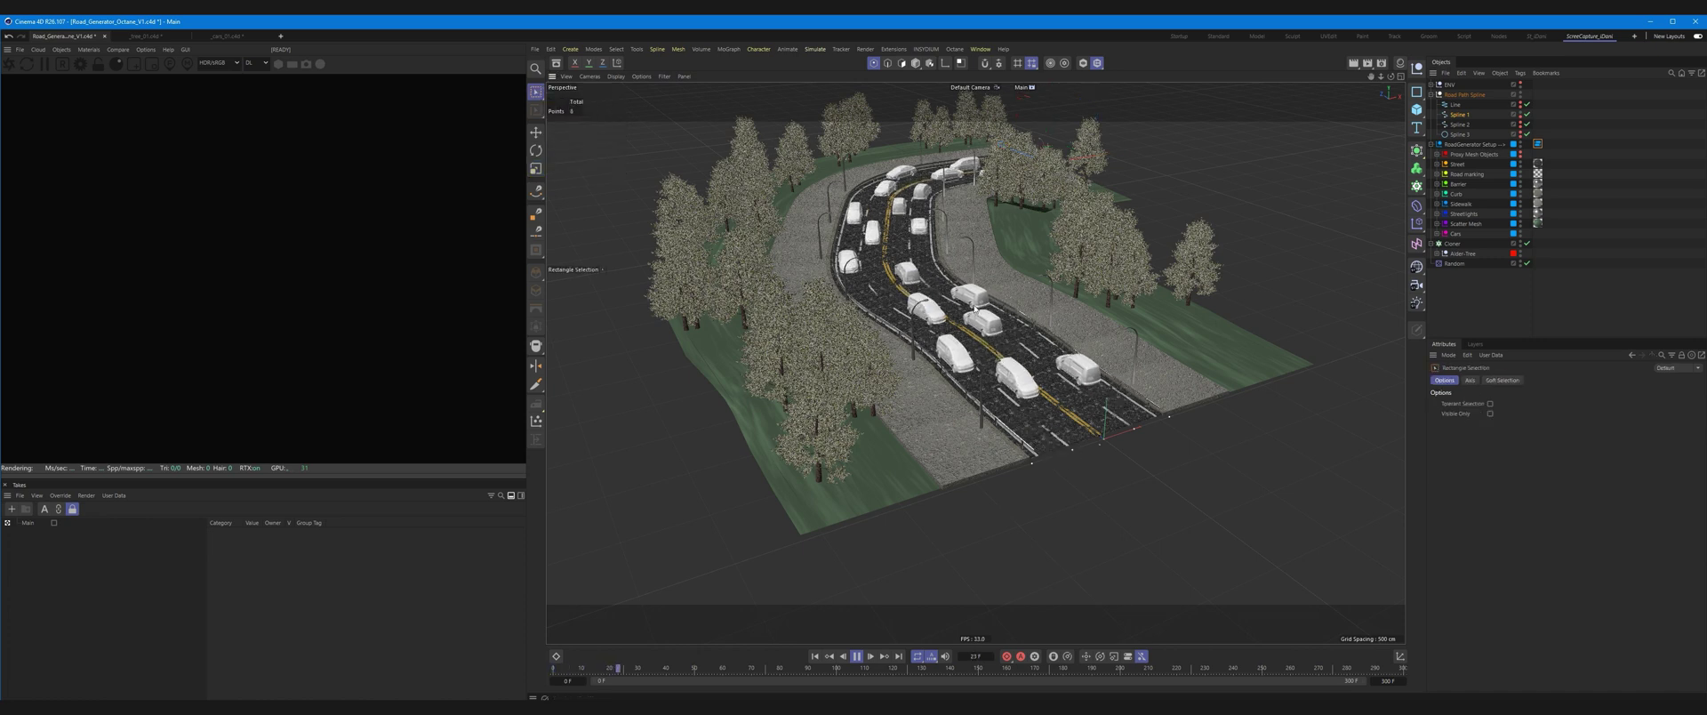
pyautogui.moveTo(996, 191)
pyautogui.mouseDown()
pyautogui.moveTo(846, 379)
pyautogui.moveTo(898, 309)
pyautogui.mouseUp()
pyautogui.scroll(5, 898, 308)
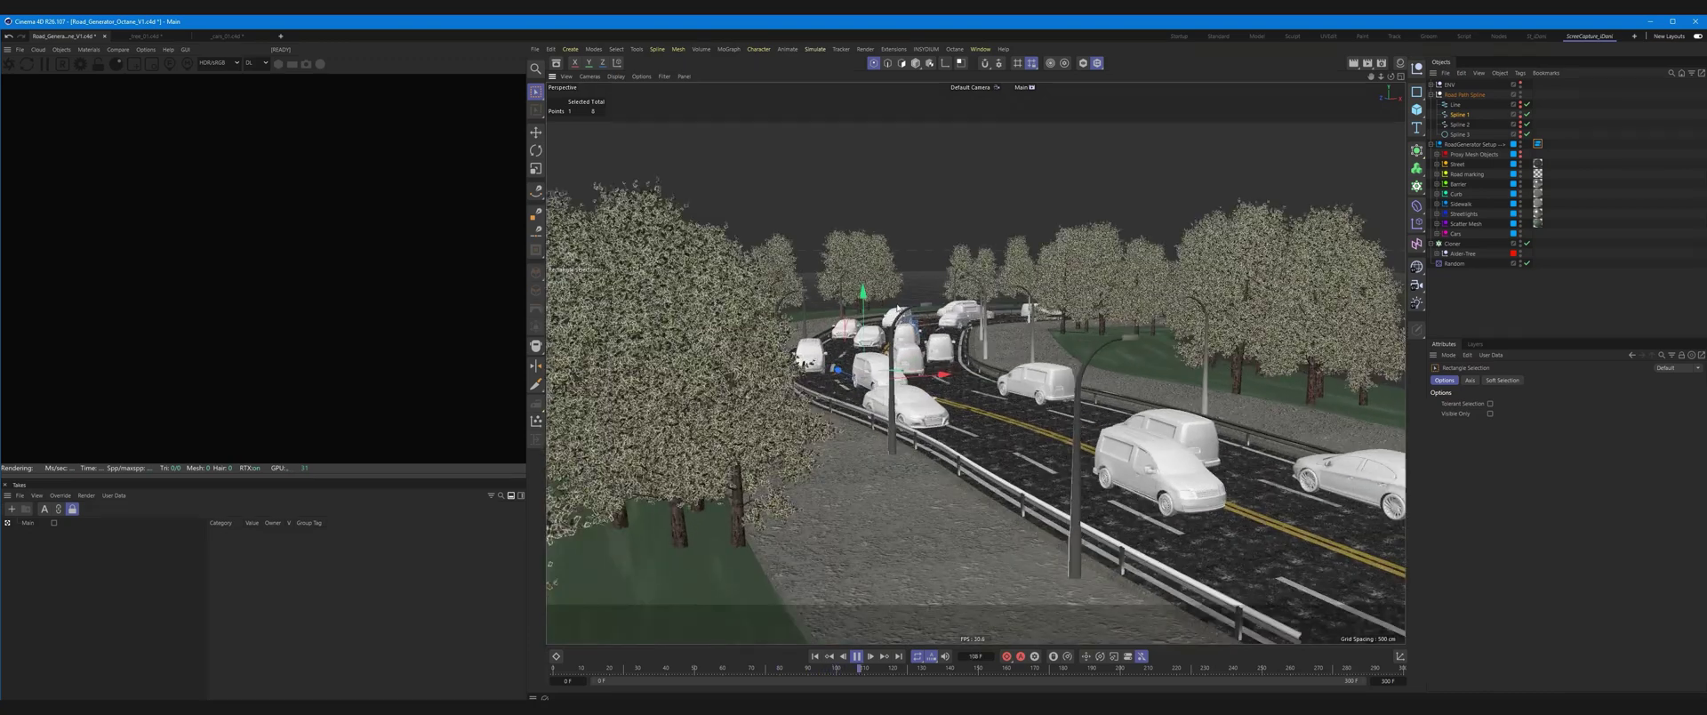
pyautogui.press('e')
pyautogui.moveTo(862, 293); pyautogui.dragTo(865, 244)
# Review the raised road from a high overview and stop the traffic playback
pyautogui.moveTo(913, 370)
pyautogui.keyDown('alt'); pyautogui.mouseDown()
pyautogui.moveTo(953, 316)
pyautogui.moveTo(1017, 325)
pyautogui.mouseUp(); pyautogui.keyUp('alt')
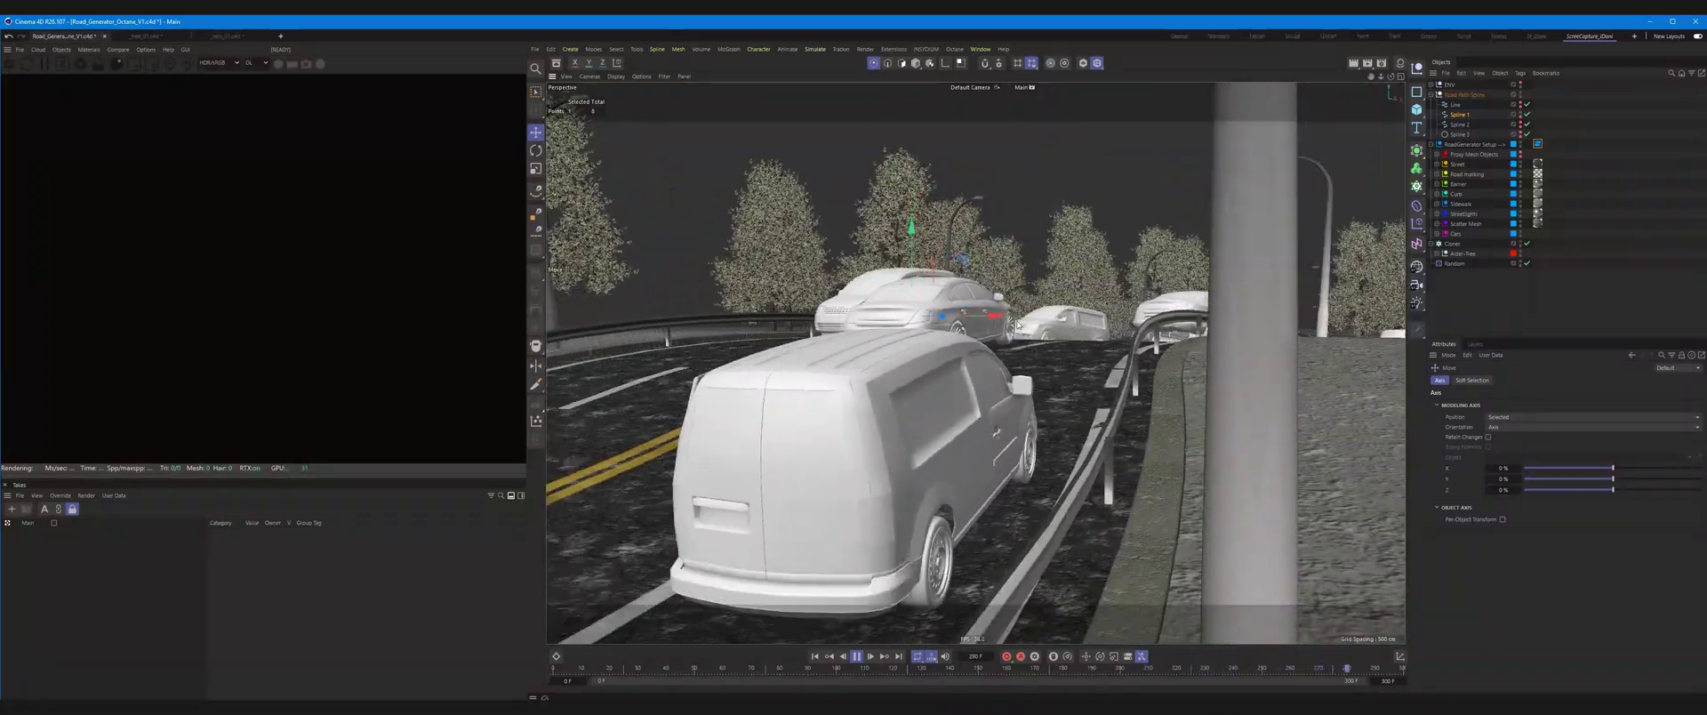
pyautogui.moveTo(1016, 325)
pyautogui.keyDown('alt'); pyautogui.mouseDown()
pyautogui.moveTo(1047, 369)
pyautogui.moveTo(672, 103)
pyautogui.mouseUp(); pyautogui.keyUp('alt')
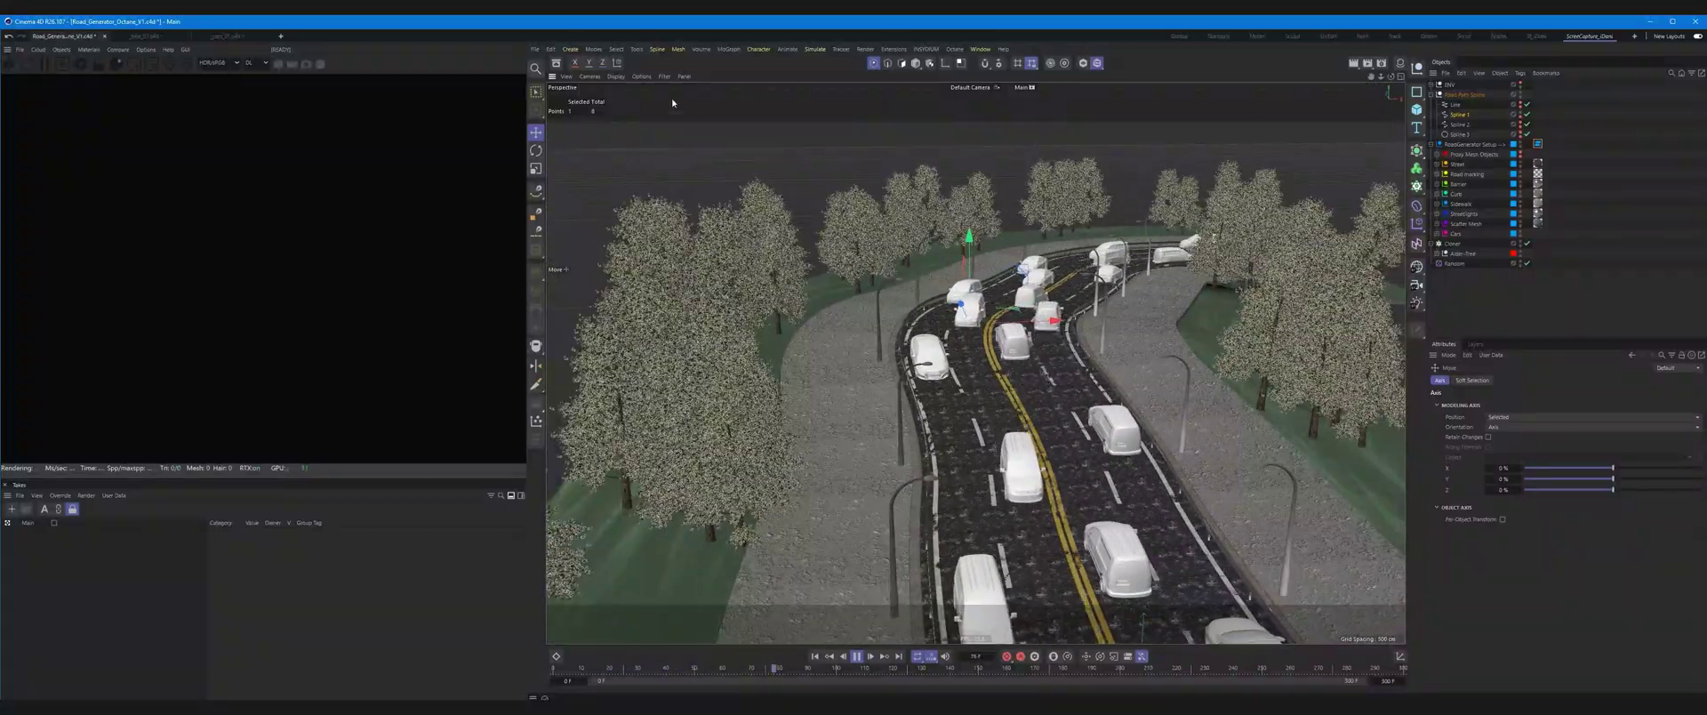
pyautogui.click(855, 655)
pyautogui.click(534, 93)
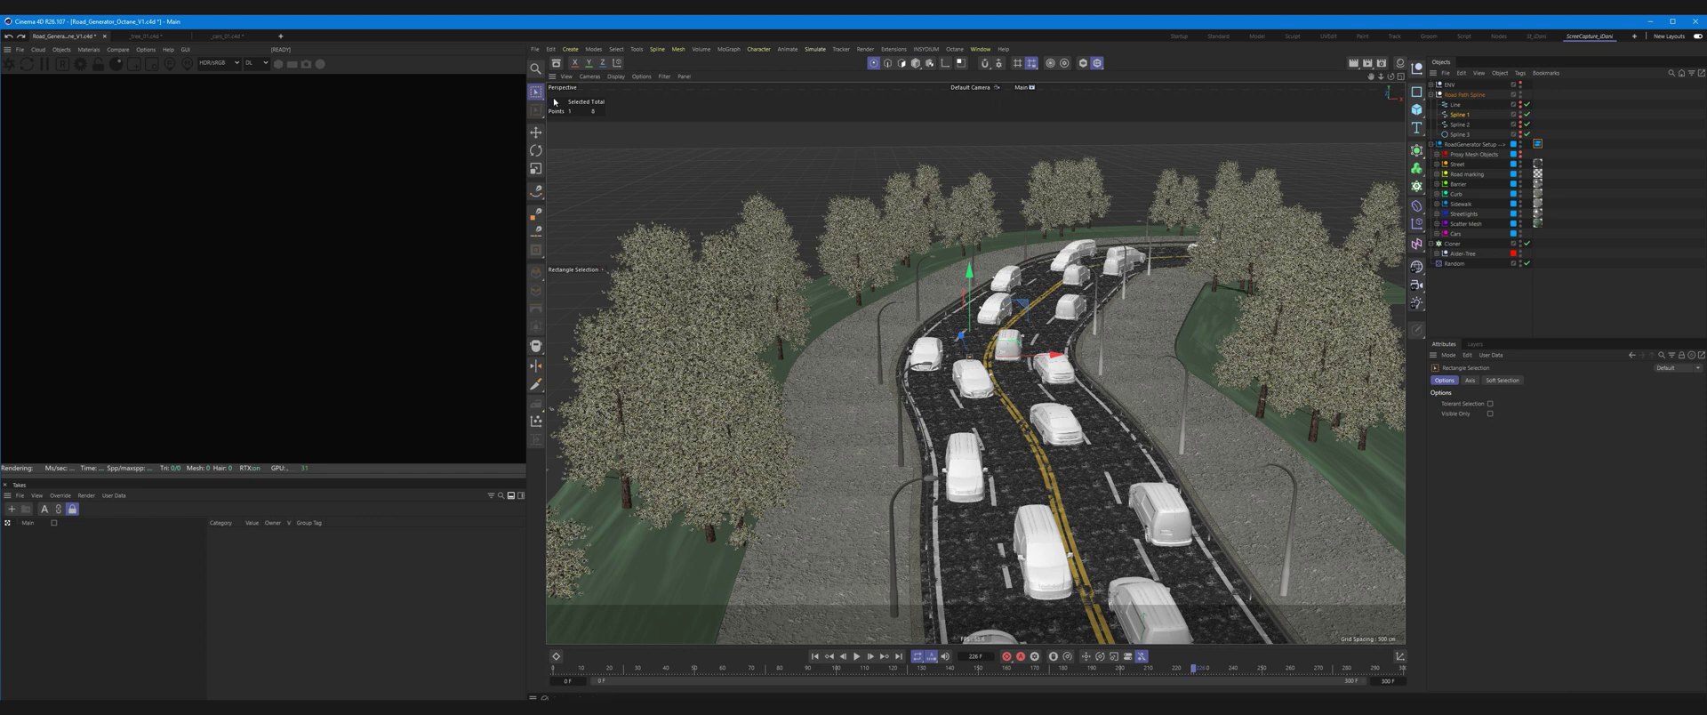
pyautogui.keyDown('alt'); pyautogui.moveTo(553, 102); pyautogui.dragTo(622, 142); pyautogui.keyUp('alt')
# Orbit low and zoom in on the road's yellow lane markings in the Octane render
pyautogui.press('e')
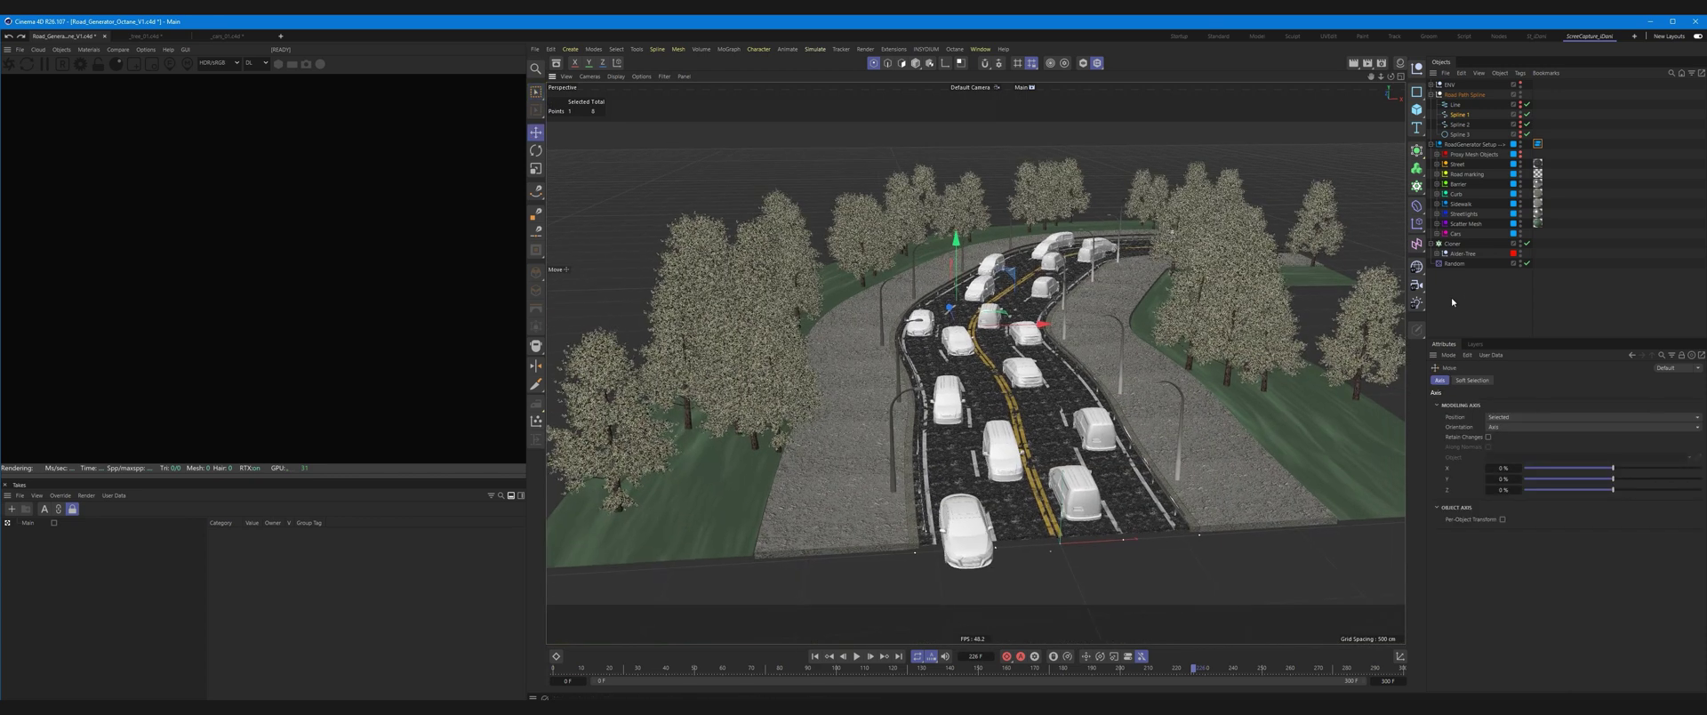
pyautogui.moveTo(889, 338)
pyautogui.keyDown('alt'); pyautogui.mouseDown()
pyautogui.moveTo(1000, 342)
pyautogui.moveTo(978, 340)
pyautogui.mouseUp(); pyautogui.keyUp('alt')
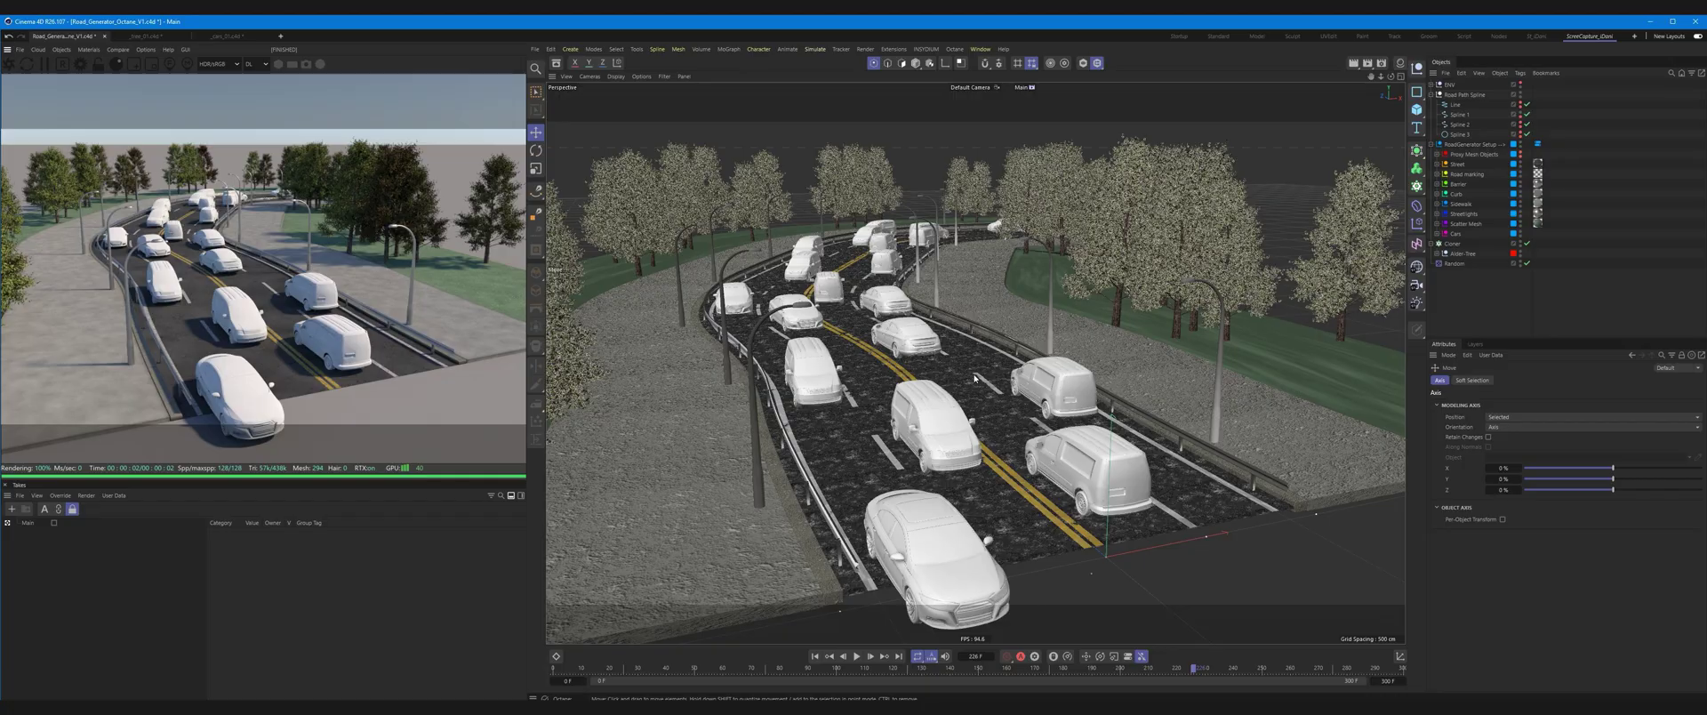
pyautogui.keyDown('alt'); pyautogui.moveTo(975, 378); pyautogui.dragTo(953, 380); pyautogui.keyUp('alt')
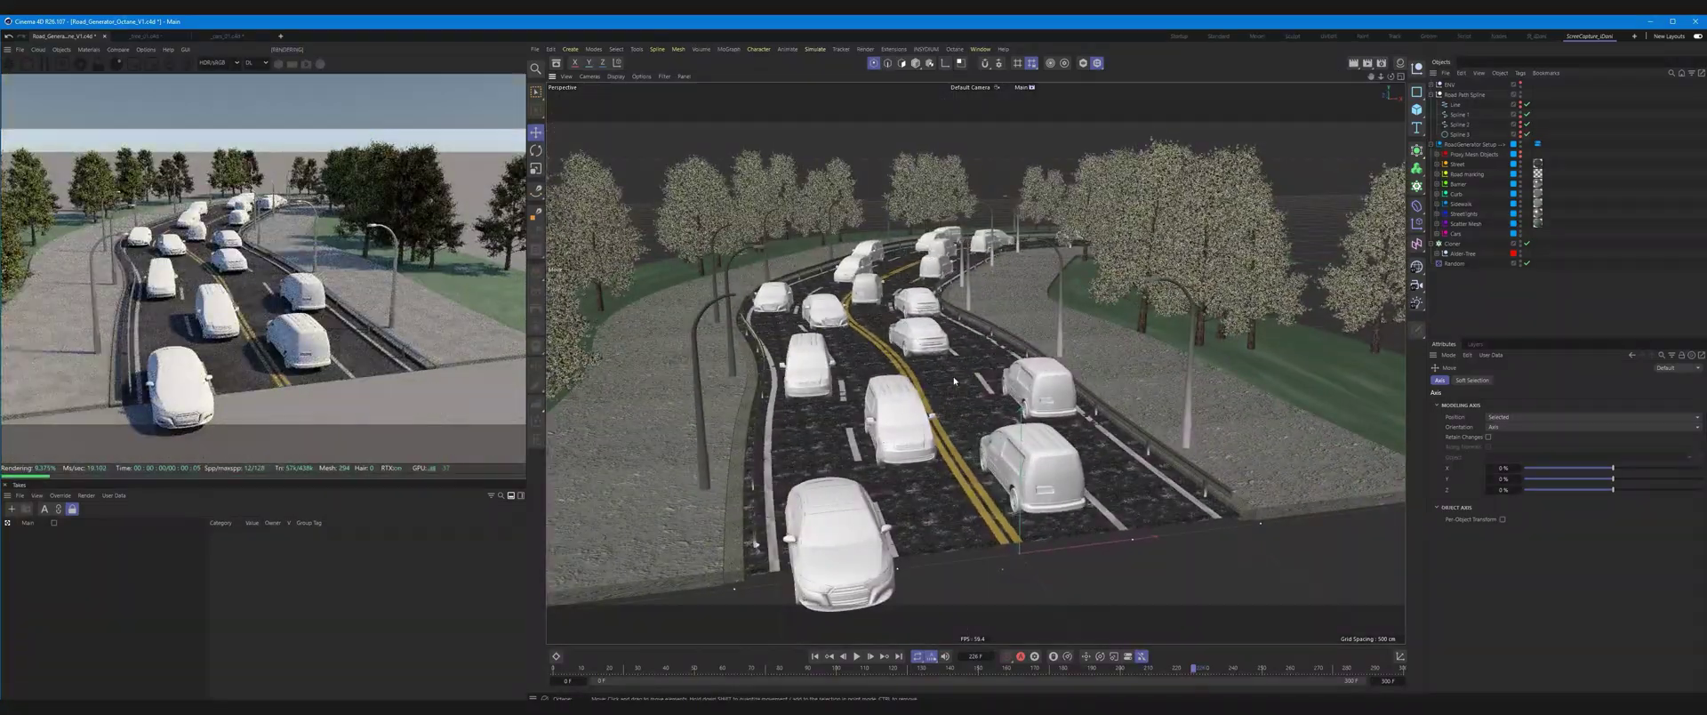
pyautogui.scroll(3, 951, 396)
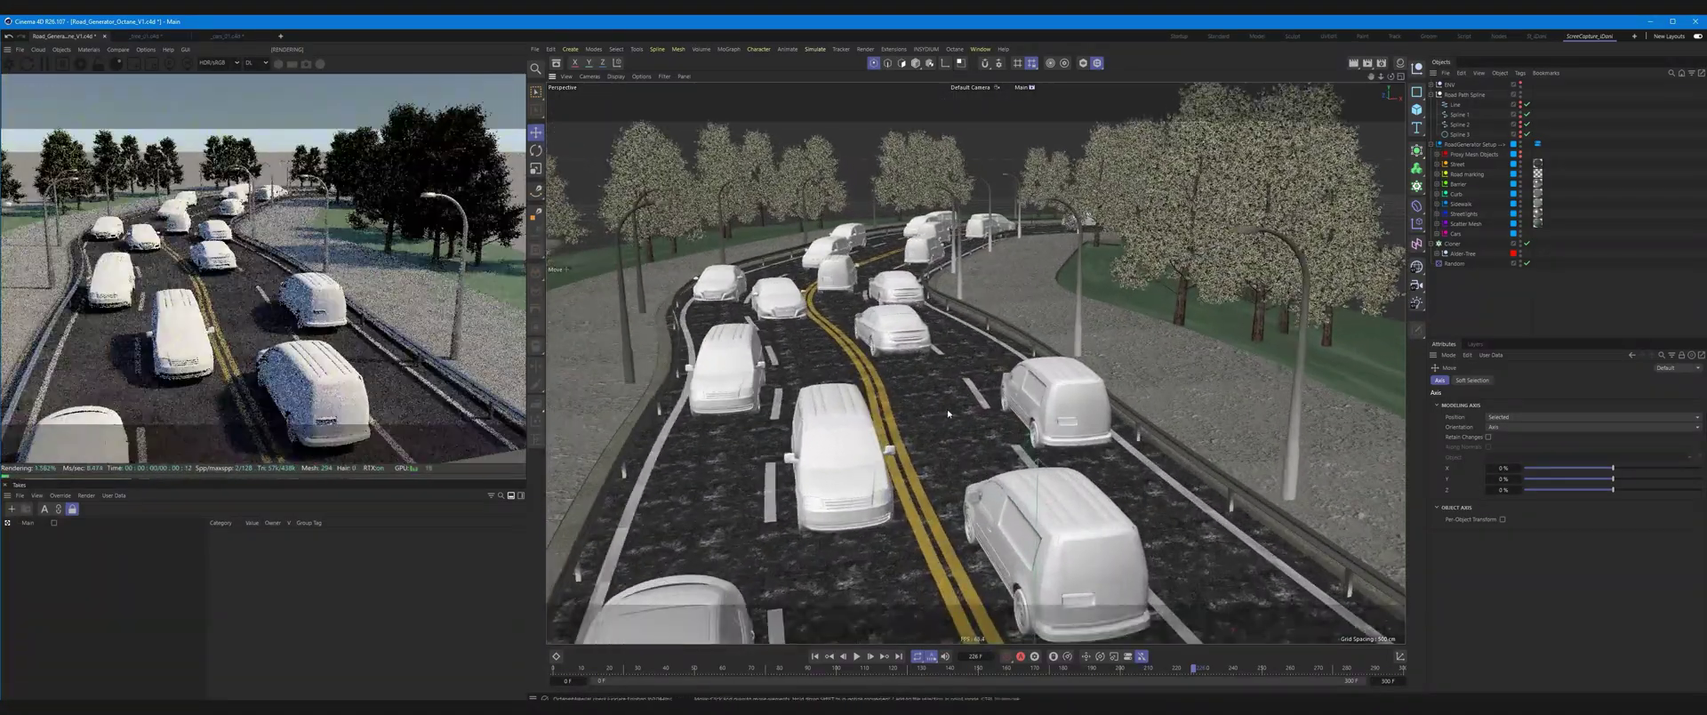
pyautogui.scroll(2, 948, 414)
pyautogui.scroll(3, 853, 451)
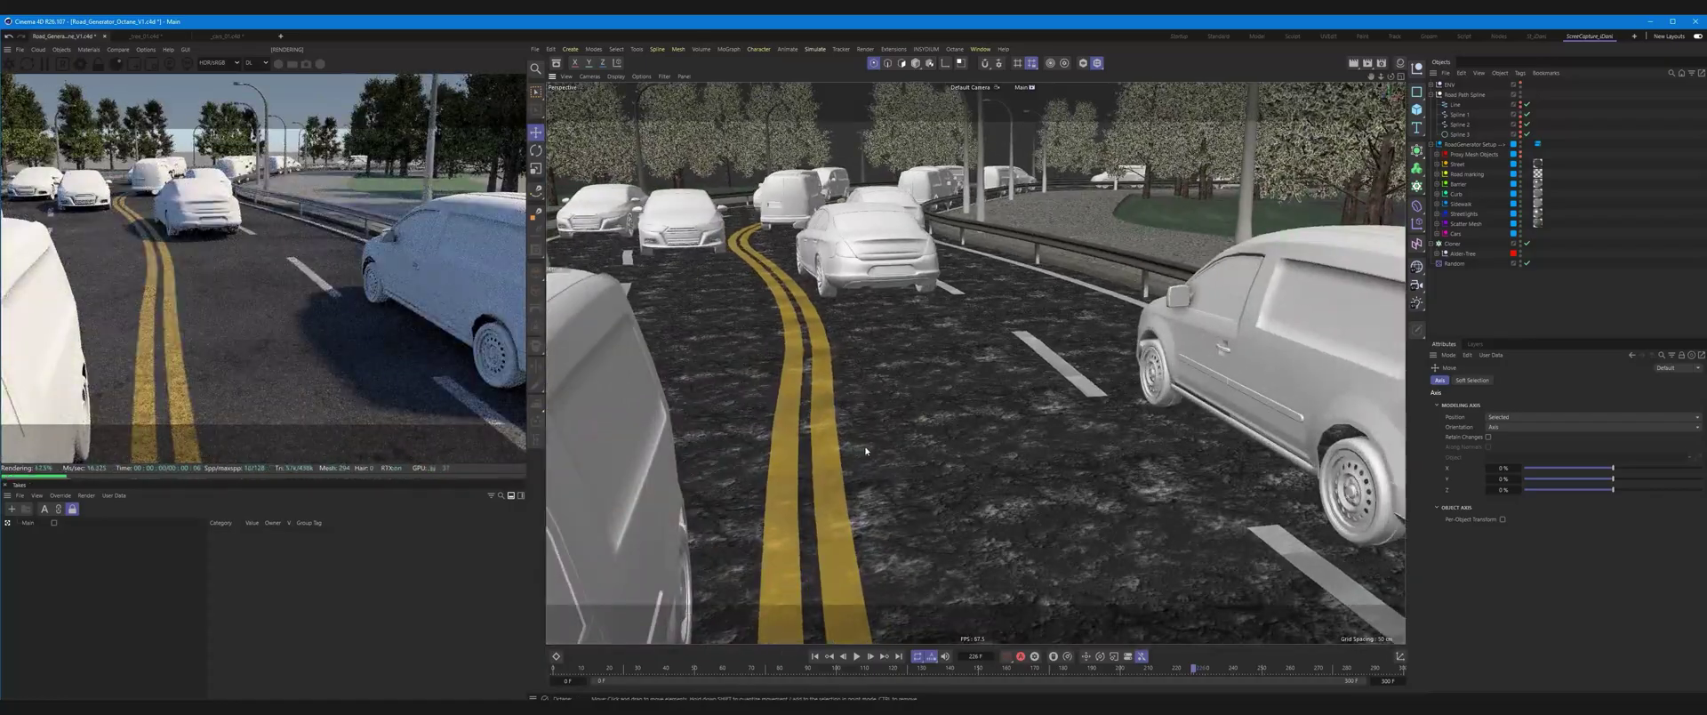
pyautogui.scroll(2, 866, 451)
pyautogui.scroll(2, 872, 387)
pyautogui.scroll(2, 871, 389)
pyautogui.scroll(1, 872, 388)
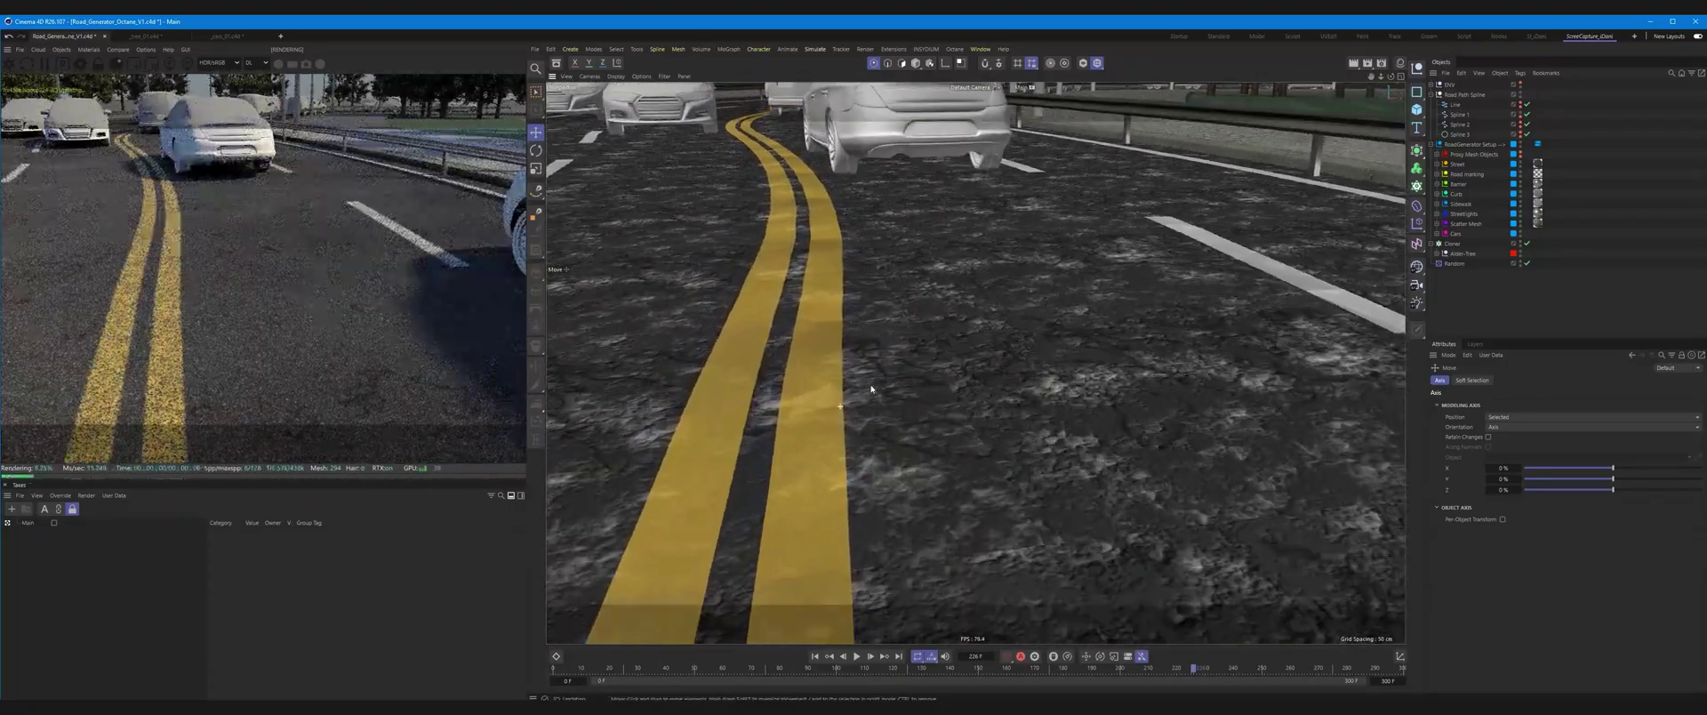
# Orbit along the curve to inspect the cars and trees, then pull back overhead
pyautogui.keyDown('alt'); pyautogui.moveTo(871, 389); pyautogui.dragTo(840, 364); pyautogui.keyUp('alt')
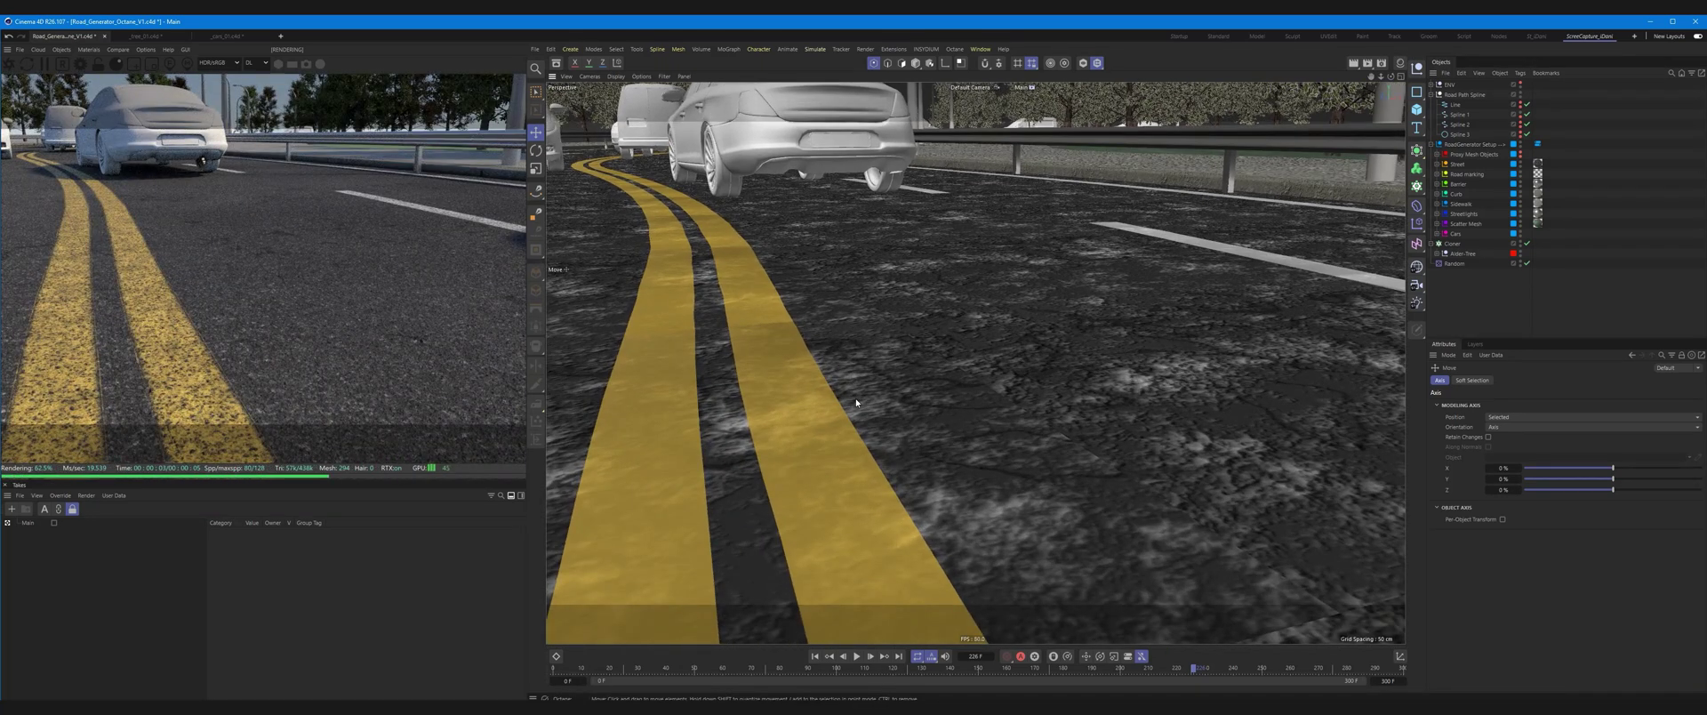
pyautogui.keyDown('alt'); pyautogui.moveTo(841, 439); pyautogui.dragTo(846, 406); pyautogui.keyUp('alt')
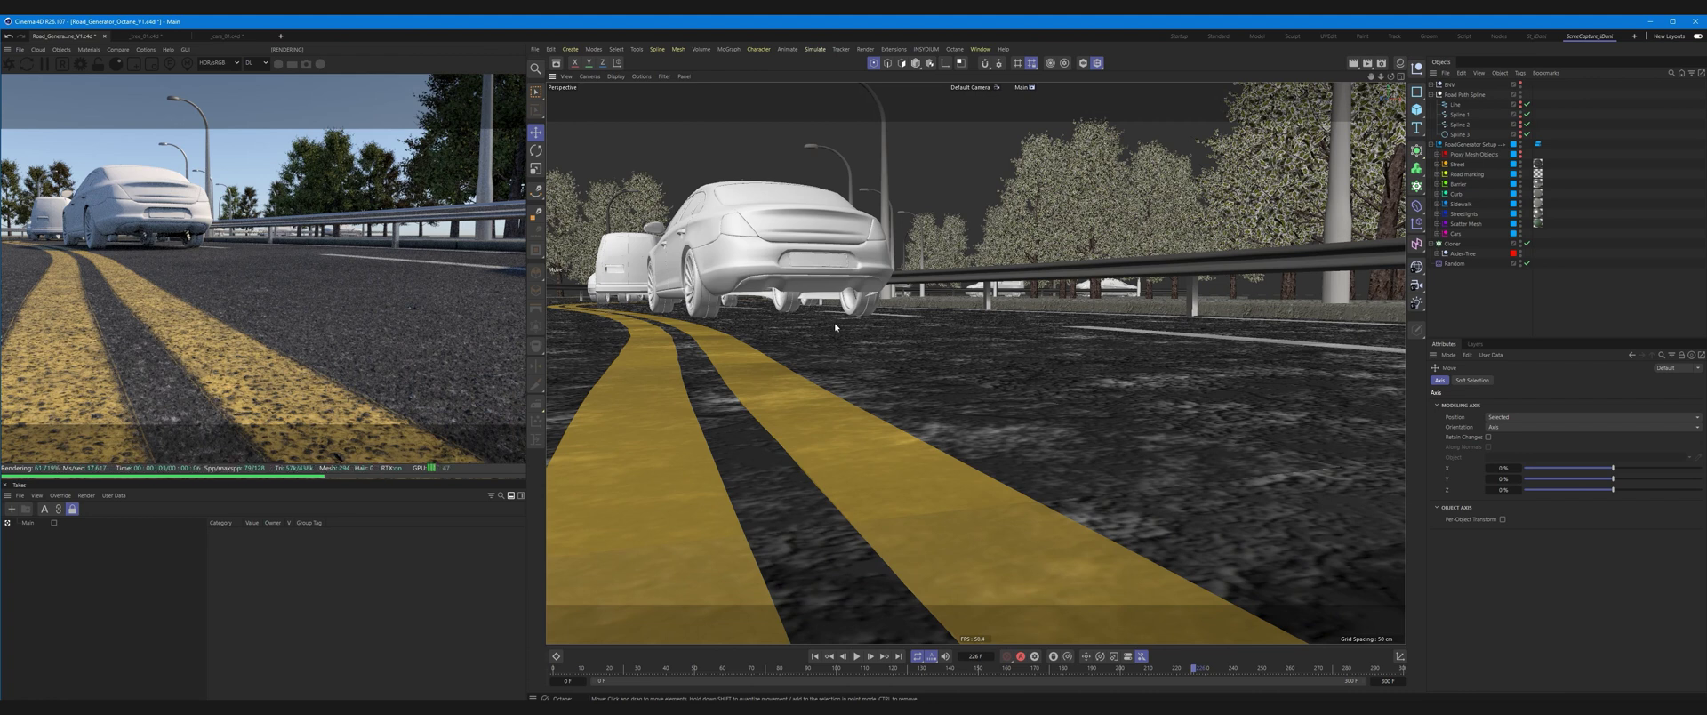
pyautogui.keyDown('alt'); pyautogui.moveTo(834, 324); pyautogui.dragTo(808, 356); pyautogui.keyUp('alt')
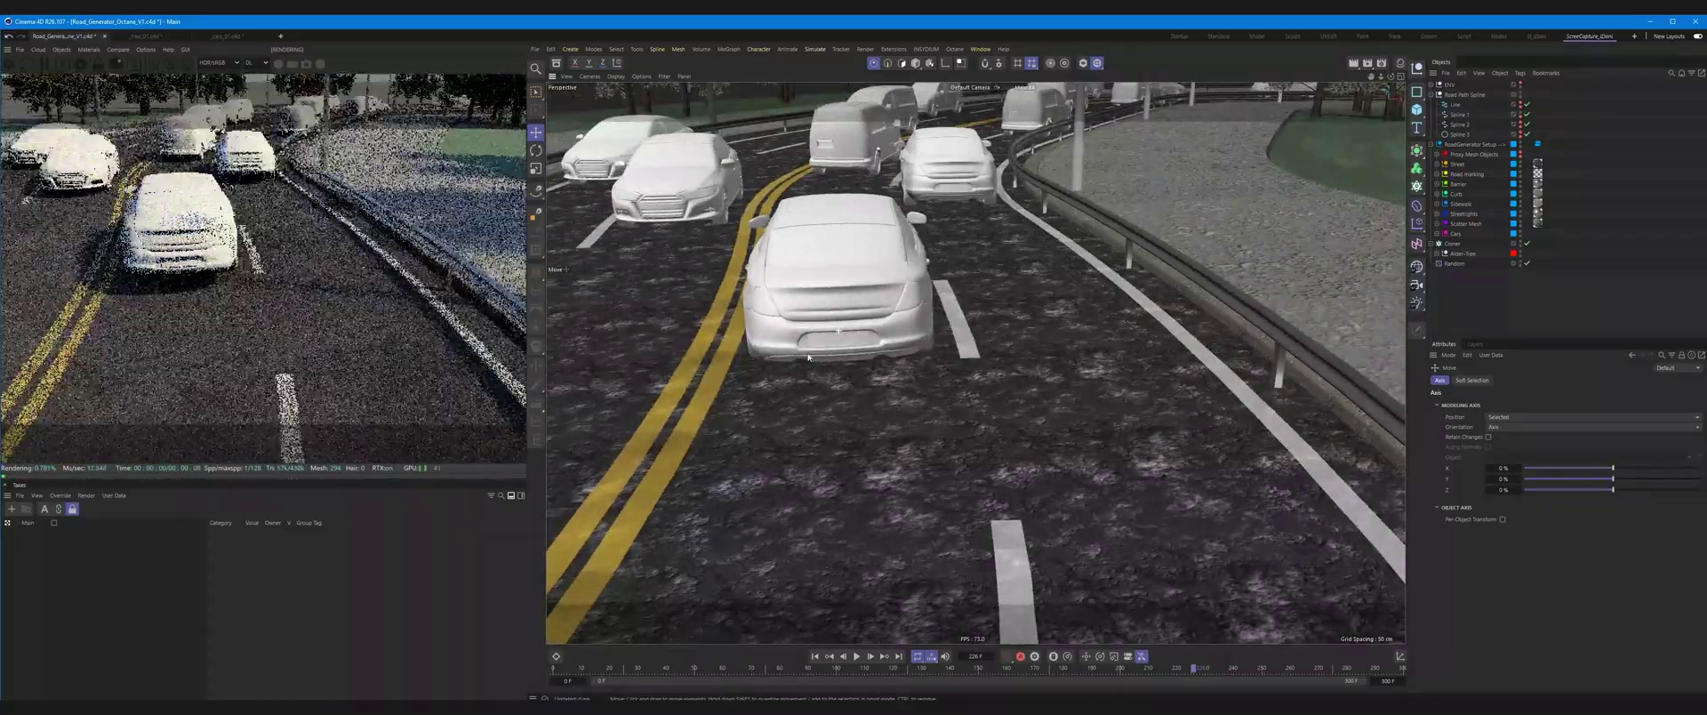
pyautogui.moveTo(975, 299)
pyautogui.keyDown('alt'); pyautogui.mouseDown()
pyautogui.moveTo(803, 382)
pyautogui.moveTo(857, 350)
pyautogui.moveTo(894, 352)
pyautogui.mouseUp(); pyautogui.keyUp('alt')
pyautogui.moveTo(920, 341)
pyautogui.keyDown('alt'); pyautogui.mouseDown()
pyautogui.moveTo(876, 361)
pyautogui.moveTo(896, 358)
pyautogui.moveTo(873, 339)
pyautogui.mouseUp(); pyautogui.keyUp('alt')
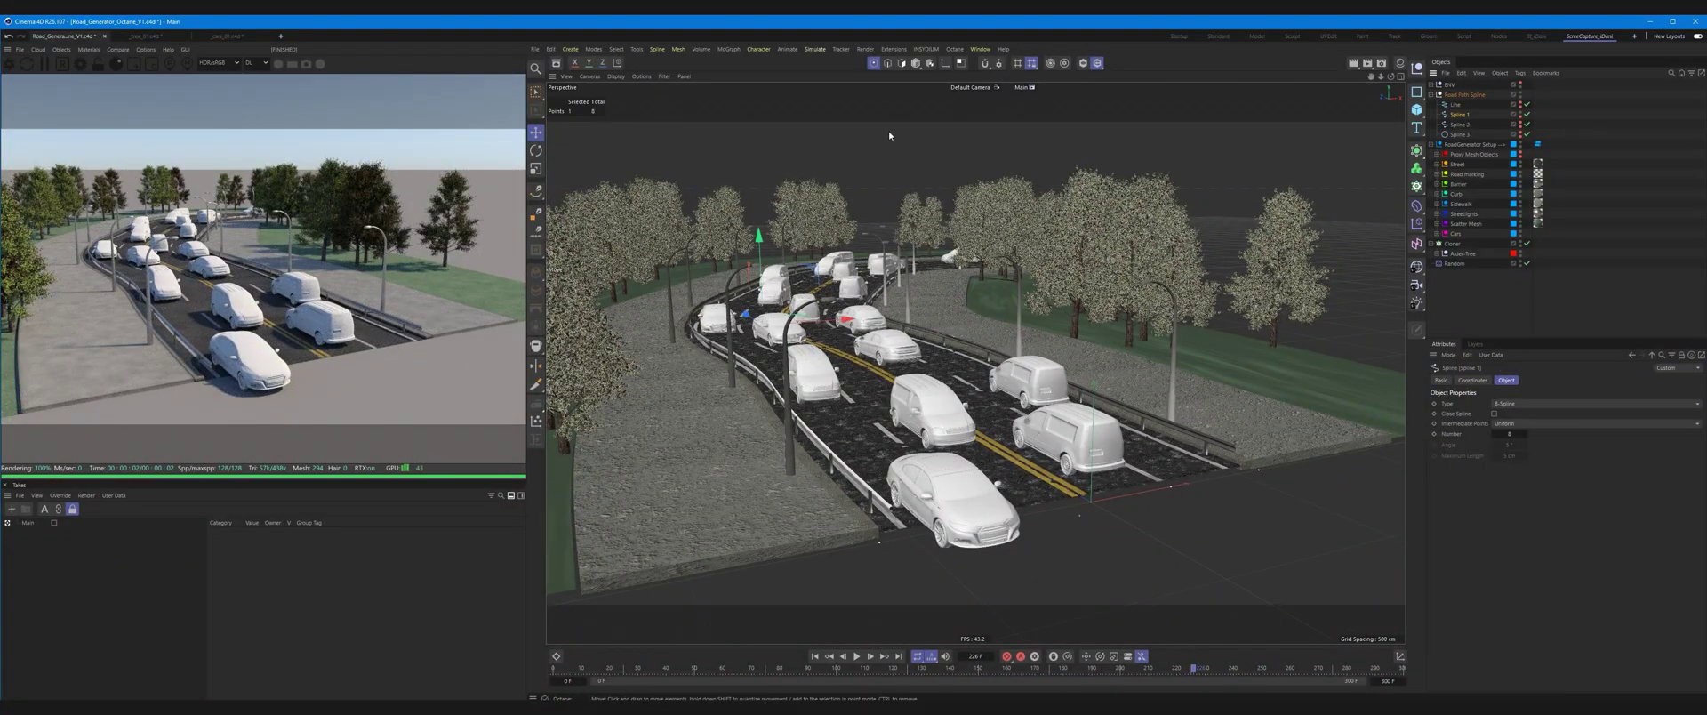
# Move the selected path point right to reshape the road curve, then deselect Spline 1
pyautogui.moveTo(849, 322); pyautogui.dragTo(913, 317)
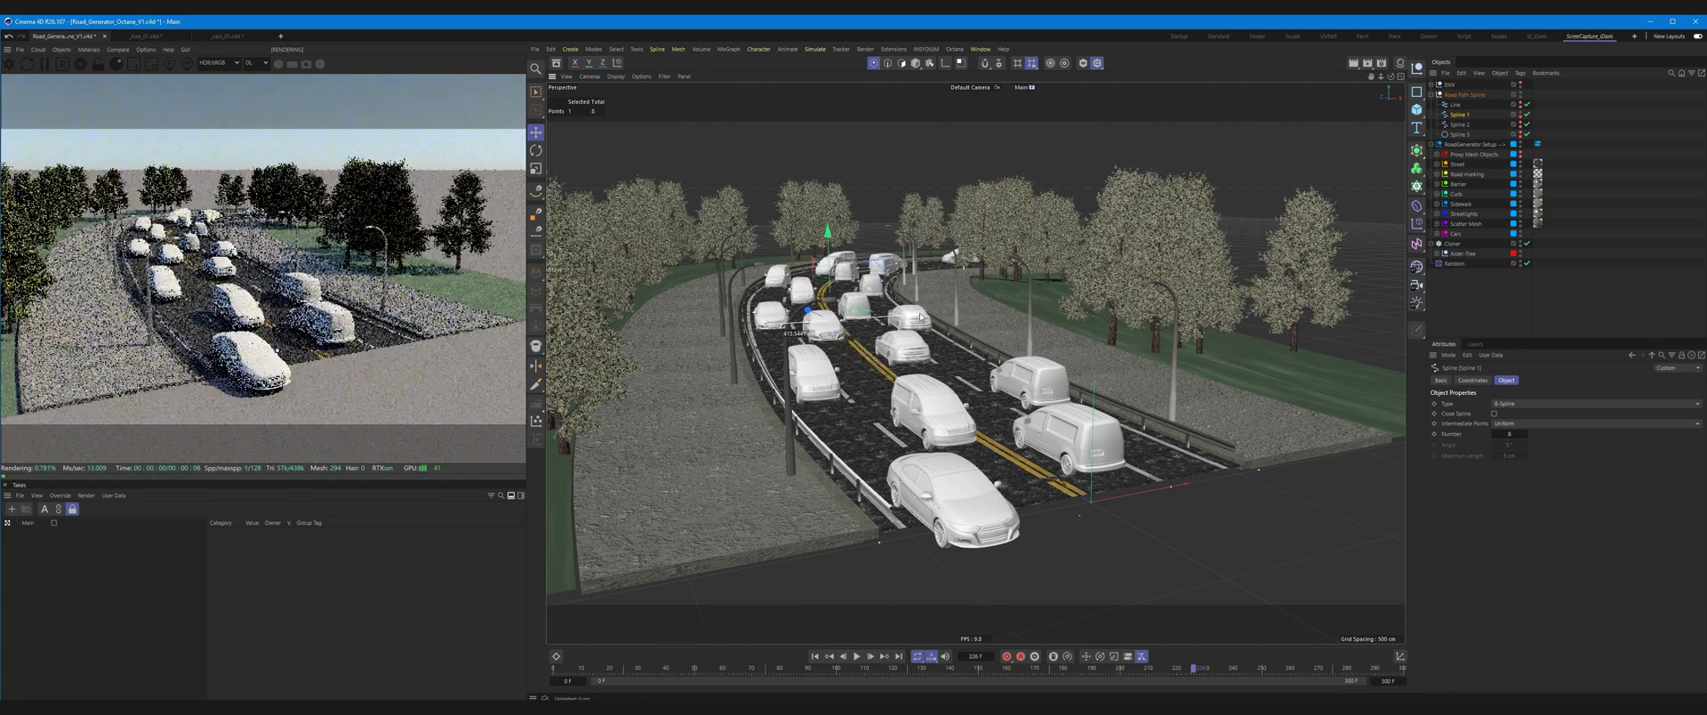
pyautogui.keyDown('alt'); pyautogui.moveTo(910, 374); pyautogui.dragTo(918, 313); pyautogui.keyUp('alt')
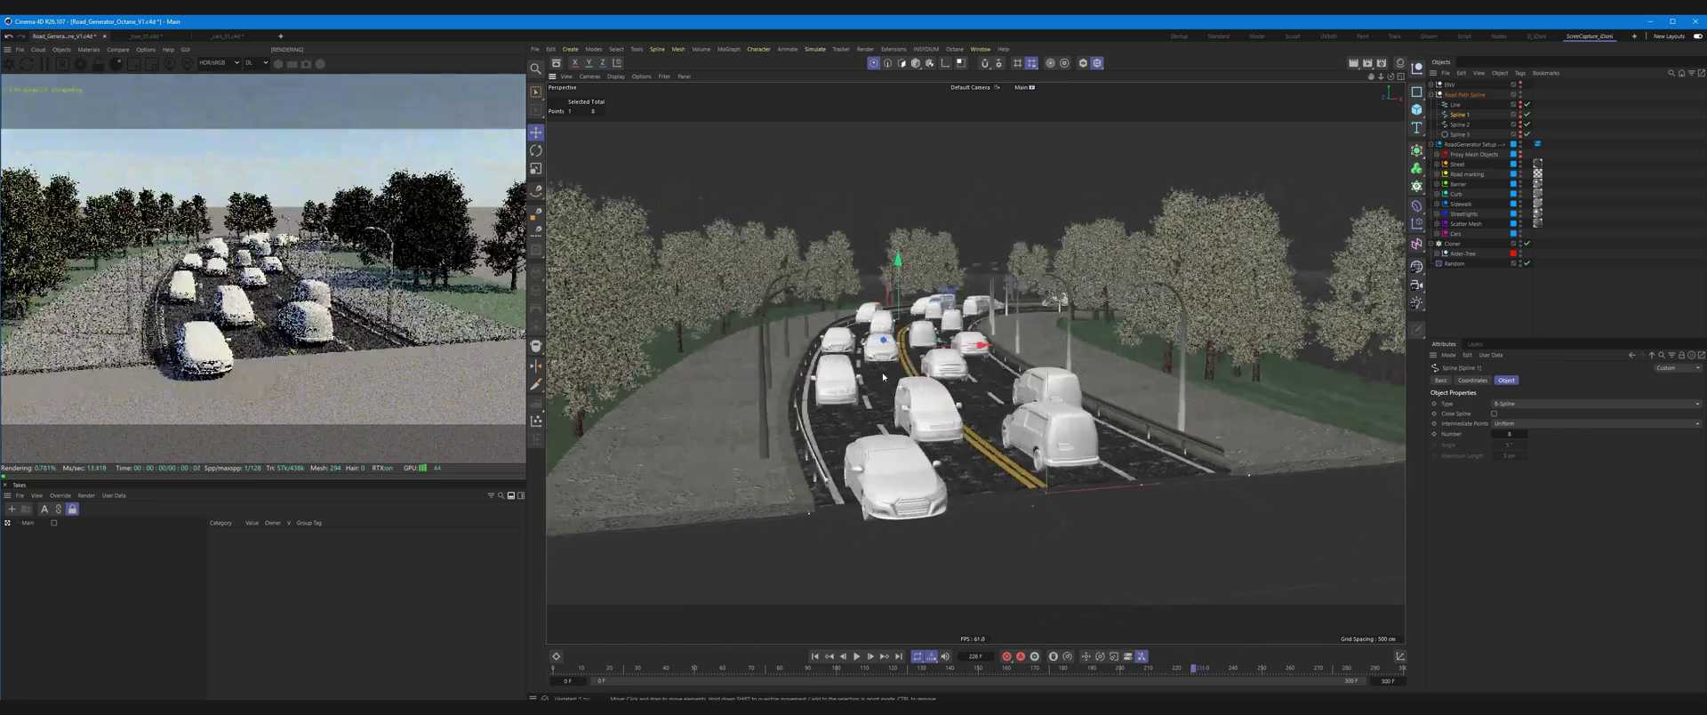
pyautogui.keyDown('alt'); pyautogui.moveTo(918, 313); pyautogui.dragTo(942, 328, button='right'); pyautogui.keyUp('alt')
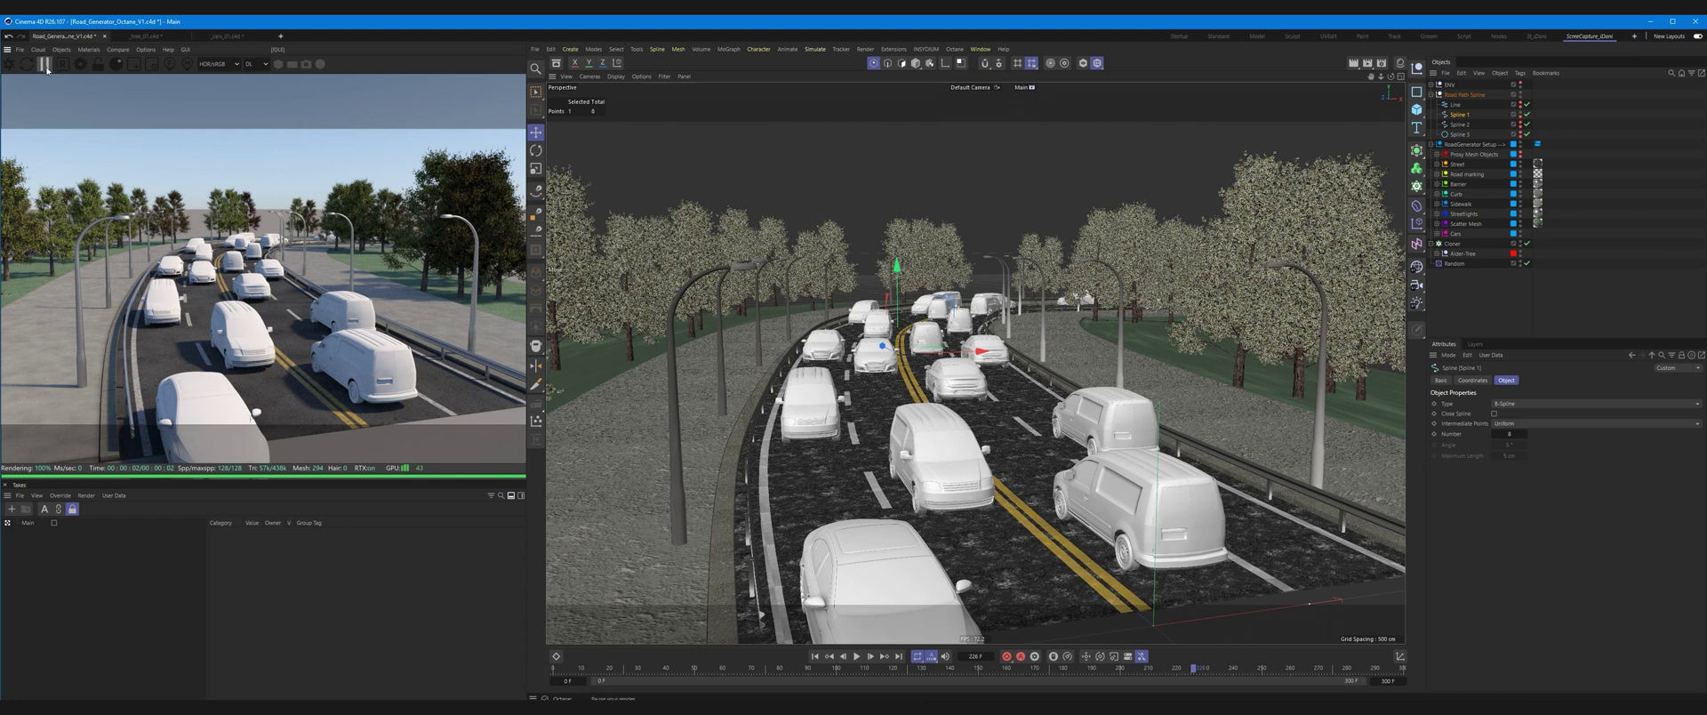
pyautogui.click(1473, 295)
# Rewind to the first frame and play the traffic animation from a wider view
pyautogui.keyDown('alt'); pyautogui.moveTo(1245, 444); pyautogui.dragTo(1023, 578, button='right'); pyautogui.keyUp('alt')
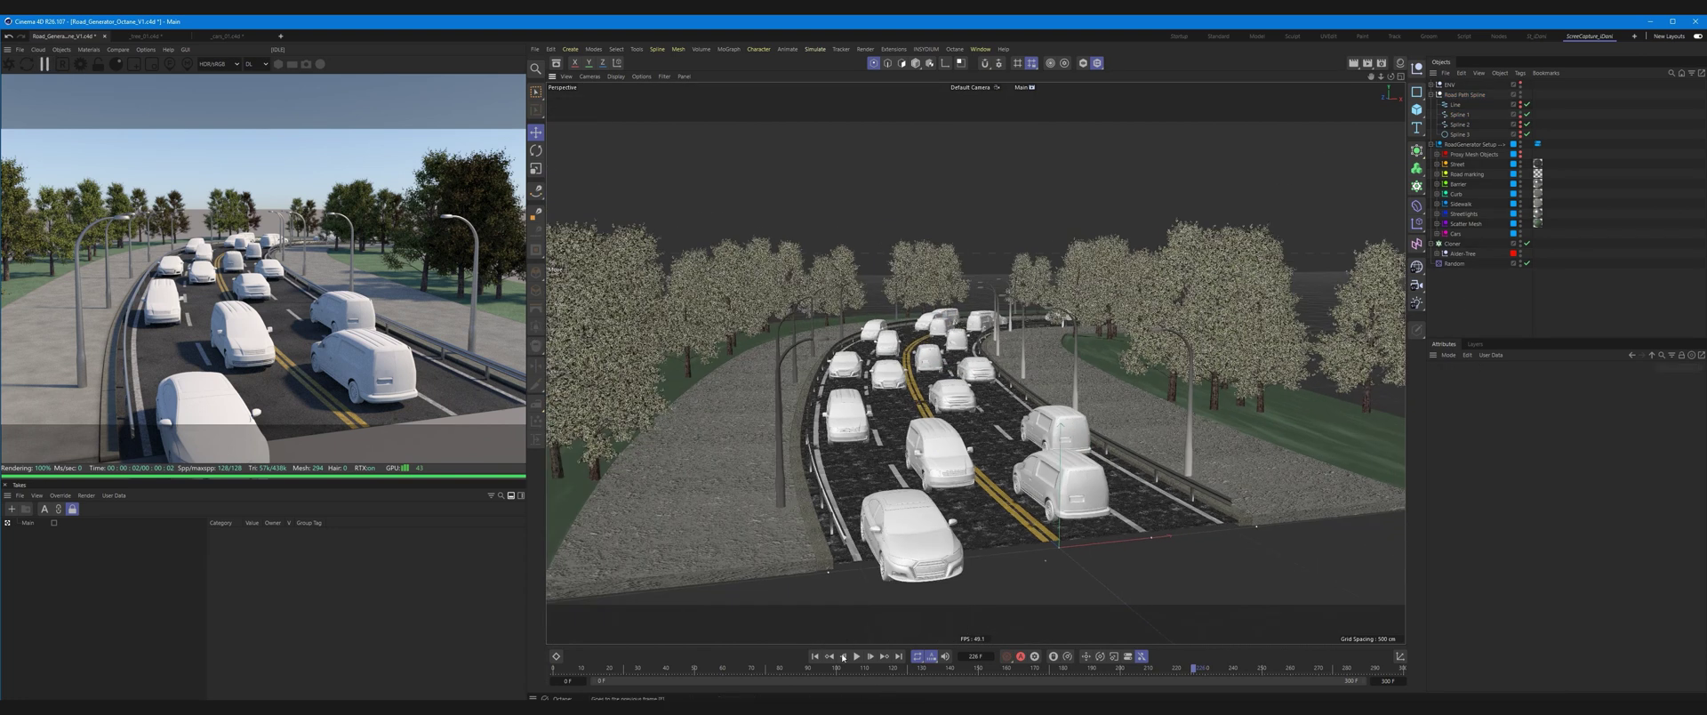
pyautogui.click(828, 656)
pyautogui.click(856, 656)
pyautogui.moveTo(925, 403)
pyautogui.keyDown('alt'); pyautogui.mouseDown(button='right')
pyautogui.moveTo(943, 430)
pyautogui.moveTo(1051, 317)
pyautogui.mouseUp(button='right'); pyautogui.keyUp('alt')
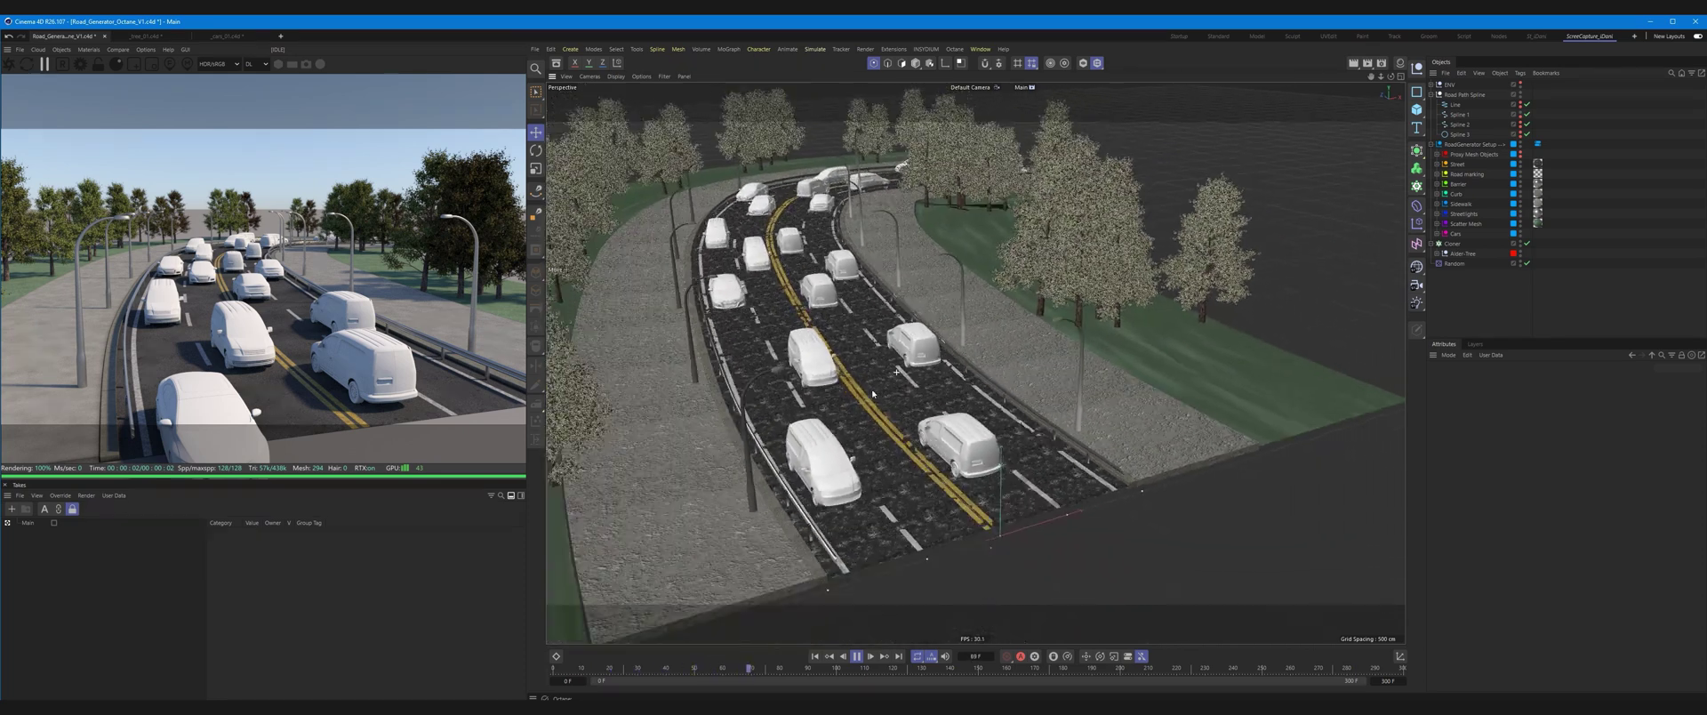